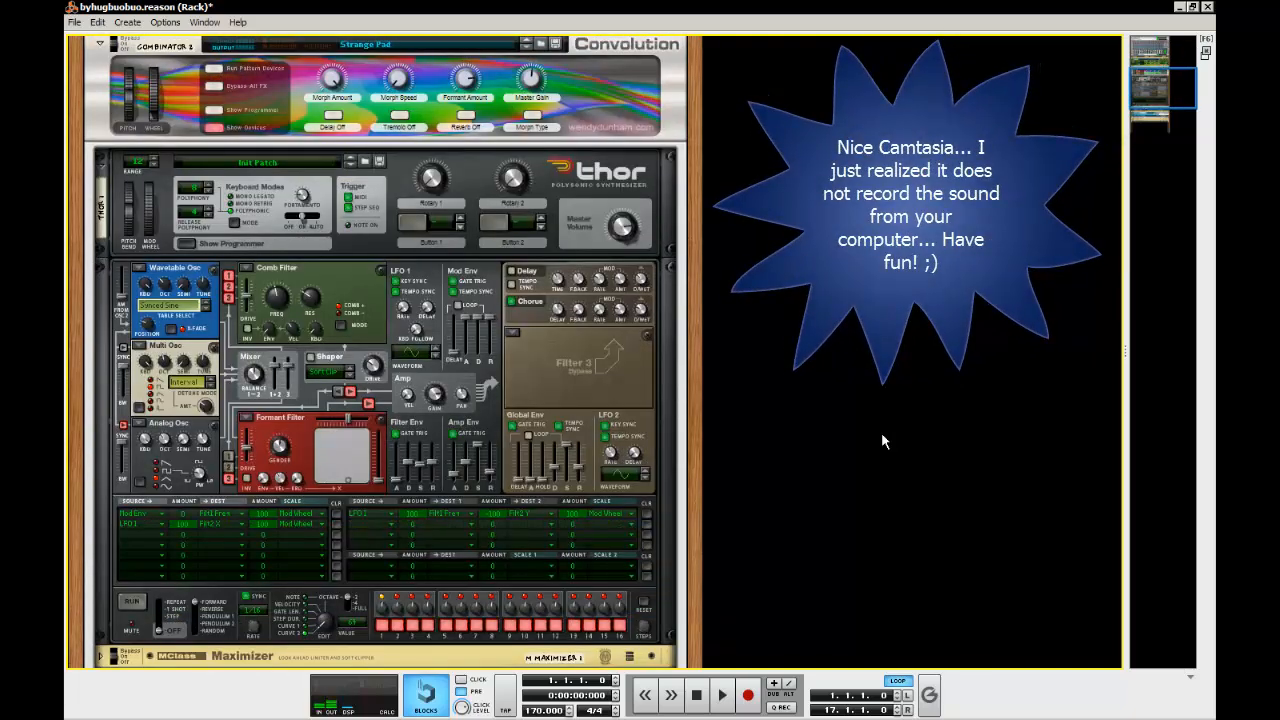
Examine the Strange Pad Combinator, its Thor synthesizer and the effects chain beneath it in the rack
scroll(881, 432, "up", 1)
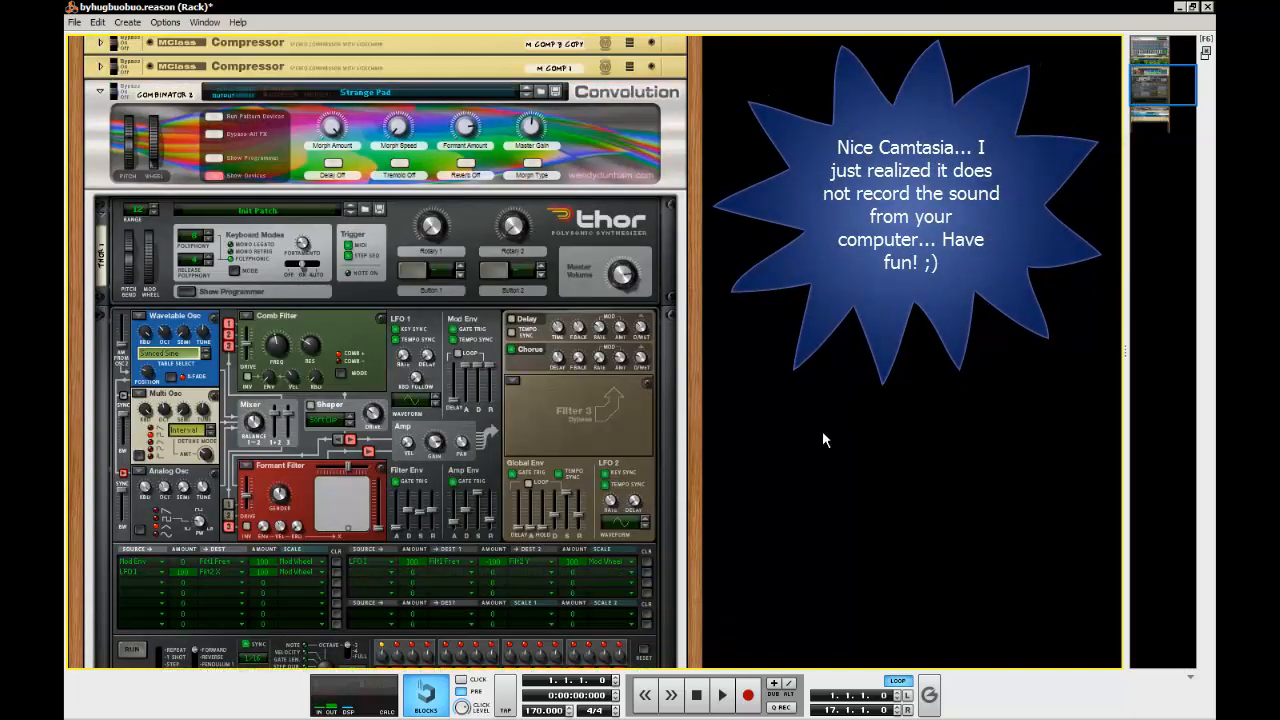
scroll(869, 404, "down", 7)
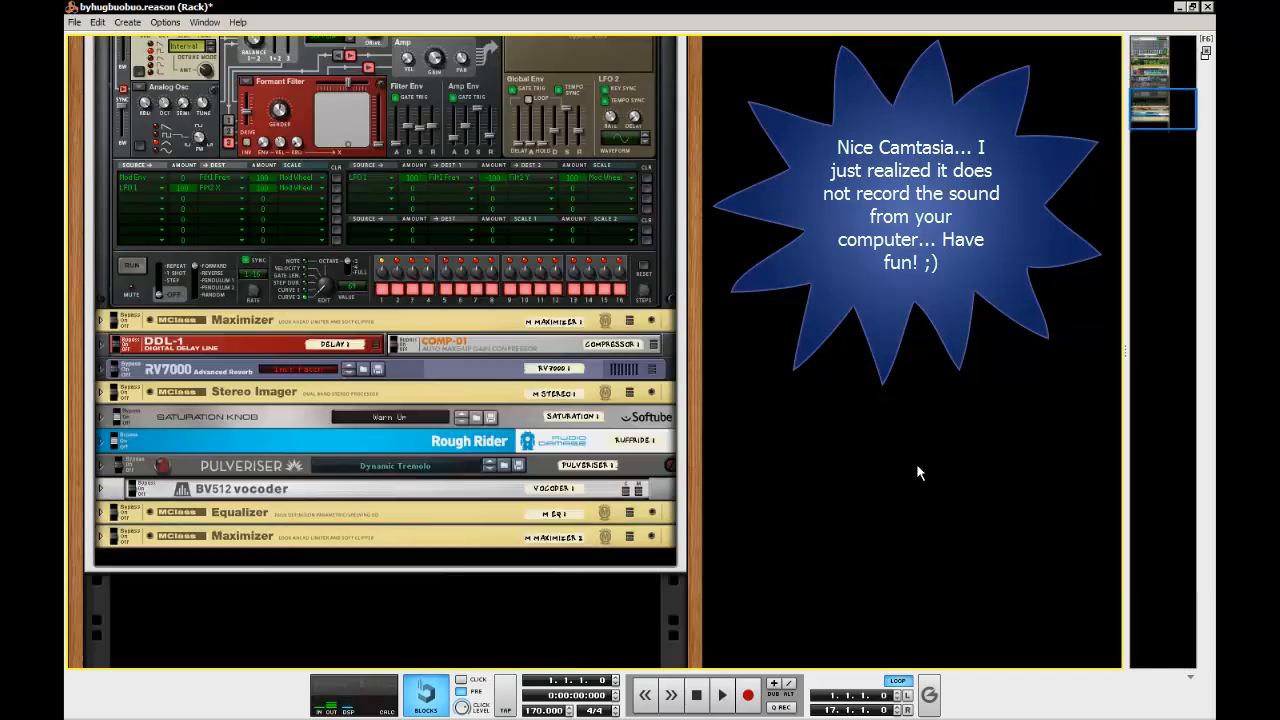
scroll(849, 493, "down", 1)
scroll(760, 530, "up", 9)
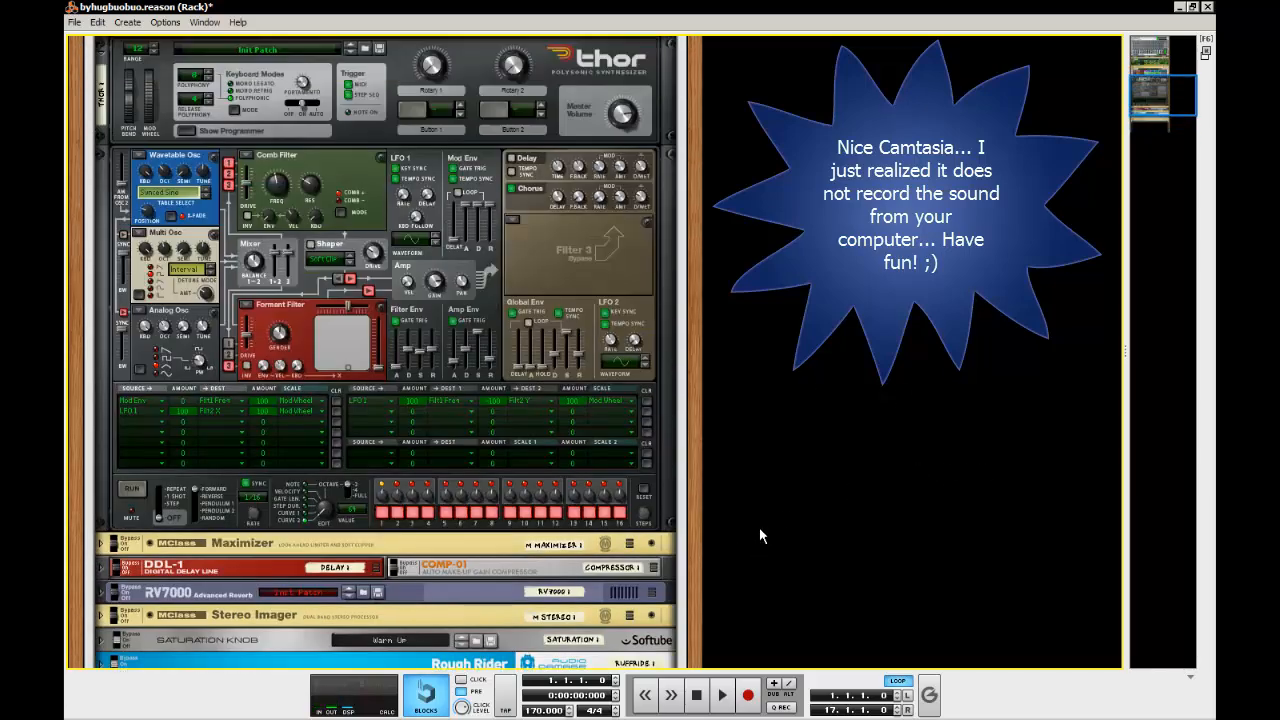
scroll(469, 405, "up", 3)
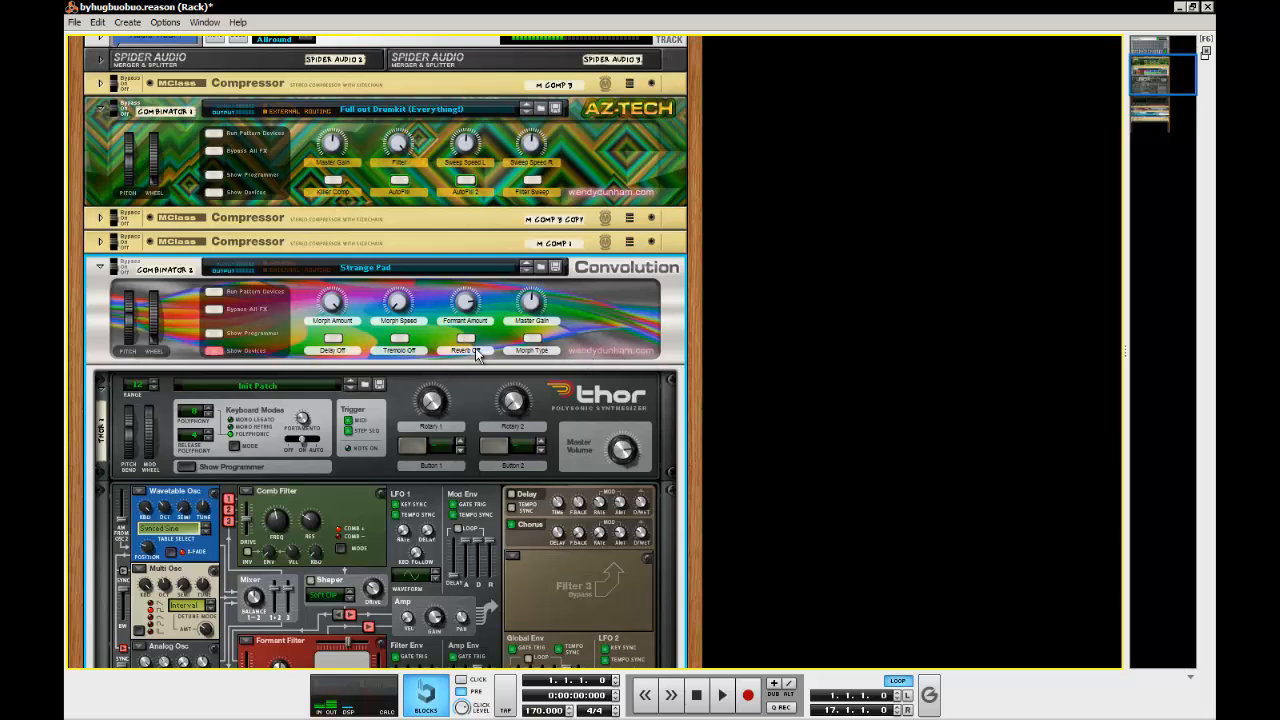
left_click(640, 163)
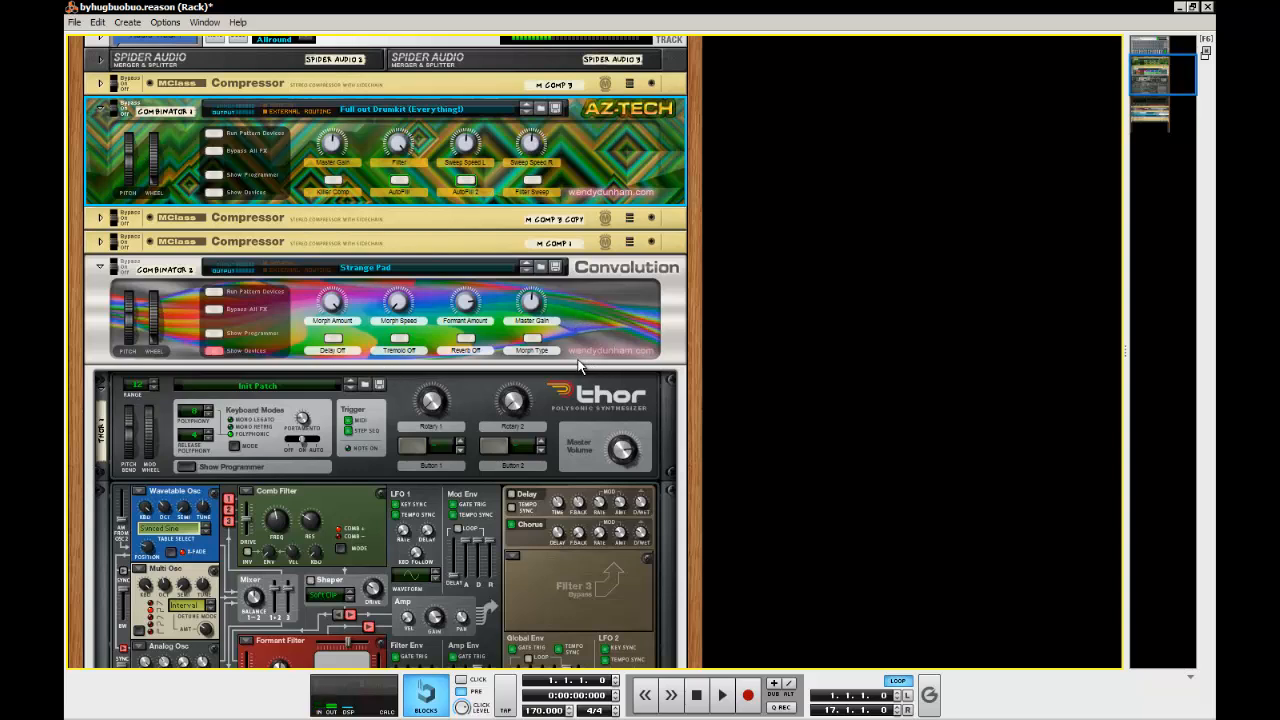
left_click(588, 310)
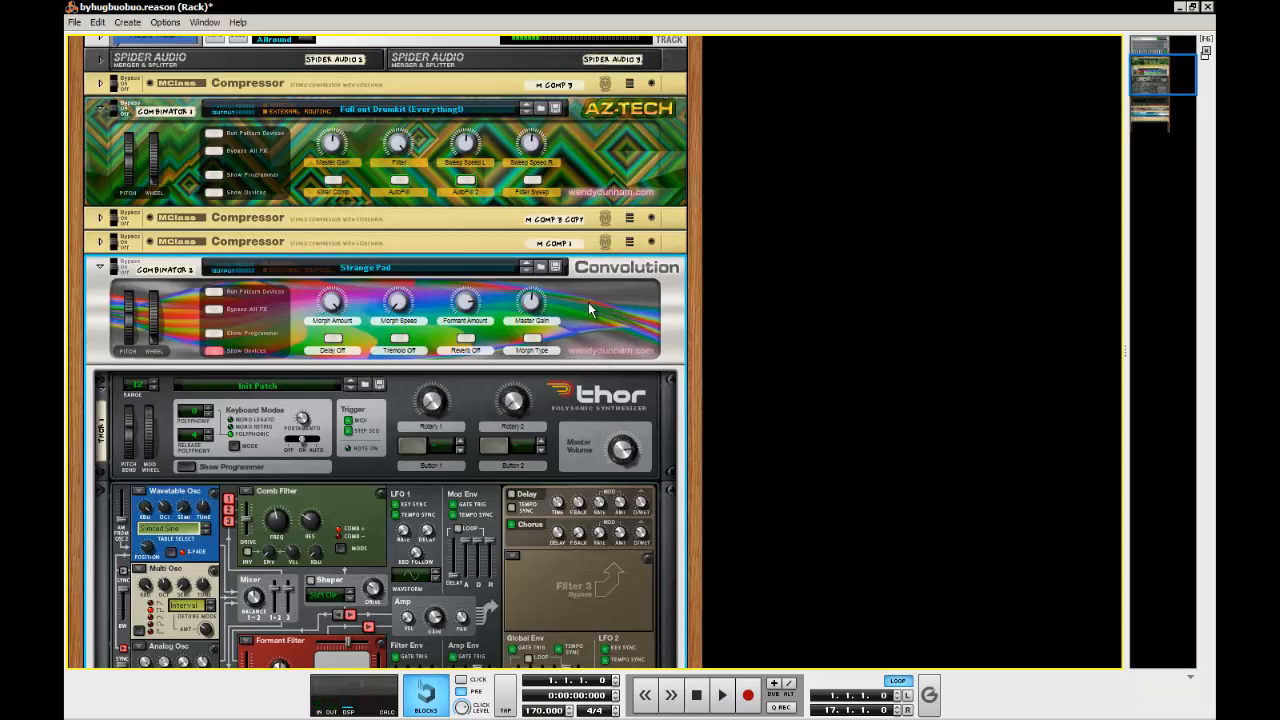
scroll(871, 311, "down", 4)
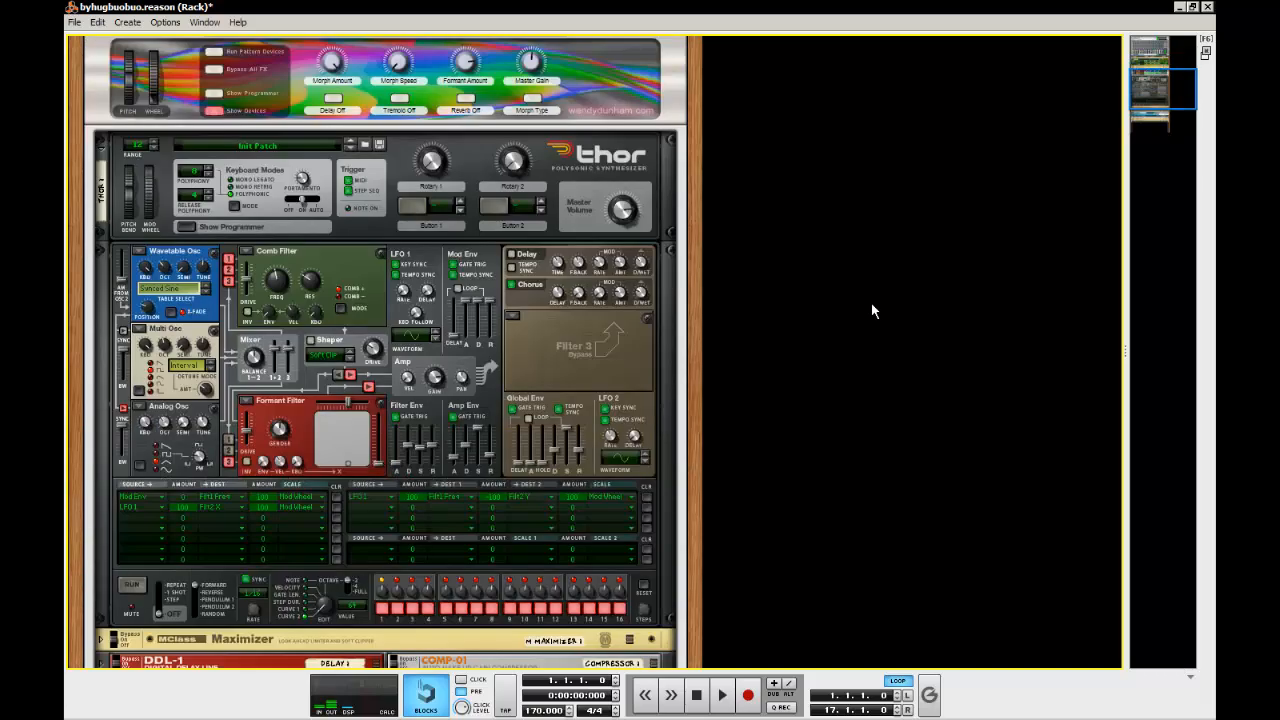
scroll(871, 311, "down", 3)
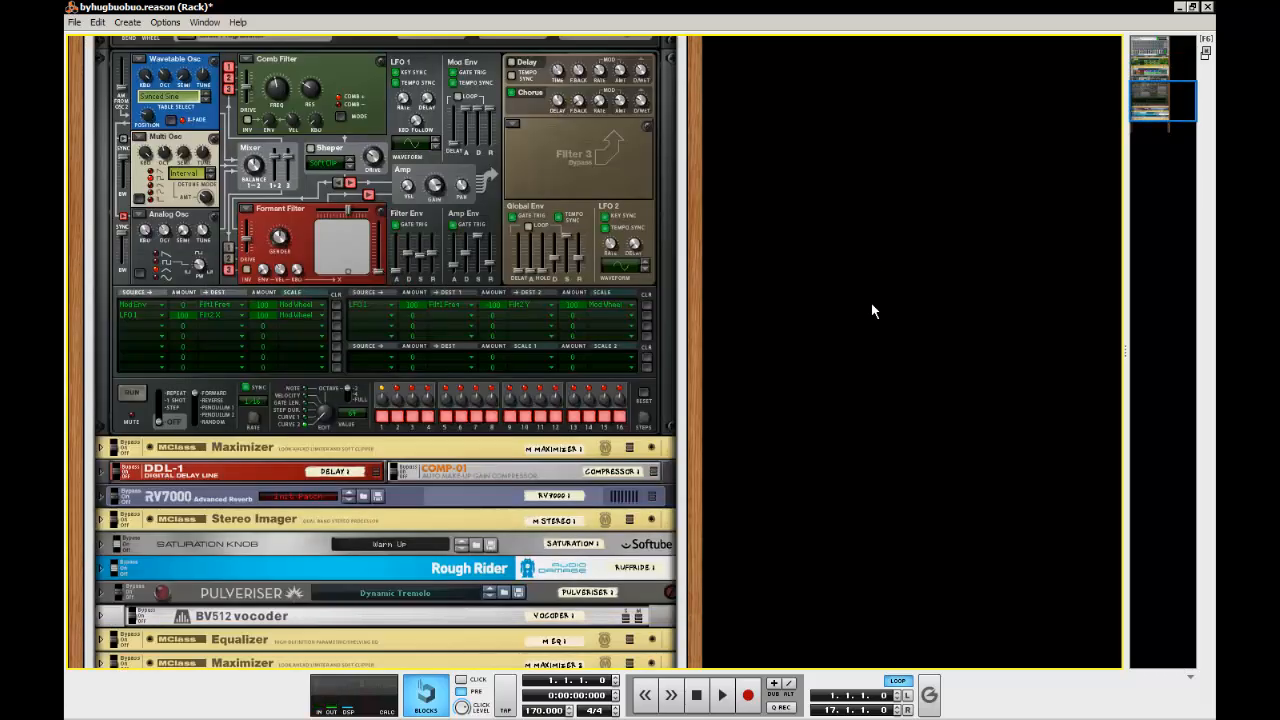
scroll(871, 311, "up", 5)
left_click(620, 238)
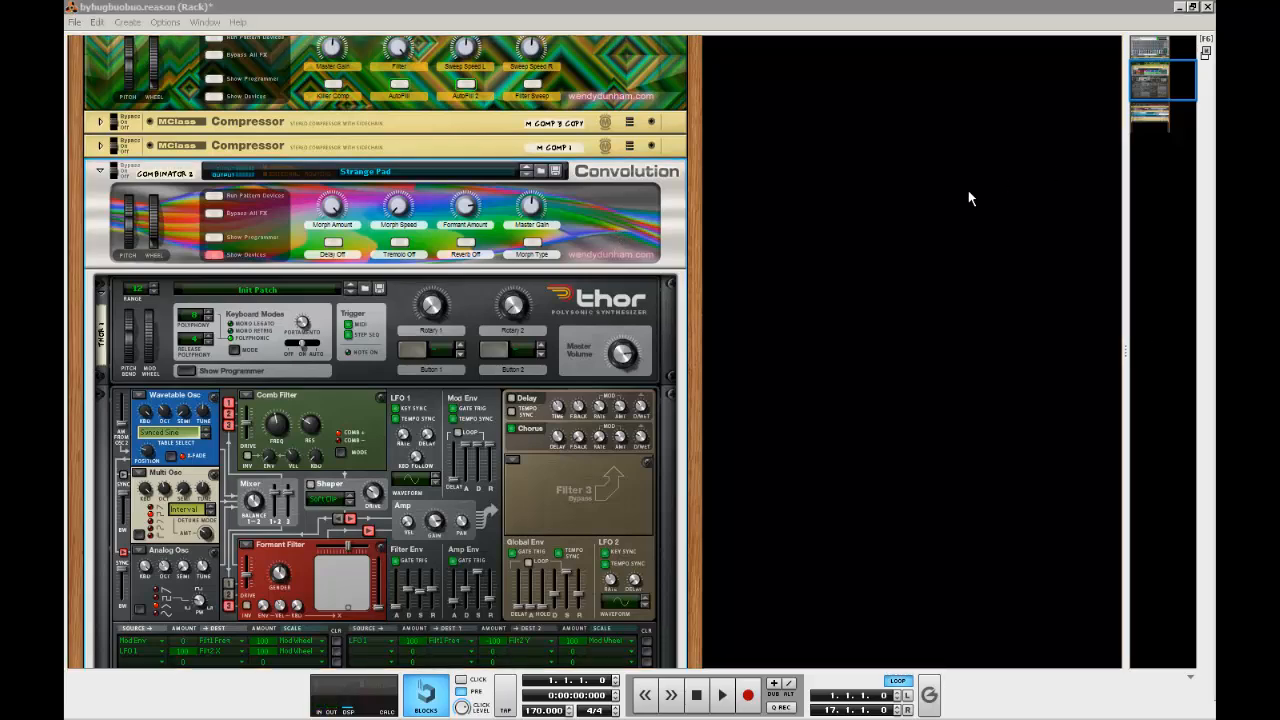
left_click(1003, 208)
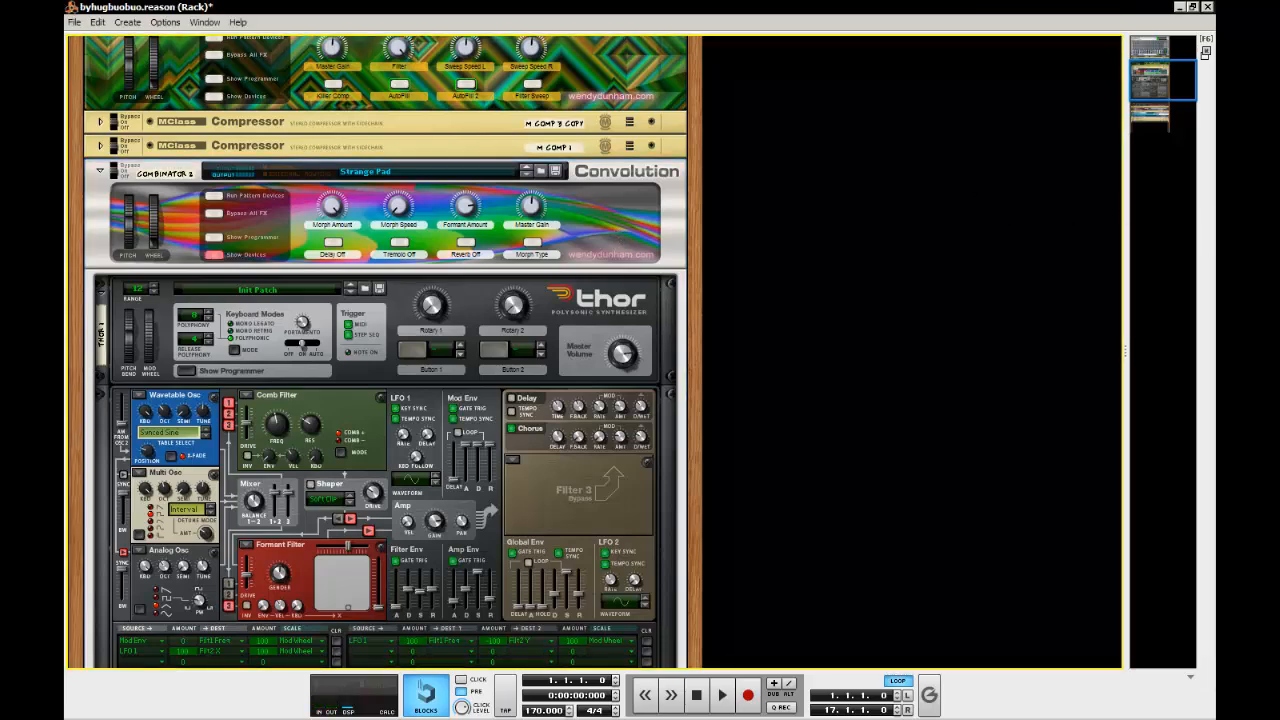
scroll(990, 231, "down", 2)
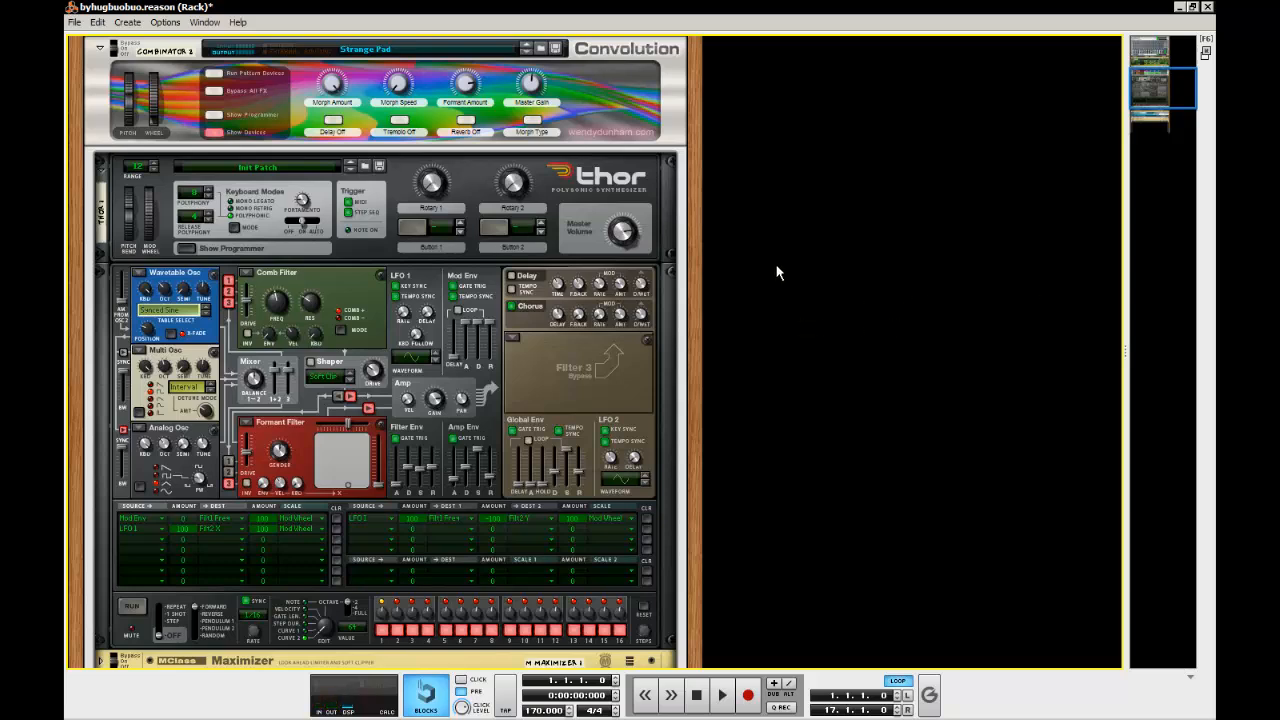
scroll(778, 272, "down", 3)
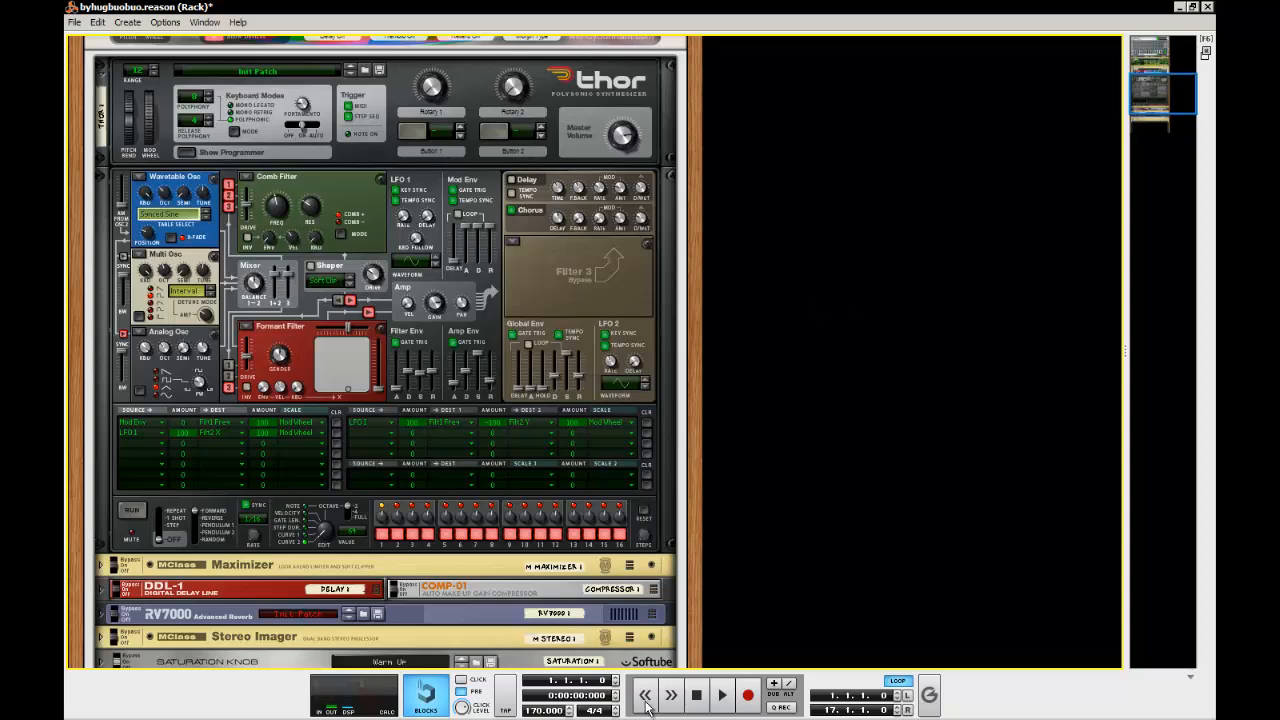
Add a new empty Combinator in the free rack space below the Strange Pad Combinator
scroll(712, 466, "down", 10)
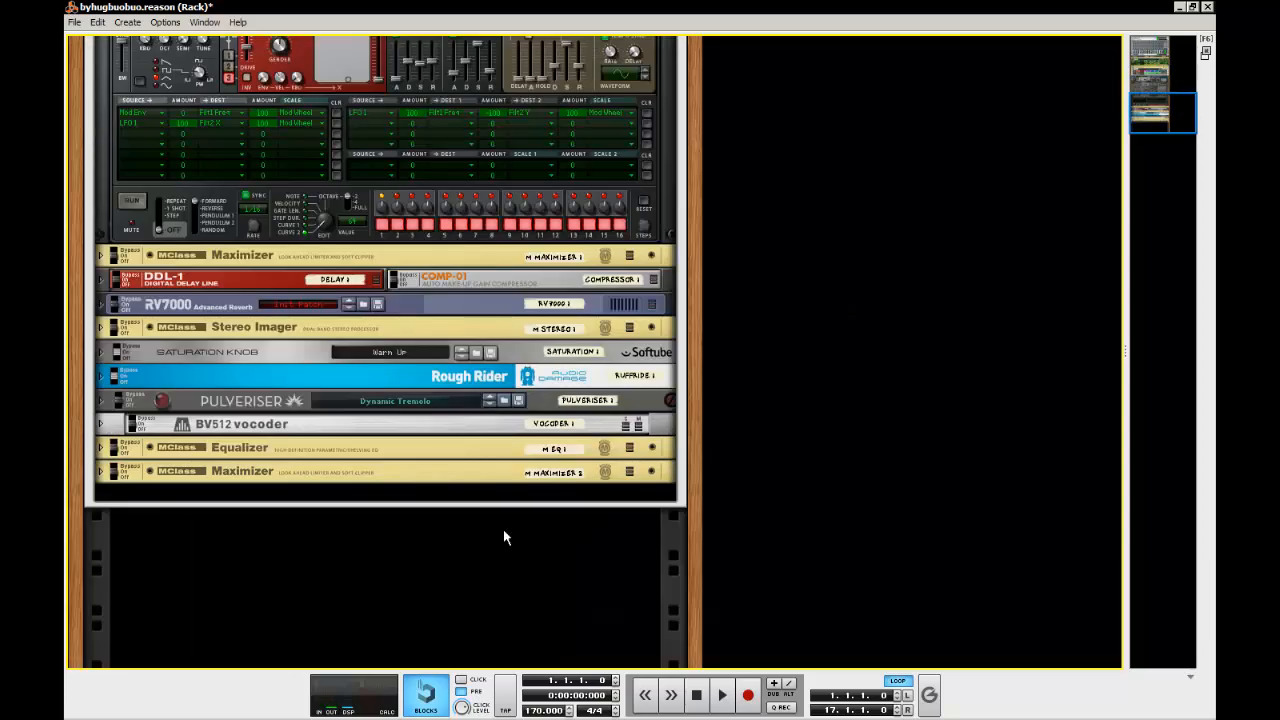
right_click(348, 571)
mouse_move(432, 692)
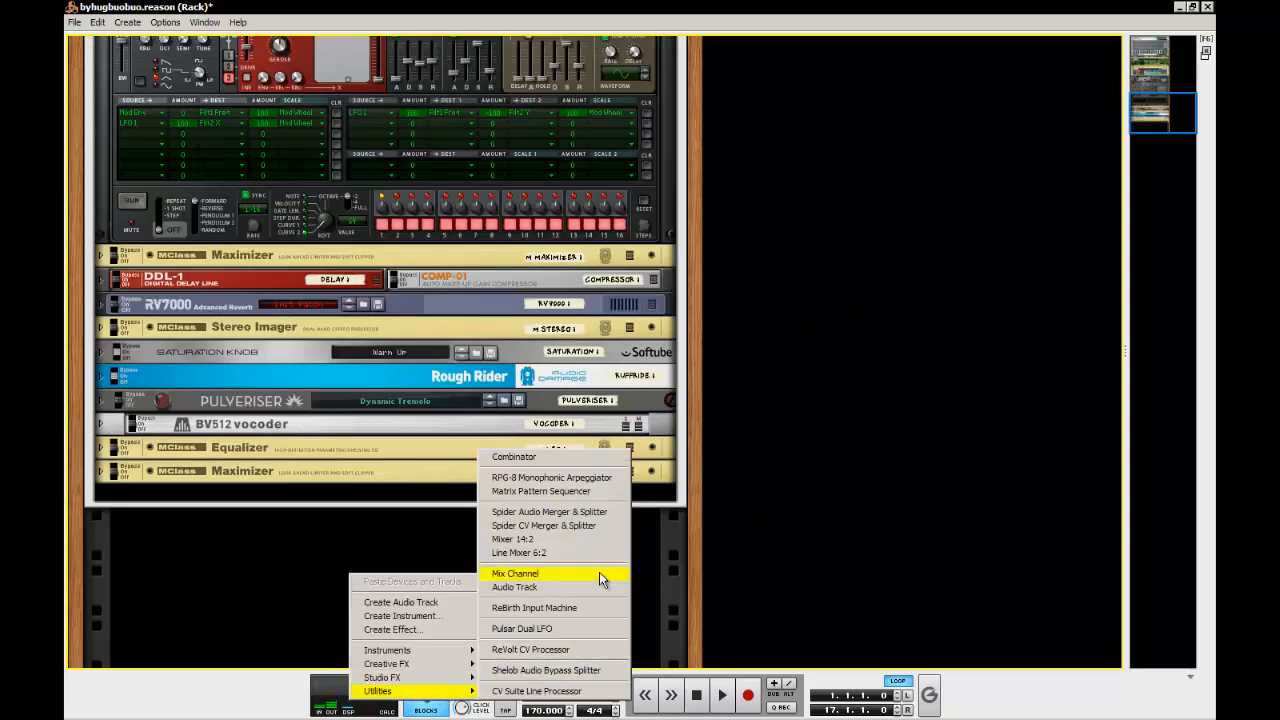
left_click(571, 461)
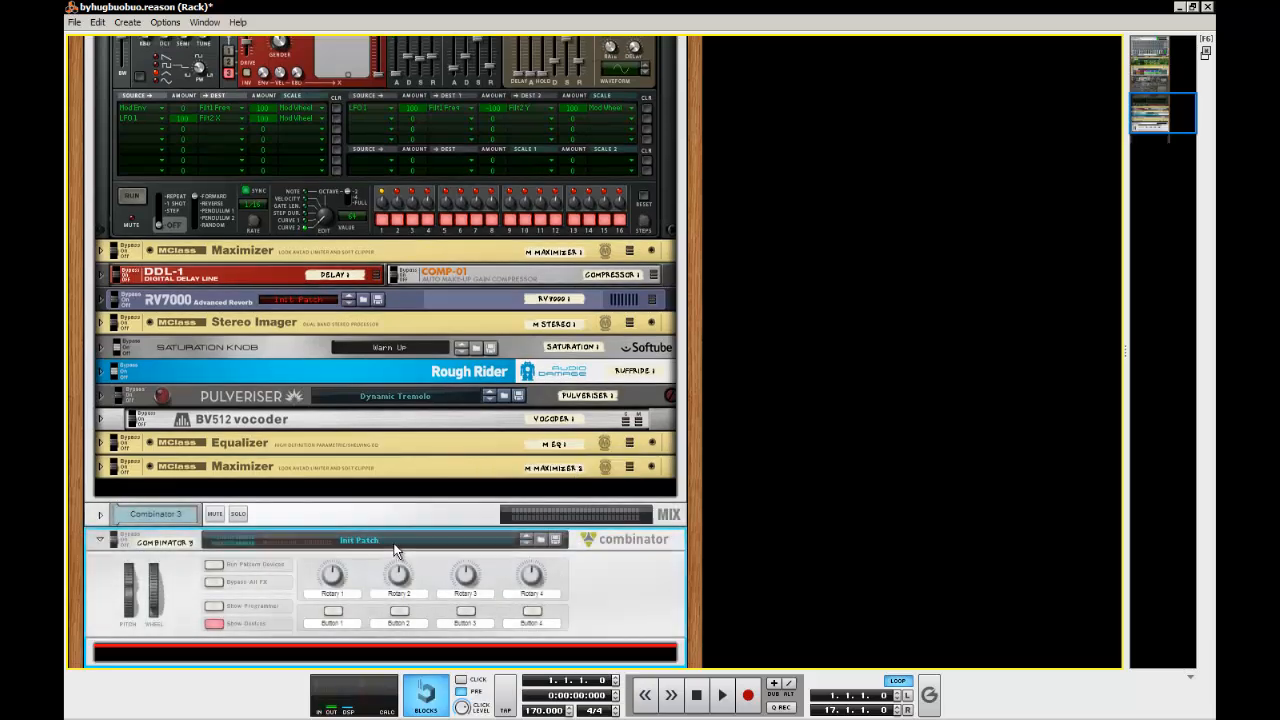
Show the back of the rack and delete the mix channel belonging to the new Combinator
key("Tab")
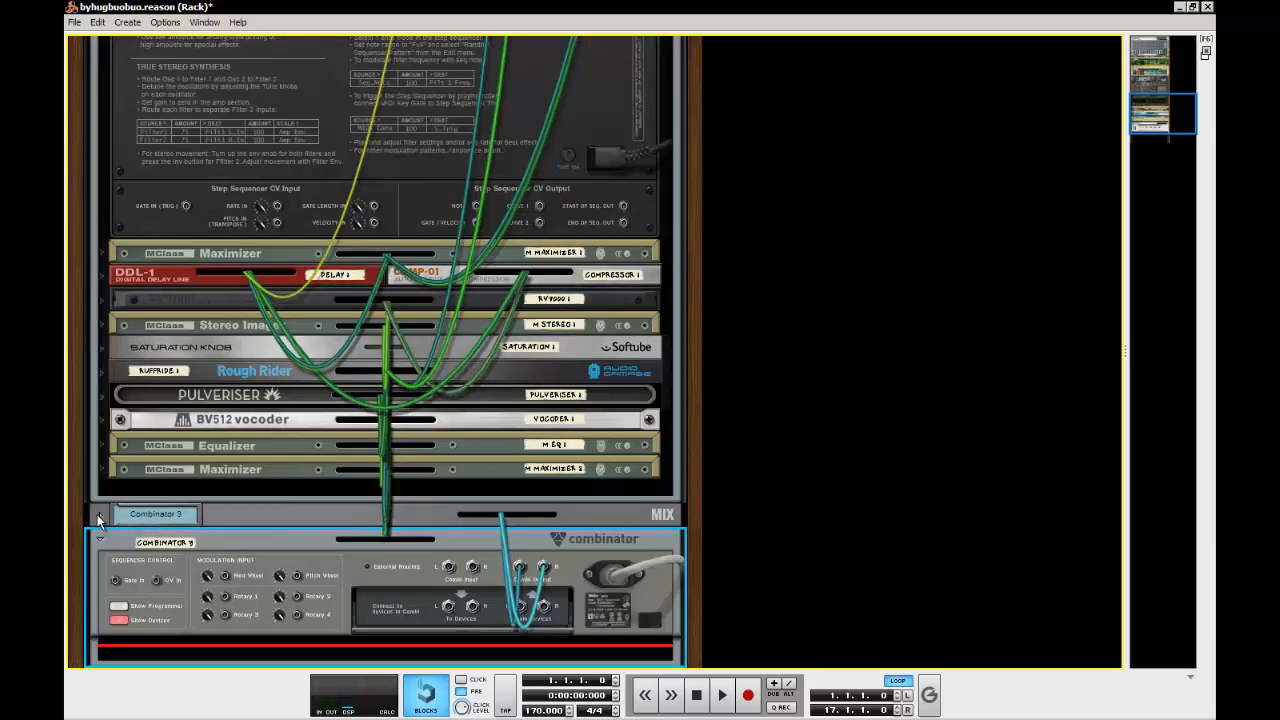
left_click(99, 514)
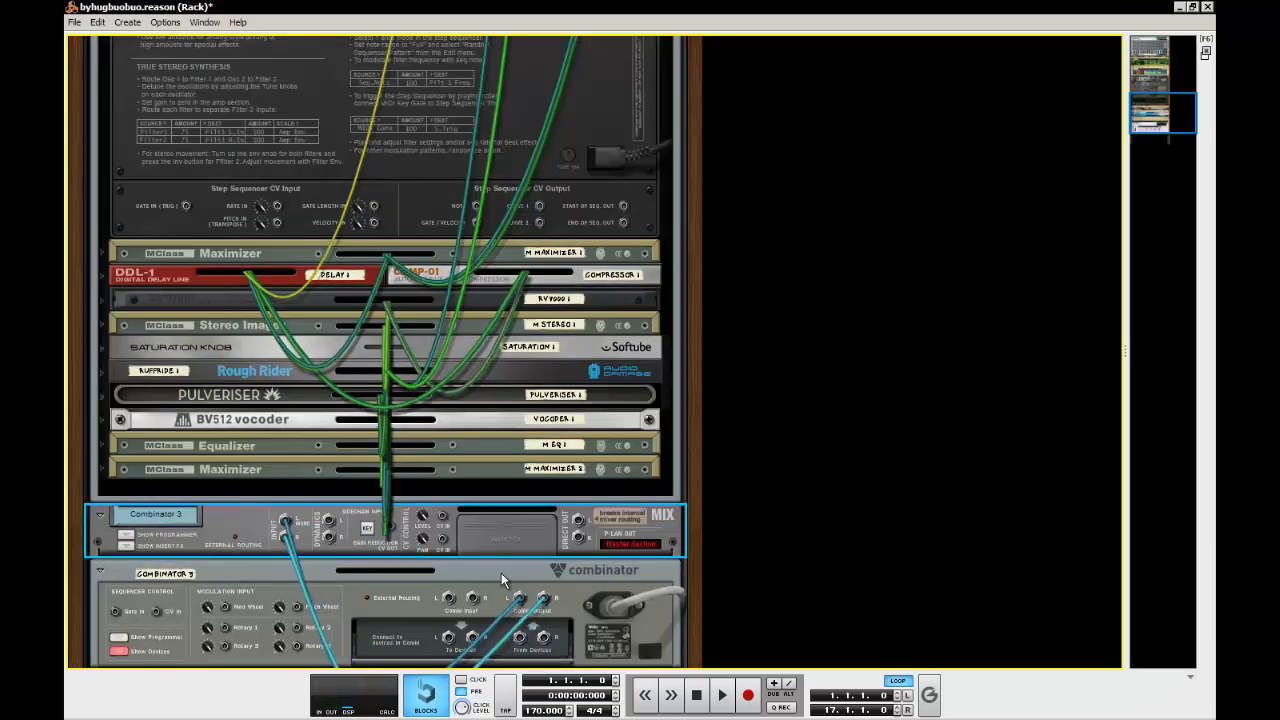
right_click(263, 518)
left_click(338, 165)
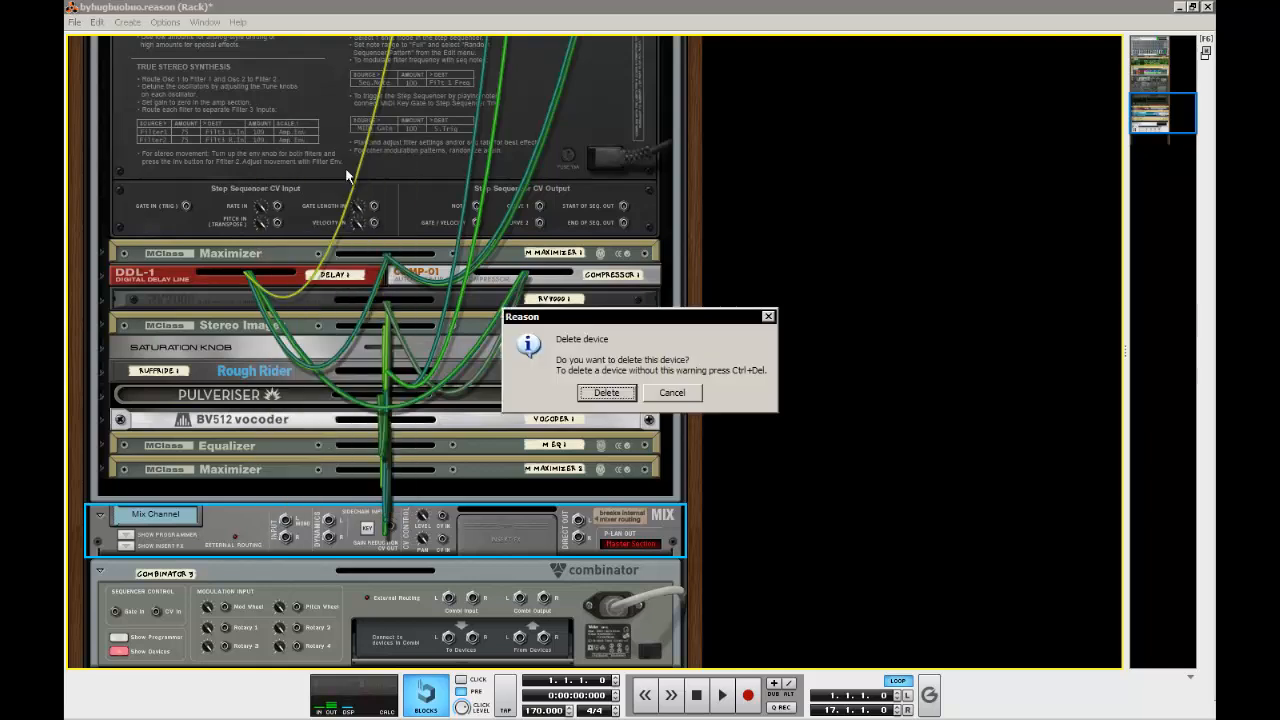
left_click(606, 391)
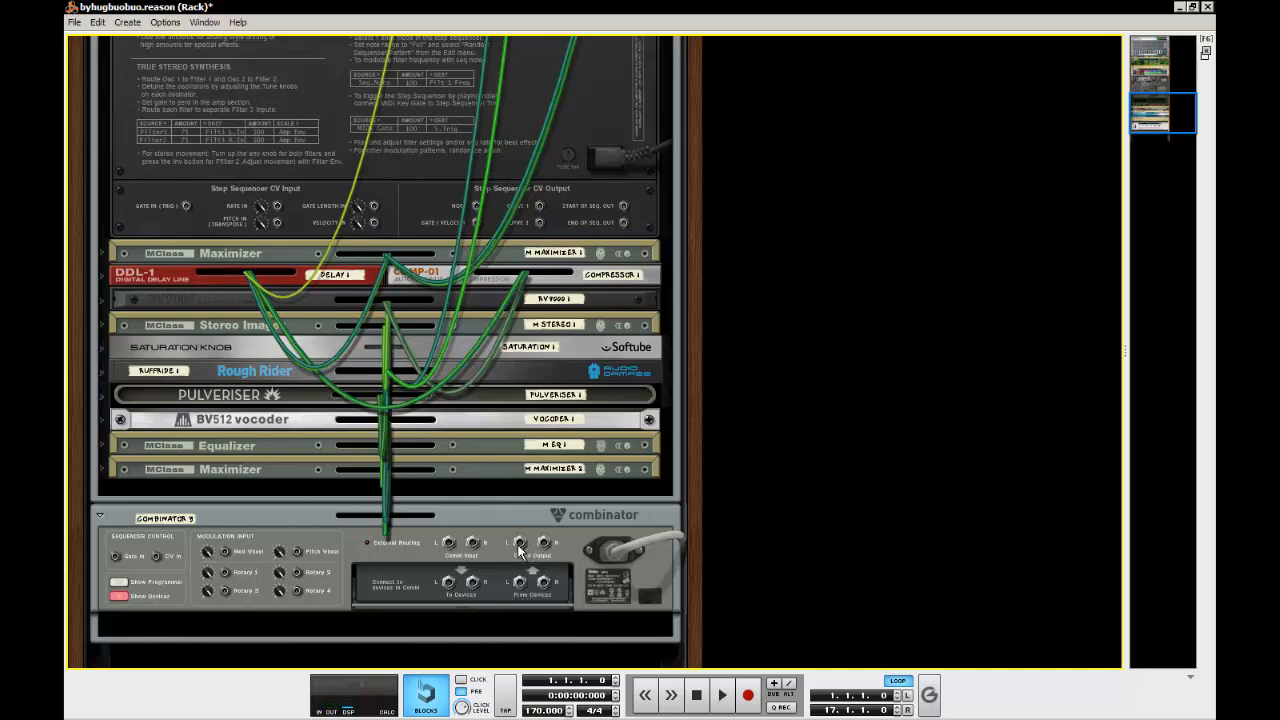
Cable the new Combinator's audio output to a device higher up in the rack and return to the front view
scroll(466, 402, "up", 12)
left_click_drag(519, 544, 233, 149)
scroll(253, 271, "down", 15)
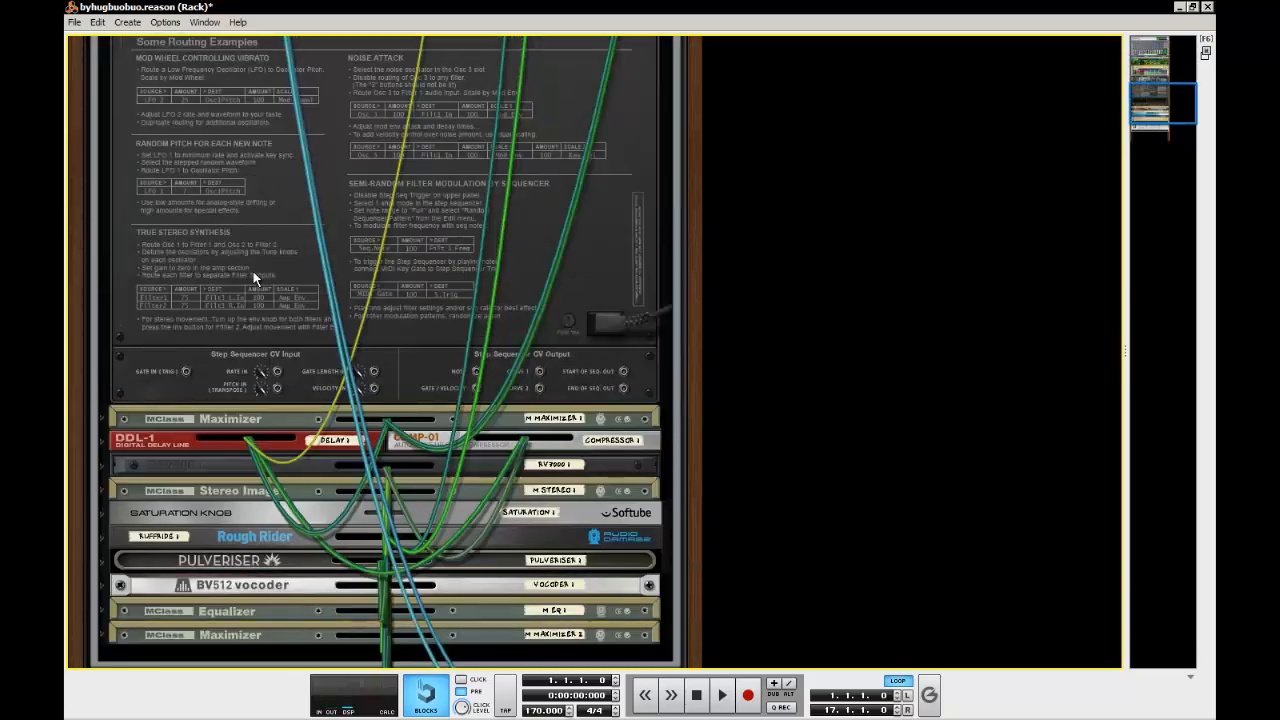
scroll(253, 271, "down", 5)
key("Tab")
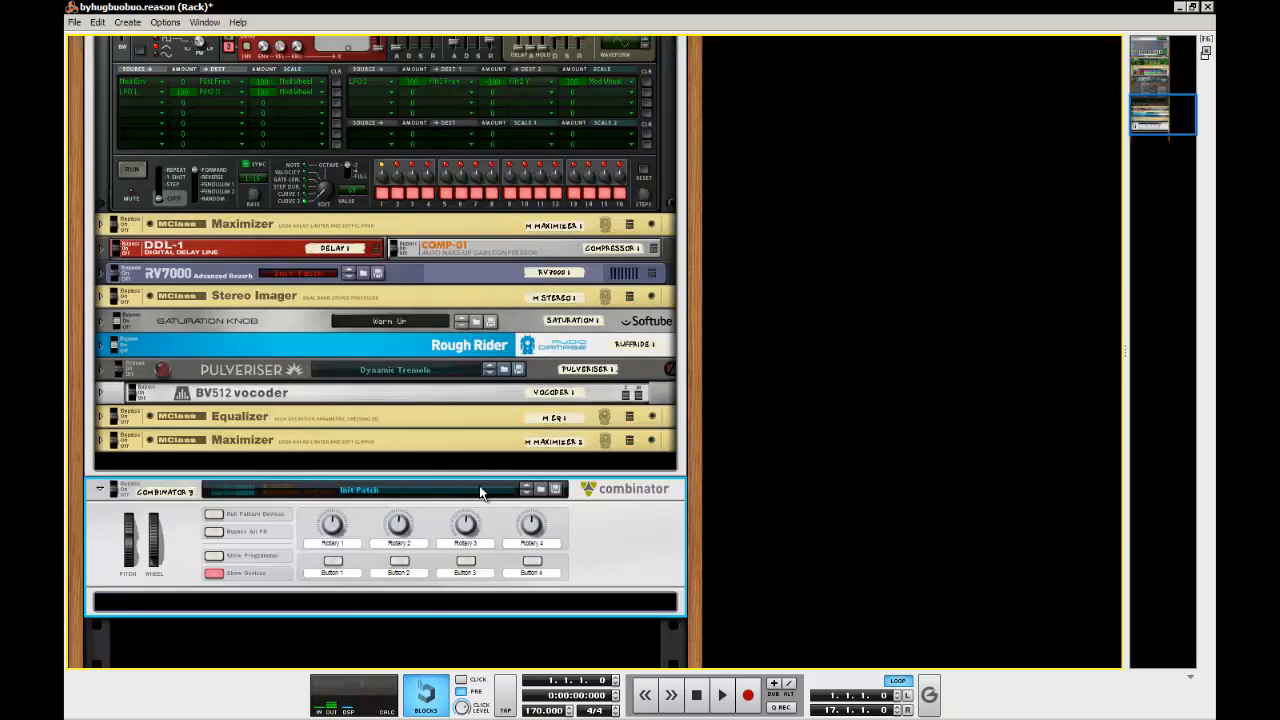
Add a Thor Polysonic Synthesizer inside the new Combinator
scroll(480, 485, "up", 6)
scroll(480, 485, "down", 7)
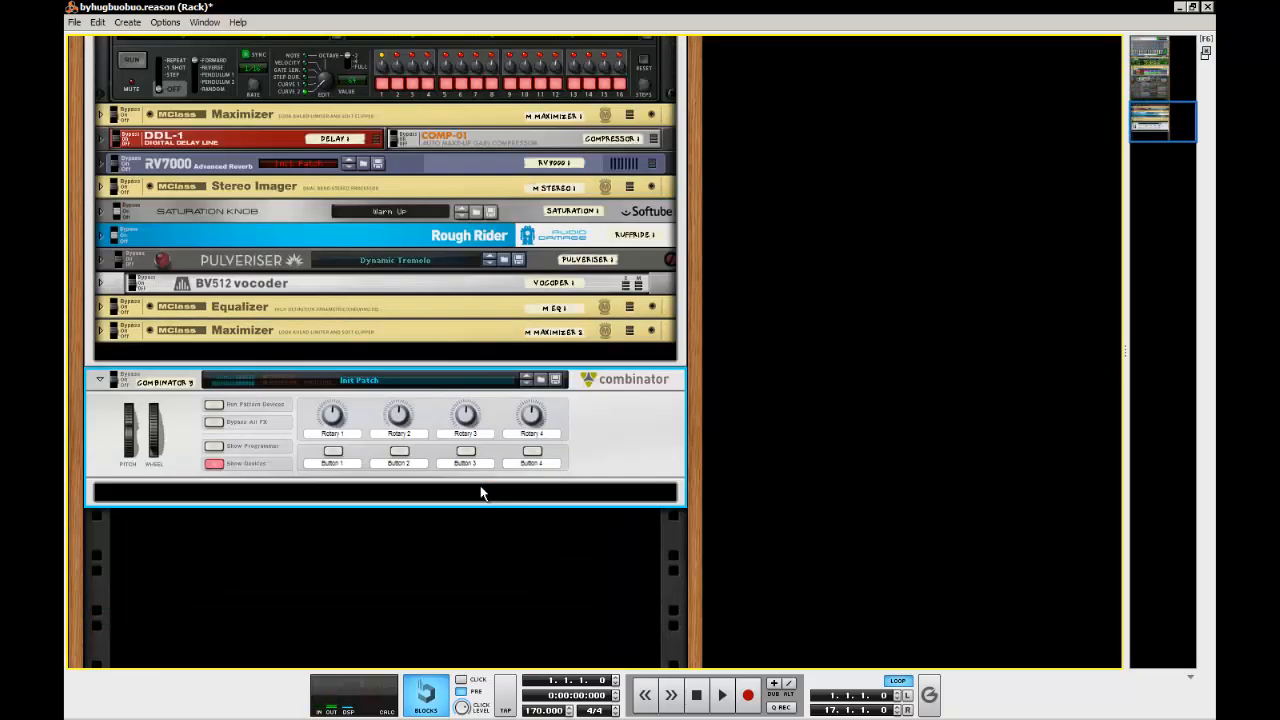
right_click(367, 497)
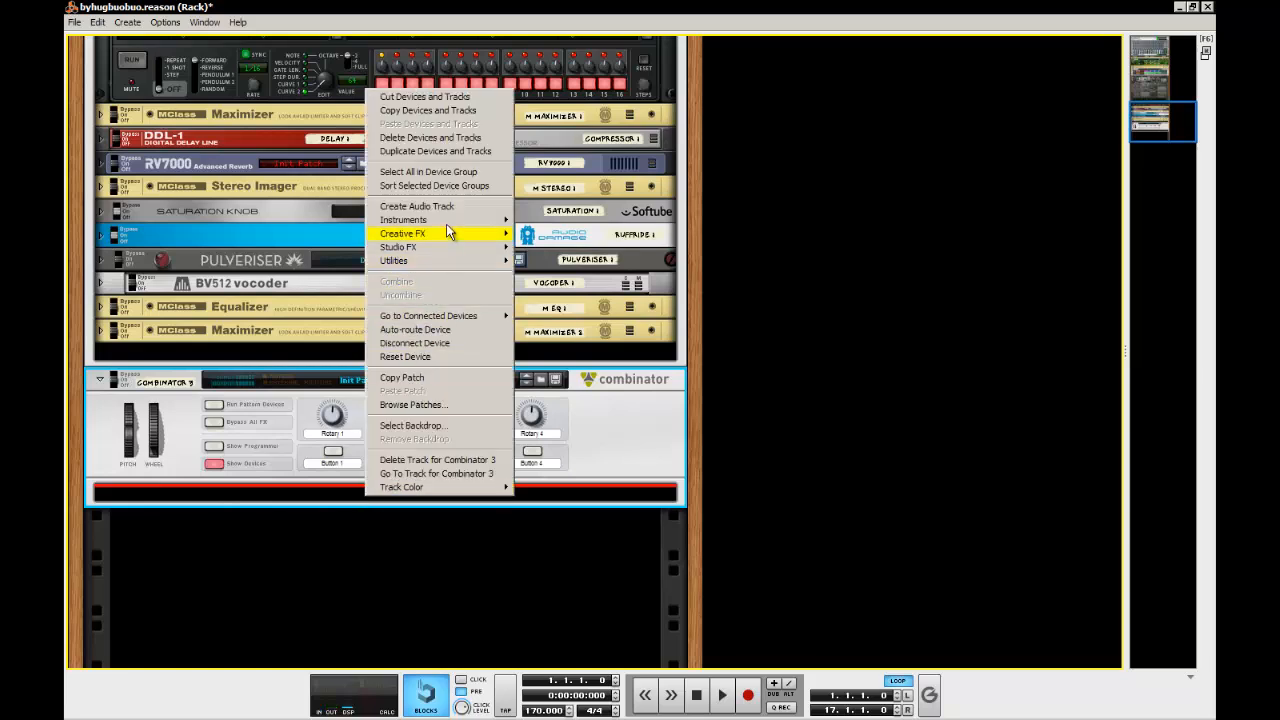
mouse_move(449, 220)
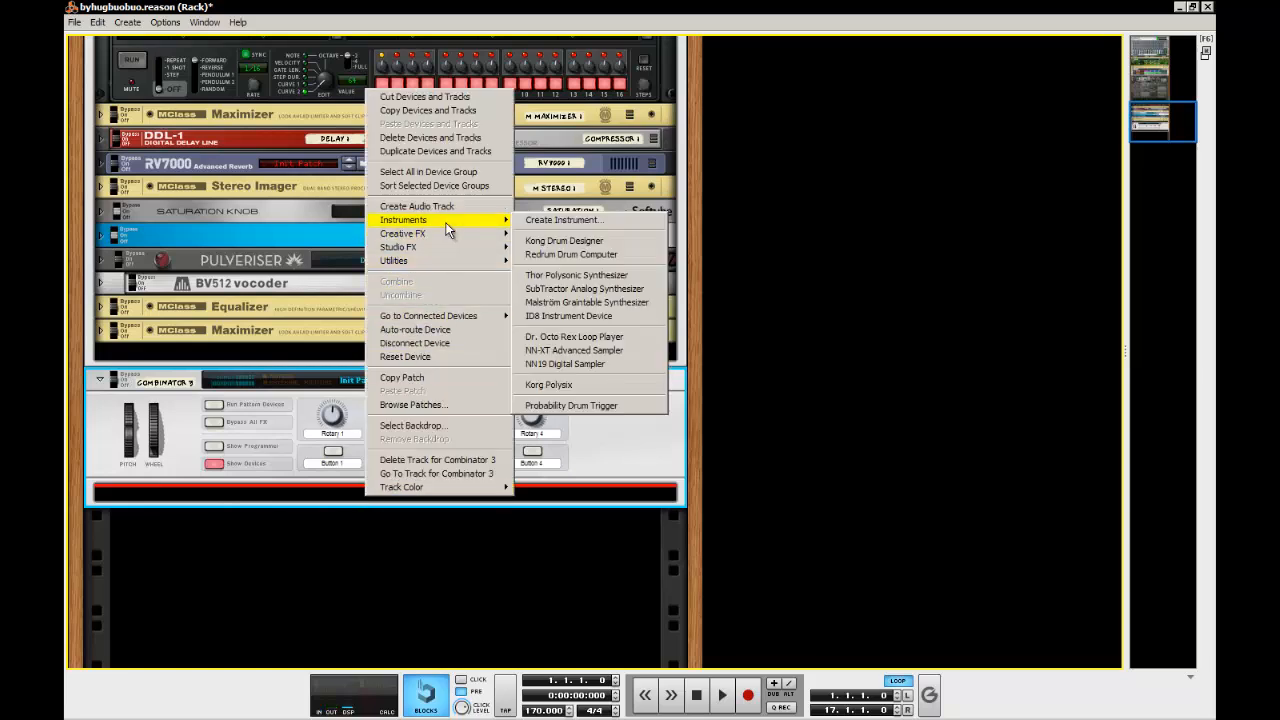
left_click(576, 275)
scroll(209, 418, "down", 3)
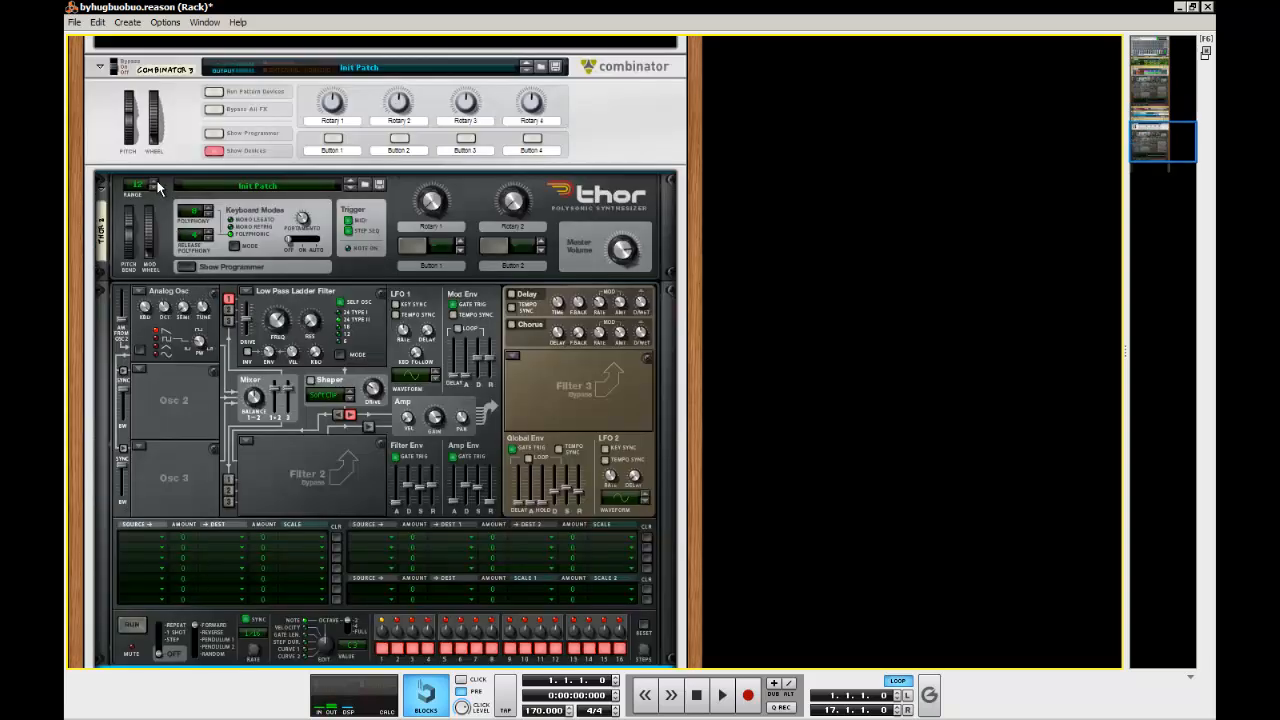
Set oscillator 1 of the new Thor to Wavetable with the Synced Sine table and adjust its knobs
left_click(140, 291)
left_click(196, 317)
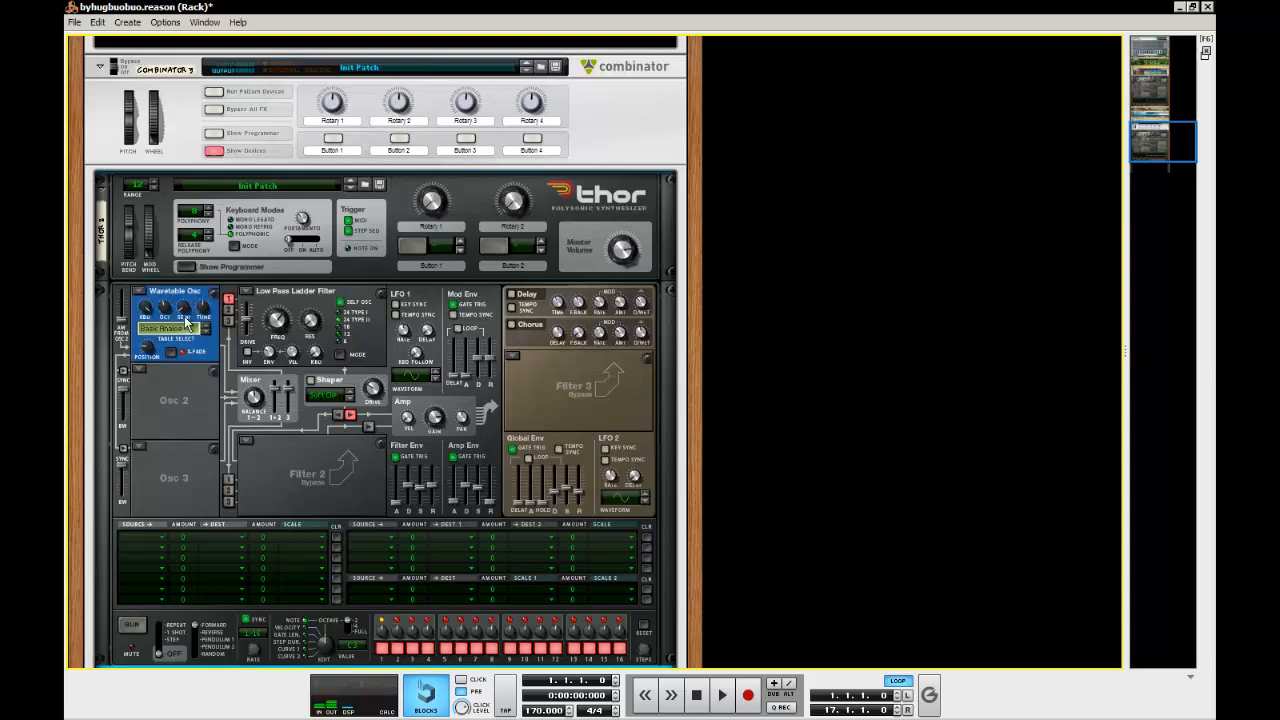
left_click(178, 330)
left_click(262, 317)
left_click_drag(162, 312, 155, 344)
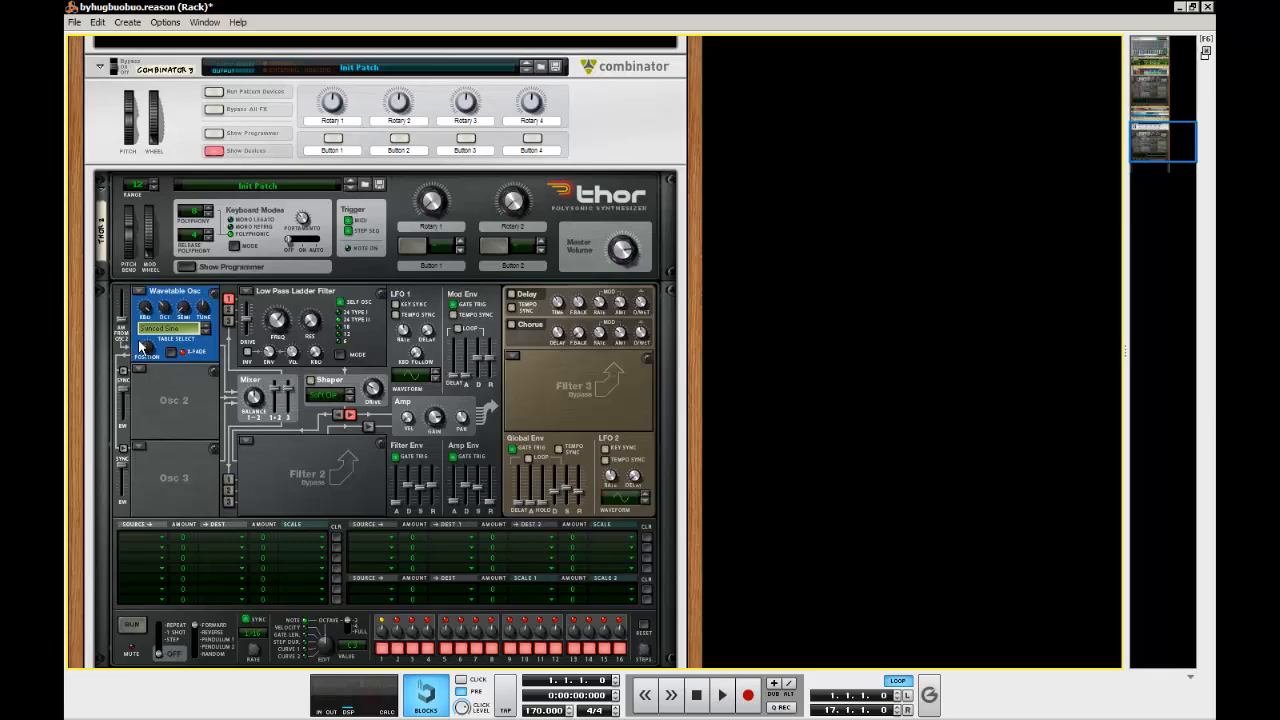
Check the original Thor's oscillator settings and switch on sync for oscillator 3 in the new Thor
scroll(458, 325, "up", 3)
scroll(458, 325, "up", 6)
scroll(138, 378, "down", 7)
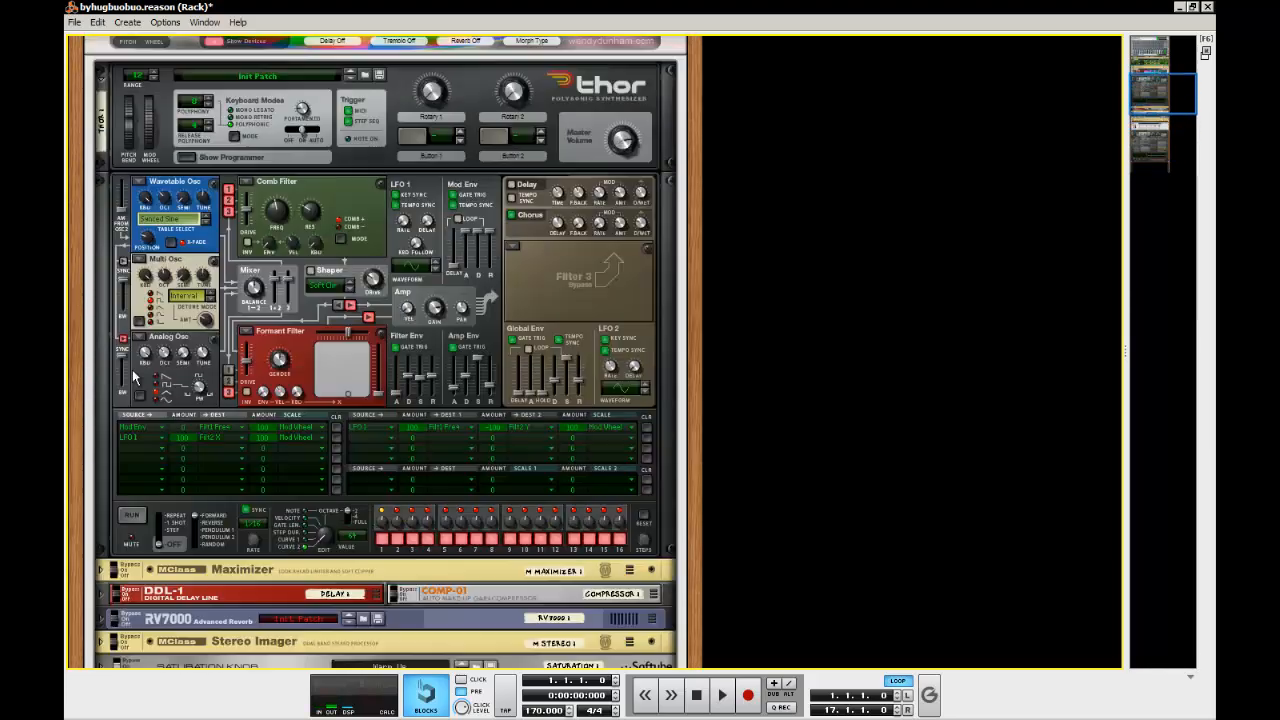
scroll(135, 377, "down", 4)
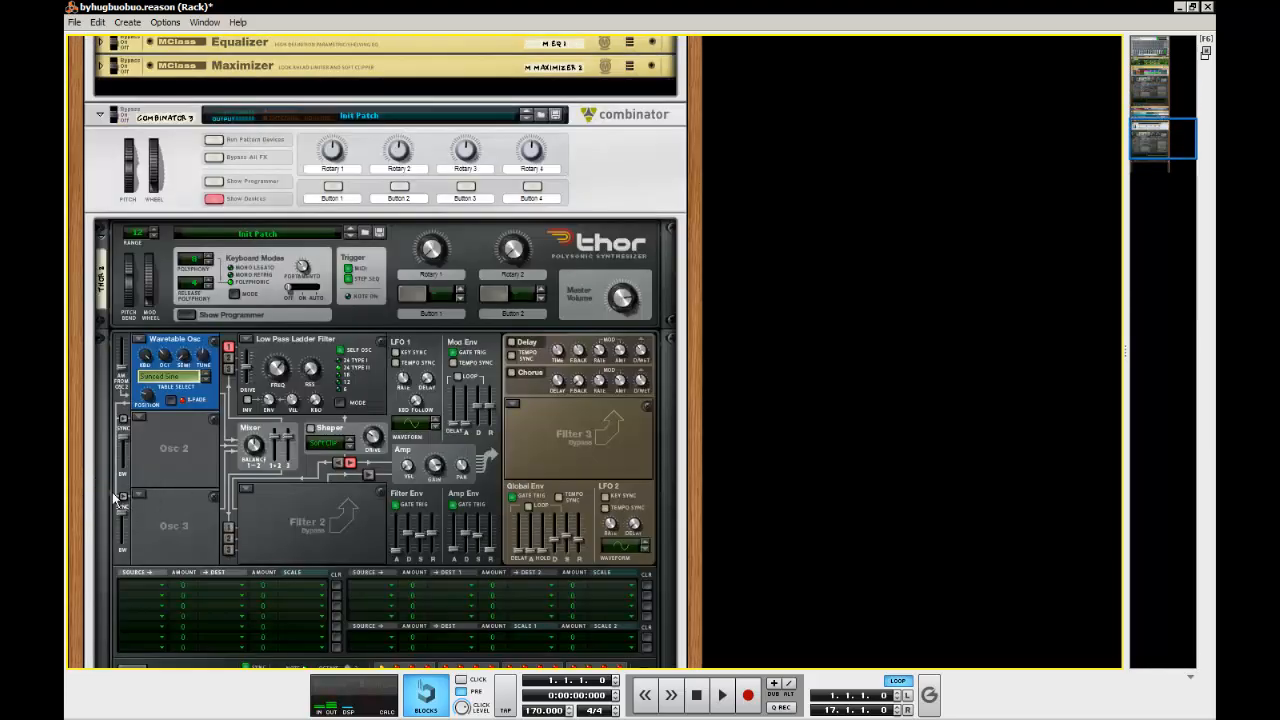
left_click(123, 497)
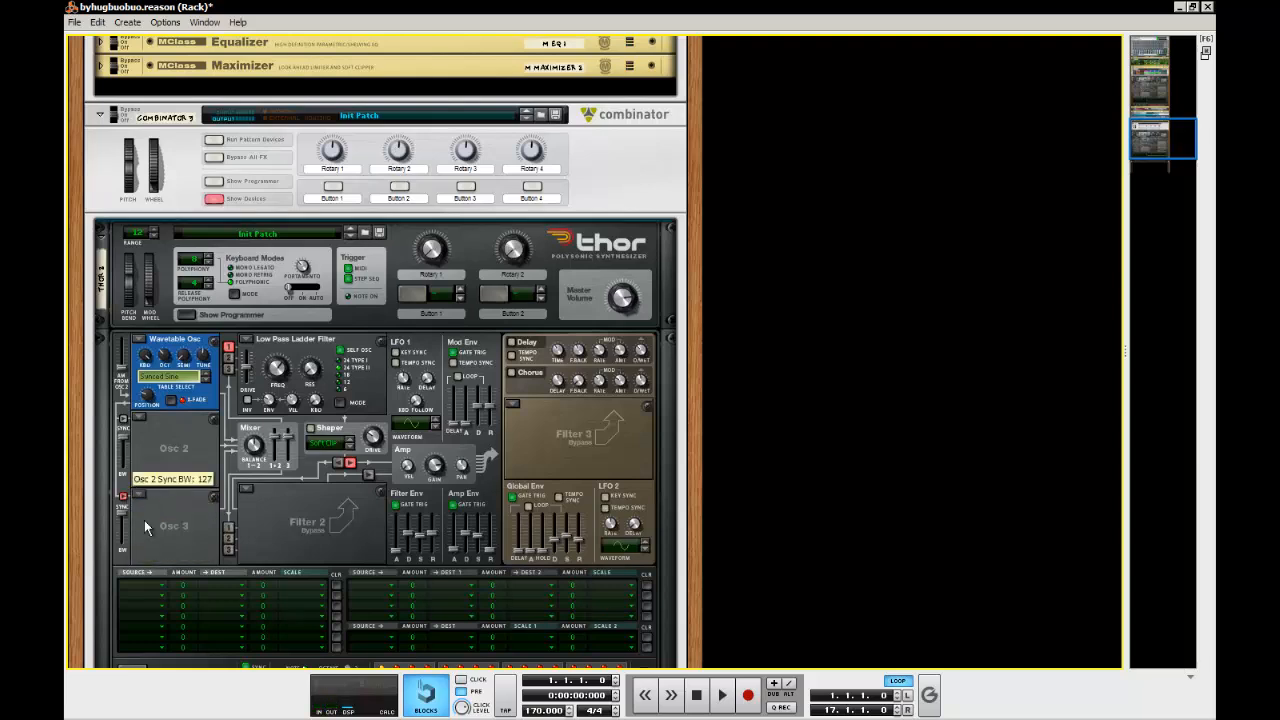
Set oscillator 2 of the new Thor to Multi Oscillator with Interval detune mode and match its detune amount to the original Thor
left_click(139, 419)
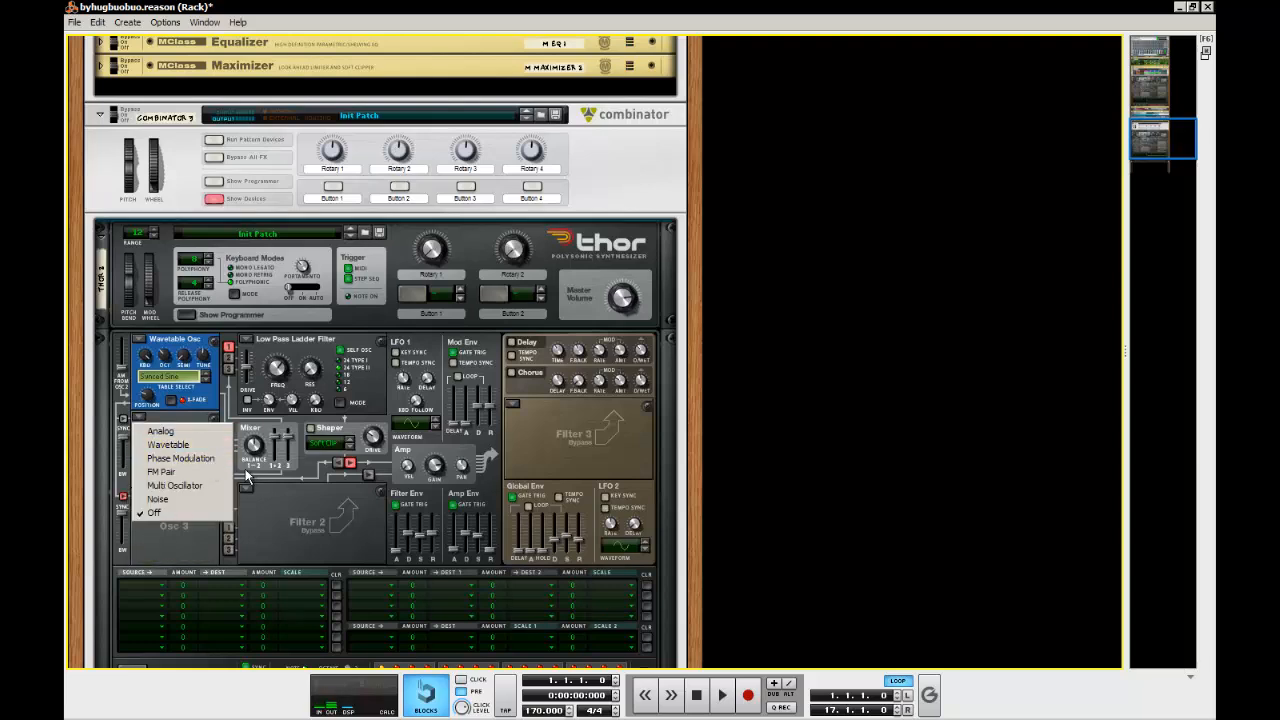
left_click(207, 486)
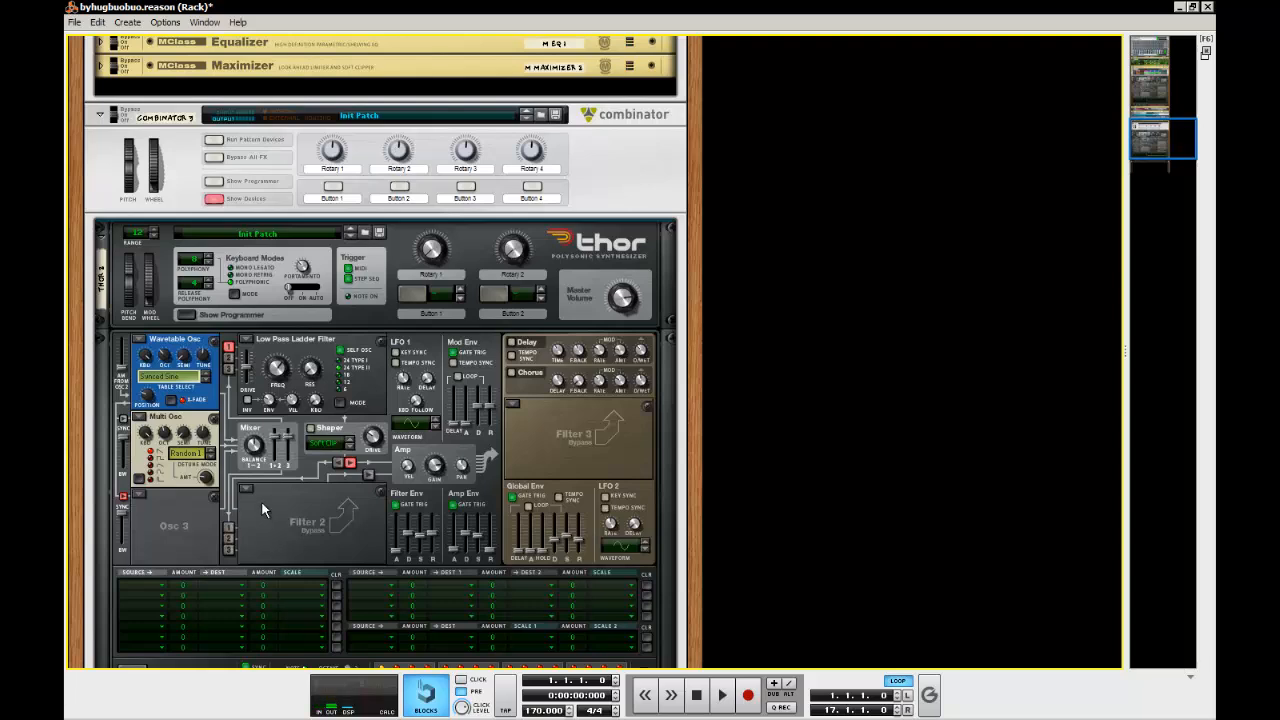
left_click(192, 460)
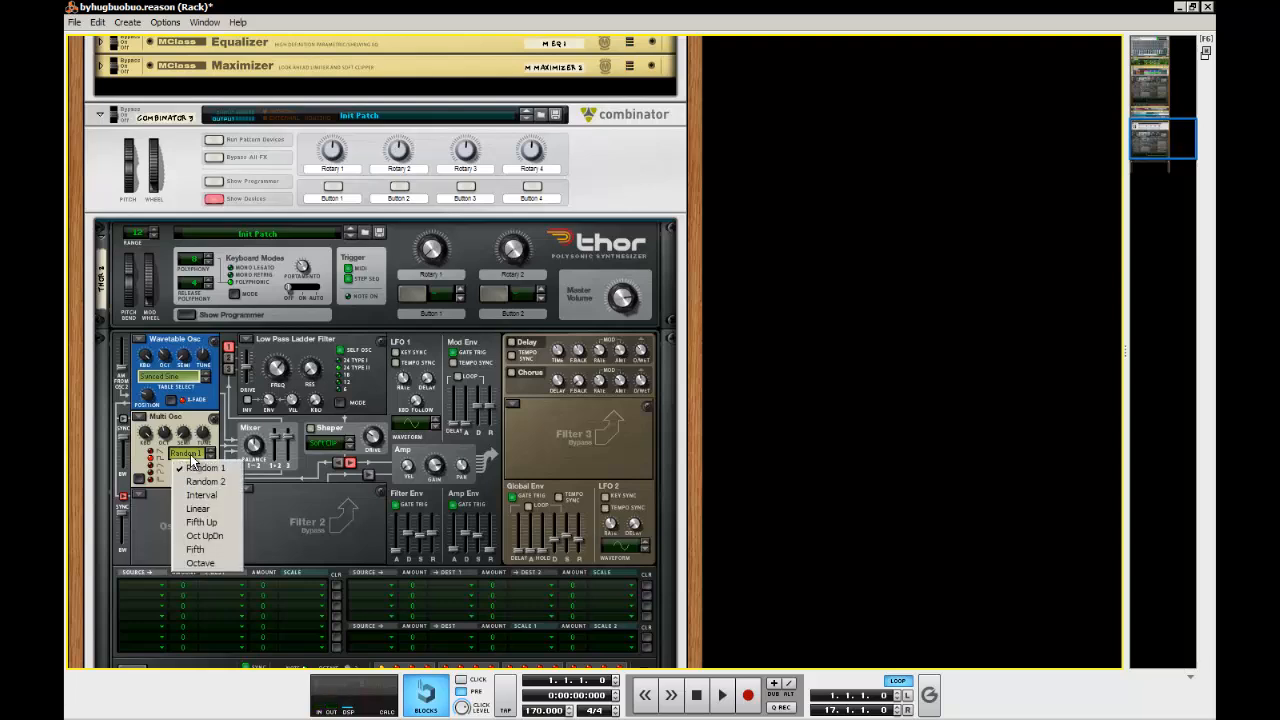
left_click(206, 497)
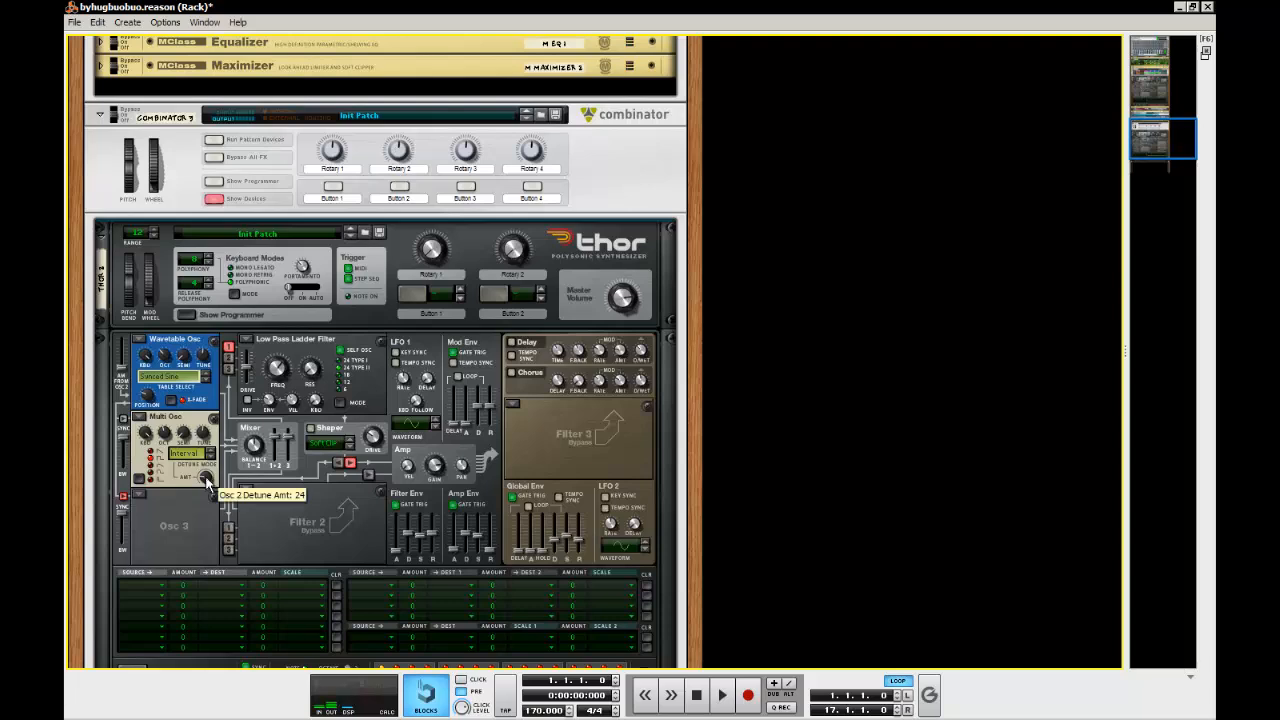
left_click_drag(233, 451, 233, 458)
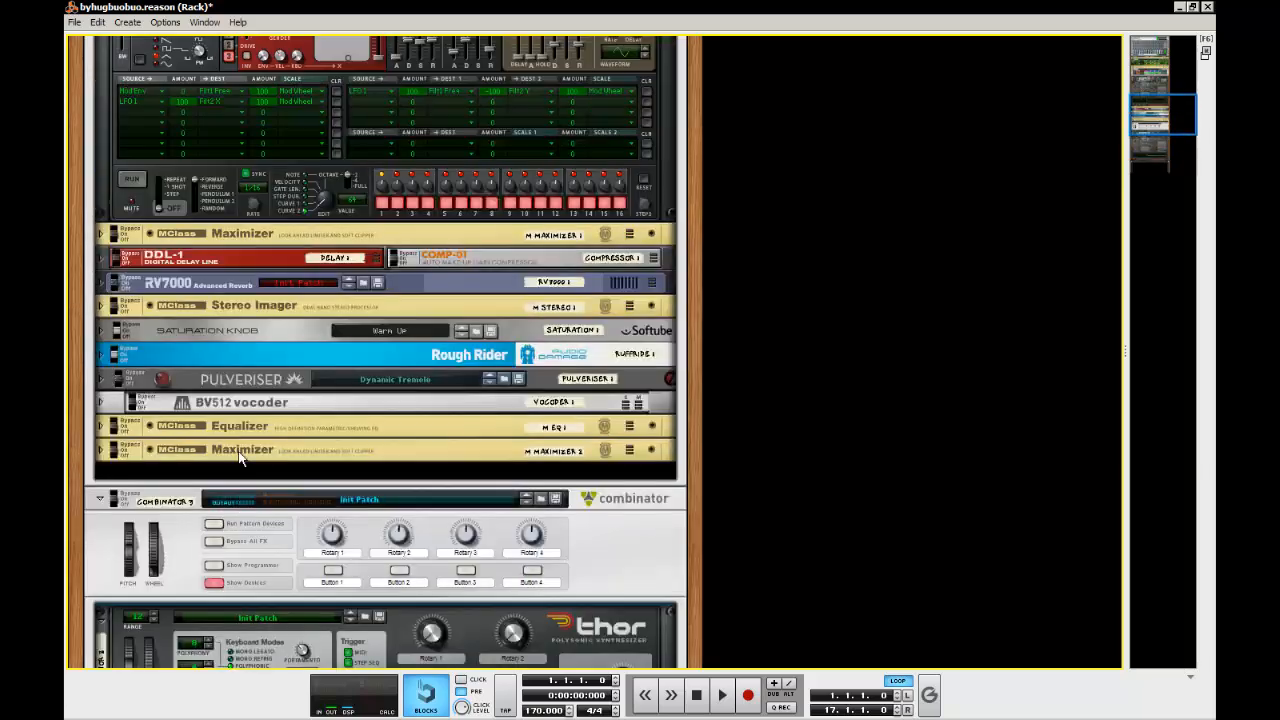
scroll(236, 448, "down", 10)
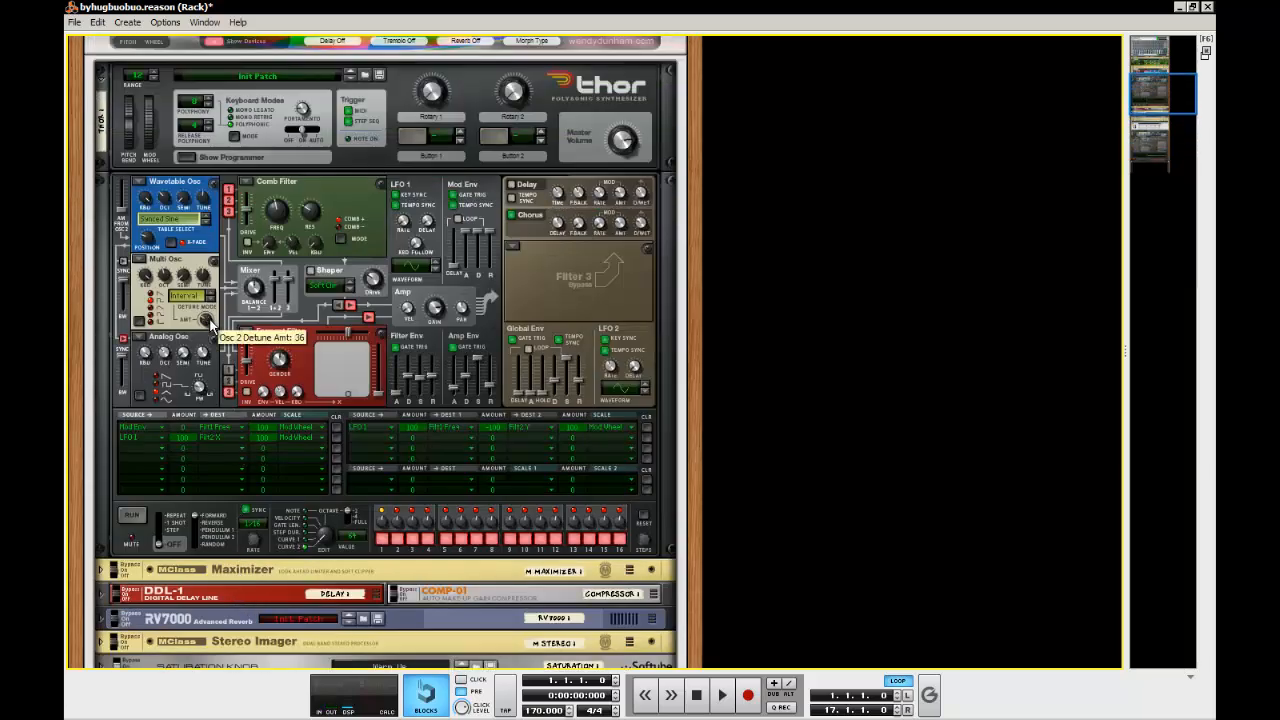
scroll(209, 317, "down", 15)
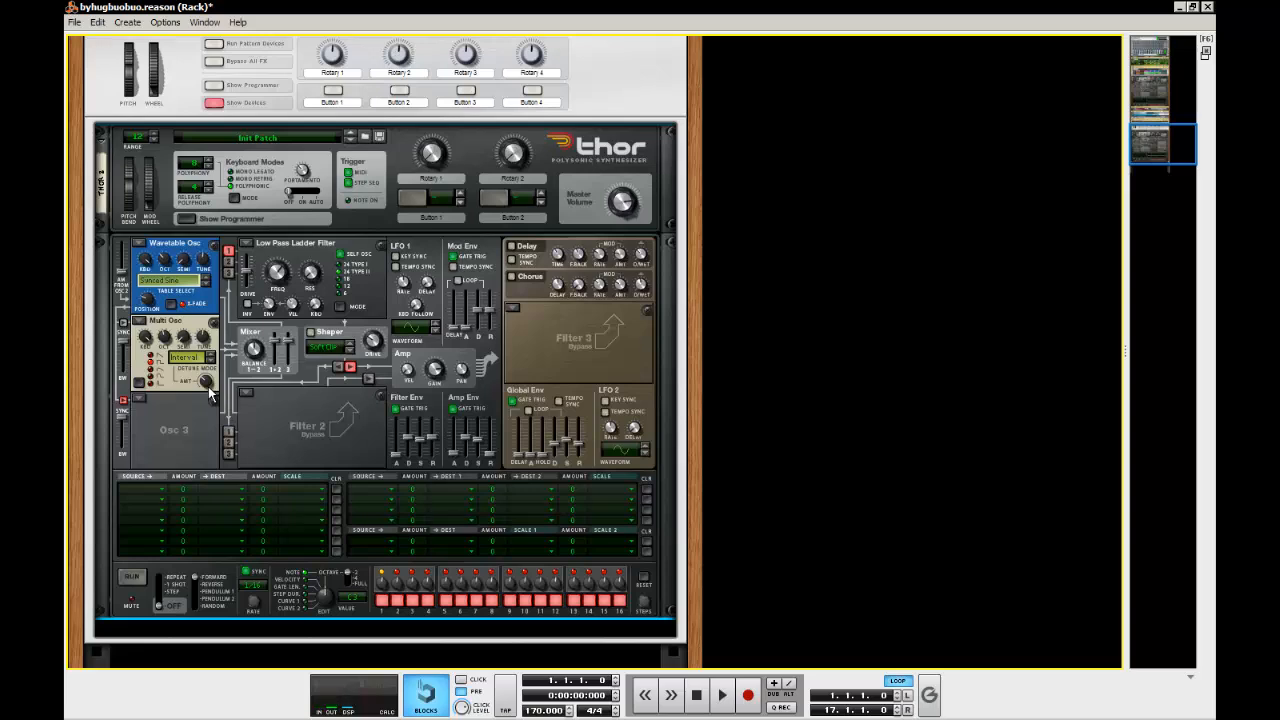
mouse_move(209, 390)
Route oscillator 2 into filter 1 and set filter 1 to Bypass
left_click(229, 263)
left_click(245, 243)
left_click(285, 313)
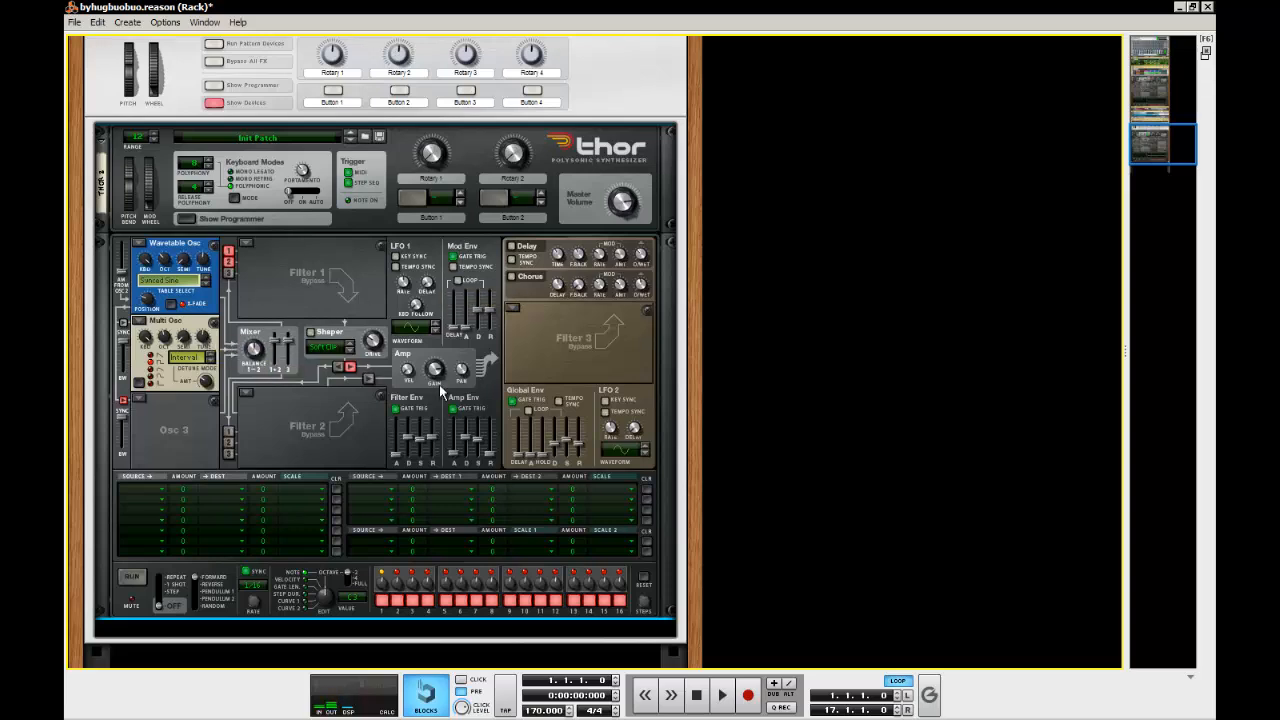
Set oscillator 3 to Analog and route it into filter 1
left_click(138, 400)
left_click(155, 411)
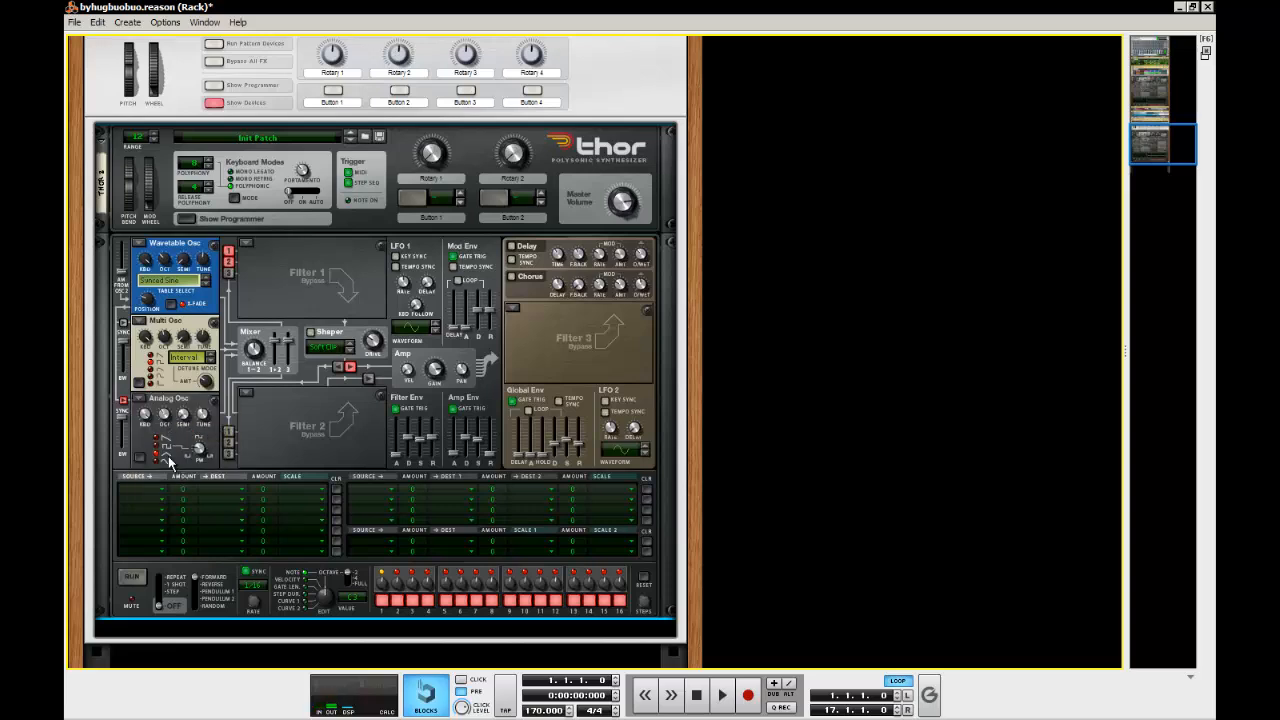
left_click(229, 273)
Change filter 1 to a Comb filter and adjust its frequency
left_click(242, 245)
left_click(316, 289)
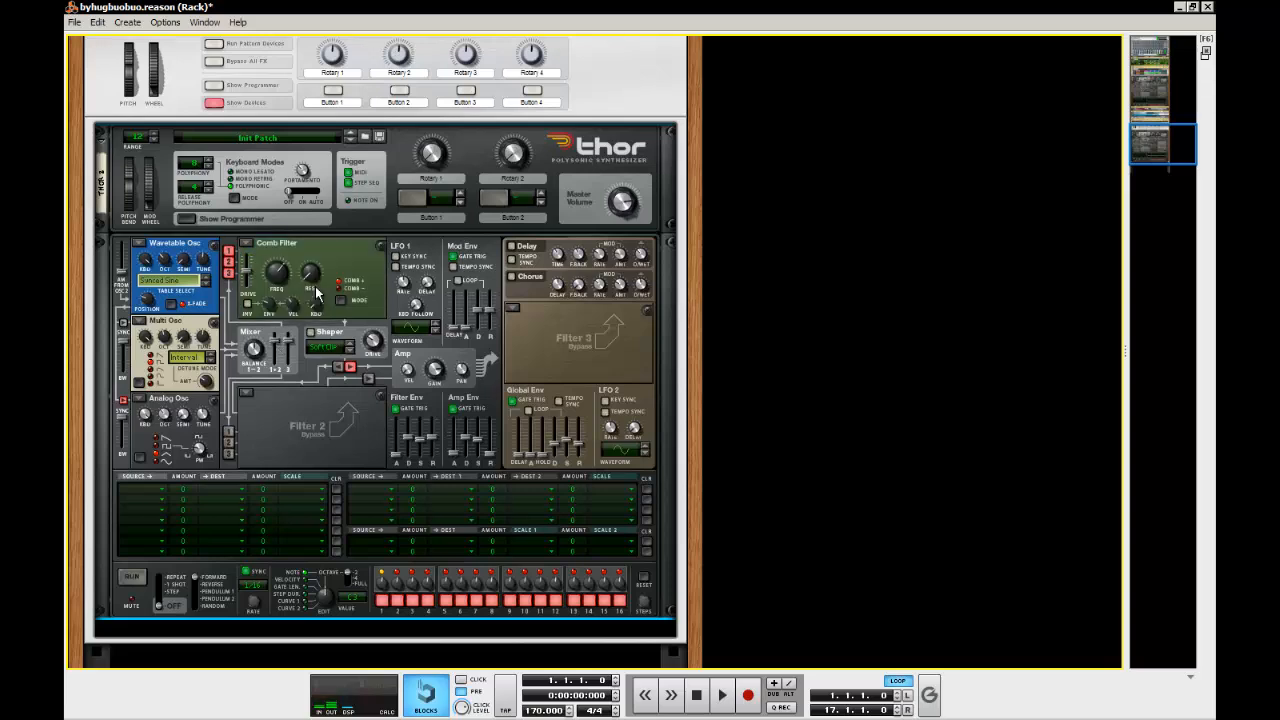
left_click_drag(273, 273, 285, 312)
Switch on filter 2's routing to the amp and set filter 2 to Formant
left_click(369, 379)
left_click(246, 397)
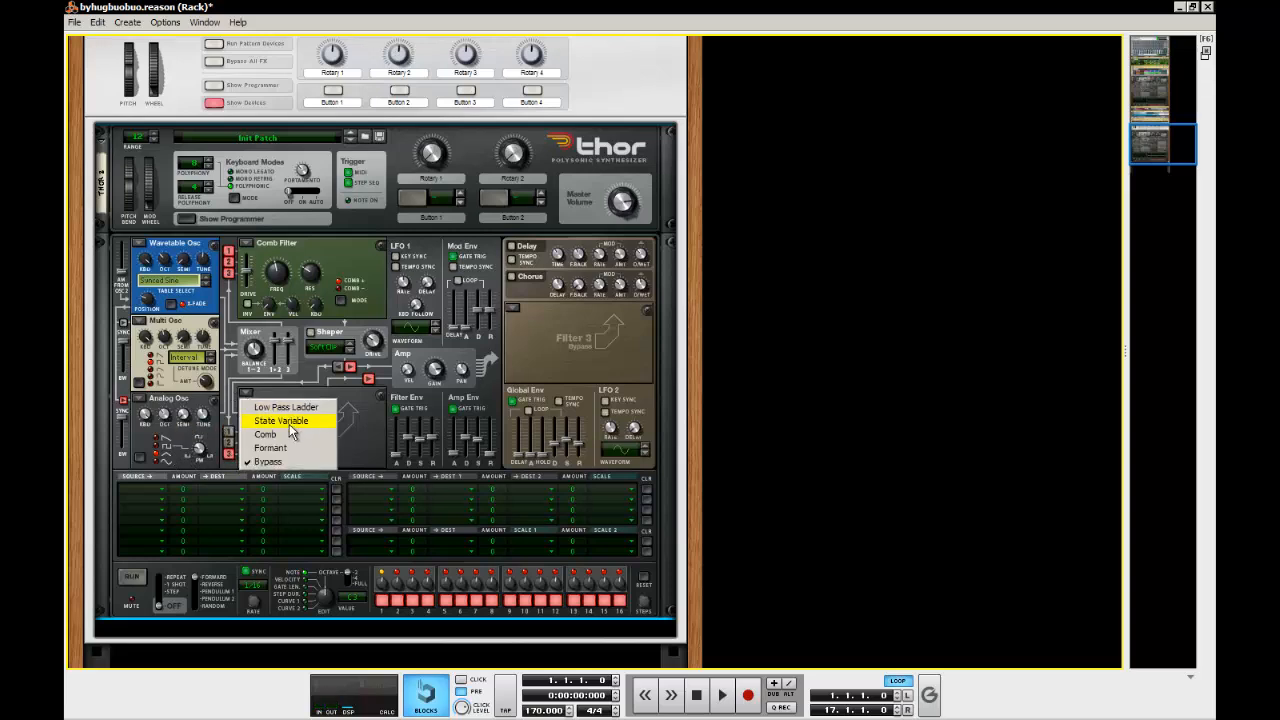
left_click(320, 449)
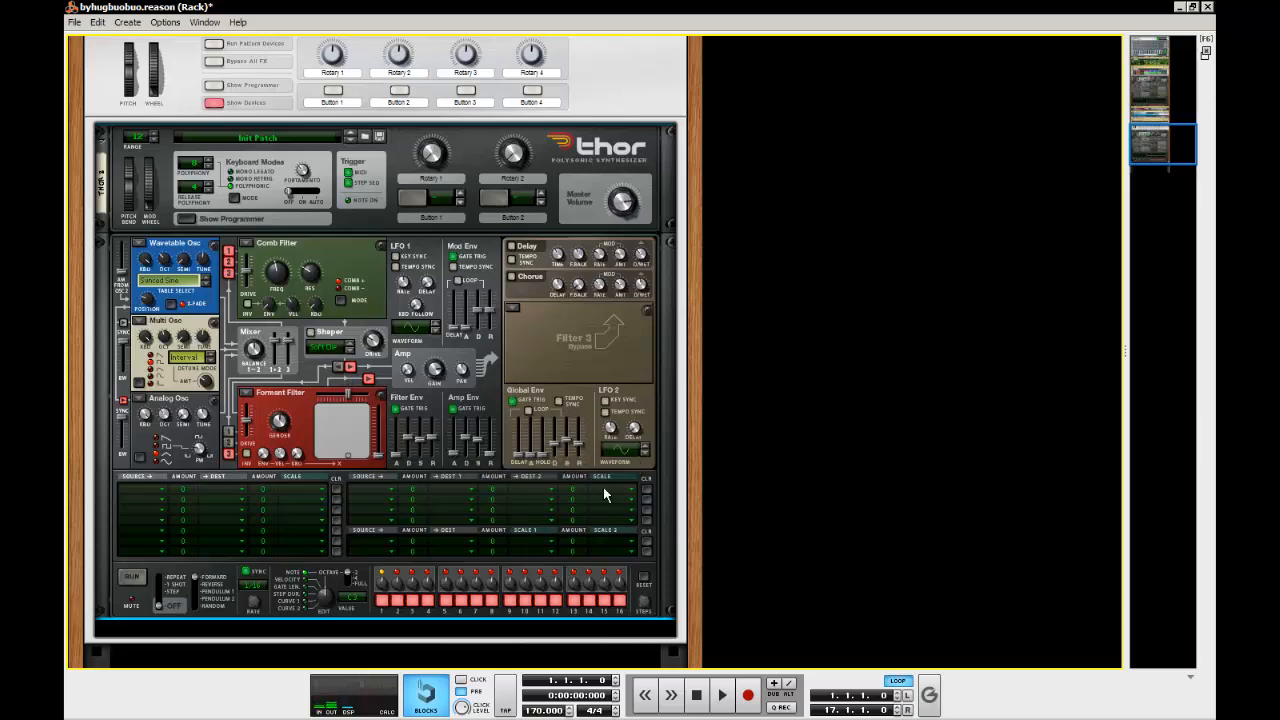
Switch on the Chorus and adjust its dry/wet amount, comparing it with the original Thor
left_click(512, 277)
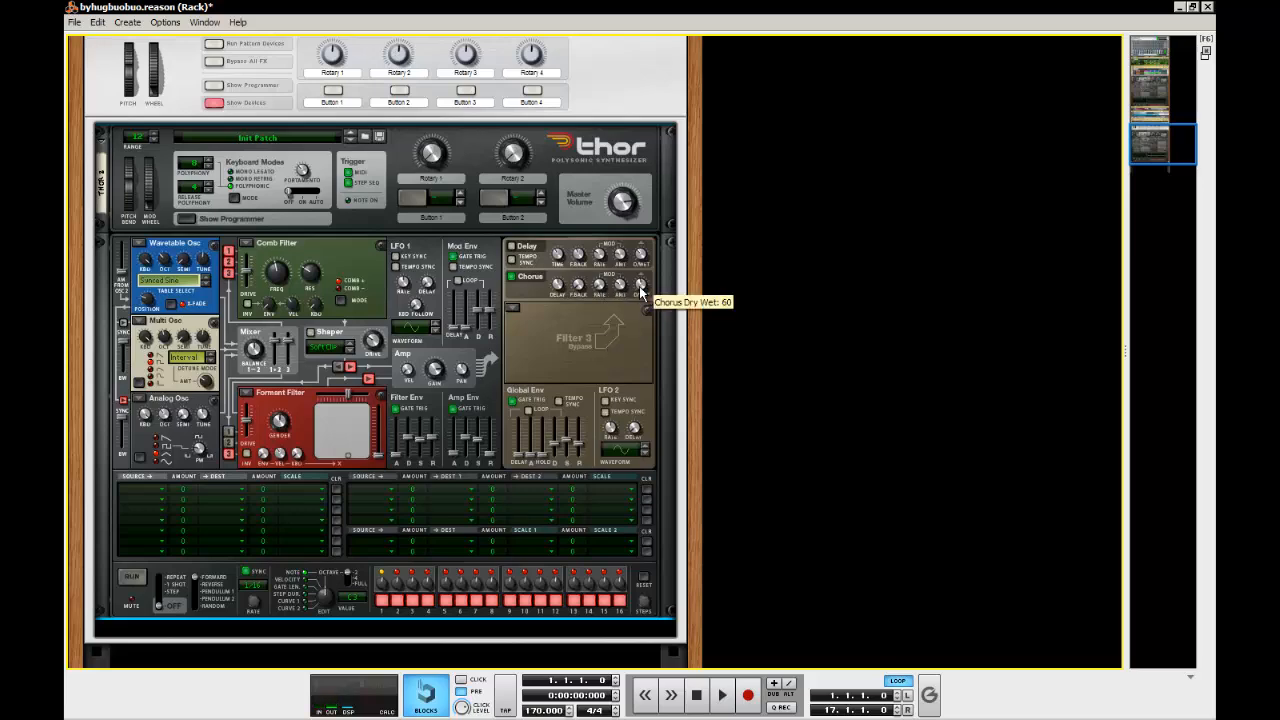
left_click_drag(640, 287, 637, 327)
scroll(608, 341, "up", 9)
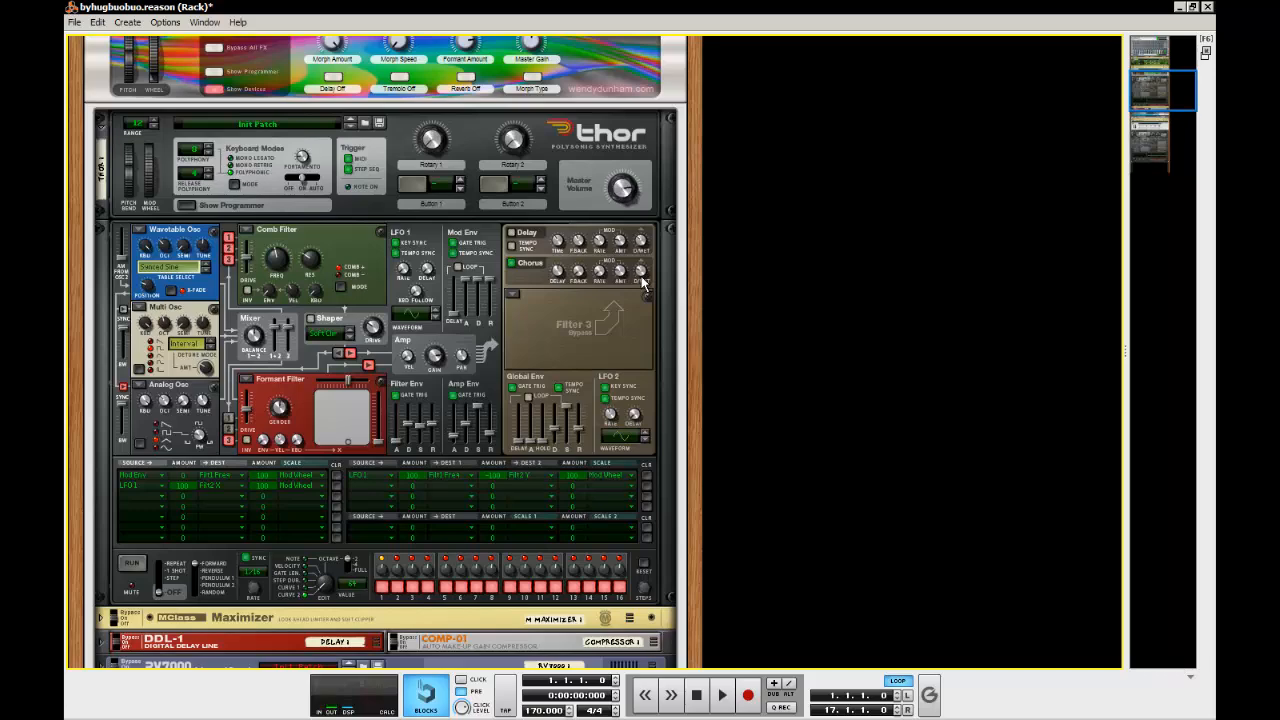
scroll(643, 283, "down", 10)
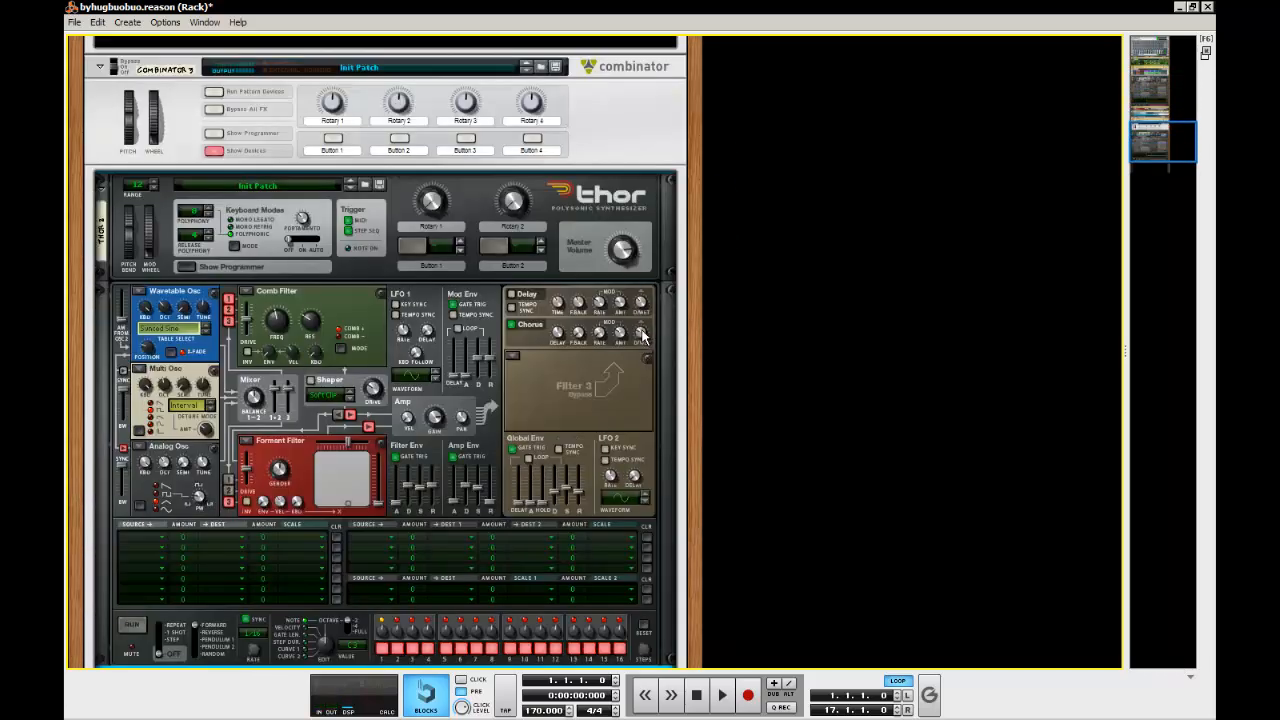
Turn on tempo sync and raise the sliders of the Mod Env, and enable key sync and tempo sync for LFO 2
scroll(865, 423, "down", 2)
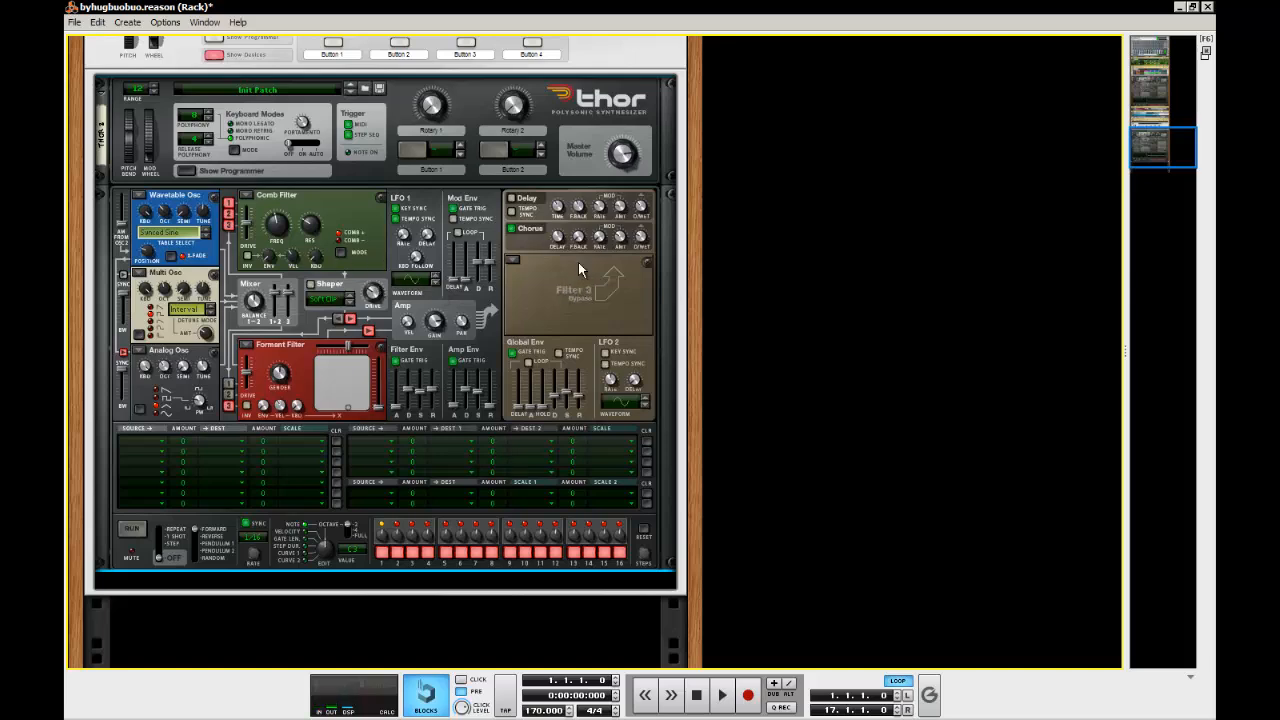
left_click(453, 219)
left_click_drag(467, 279, 486, 226)
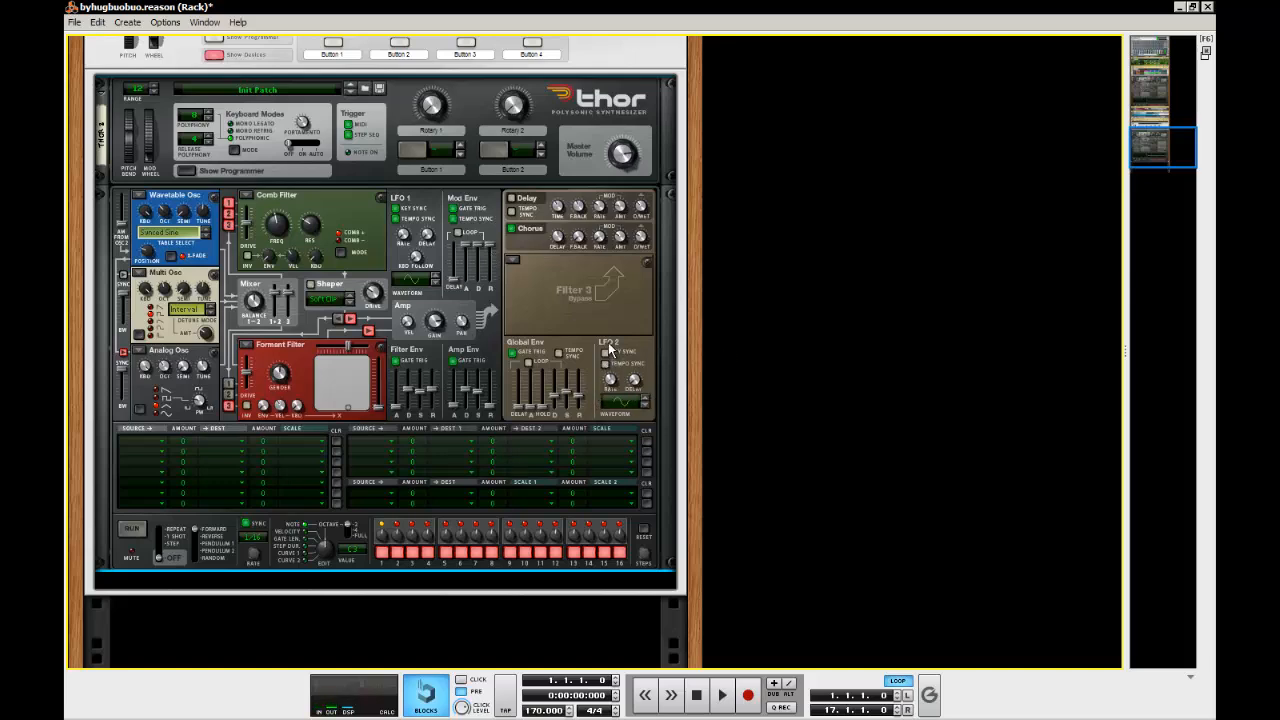
left_click(606, 354)
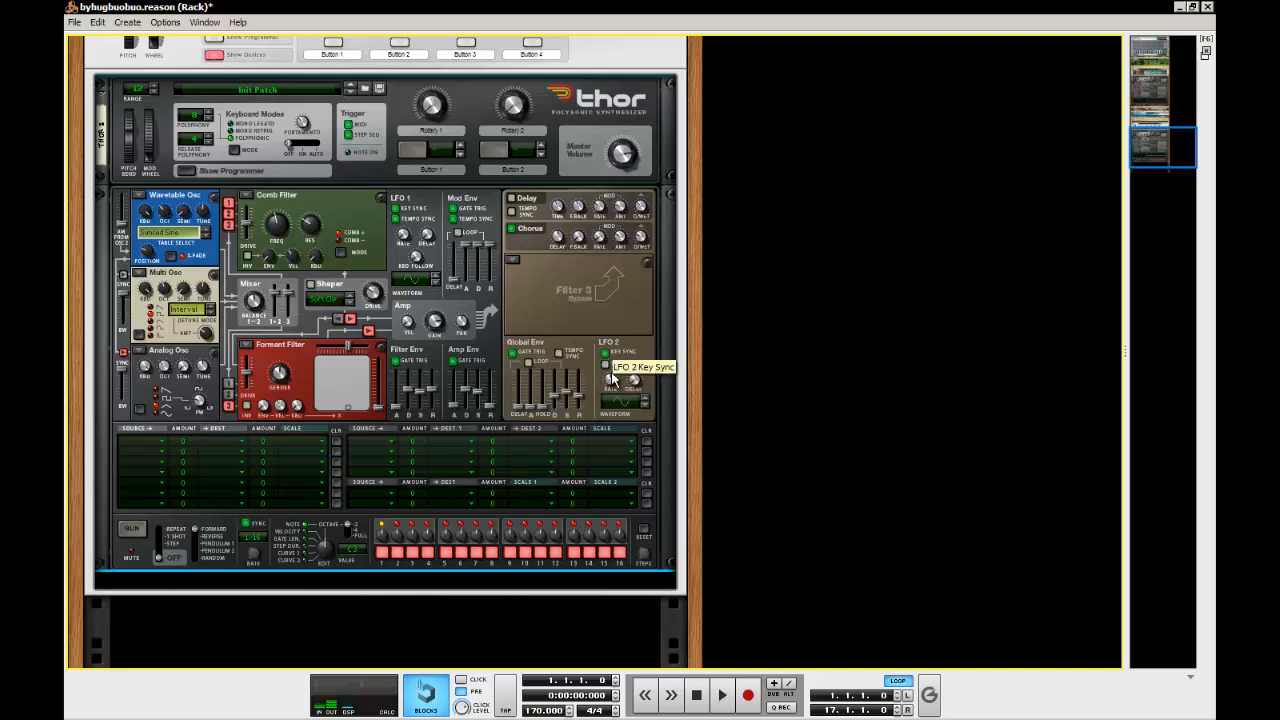
left_click(607, 365)
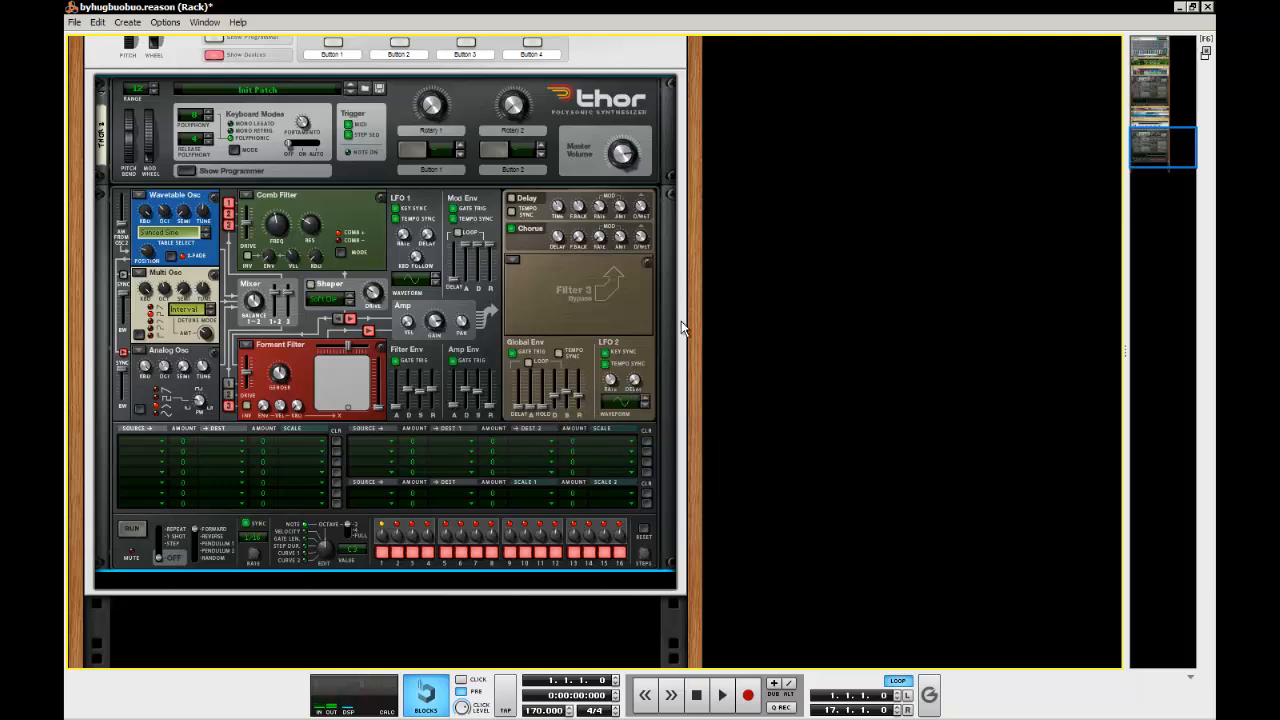
Route Mod Env to Filter 1 Frequency in the first modulation row, scaled by the Mod Wheel with a scale amount of 100
left_click(138, 450)
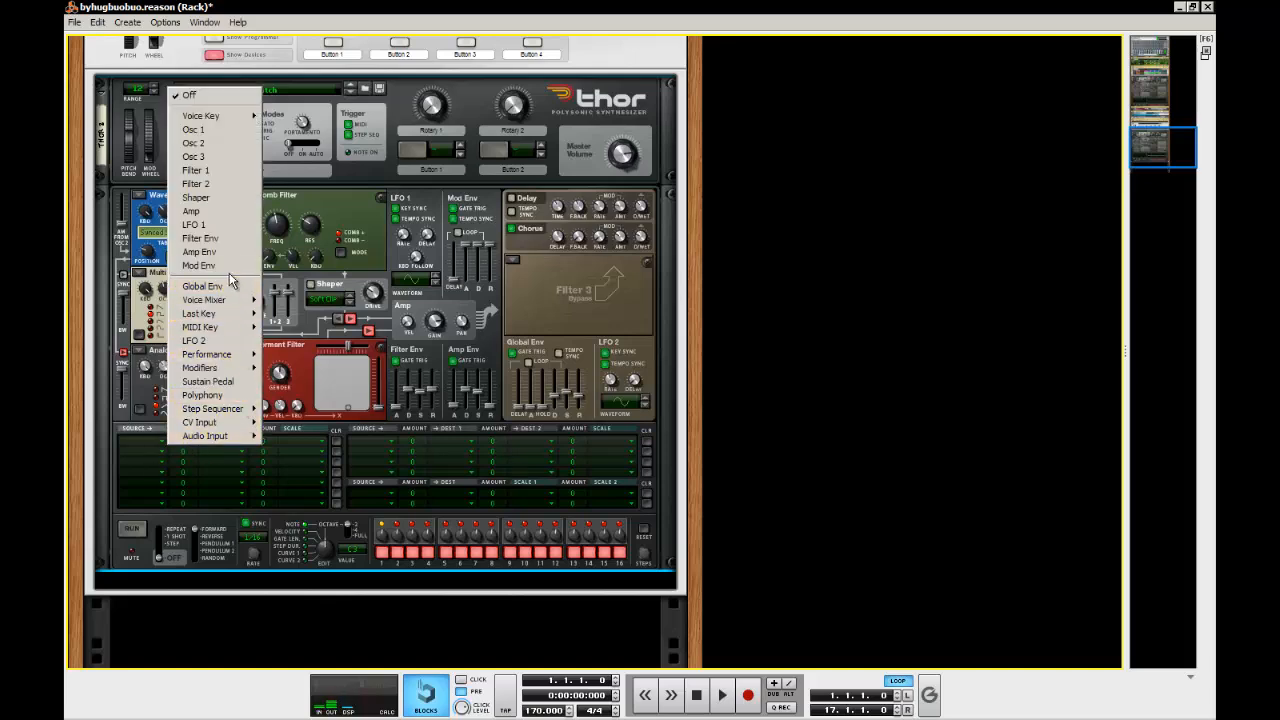
left_click(227, 268)
left_click(224, 440)
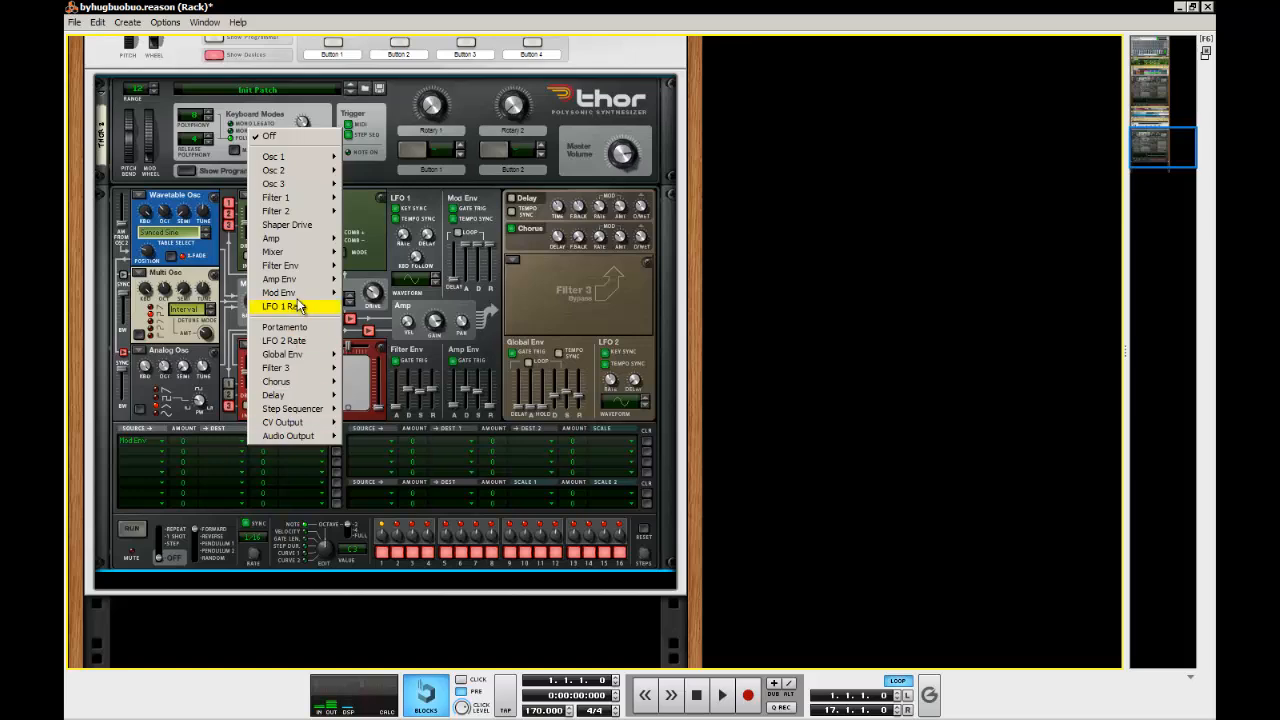
mouse_move(296, 200)
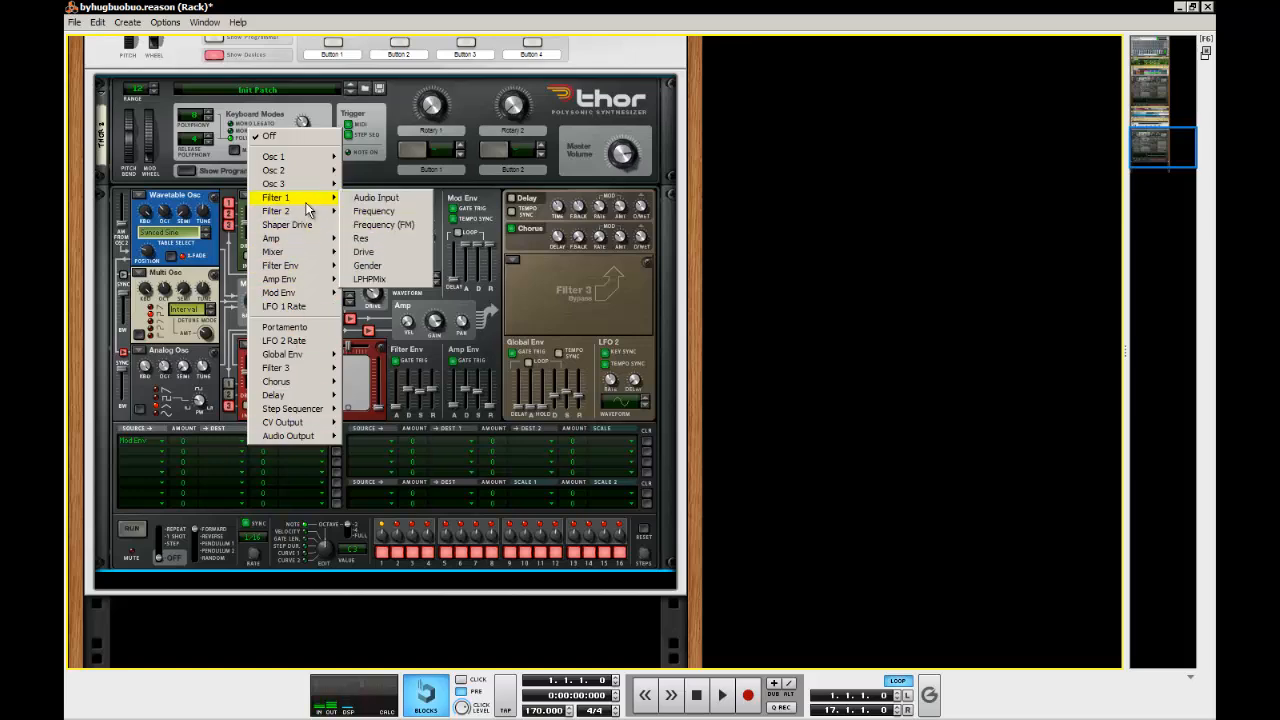
left_click(392, 212)
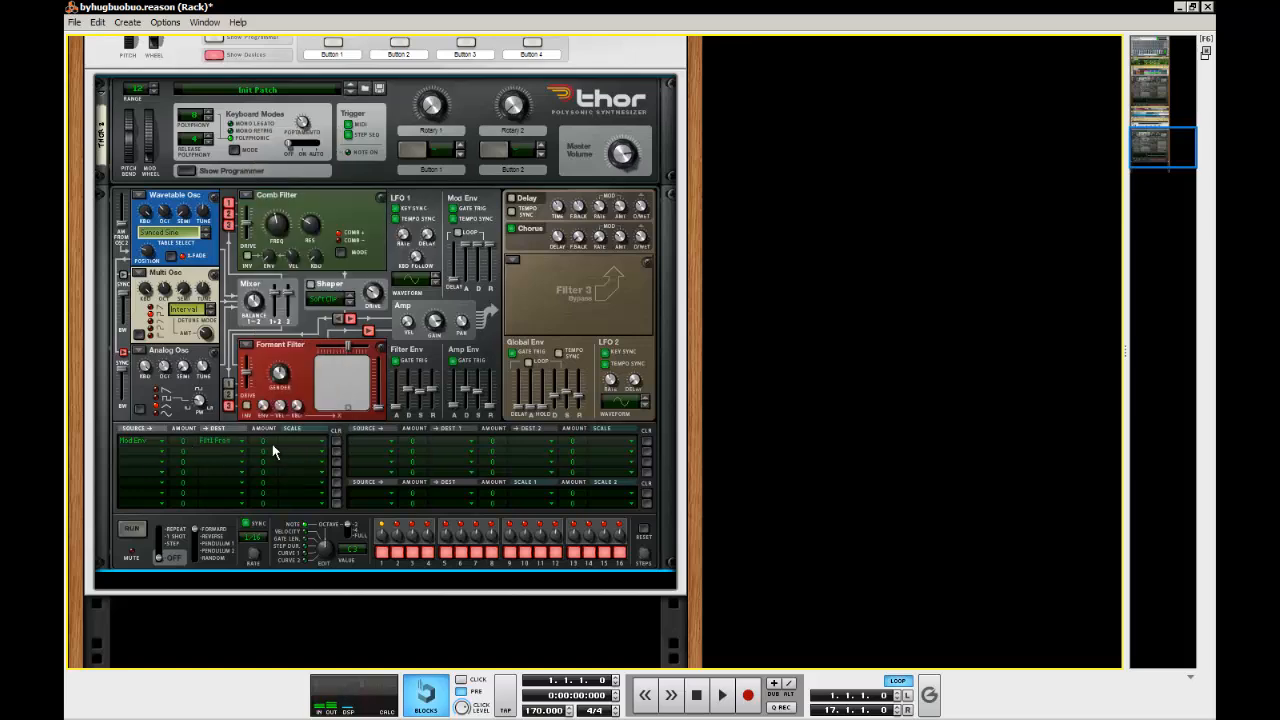
left_click_drag(268, 441, 265, 313)
left_click(299, 441)
mouse_move(405, 355)
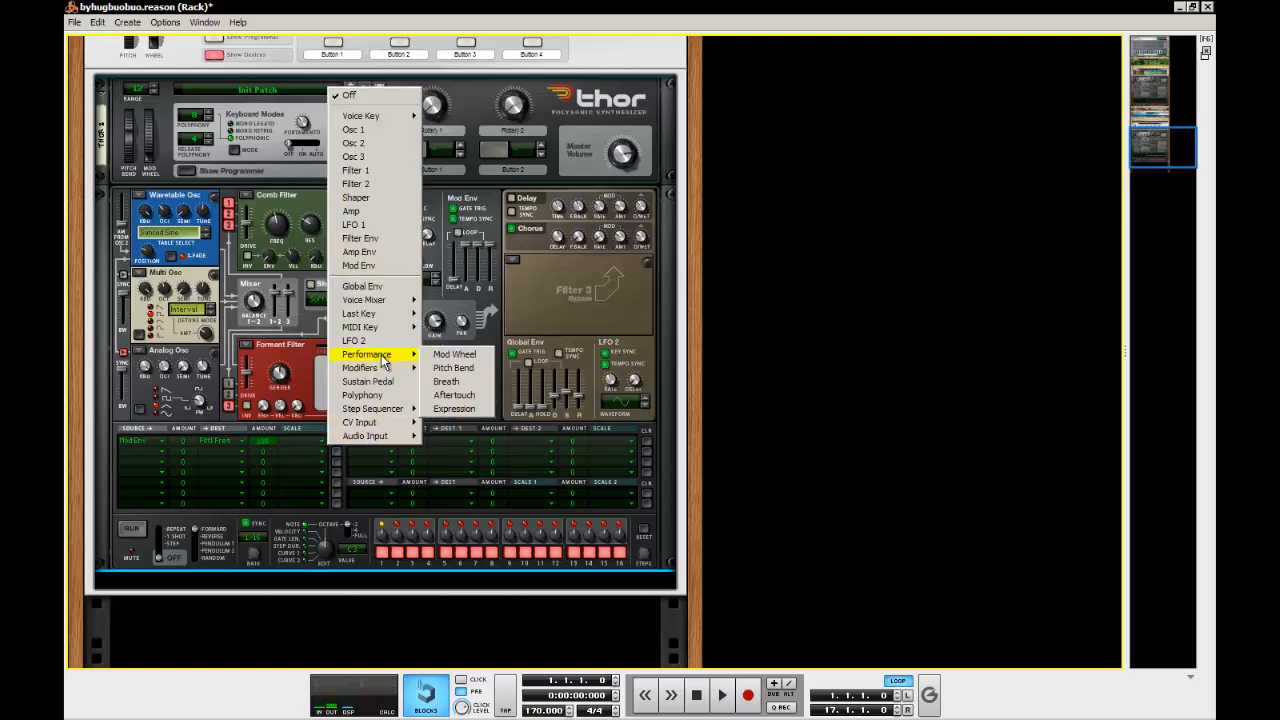
left_click(467, 358)
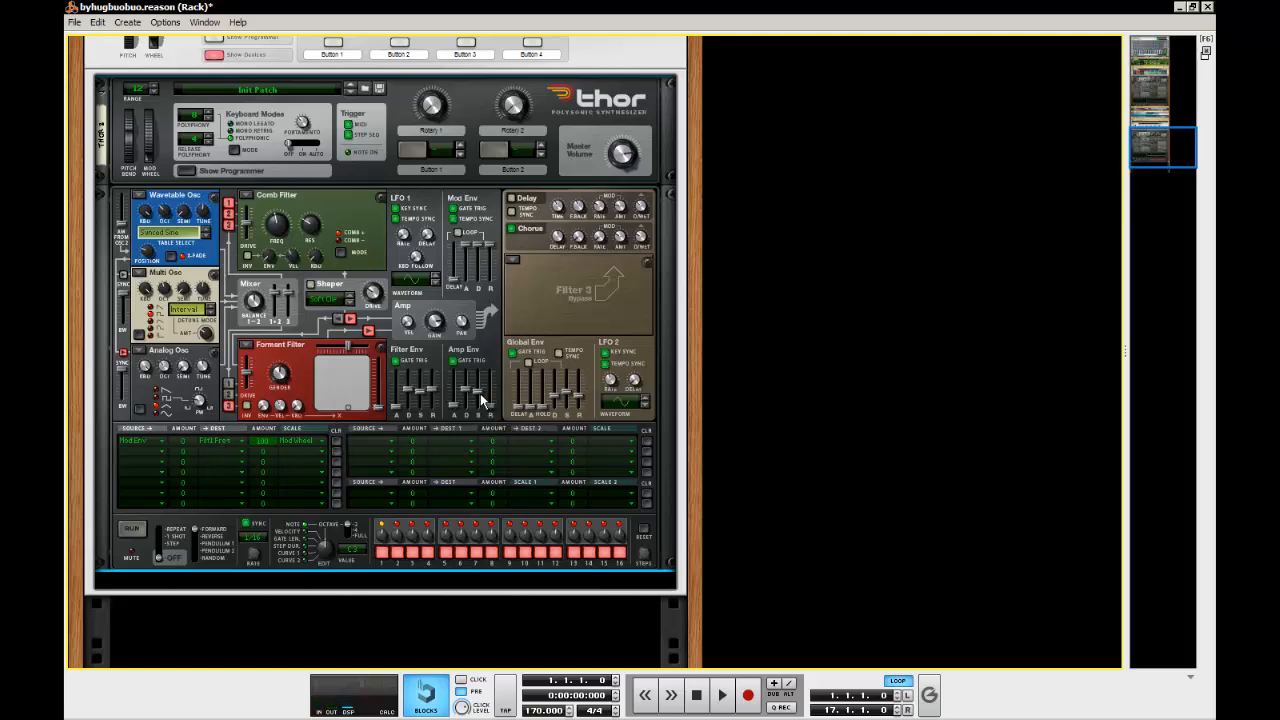
Adjust the new Thor's Amp Env sliders, including sustain and release, using the original Thor as reference
left_click_drag(477, 391, 453, 403)
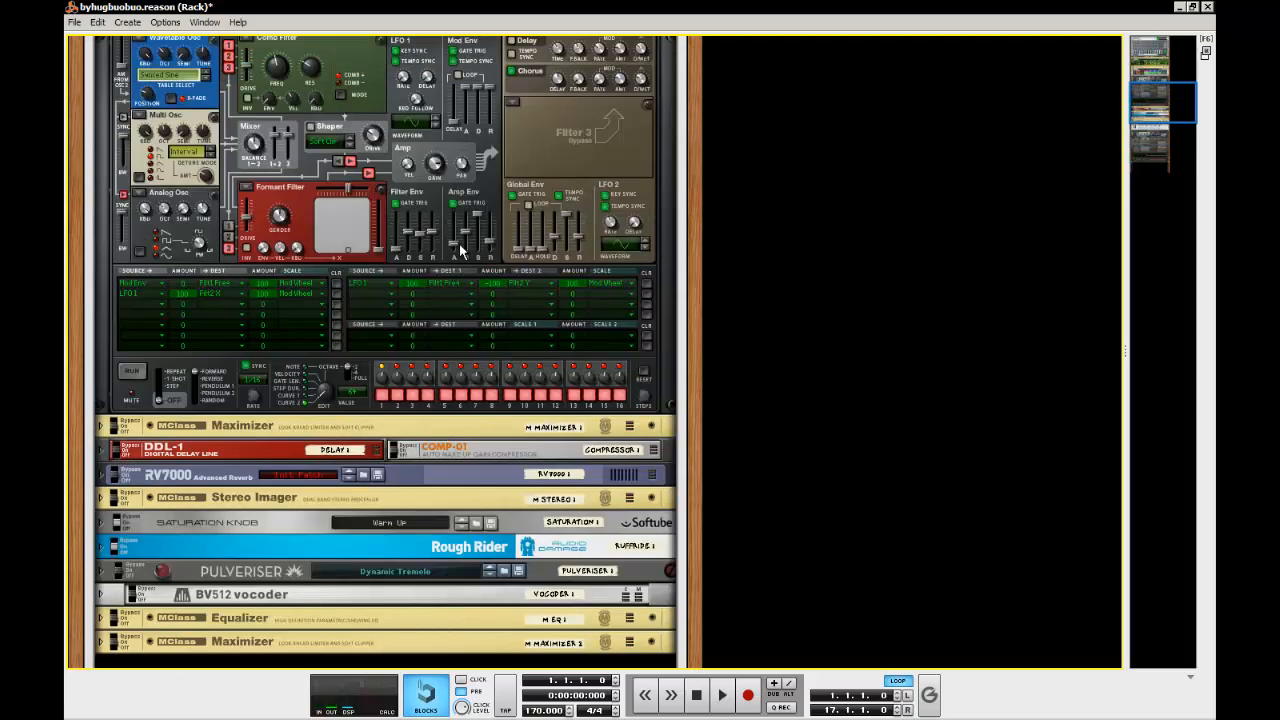
scroll(459, 244, "down", 6)
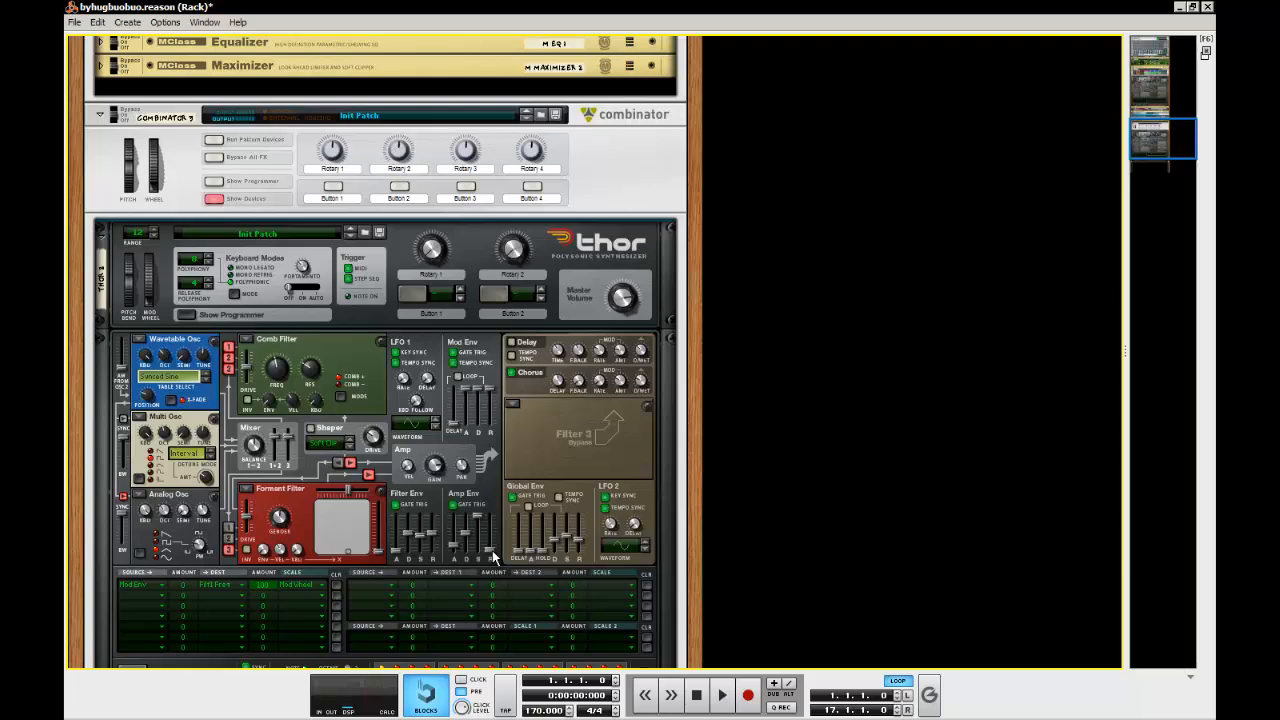
left_click_drag(493, 556, 497, 527)
scroll(765, 516, "down", 3)
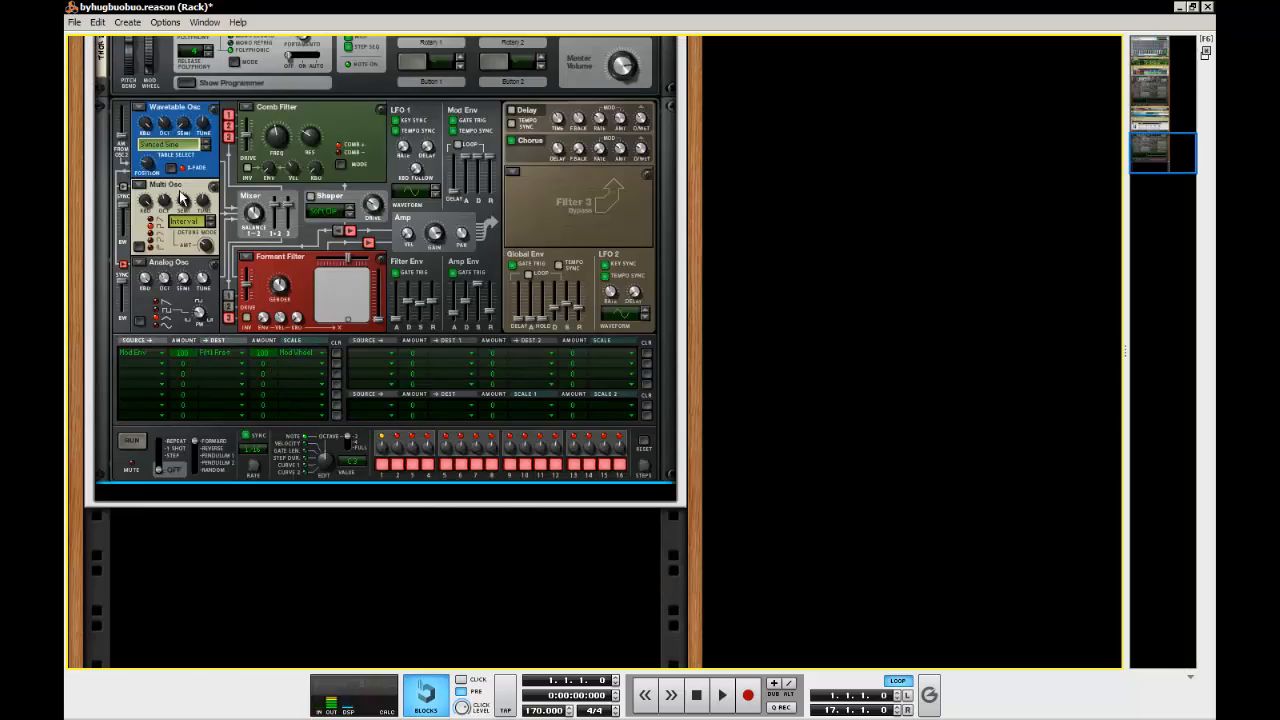
scroll(255, 215, "up", 1)
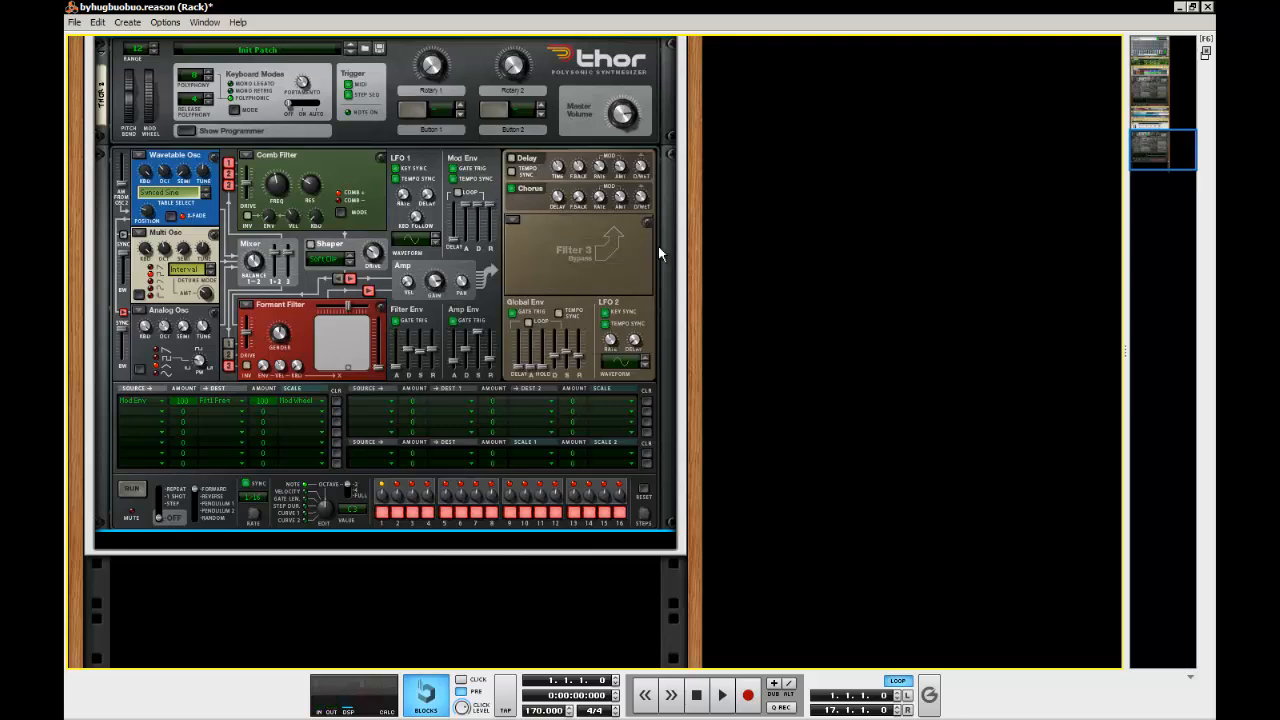
Route LFO 2 to Filter 1 Frequency with an amount of 100 in the first two-destination modulation row
left_click(800, 346)
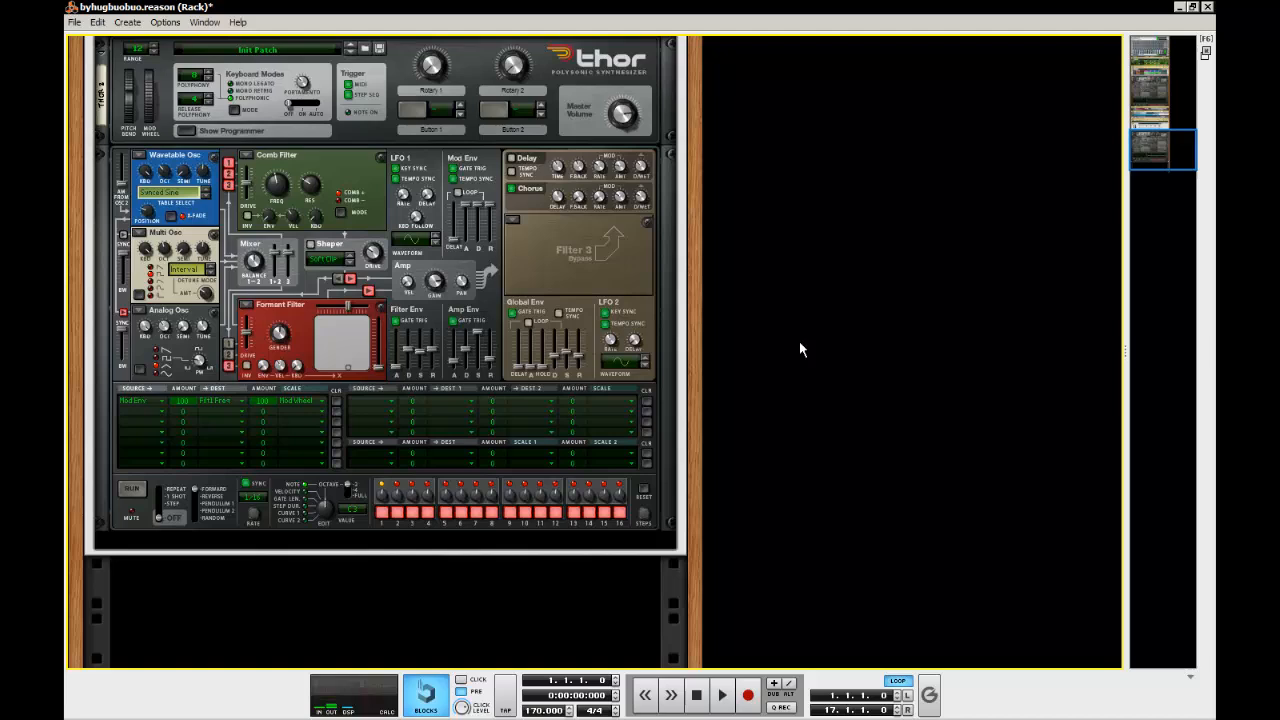
left_click(361, 399)
left_click(431, 200)
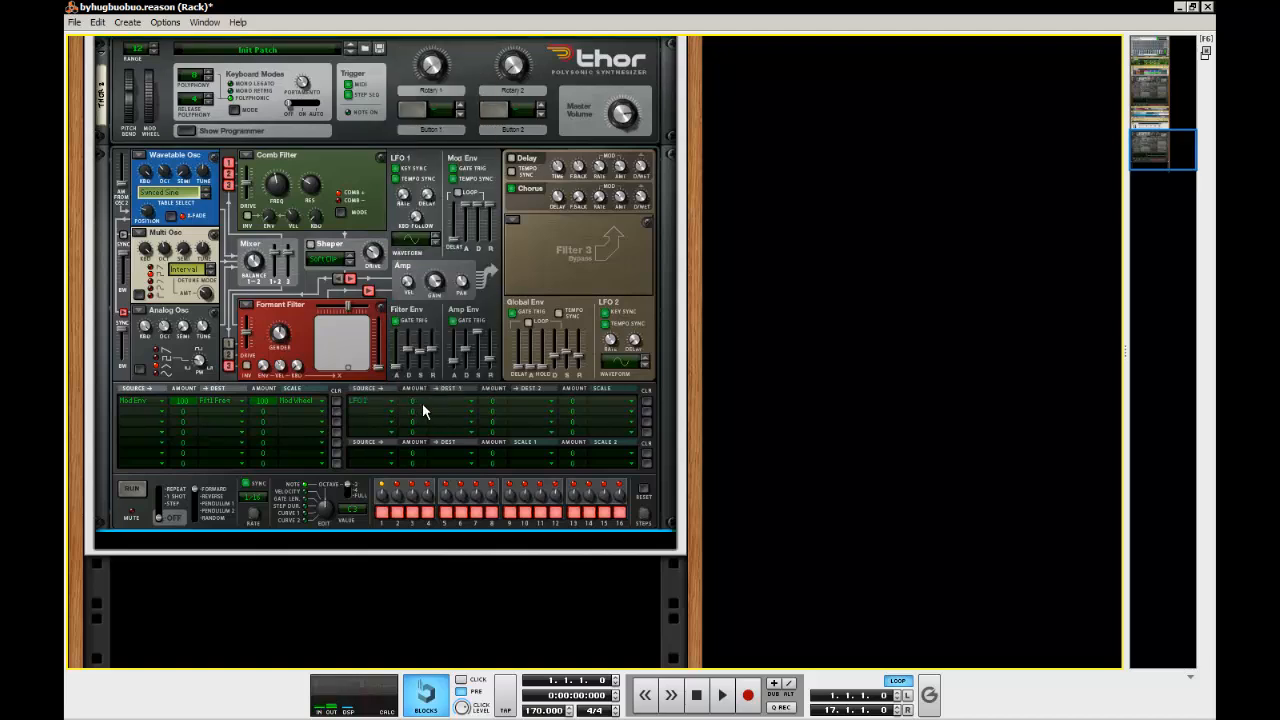
left_click(448, 400)
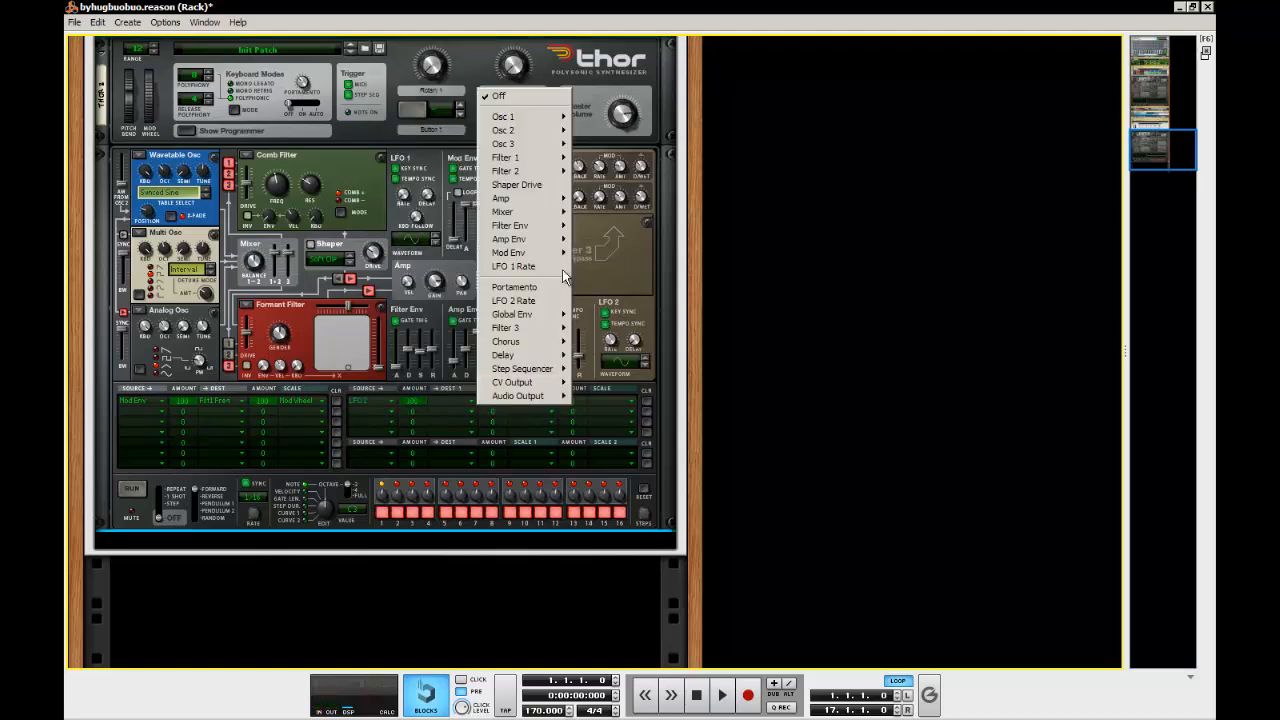
mouse_move(551, 171)
left_click(620, 172)
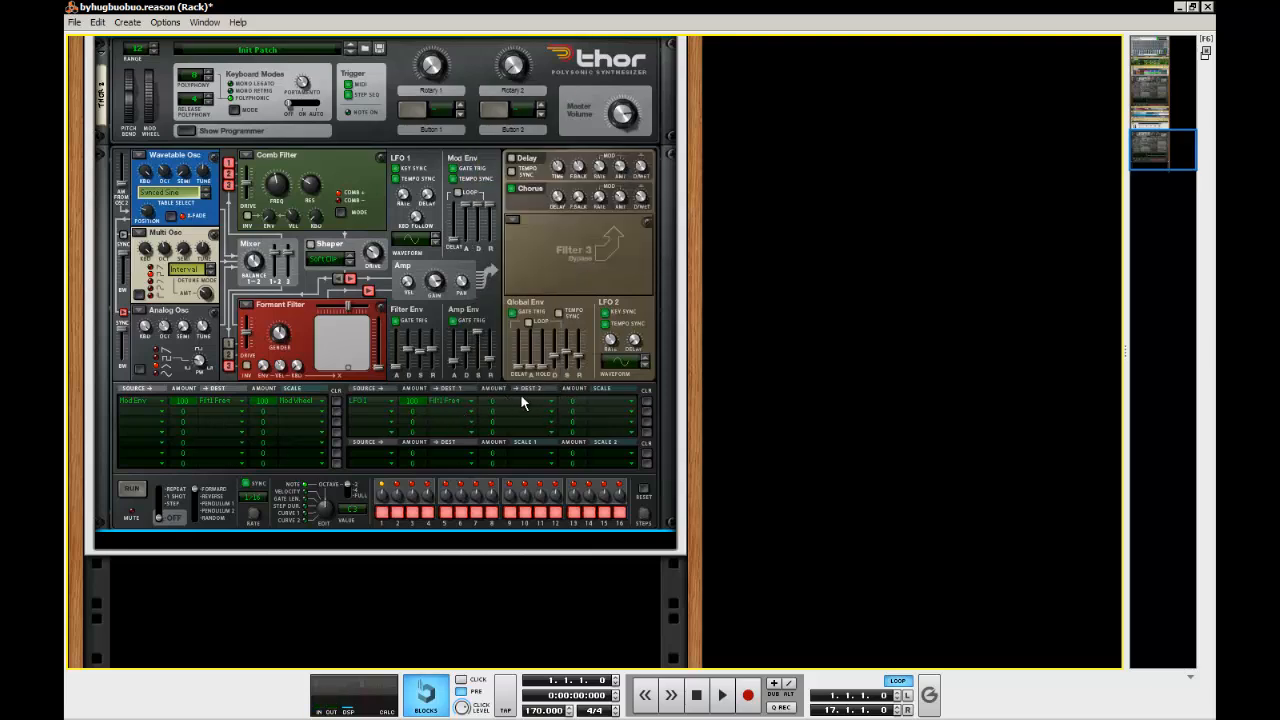
Add Filter 2 Y as the second destination of the first two-destination modulation row, with an amount of -100
left_click_drag(487, 400, 489, 534)
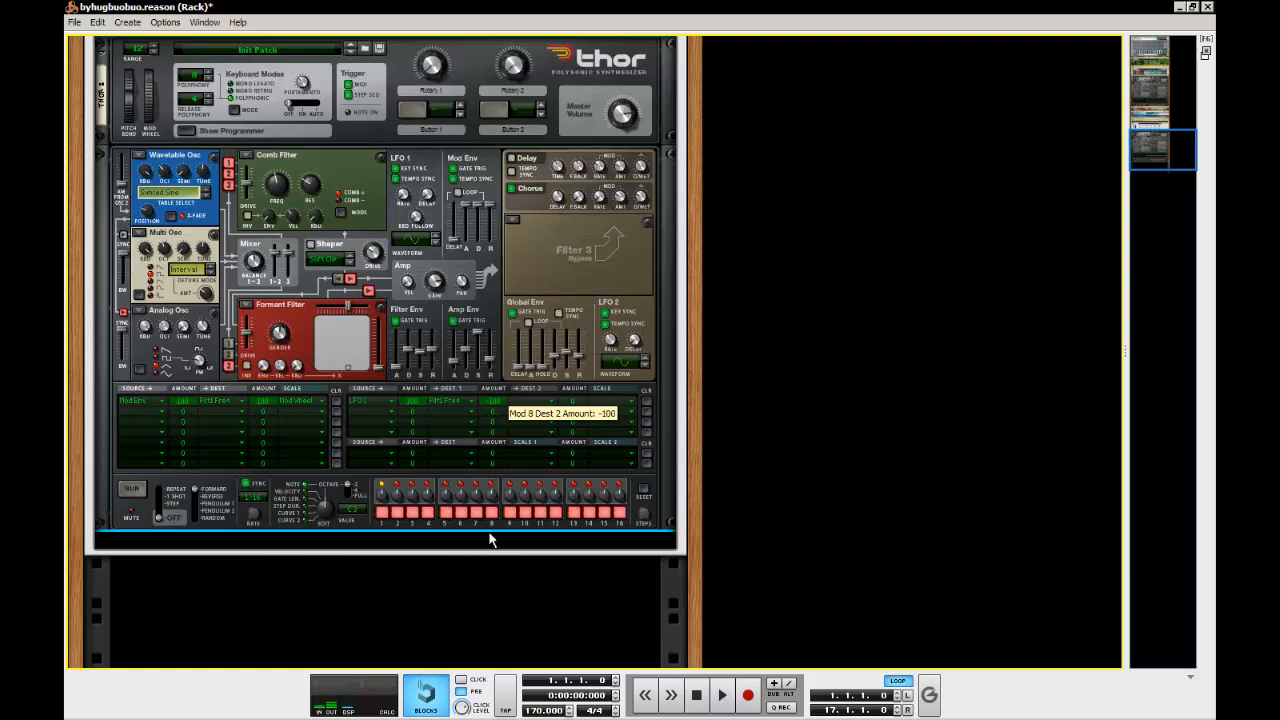
left_click(523, 400)
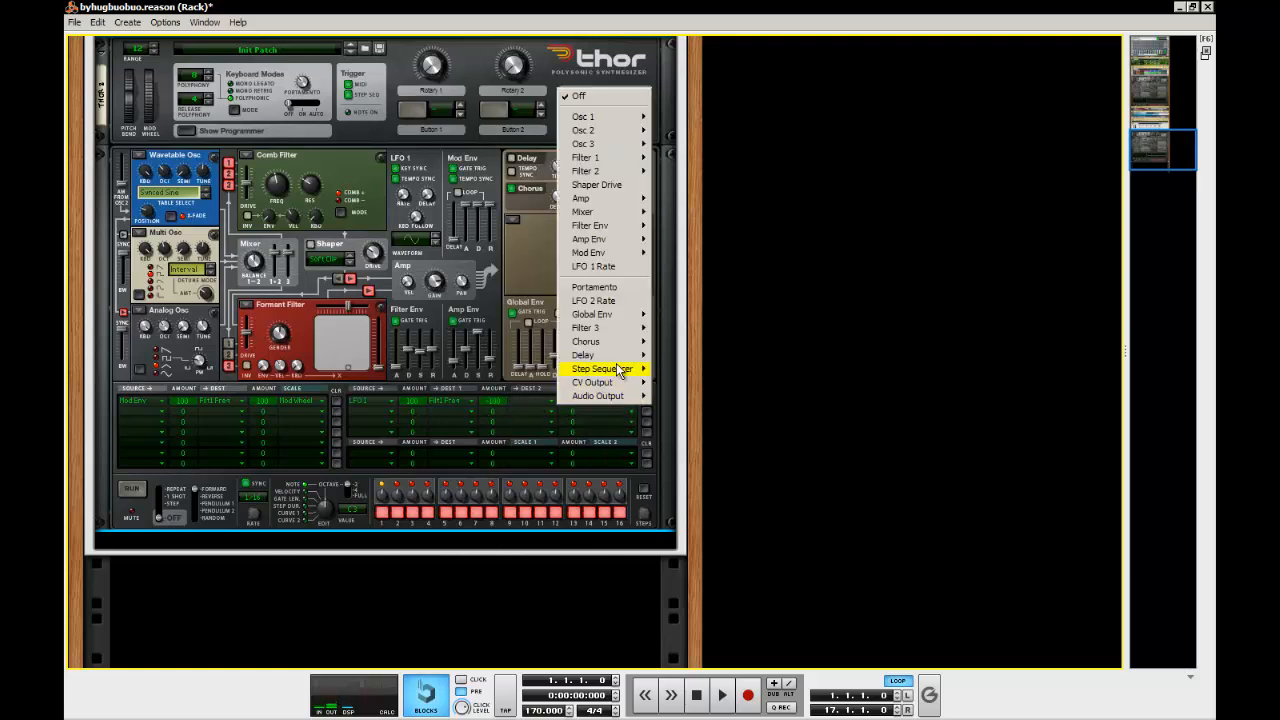
mouse_move(616, 320)
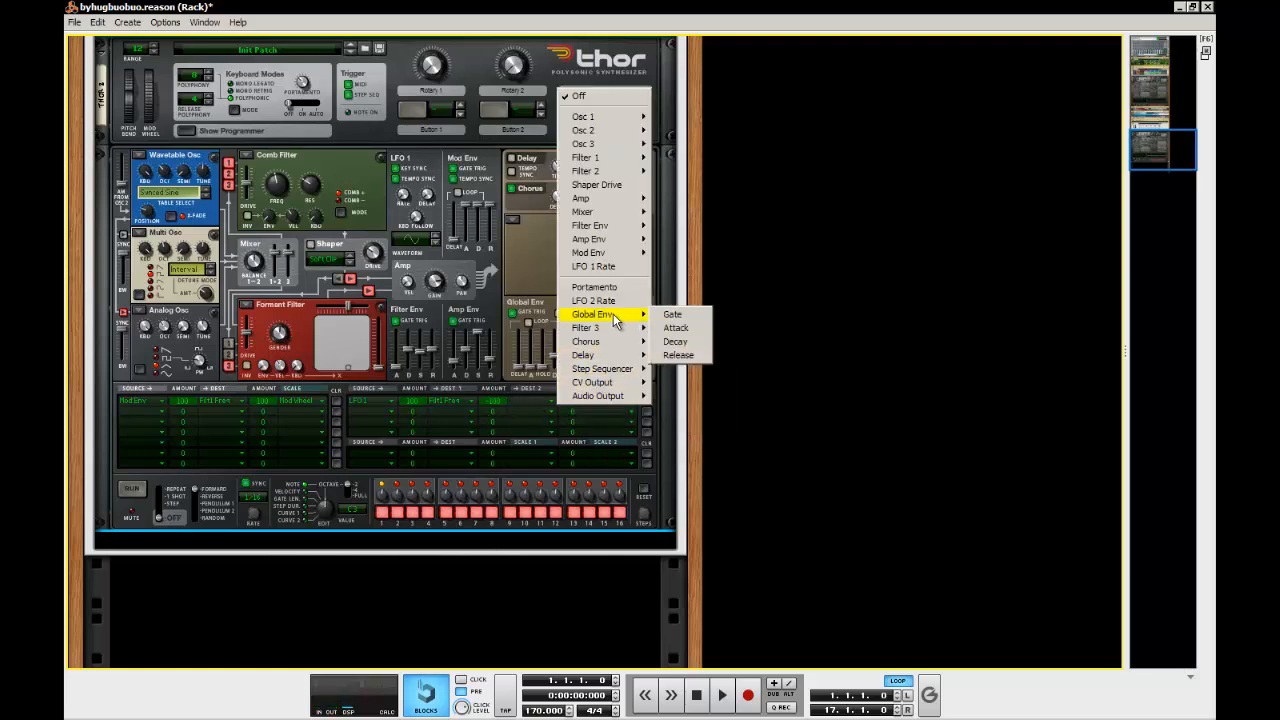
mouse_move(622, 172)
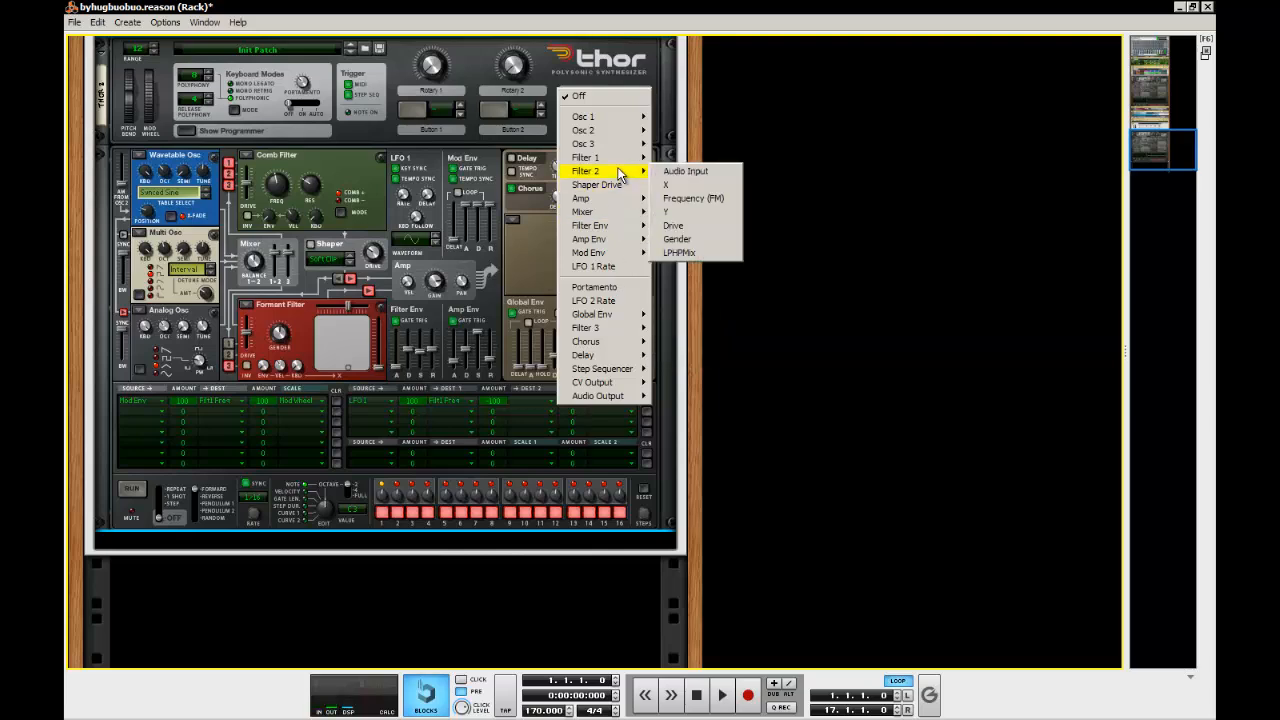
left_click(687, 213)
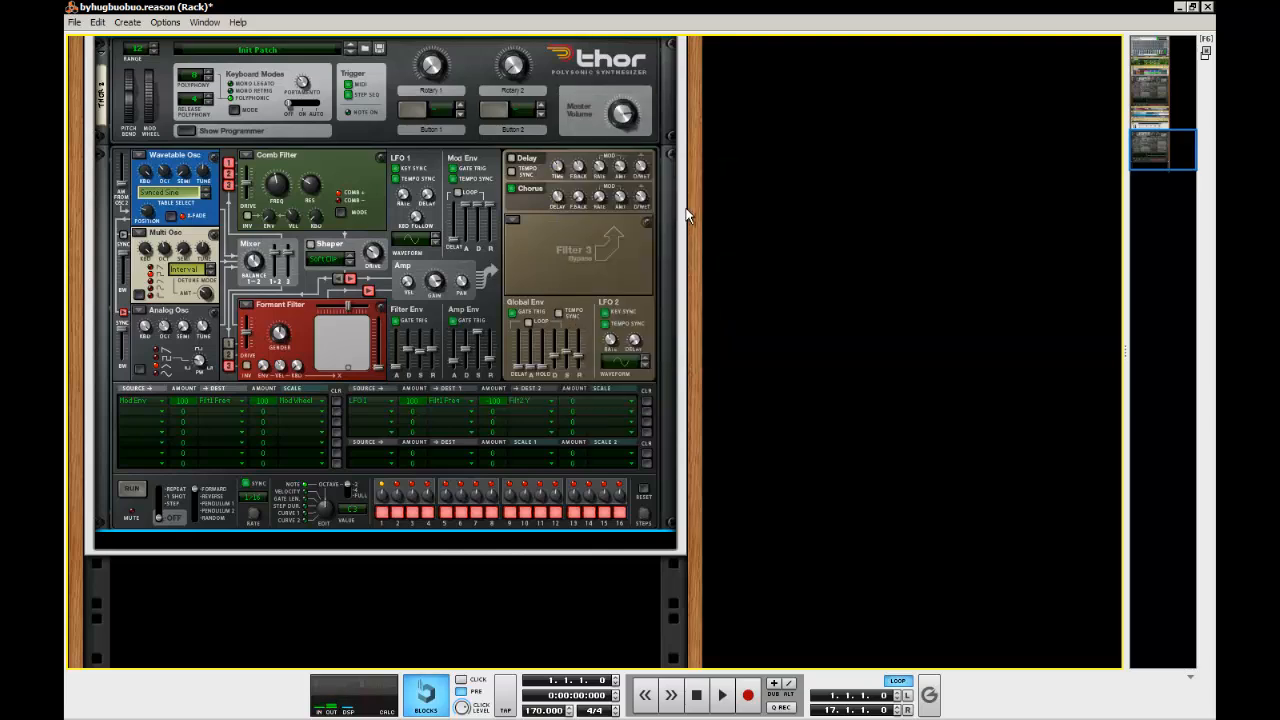
Set the Mod Env row's destination amount to 0, and scale the first two-destination row by the Mod Wheel with a scale amount of 100
left_click(191, 404, "ctrl")
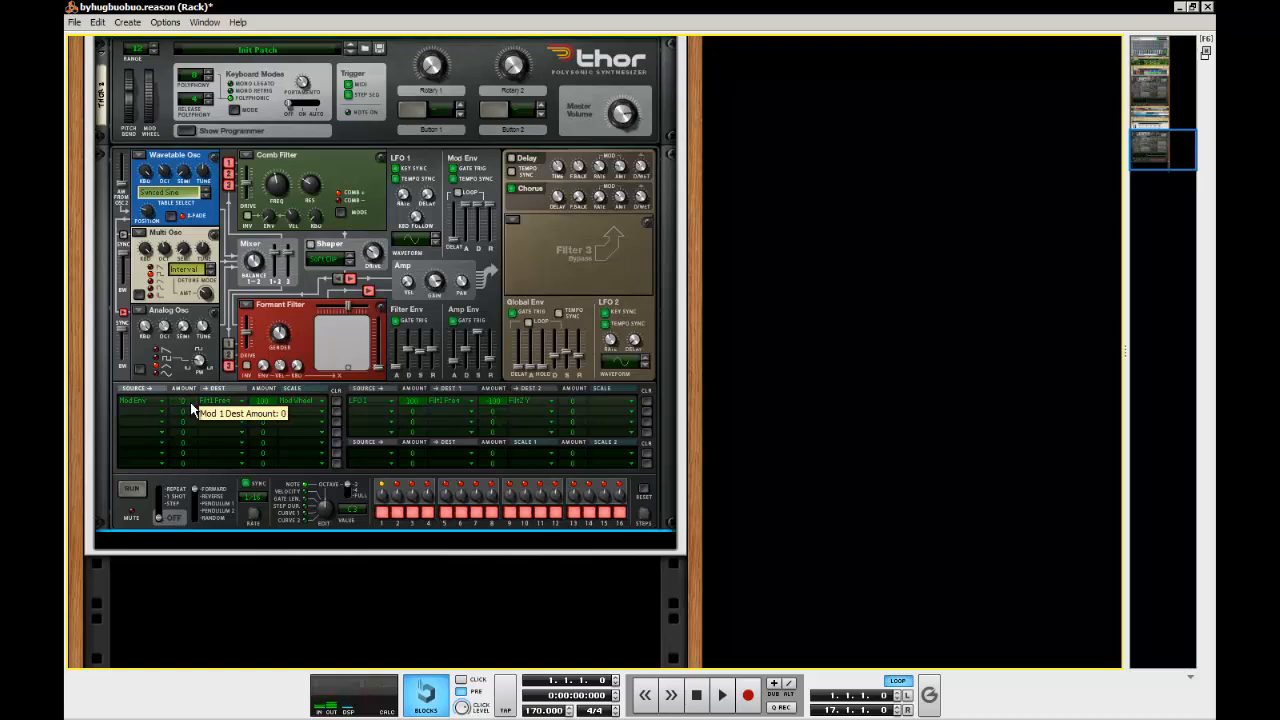
left_click(208, 542)
left_click_drag(572, 402, 570, 345)
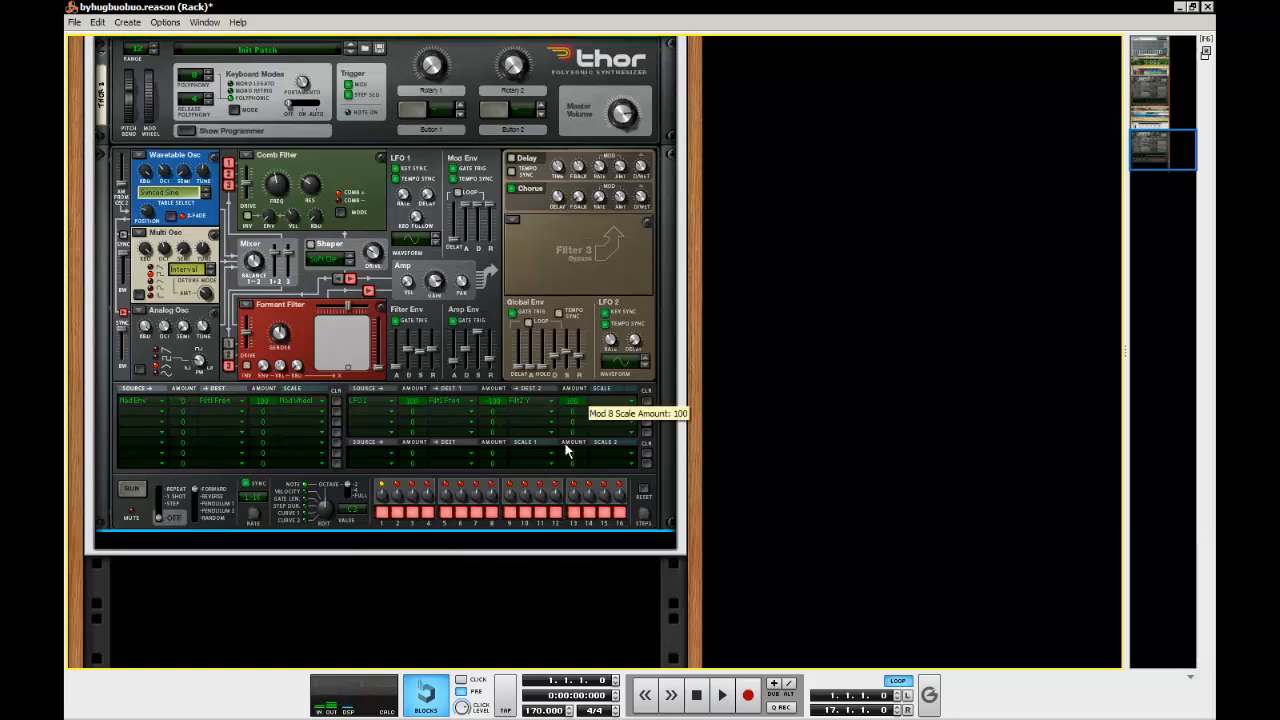
left_click(603, 397)
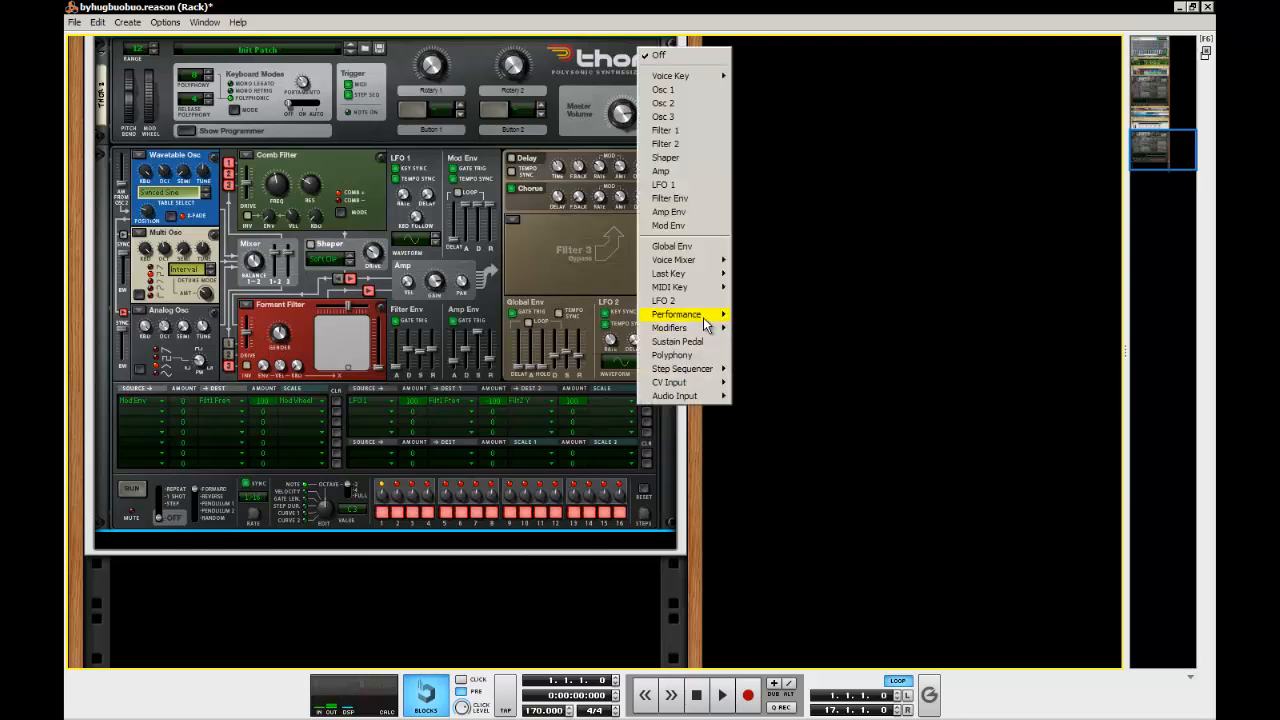
left_click(778, 320)
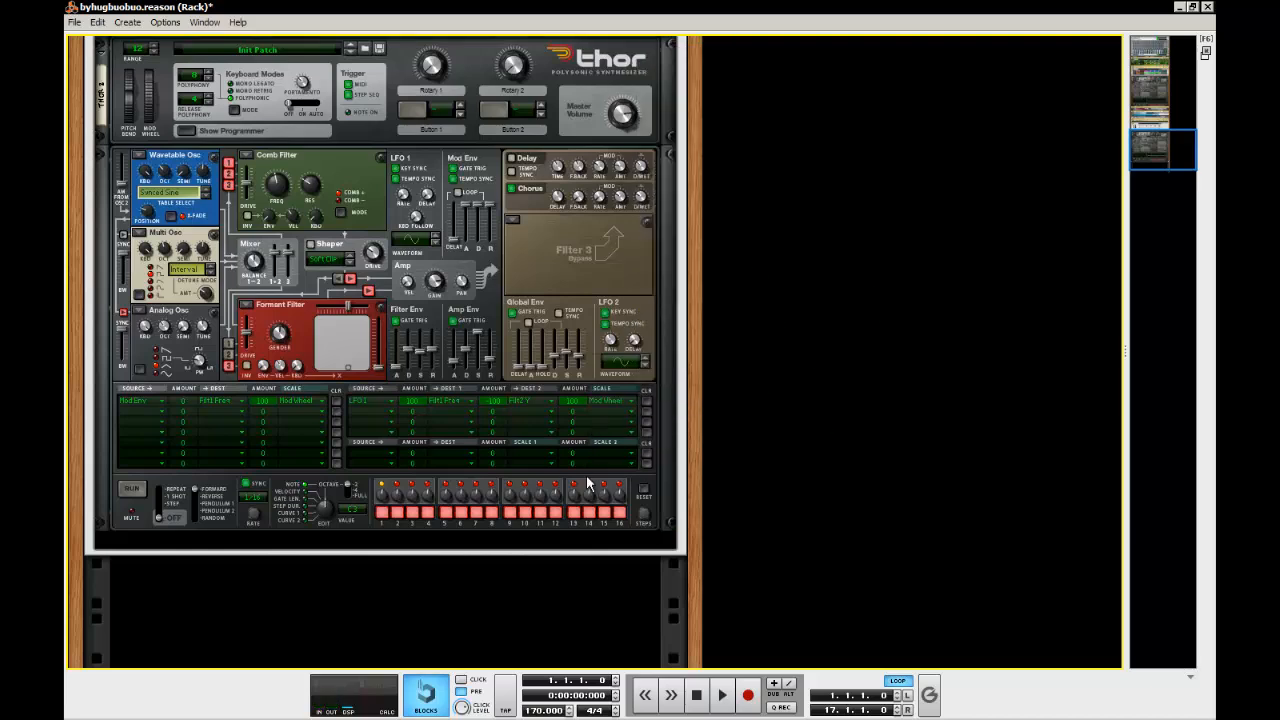
Route LFO 1 to Filter 2 X with an amount of 100 in the second modulation row, using the original Thor as reference
scroll(574, 483, "up", 1)
left_click_drag(149, 143, 148, 327)
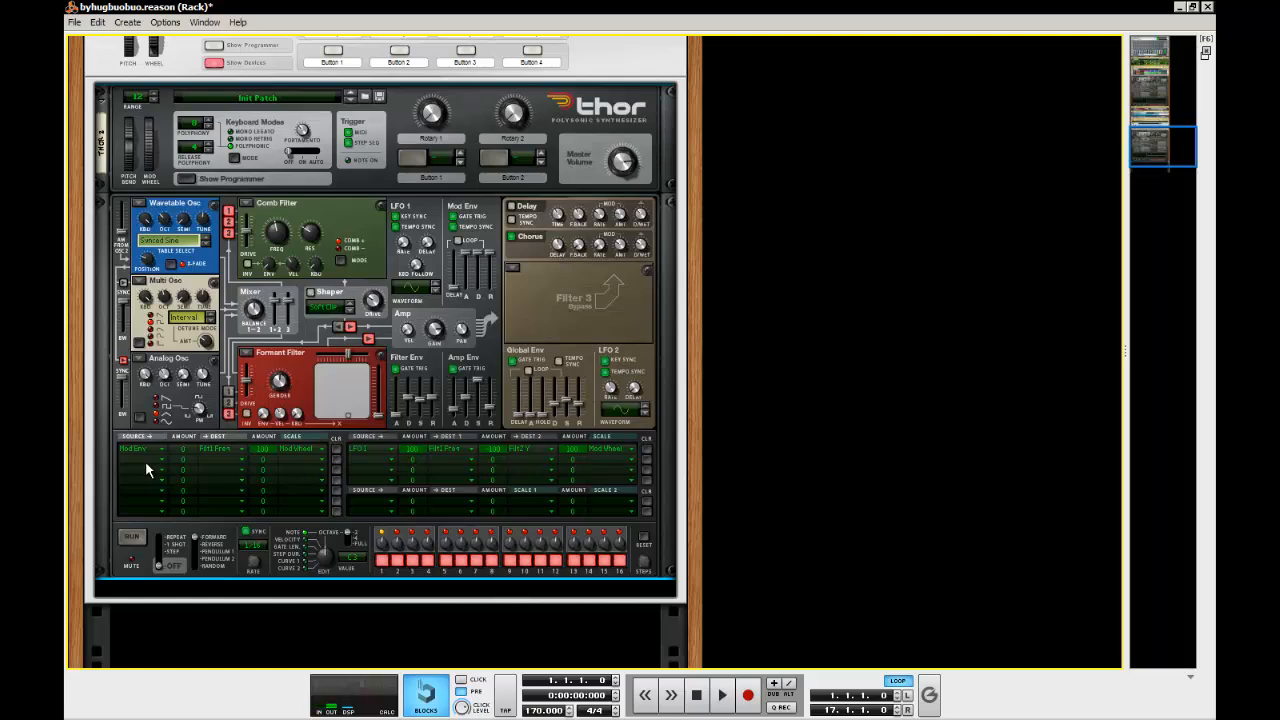
scroll(145, 461, "up", 5)
scroll(146, 470, "up", 1)
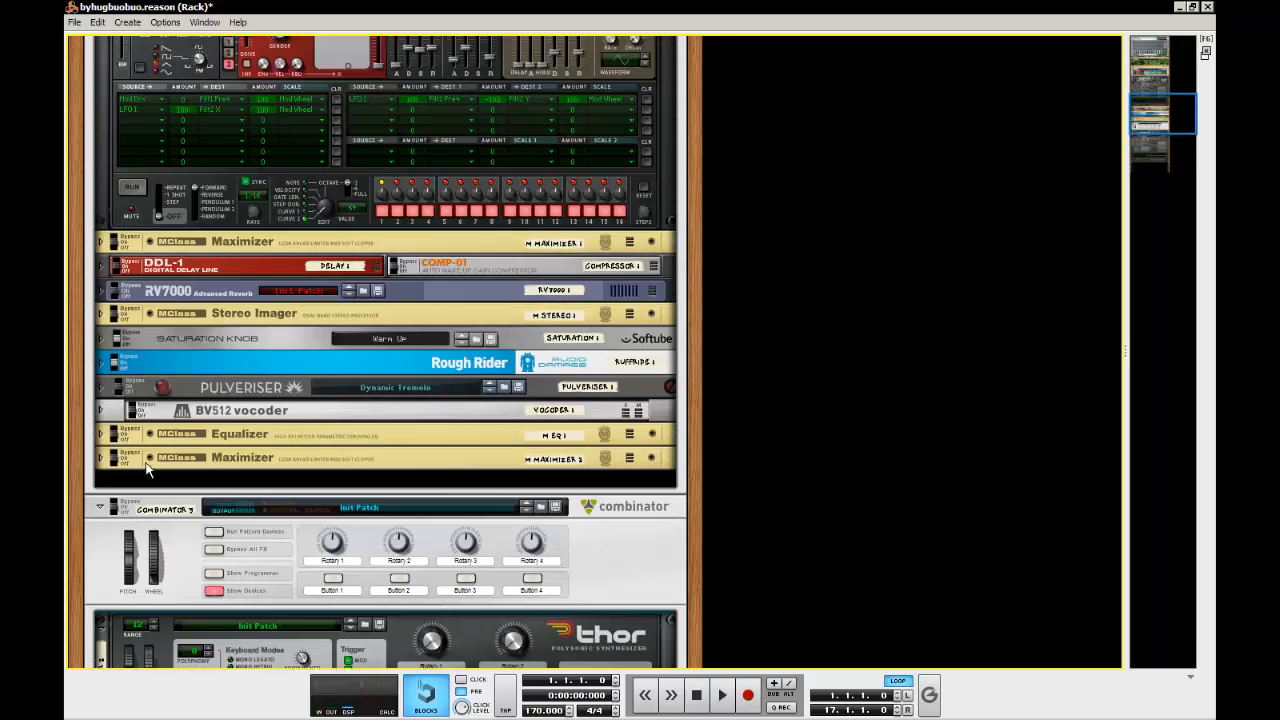
scroll(146, 465, "down", 10)
left_click(146, 363)
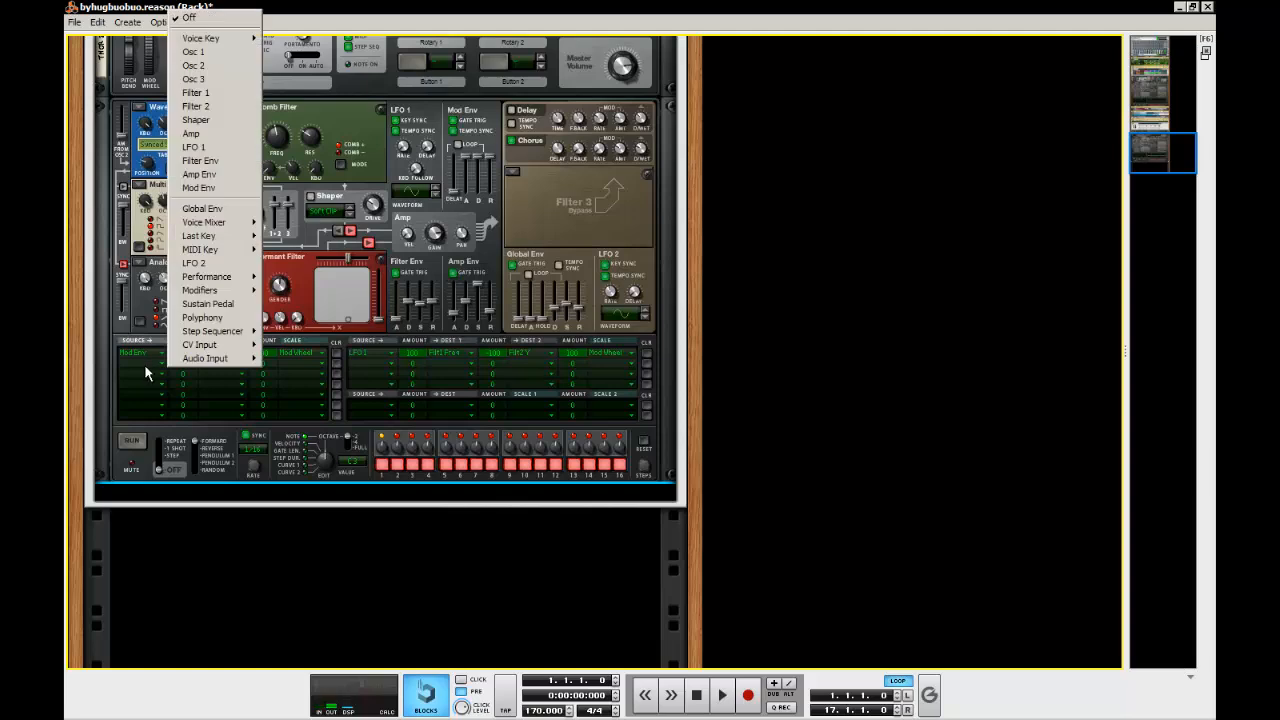
left_click(224, 151)
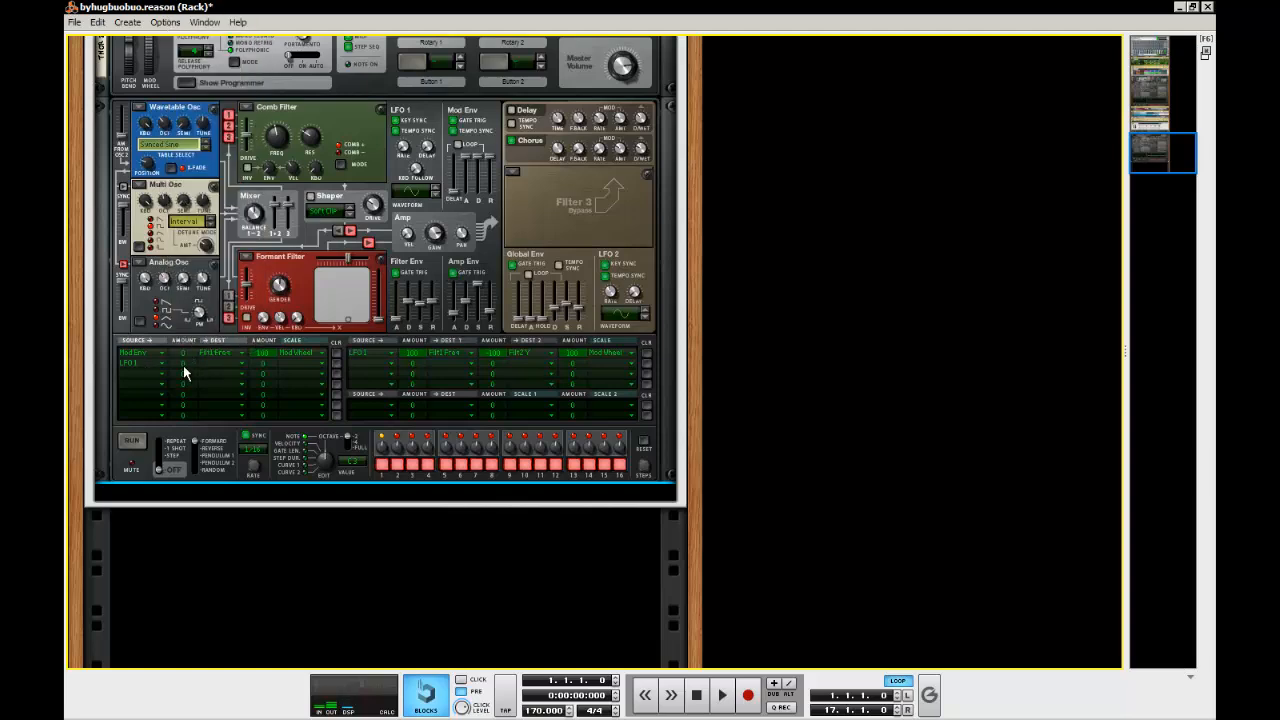
left_click(231, 366)
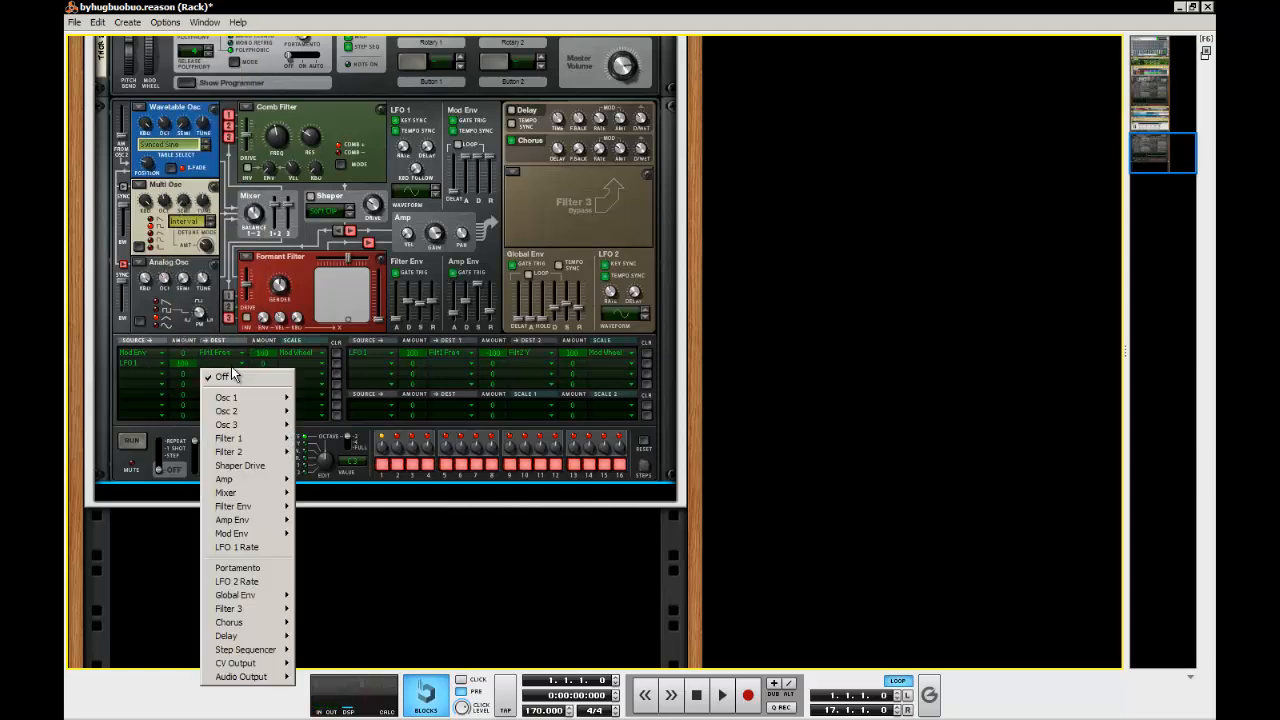
mouse_move(250, 452)
left_click(347, 470)
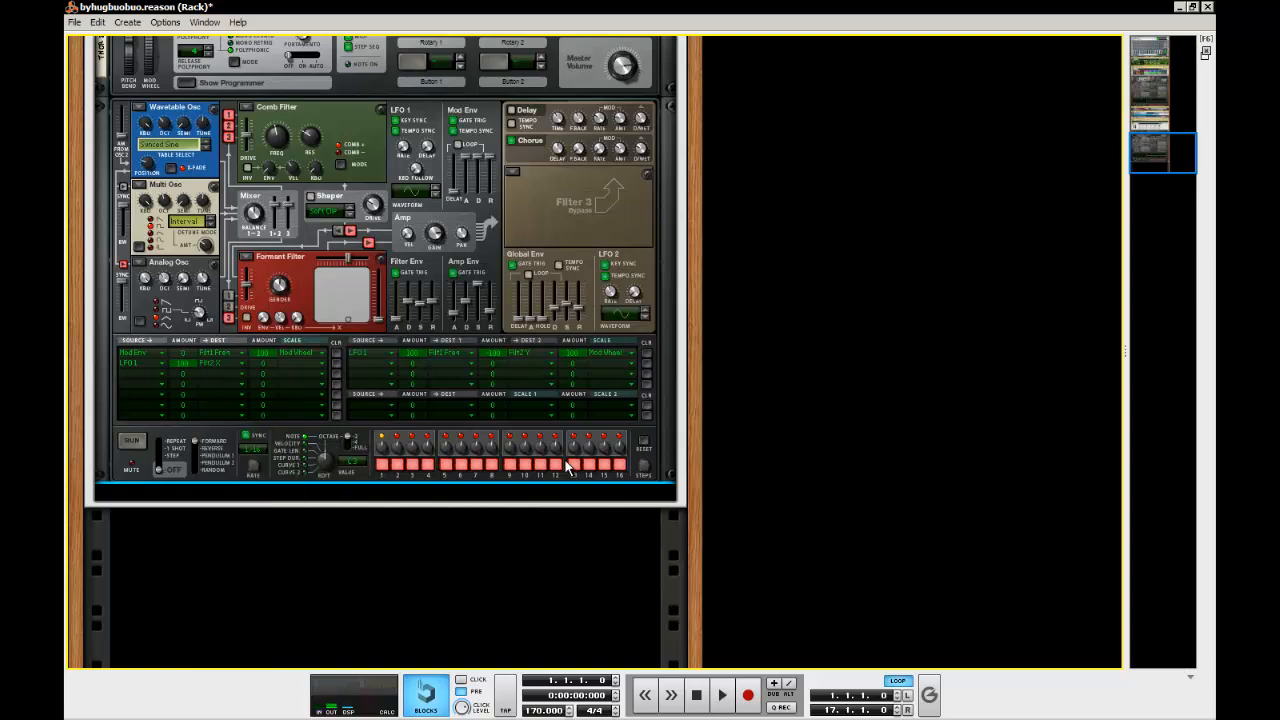
Adjust the X and Y sliders of the new Thor's Formant Filter
left_click_drag(347, 256, 348, 260)
left_click_drag(379, 315, 381, 306)
scroll(506, 384, "up", 2)
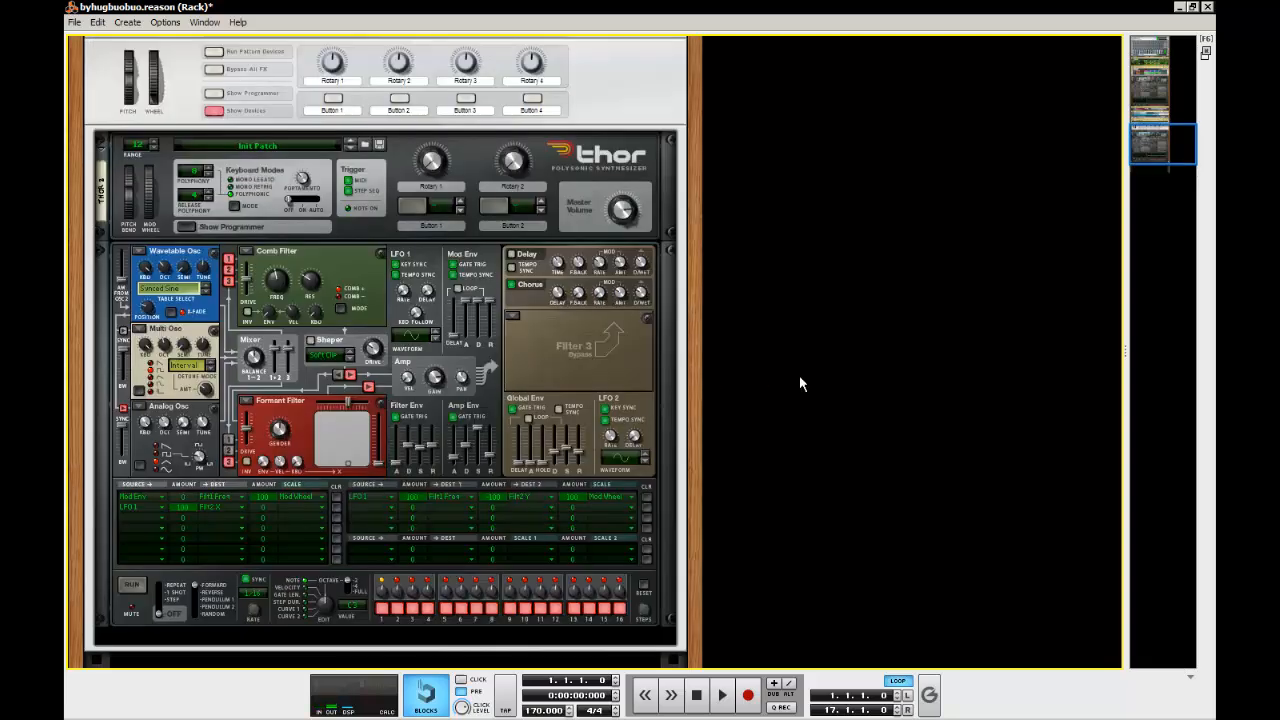
left_click(800, 378)
scroll(800, 378, "down", 2)
scroll(760, 420, "up", 6)
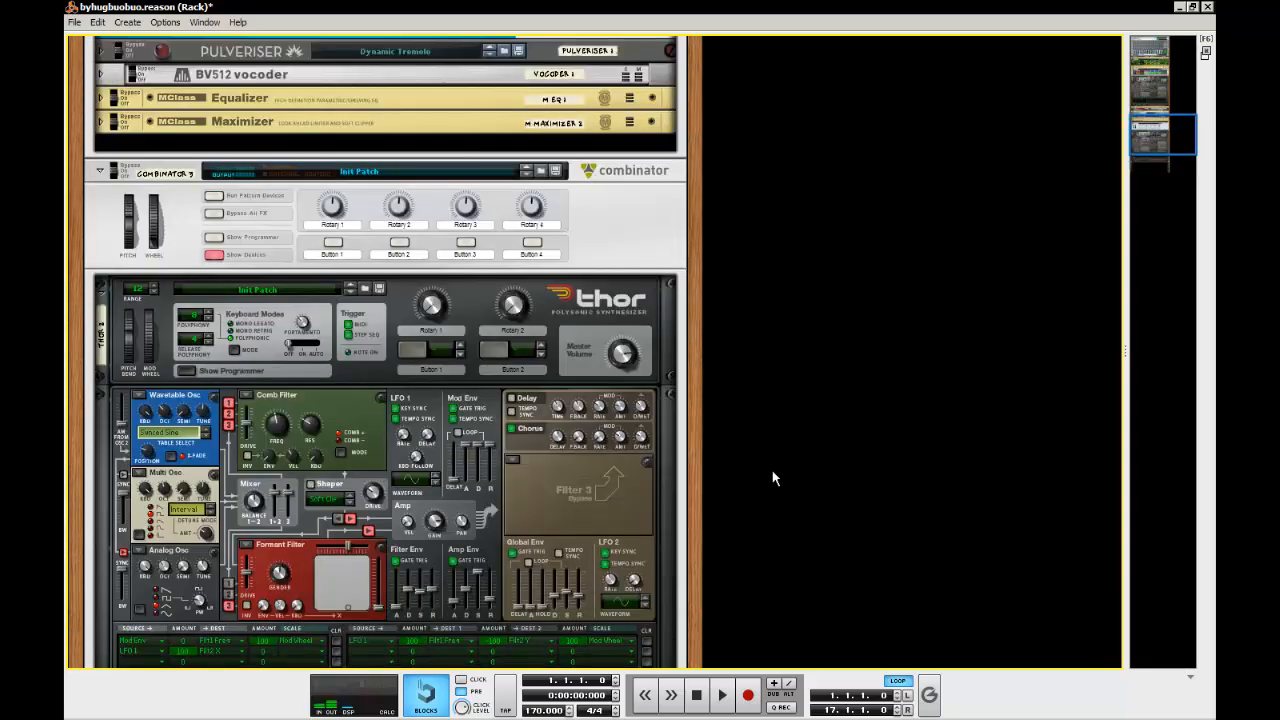
scroll(790, 300, "down", 4)
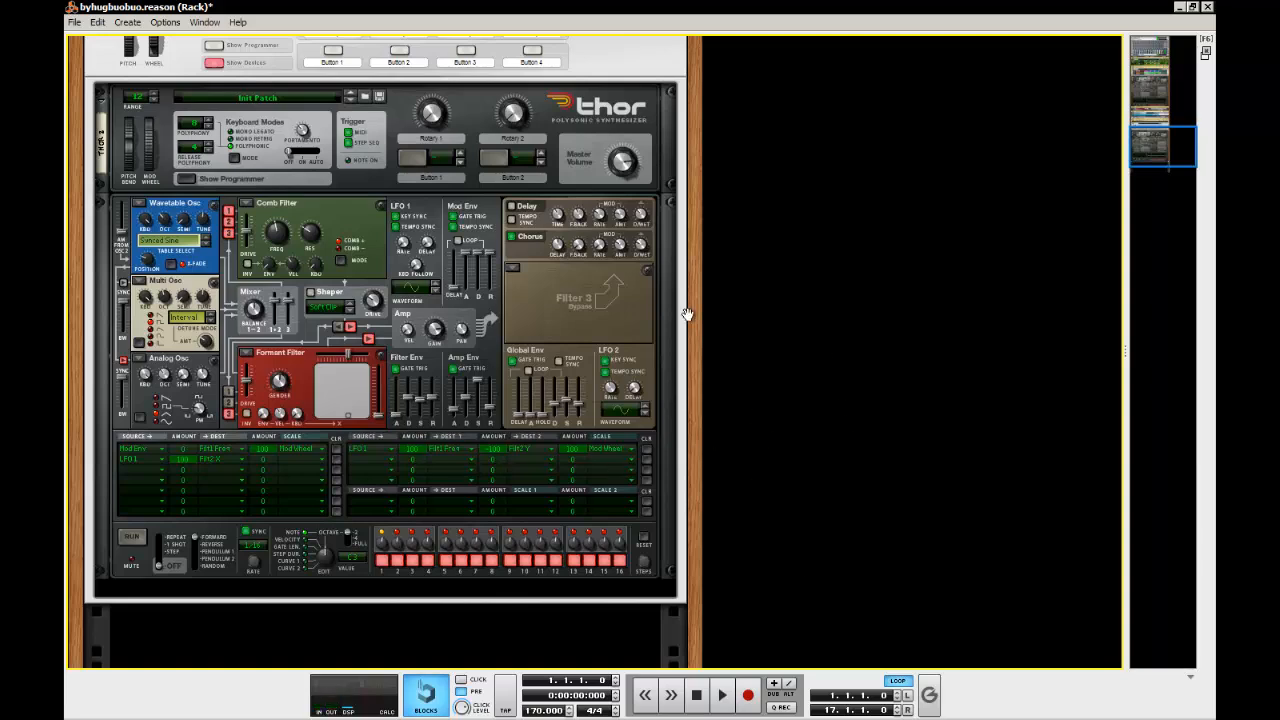
Check the original effects chain and add an MClass Maximizer after the new Thor
right_click(135, 571)
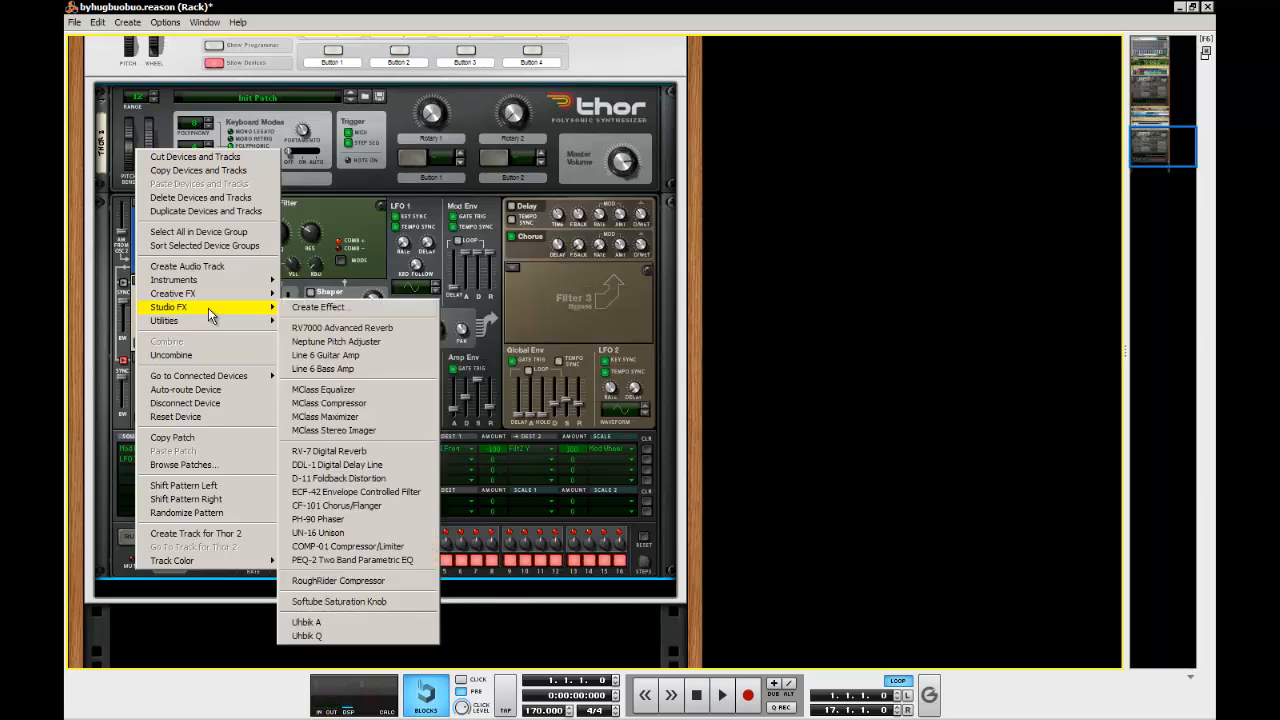
left_click(911, 355)
scroll(911, 355, "up", 3)
scroll(911, 355, "up", 3)
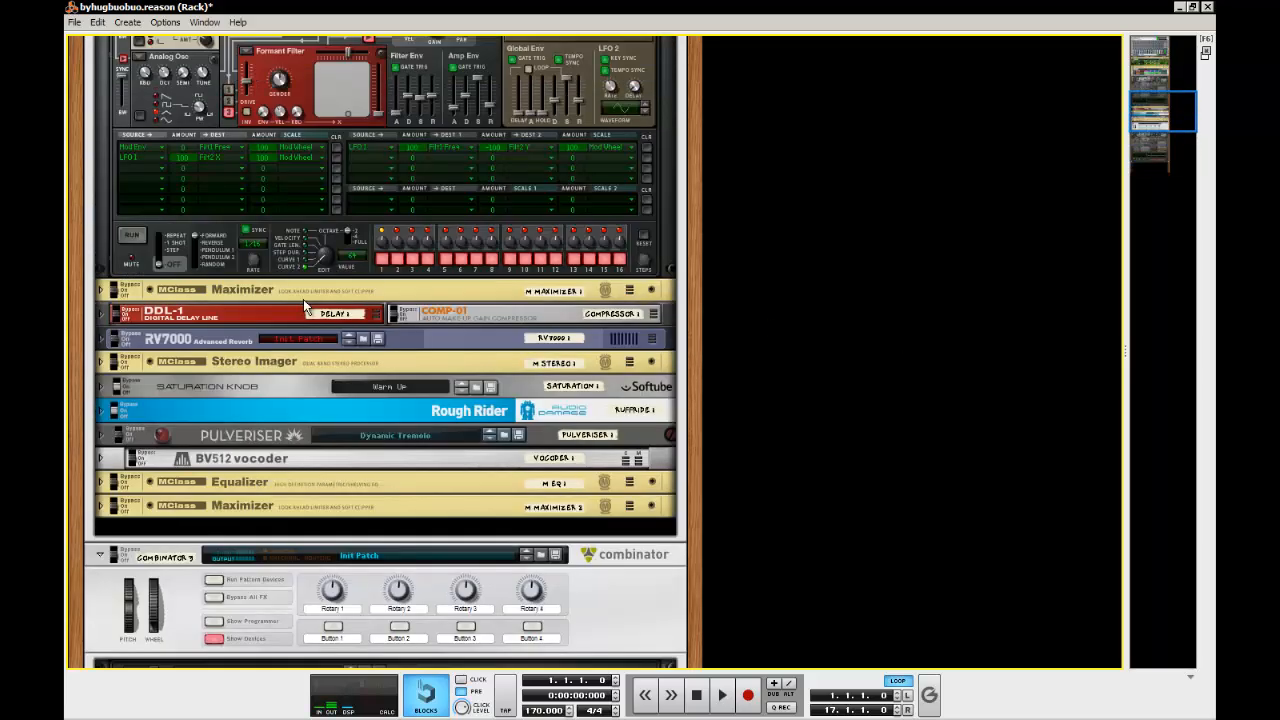
scroll(314, 322, "down", 7)
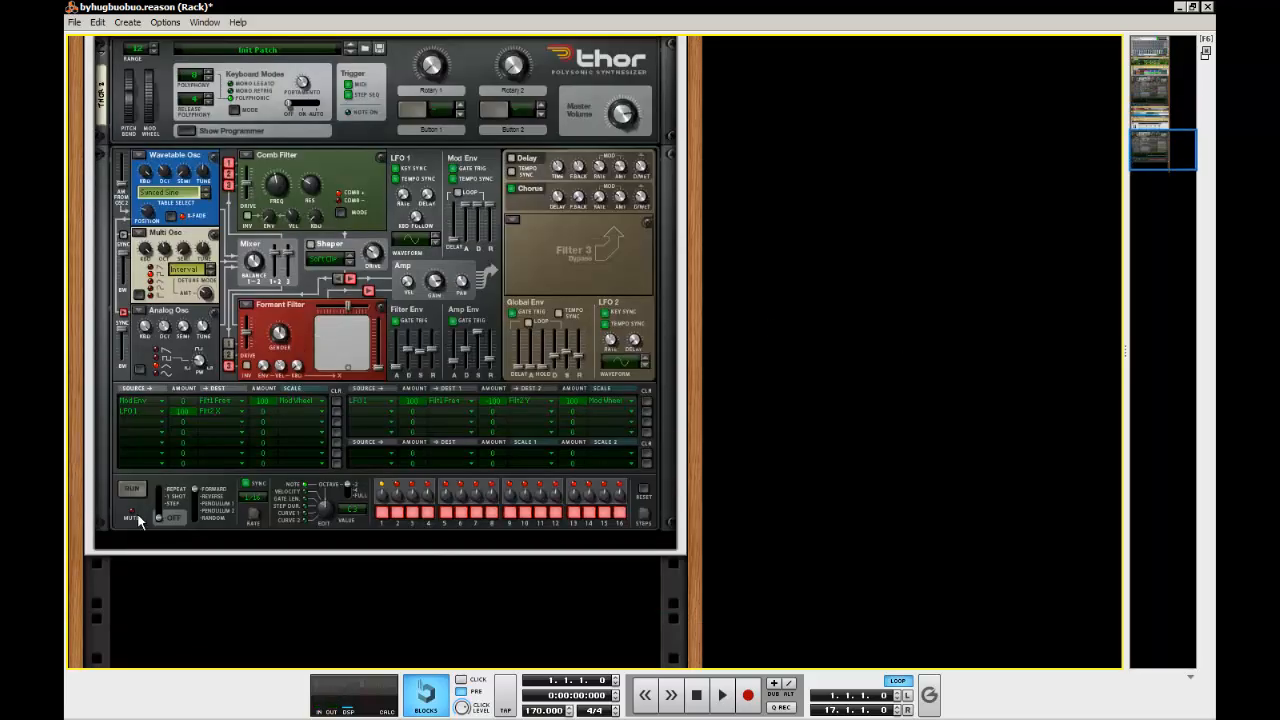
right_click(139, 520)
mouse_move(231, 255)
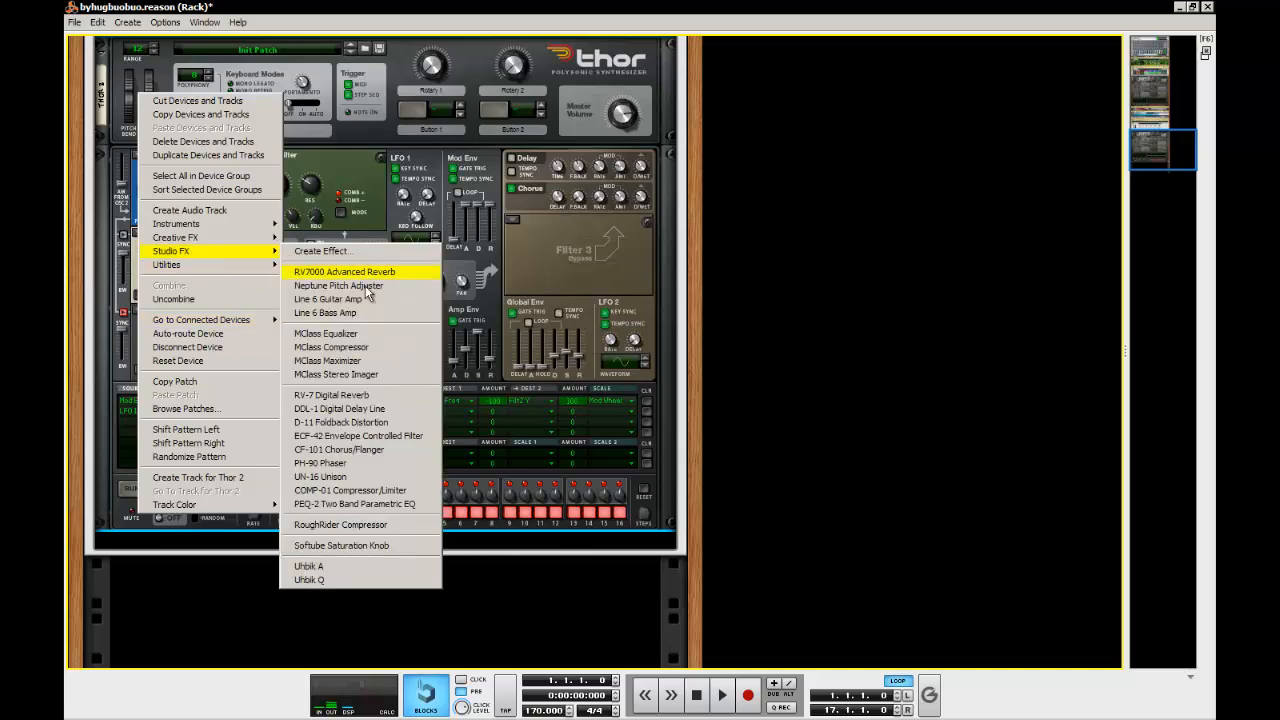
left_click(336, 374)
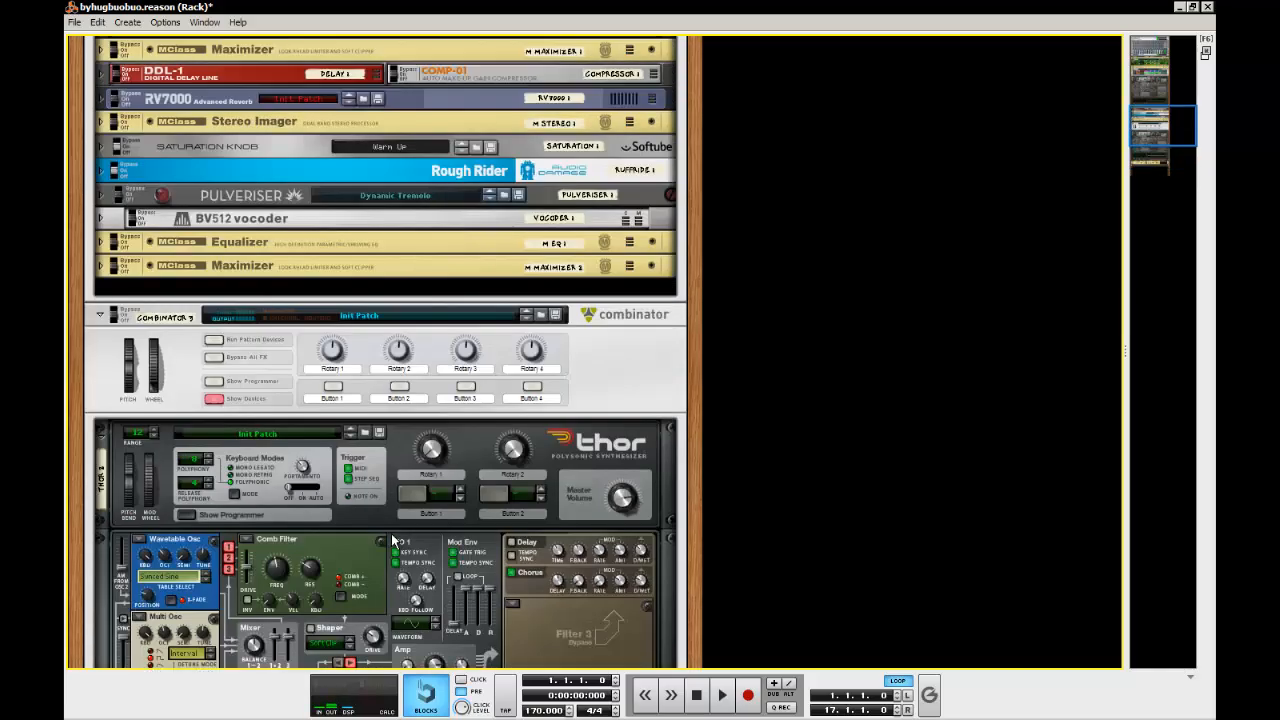
Turn on 4 ms look ahead on the new Maximizer, using the unfolded original Maximizer as reference
scroll(180, 424, "up", 8)
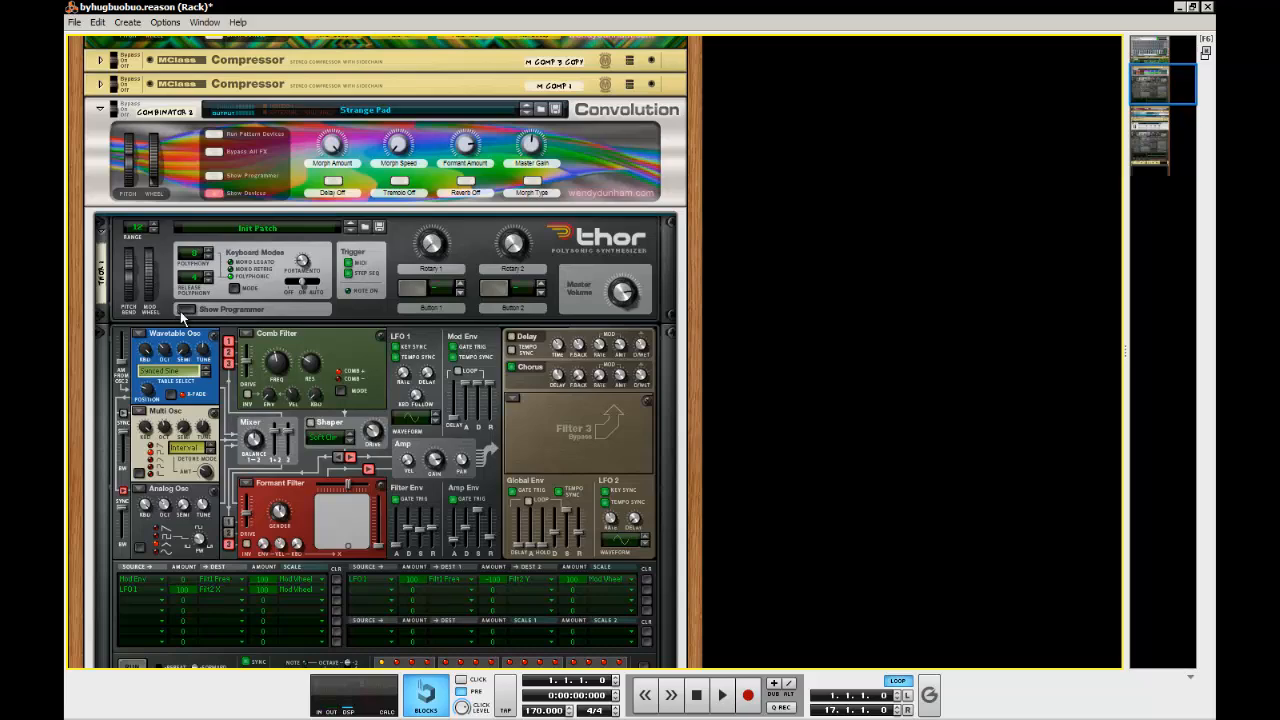
left_click(183, 310)
left_click(100, 238)
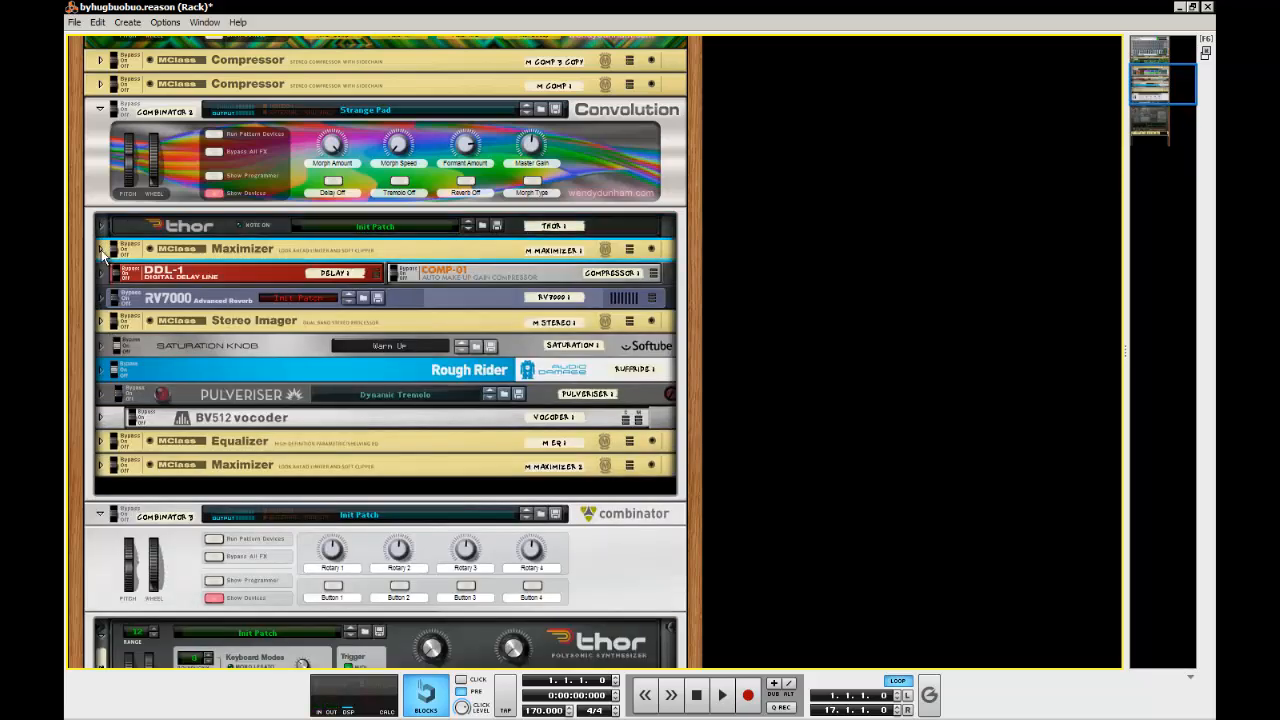
left_click(100, 249)
scroll(221, 313, "down", 2)
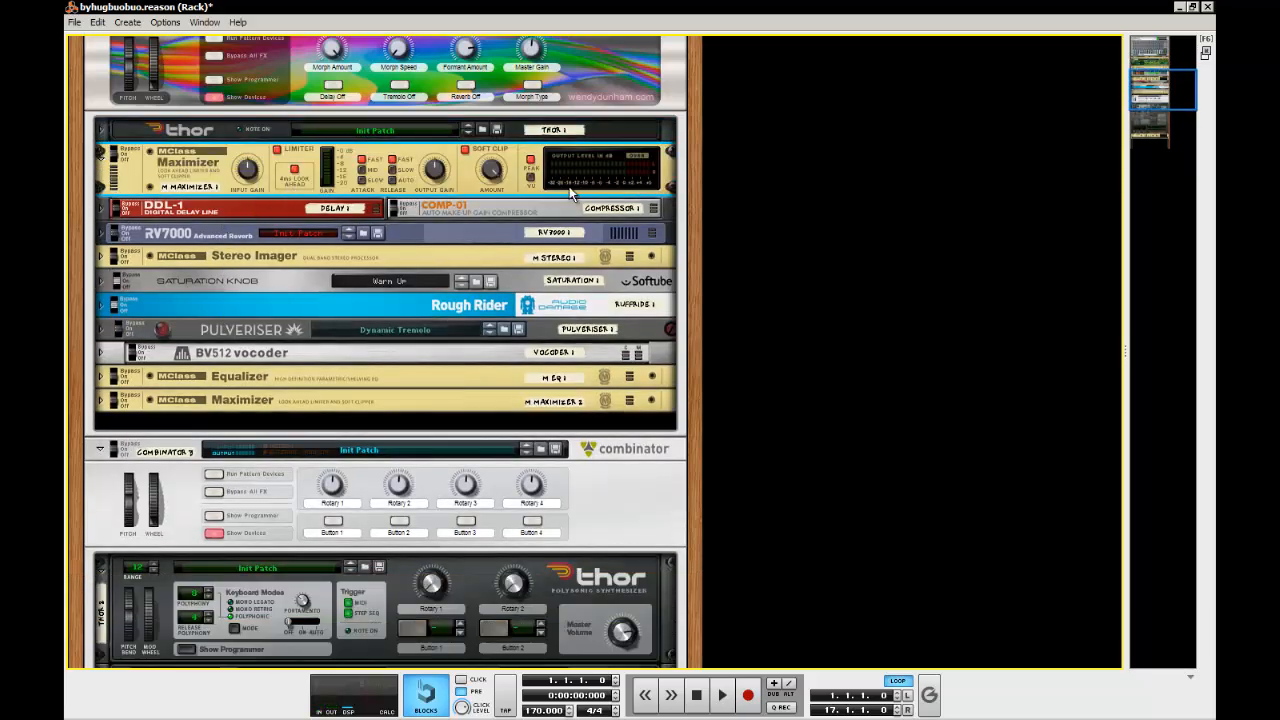
scroll(572, 195, "down", 6)
left_click(294, 458)
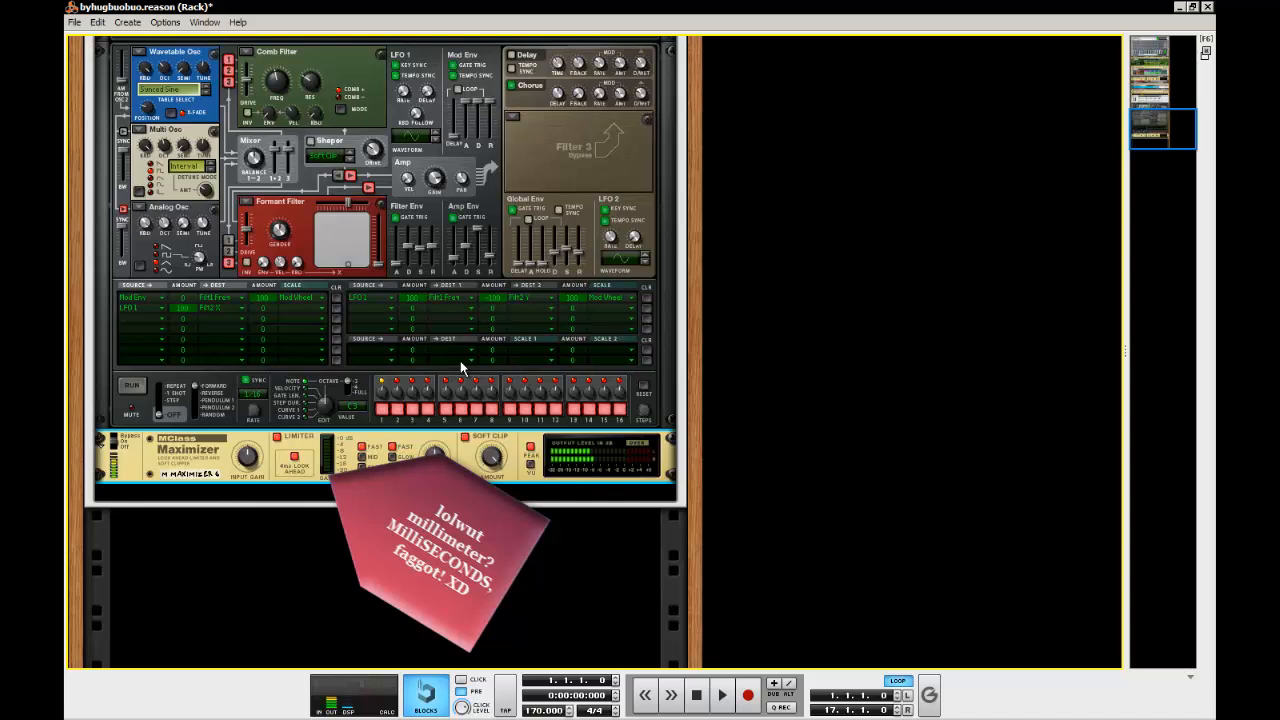
Add a DDL-1 Digital Delay Line after the new Maximizer
right_click(210, 478)
mouse_move(263, 311)
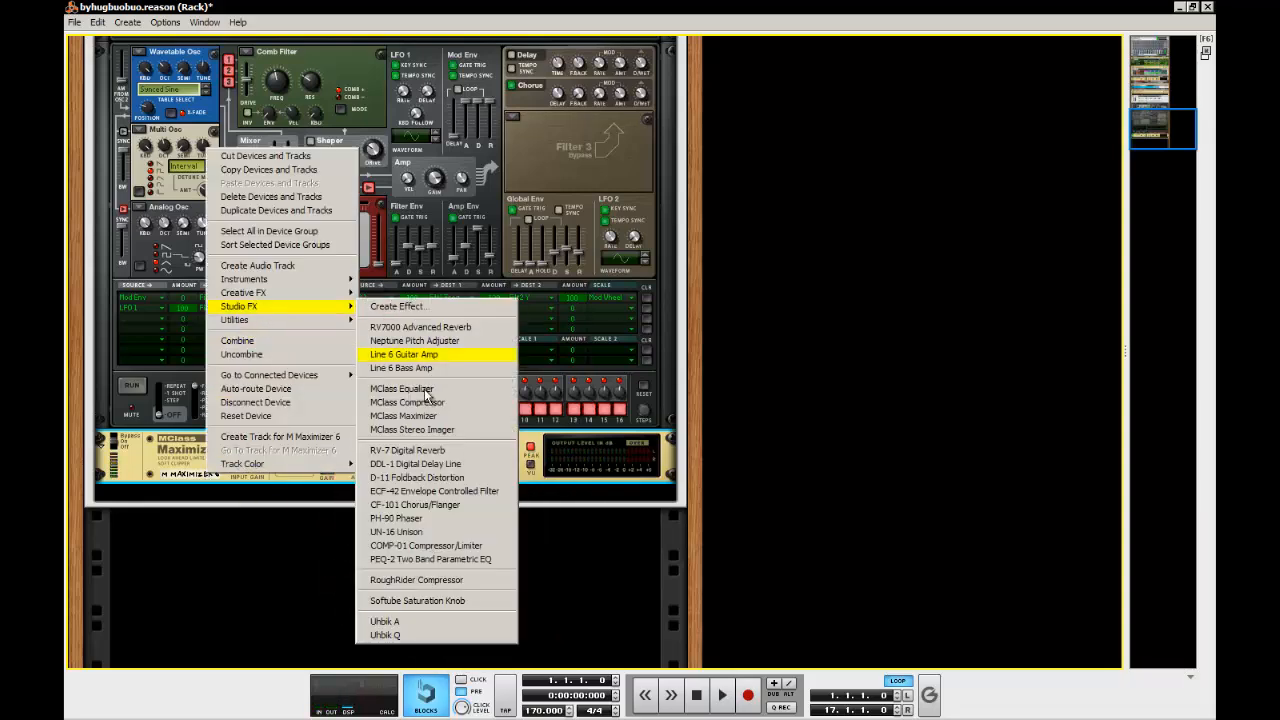
left_click(469, 464)
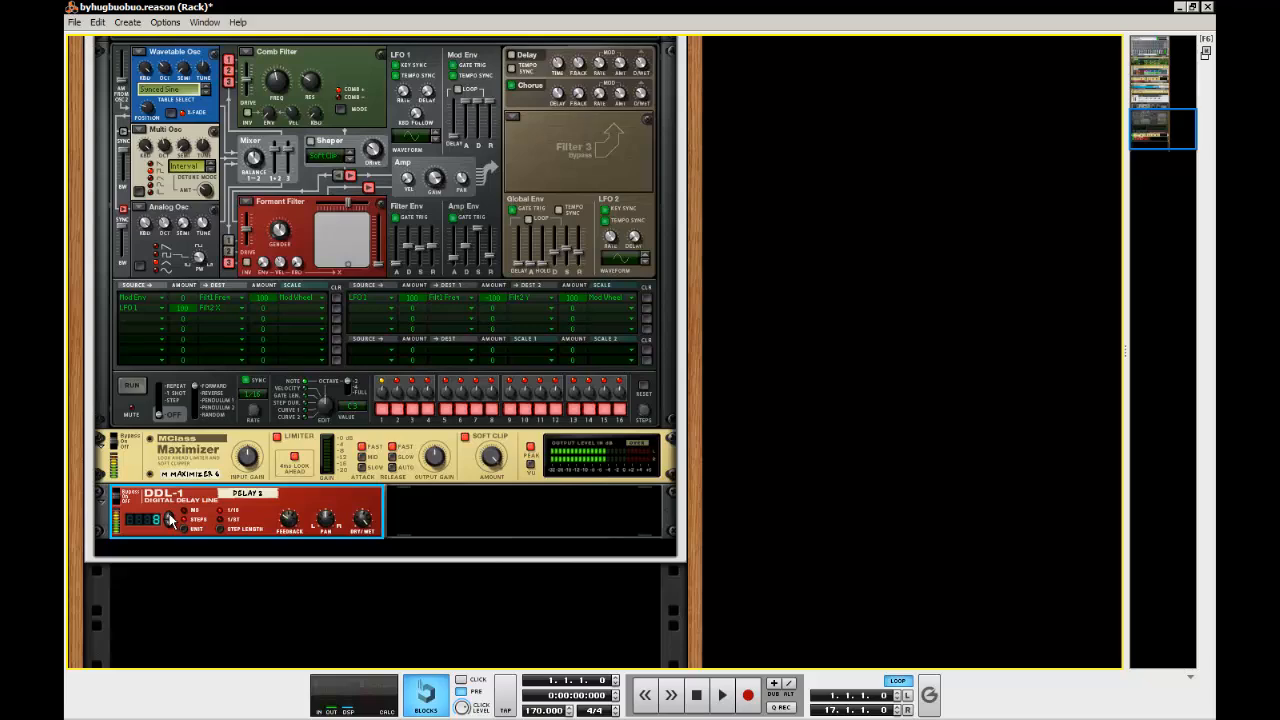
Unfold the original DDL-1 for reference and adjust the dry/wet balance of the new DDL-1
scroll(389, 485, "up", 10)
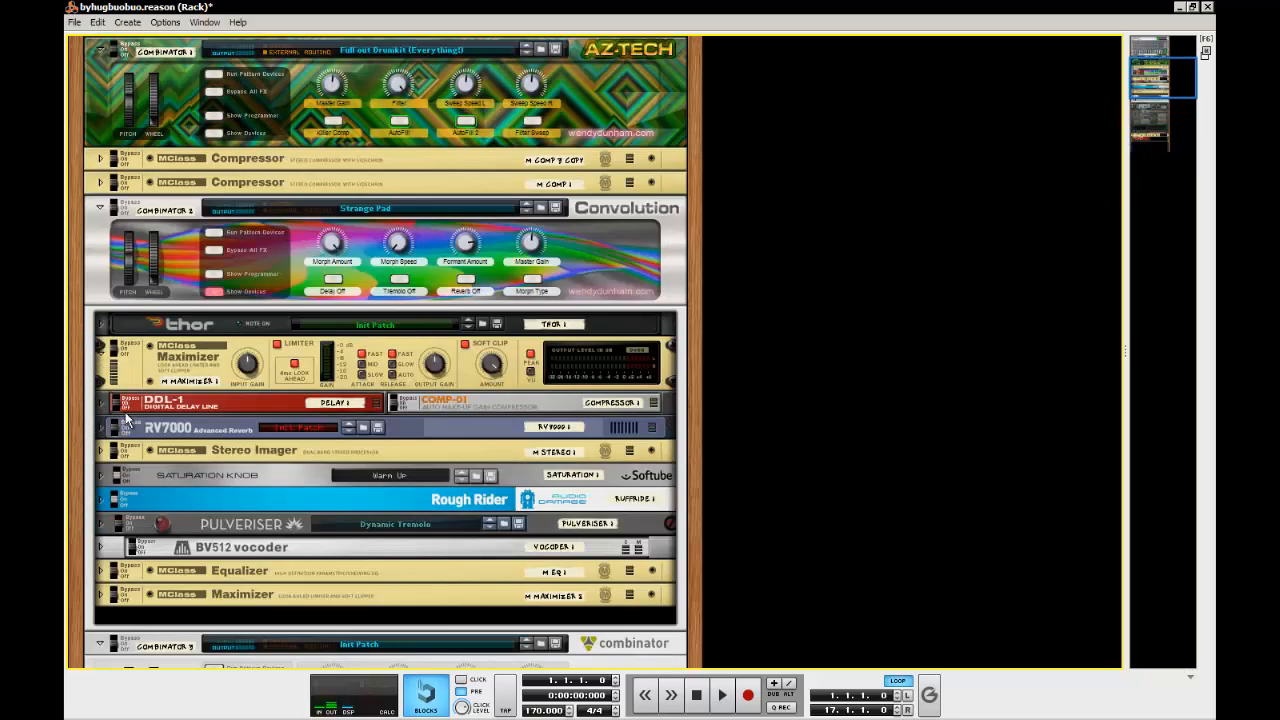
left_click(102, 372)
left_click(102, 373)
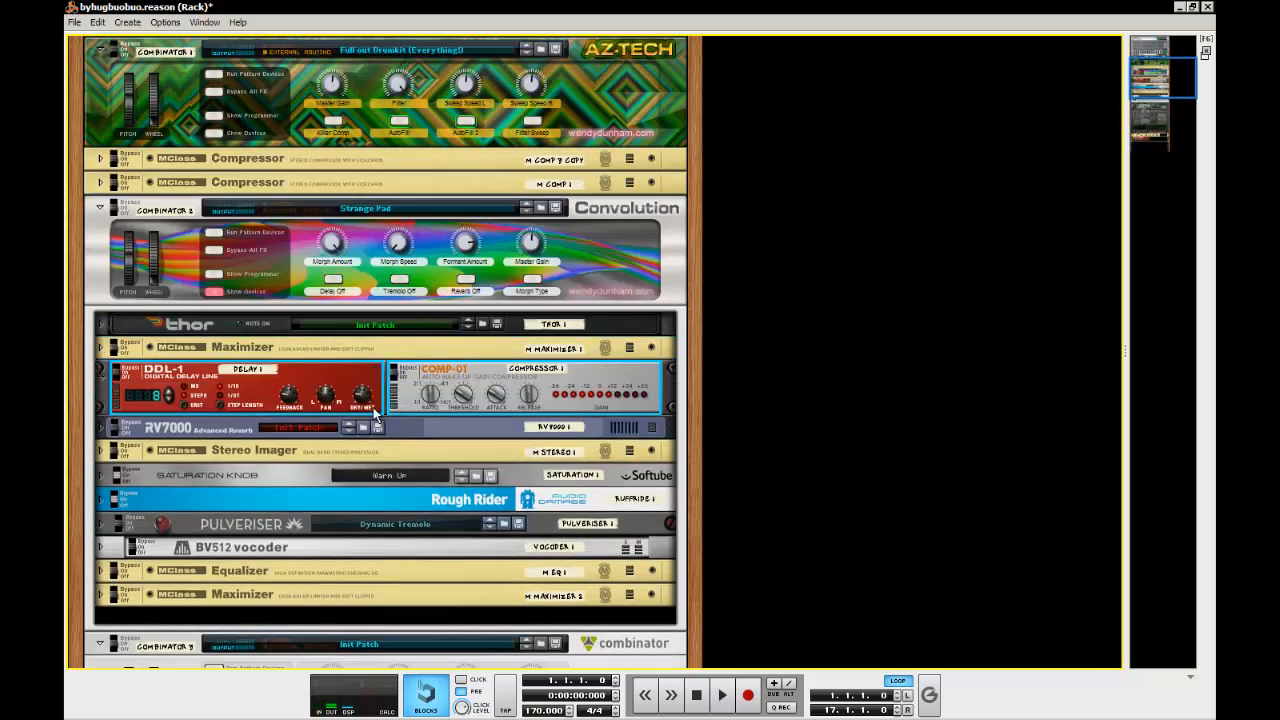
scroll(352, 394, "down", 15)
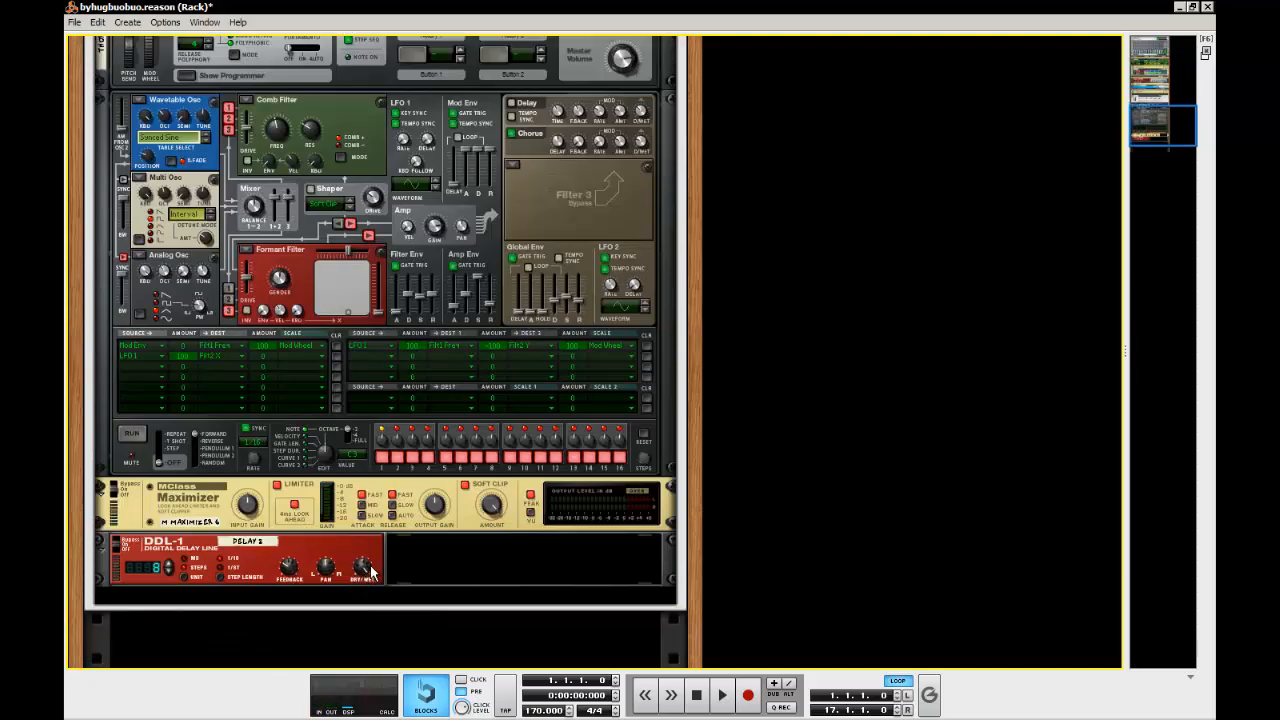
left_click(370, 571)
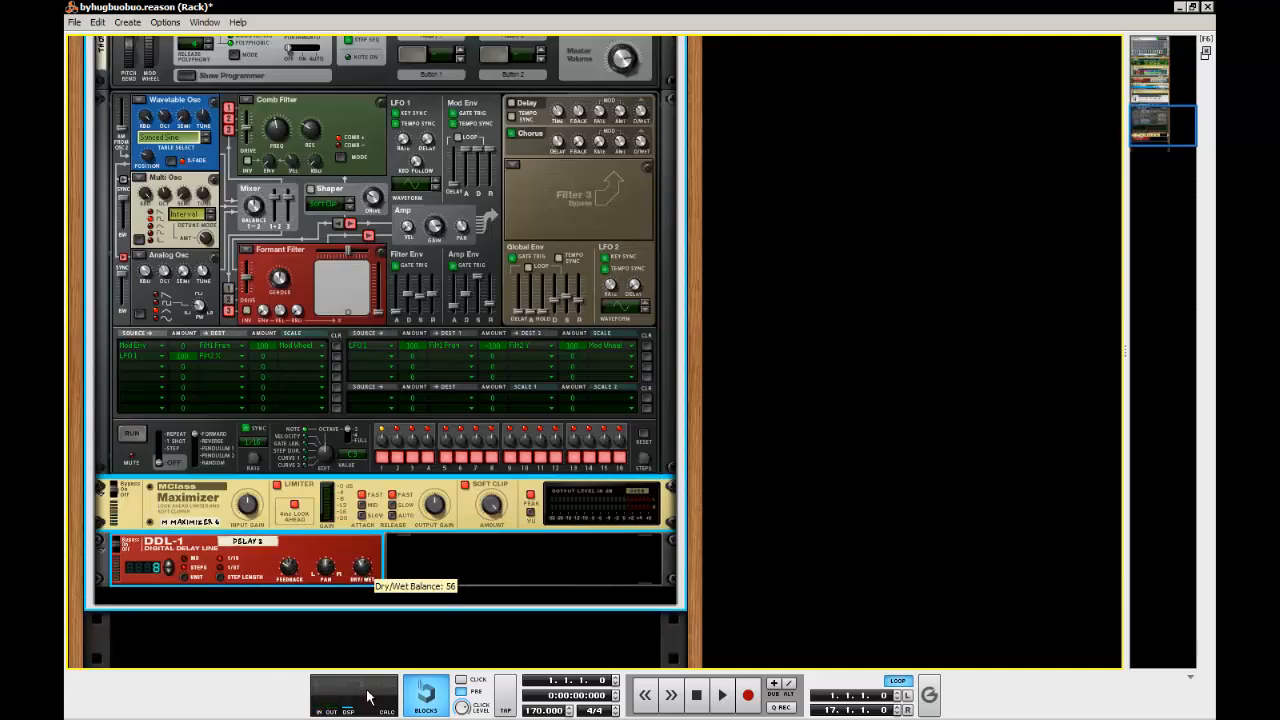
left_click_drag(362, 602, 361, 609)
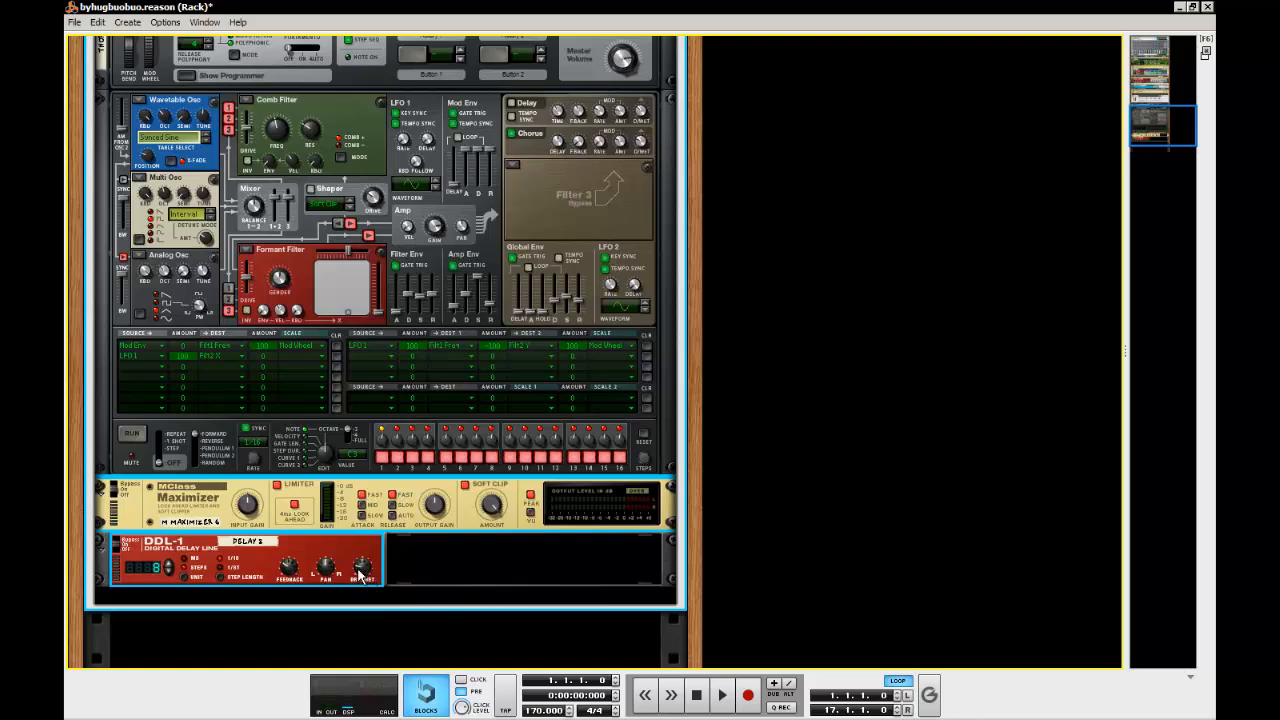
scroll(350, 540, "down", 3)
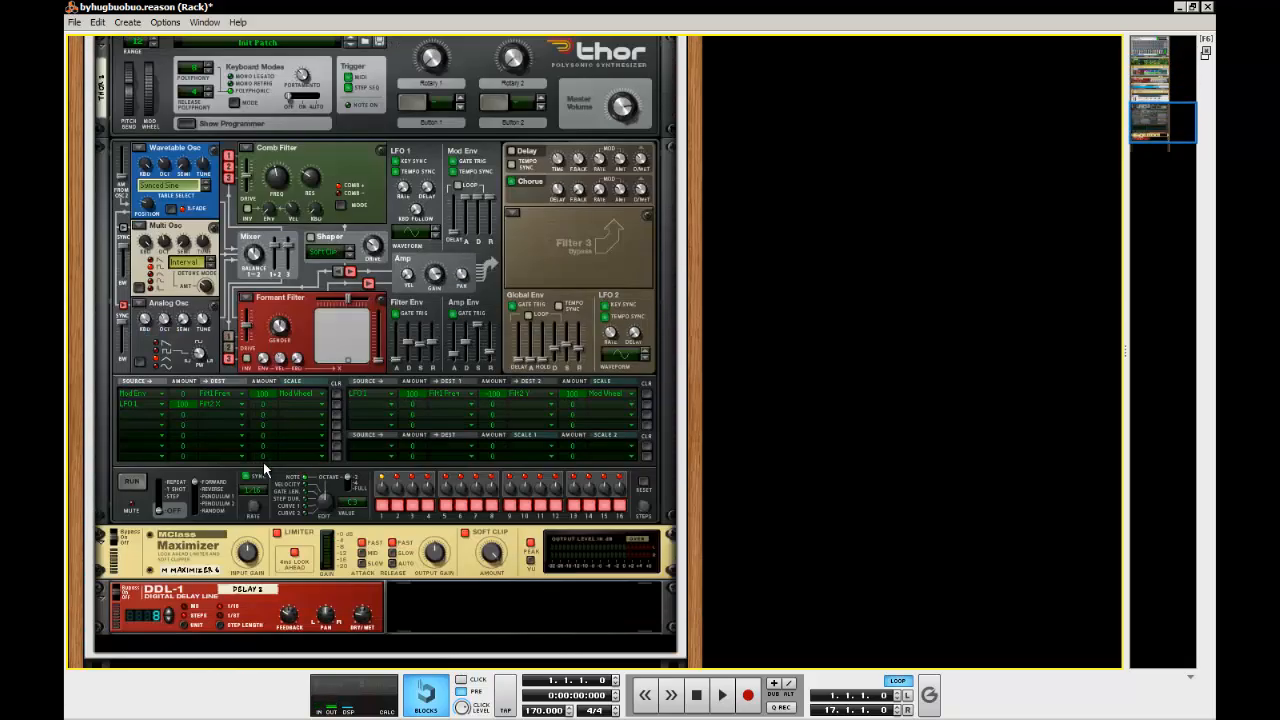
Check the feedback setting of the new DDL-1 Digital Delay Line
left_click(290, 618)
mouse_move(291, 620)
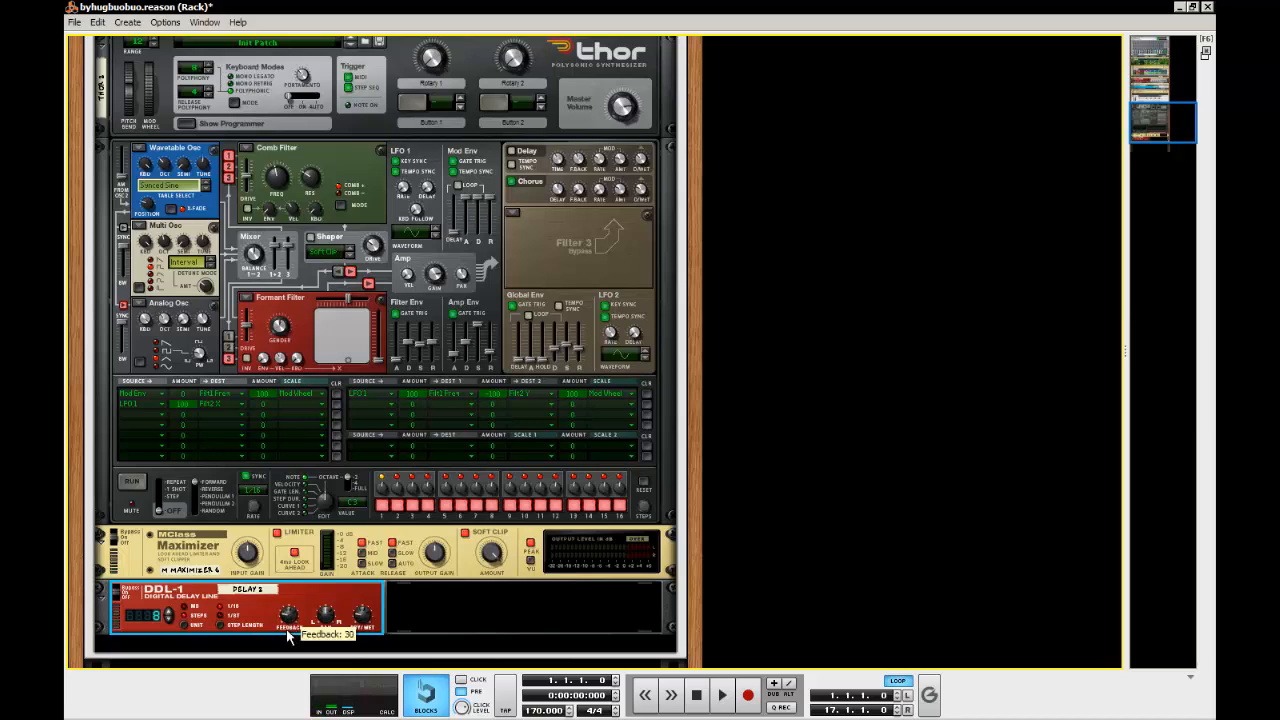
scroll(266, 532, "down", 3)
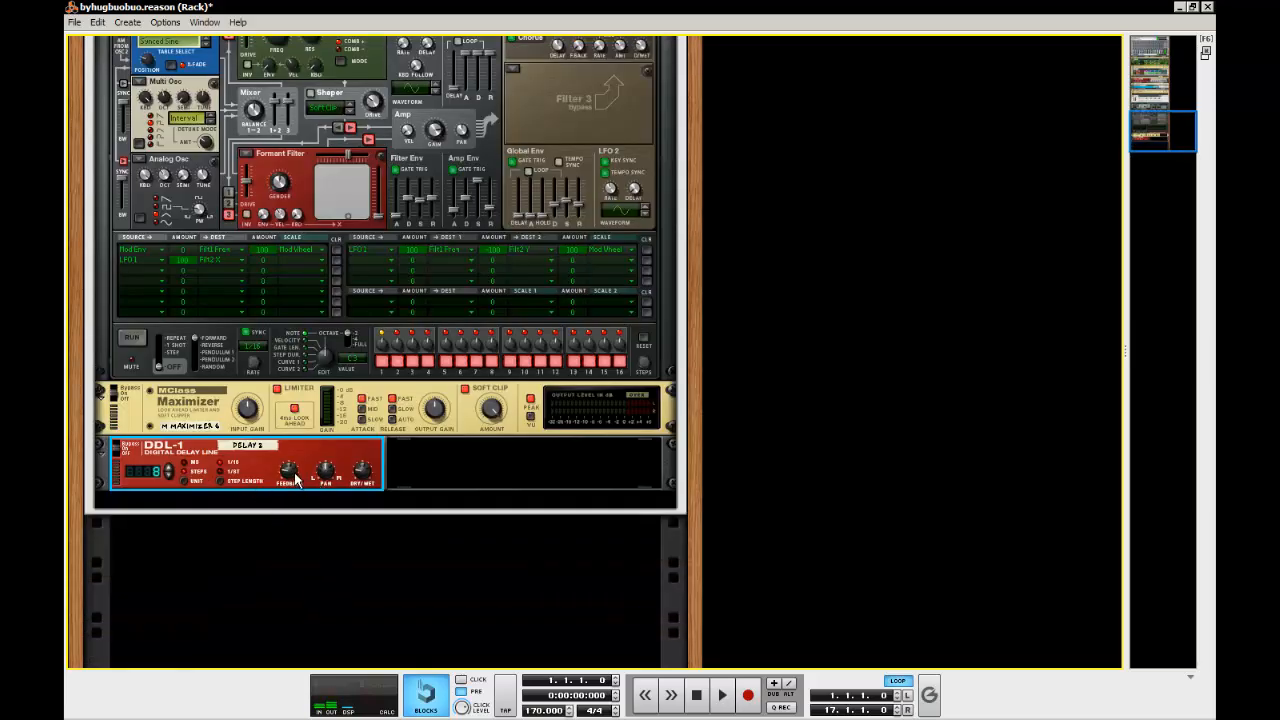
mouse_move(294, 487)
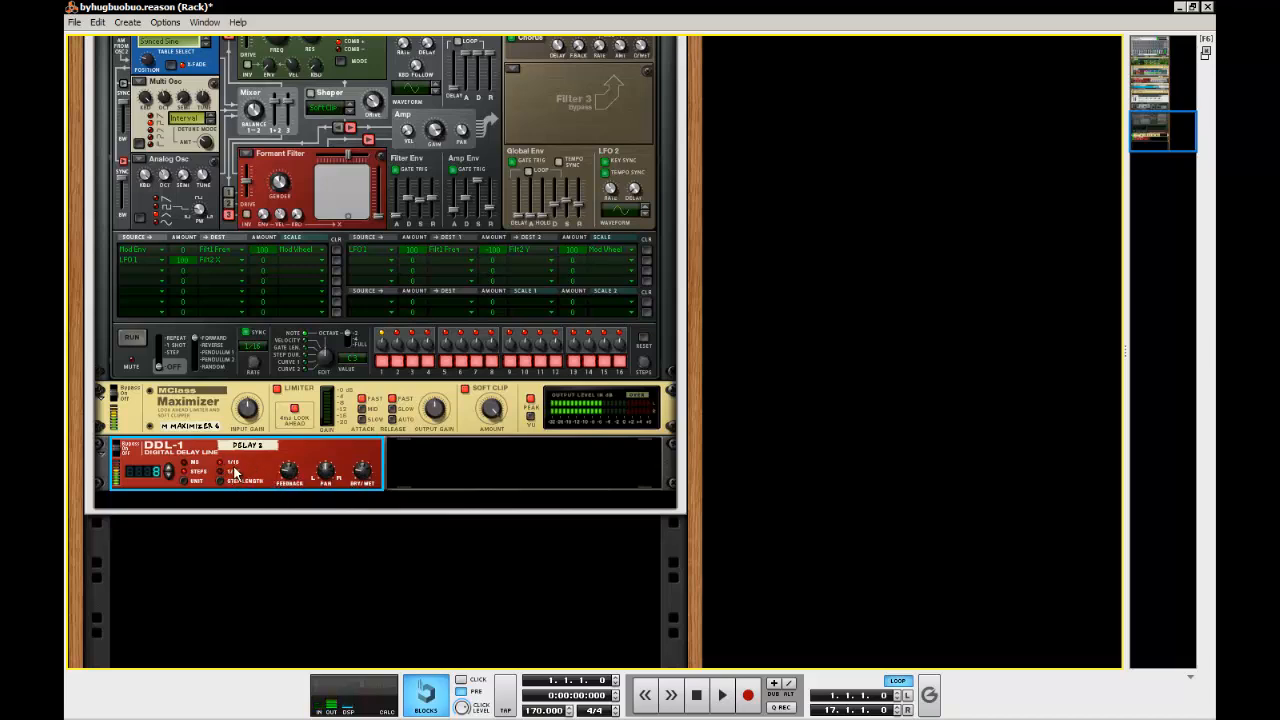
left_click(843, 449)
scroll(815, 460, "up", 3)
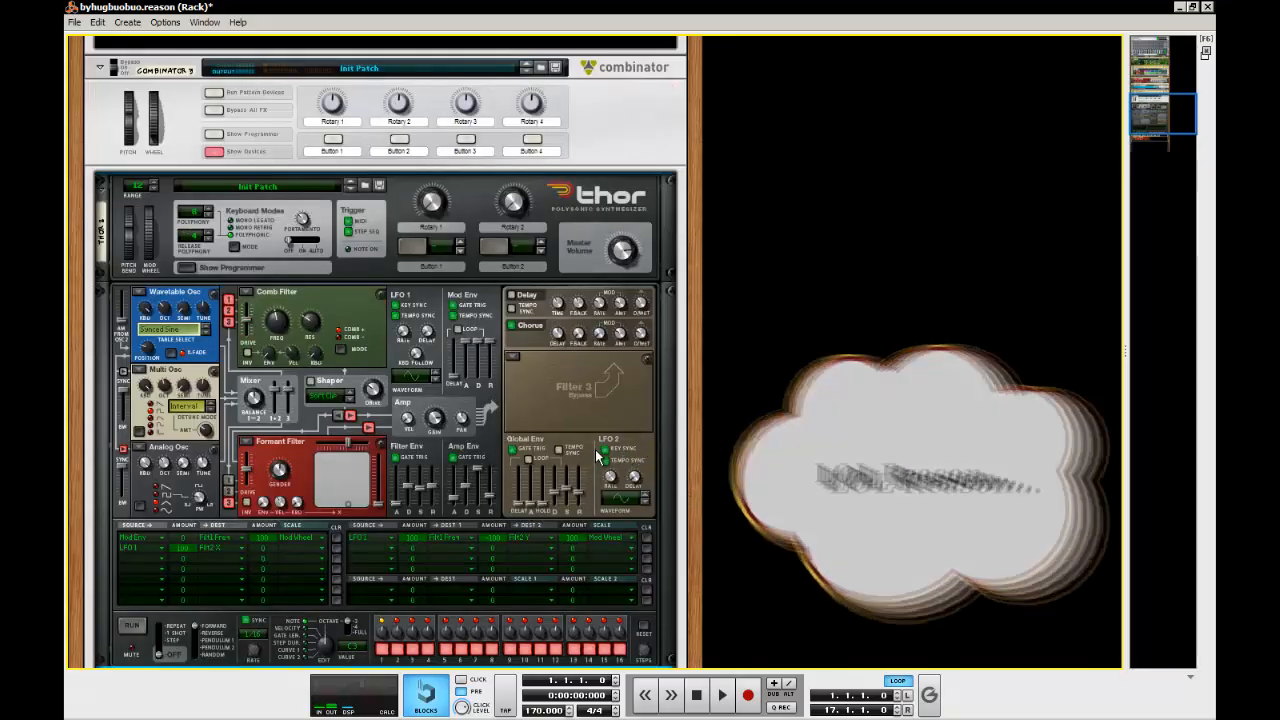
Try routing the new Thor's LFO 2 CV output to the DDL-1's CV inputs on the back of the rack
key("Tab")
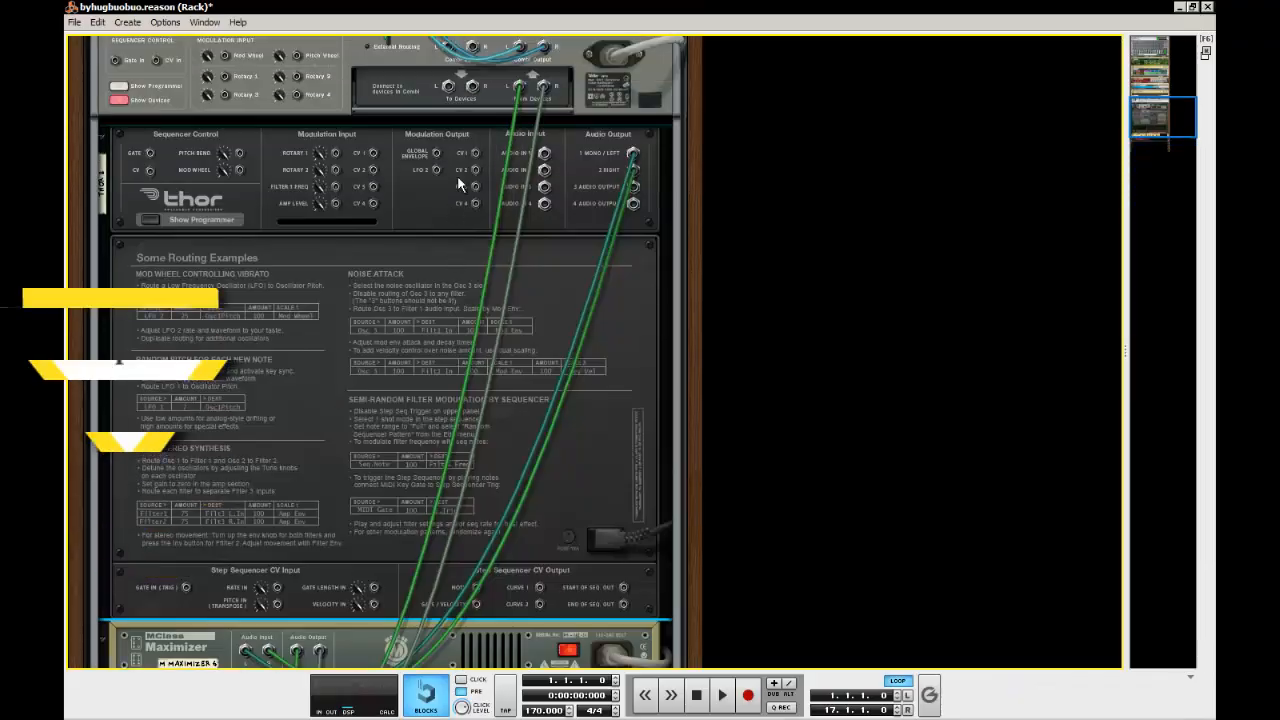
scroll(457, 175, "down", 4)
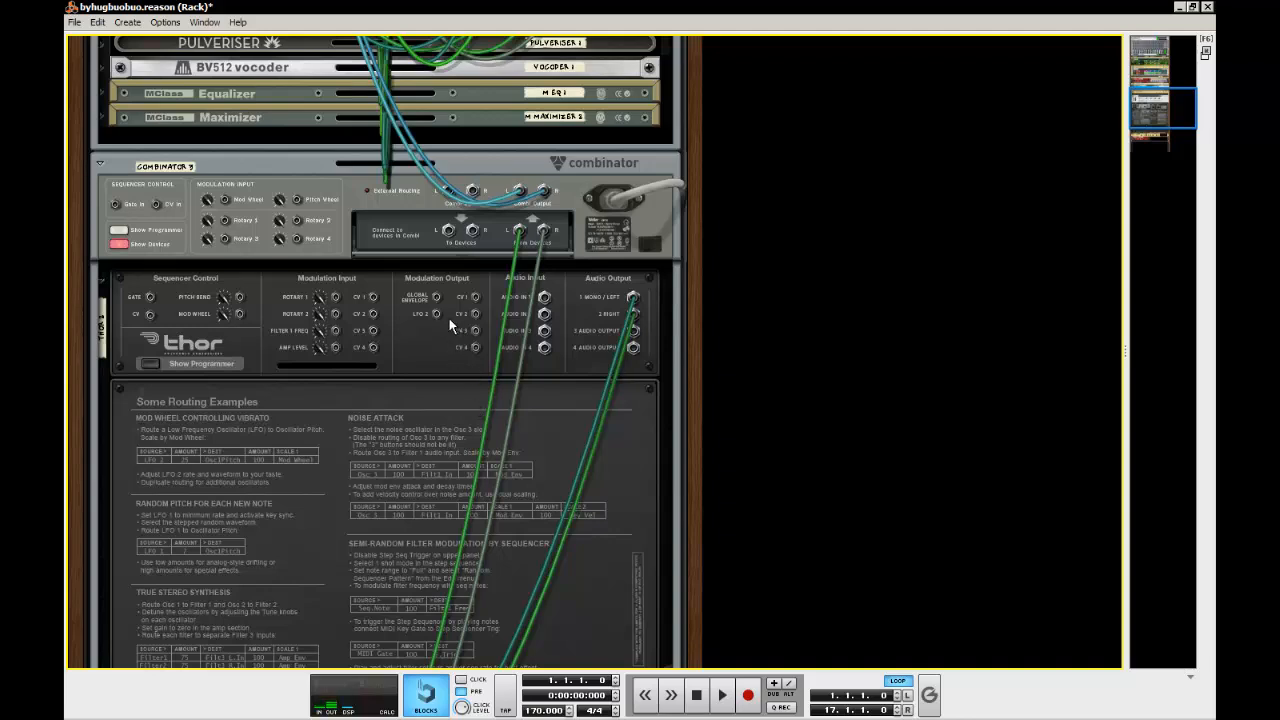
left_click_drag(437, 313, 130, 557)
scroll(454, 326, "down", 6)
key("Tab")
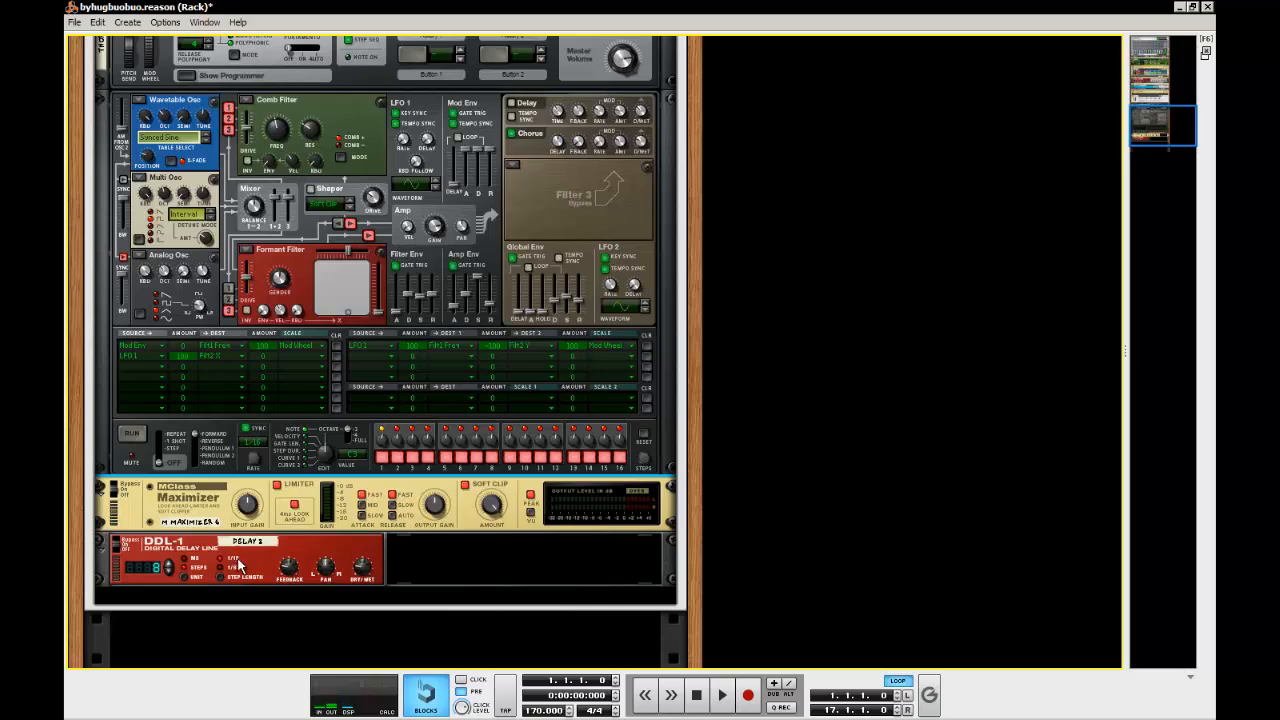
scroll(350, 505, "down", 2)
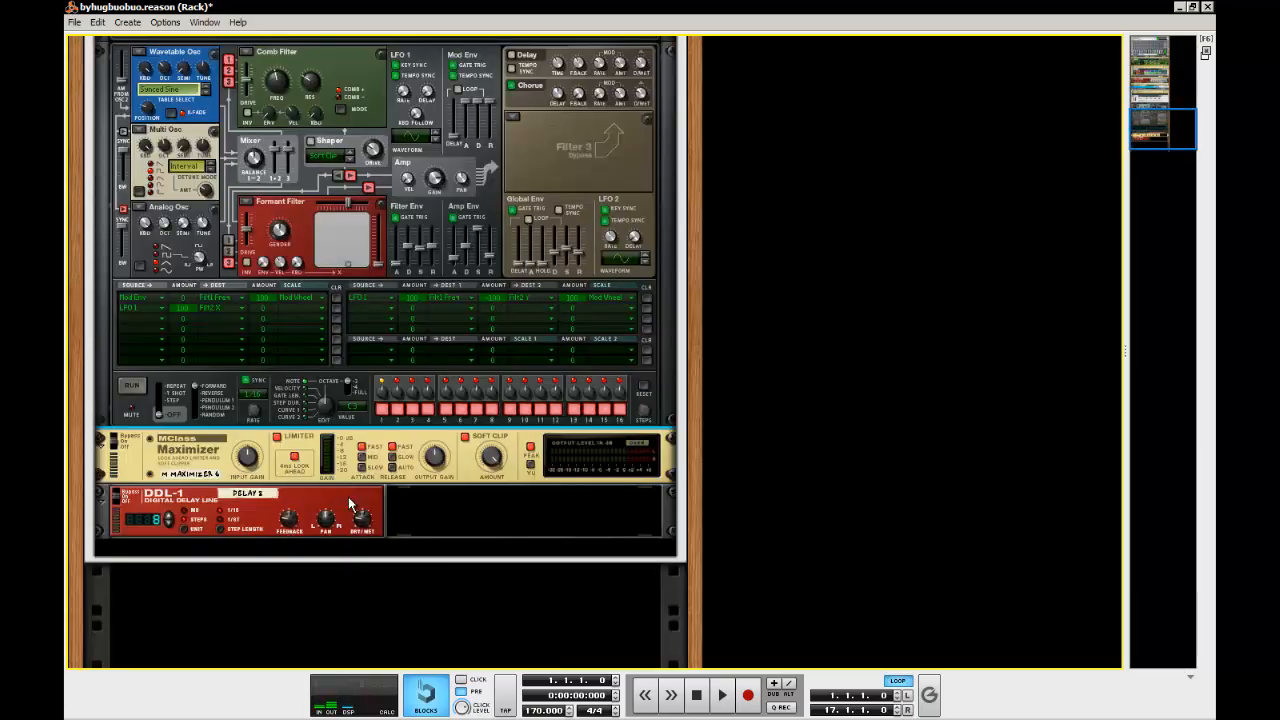
scroll(350, 505, "up", 4)
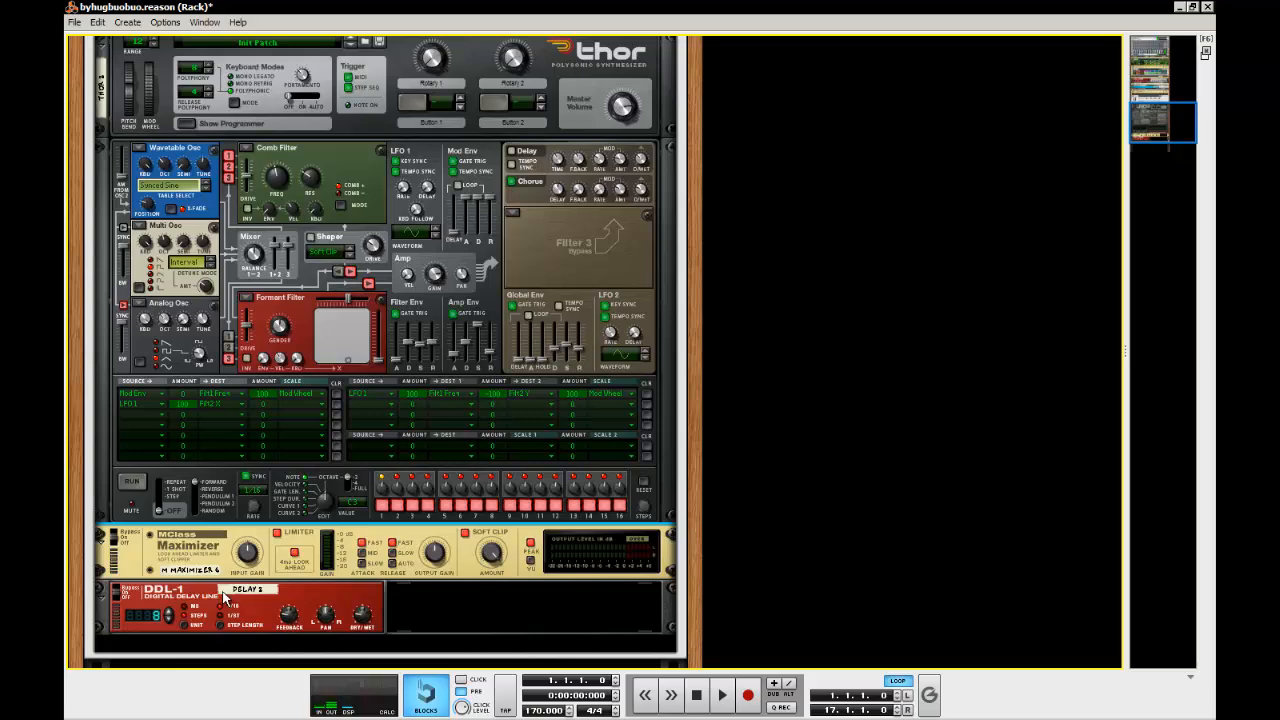
key("Tab")
left_click_drag(140, 612, 368, 494)
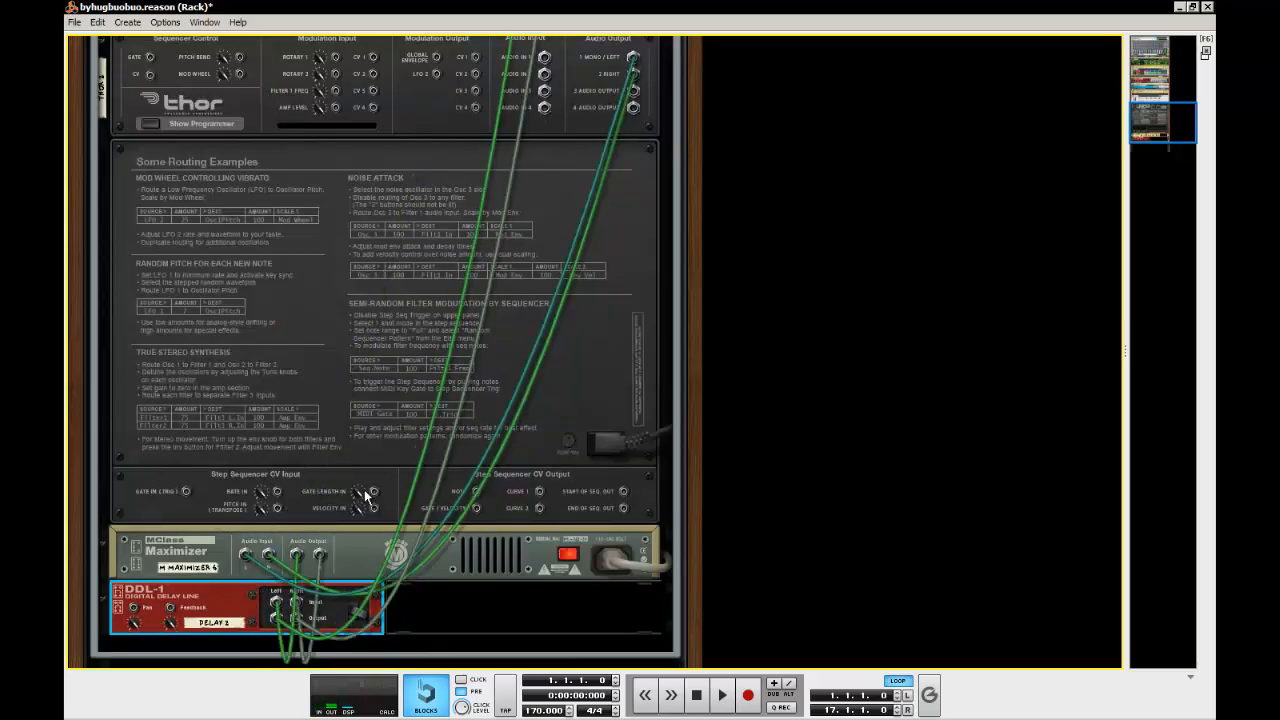
left_click_drag(437, 75, 199, 605)
key("Tab")
Add a COMP-01 Compressor/Limiter after the new DDL-1 and compare it with the original effects chain
right_click(369, 605)
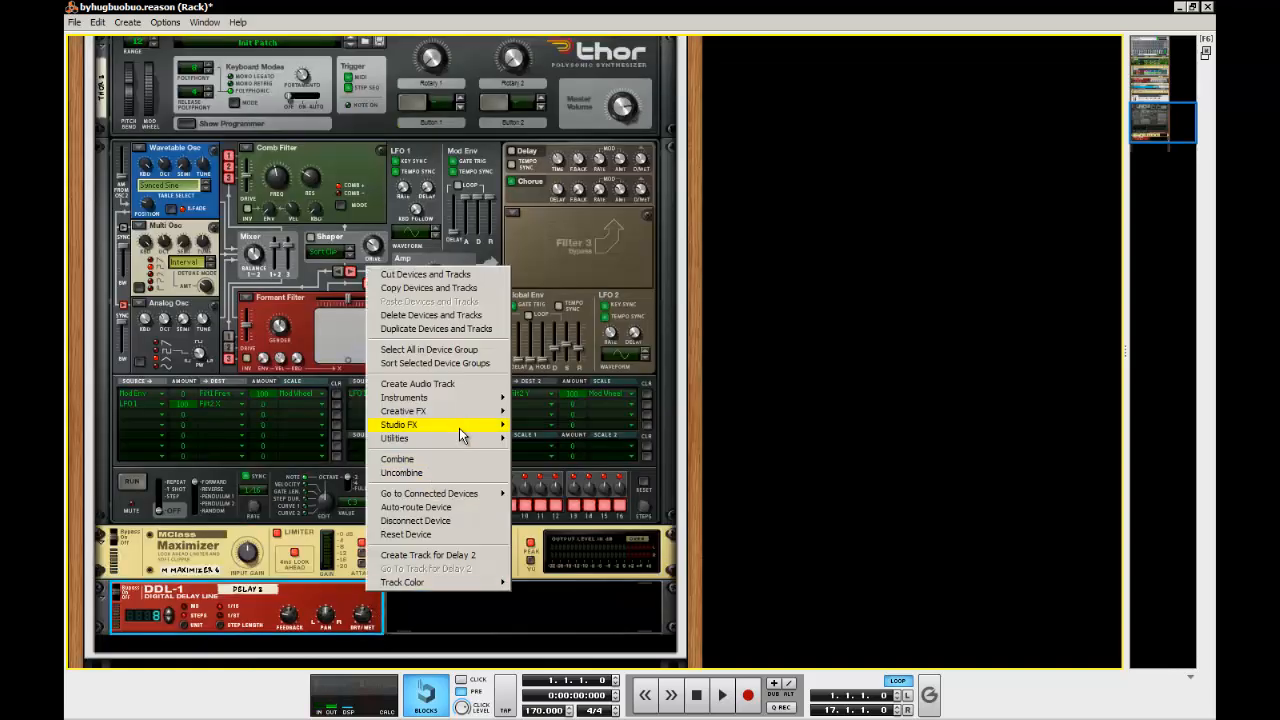
mouse_move(459, 432)
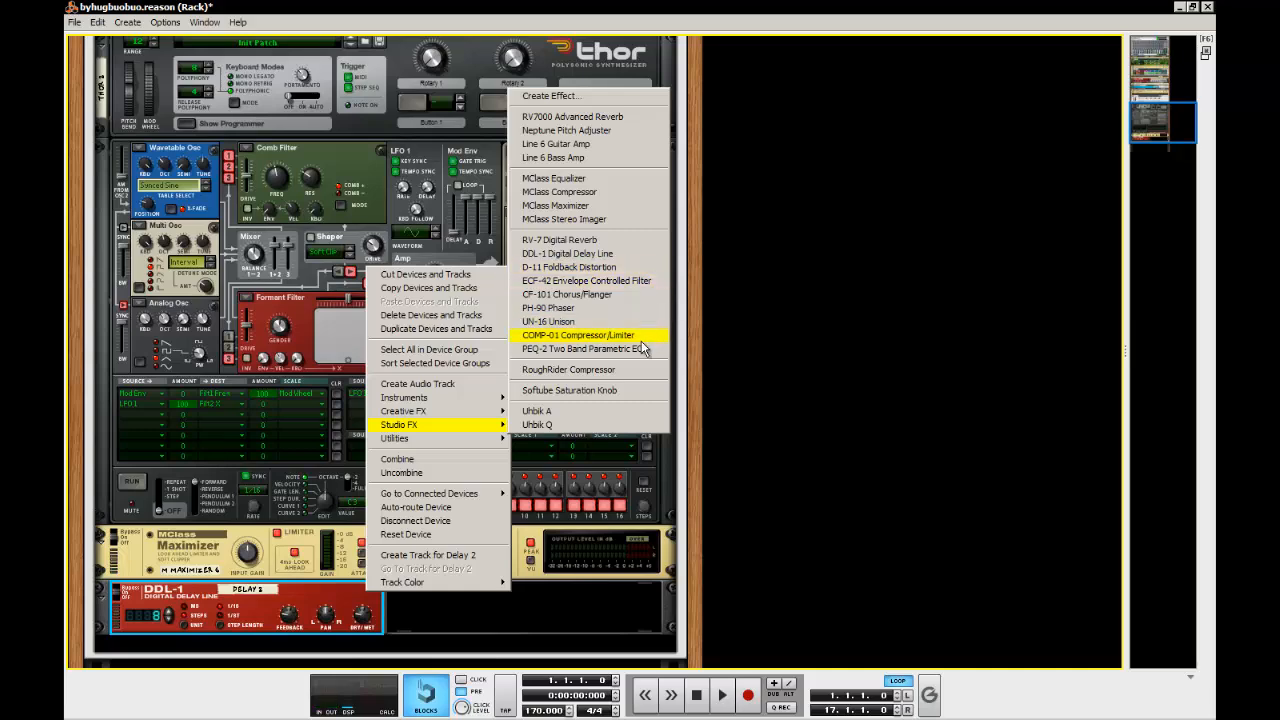
left_click(643, 345)
scroll(637, 544, "up", 10)
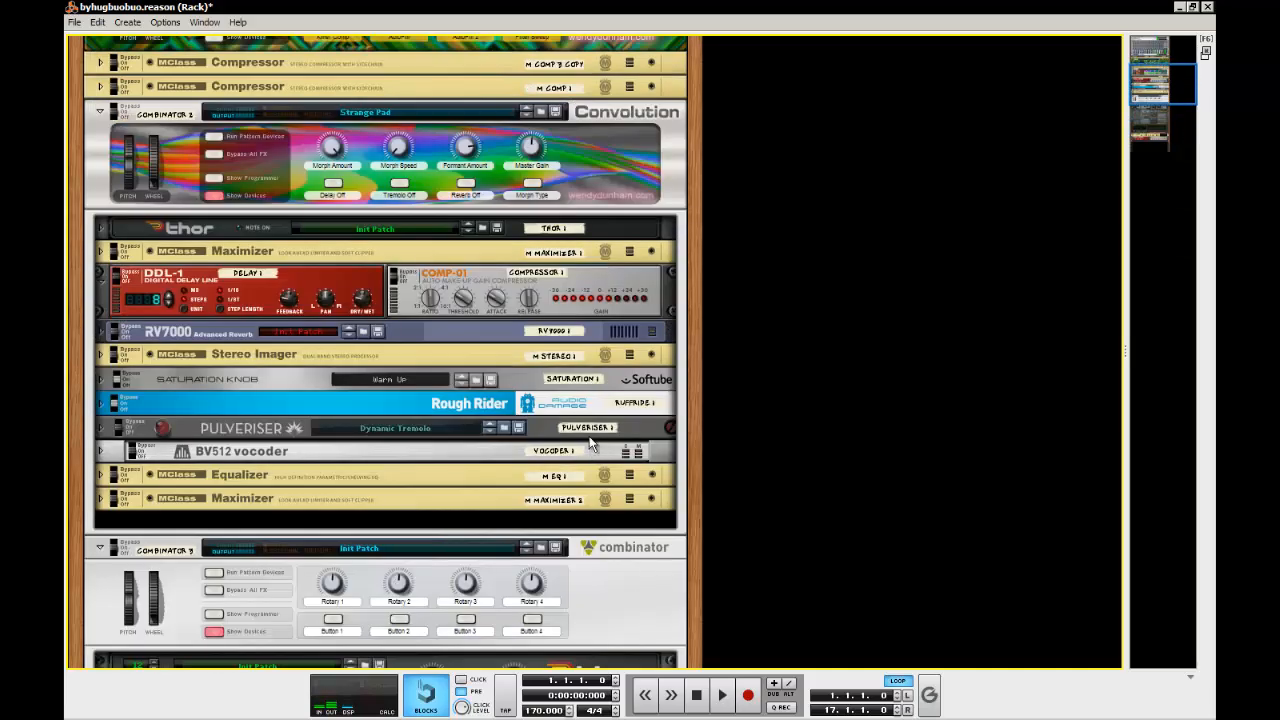
scroll(615, 312, "down", 10)
scroll(467, 418, "up", 10)
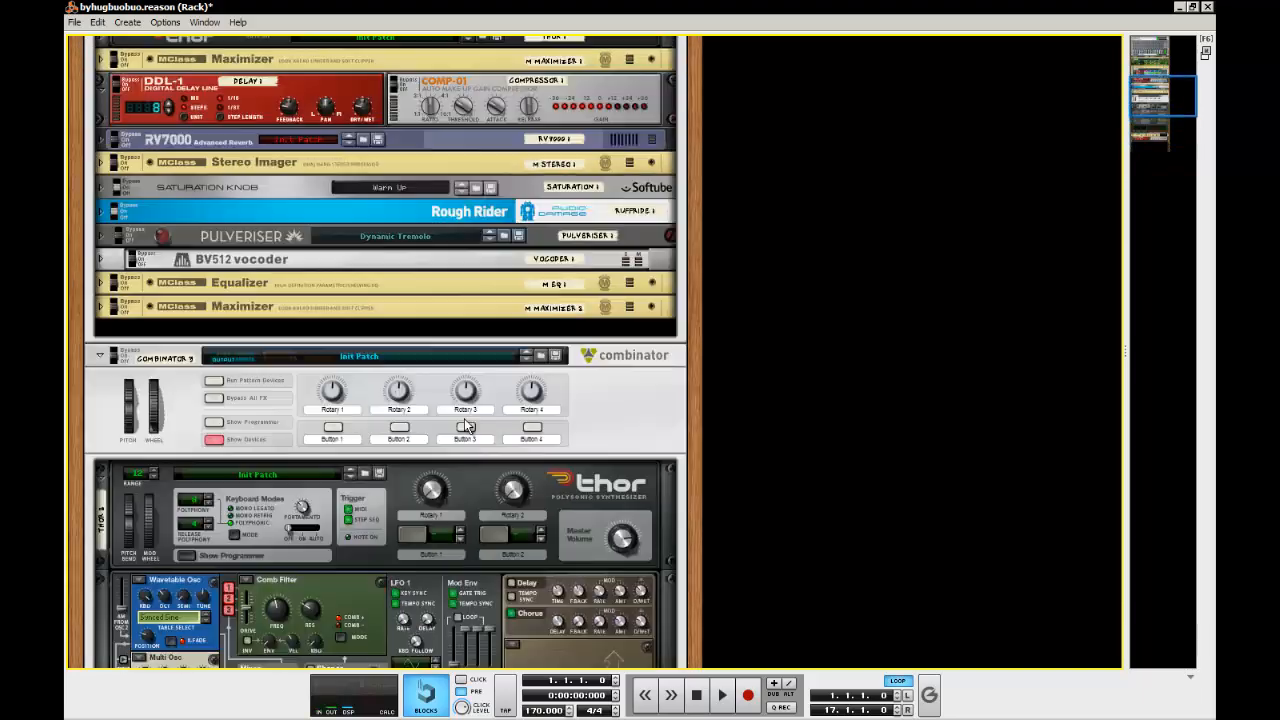
Fold the original DDL-1 and COMP-01 and unfold the original RV7000 for reference
left_click(100, 227)
scroll(100, 229, "down", 9)
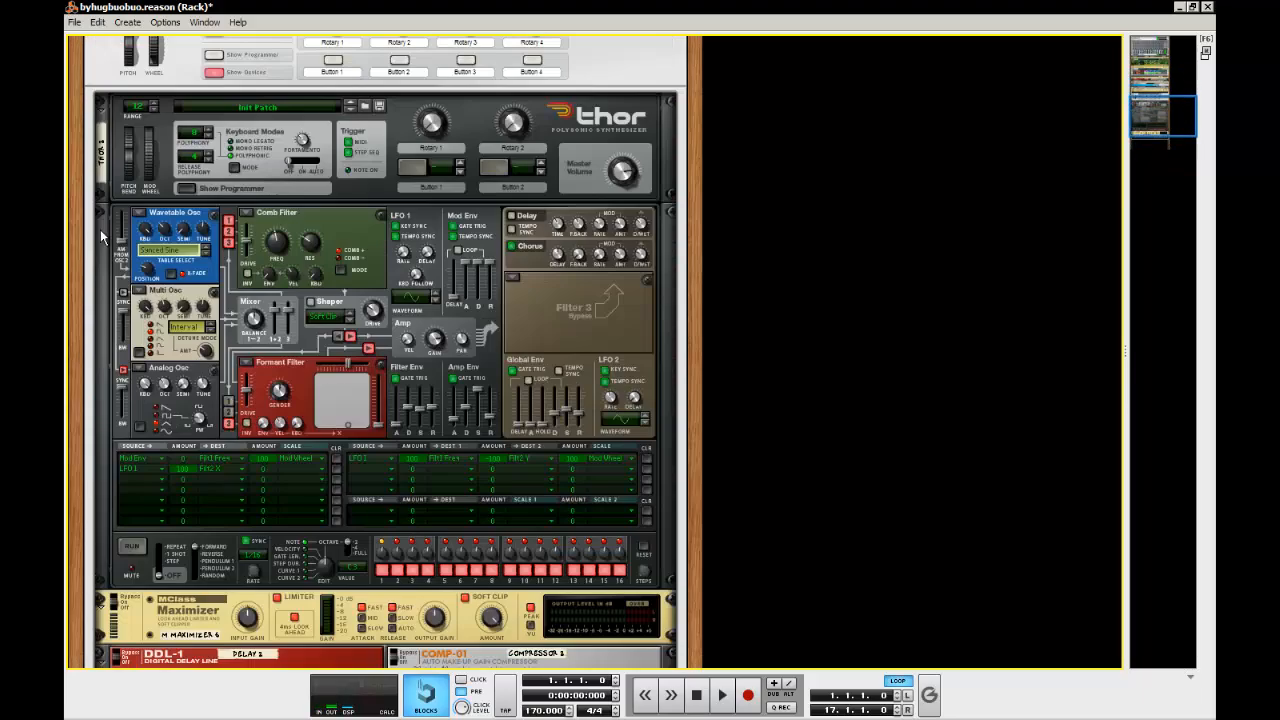
scroll(403, 380, "up", 8)
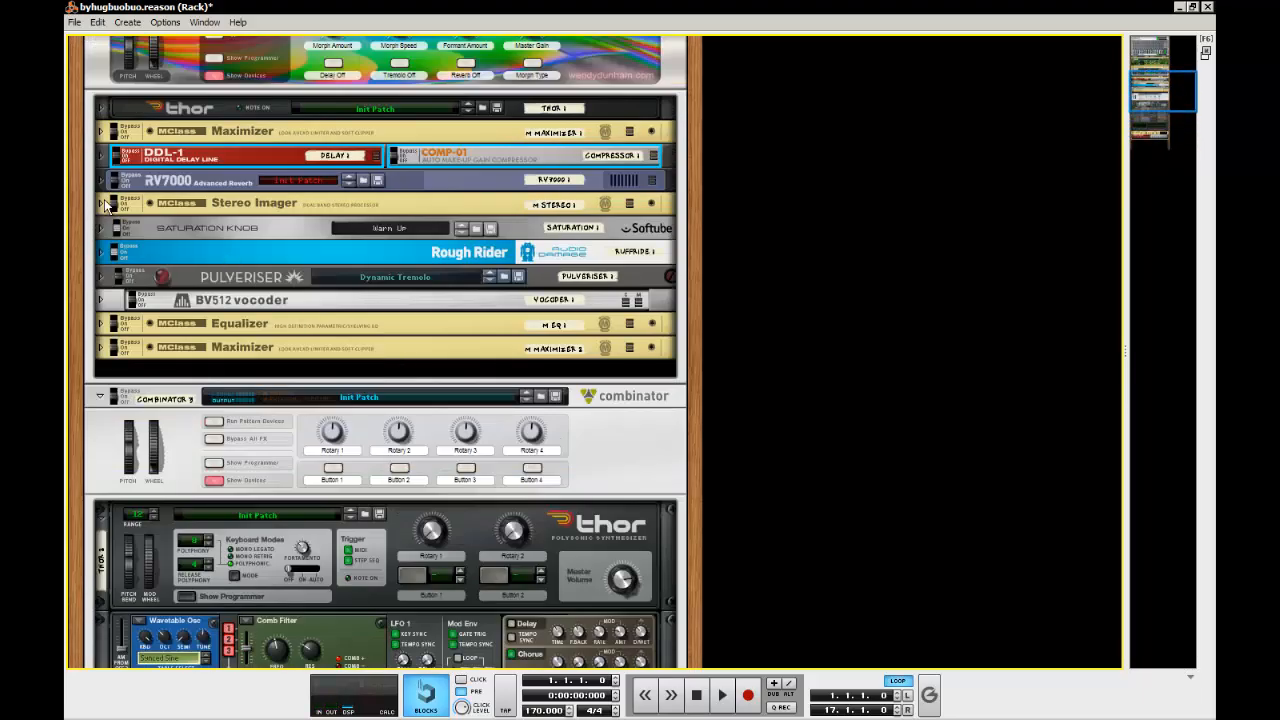
left_click(100, 180)
scroll(379, 300, "down", 10)
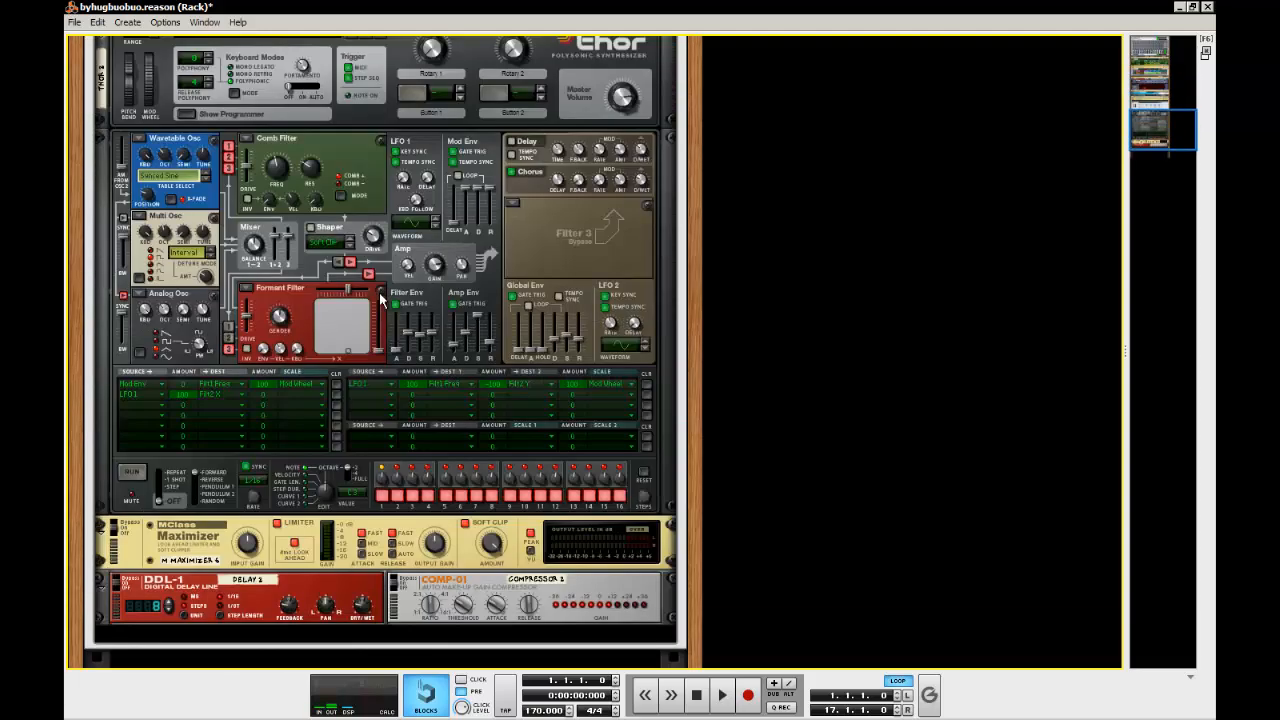
Add an RV7000 Advanced Reverb after the new COMP-01 and open its remote programmer
right_click(659, 551)
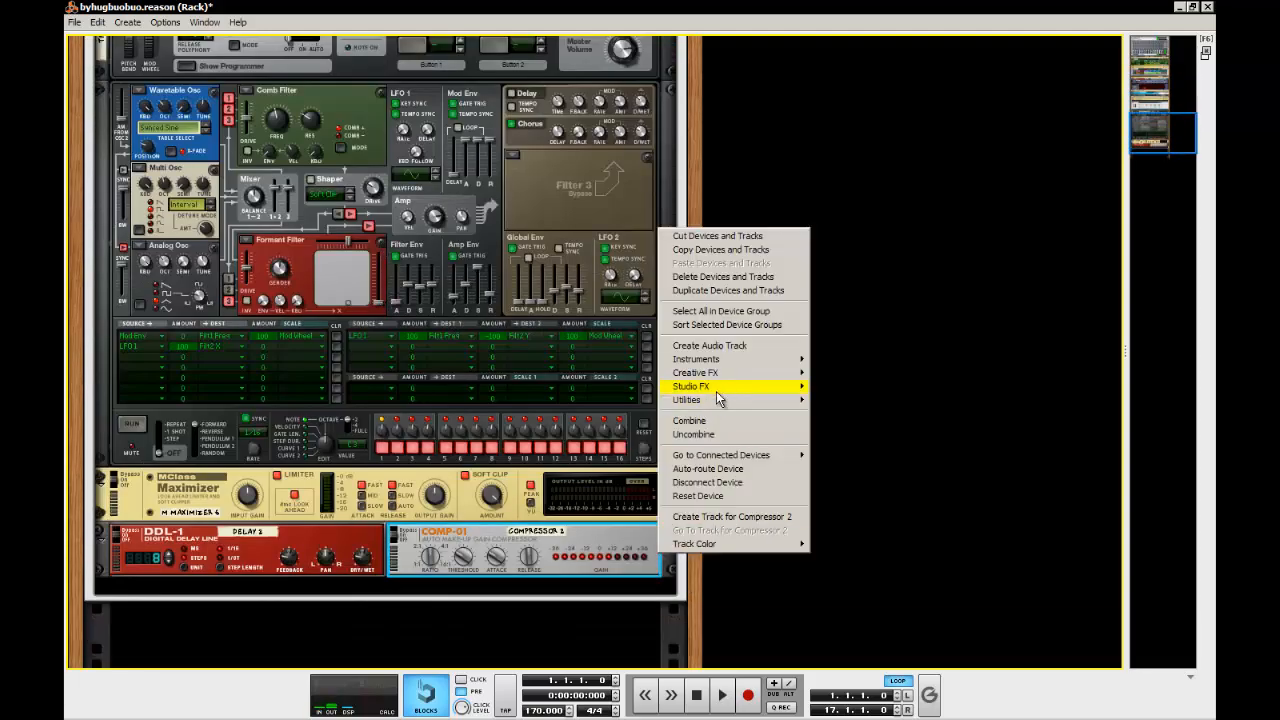
mouse_move(716, 391)
left_click(850, 78)
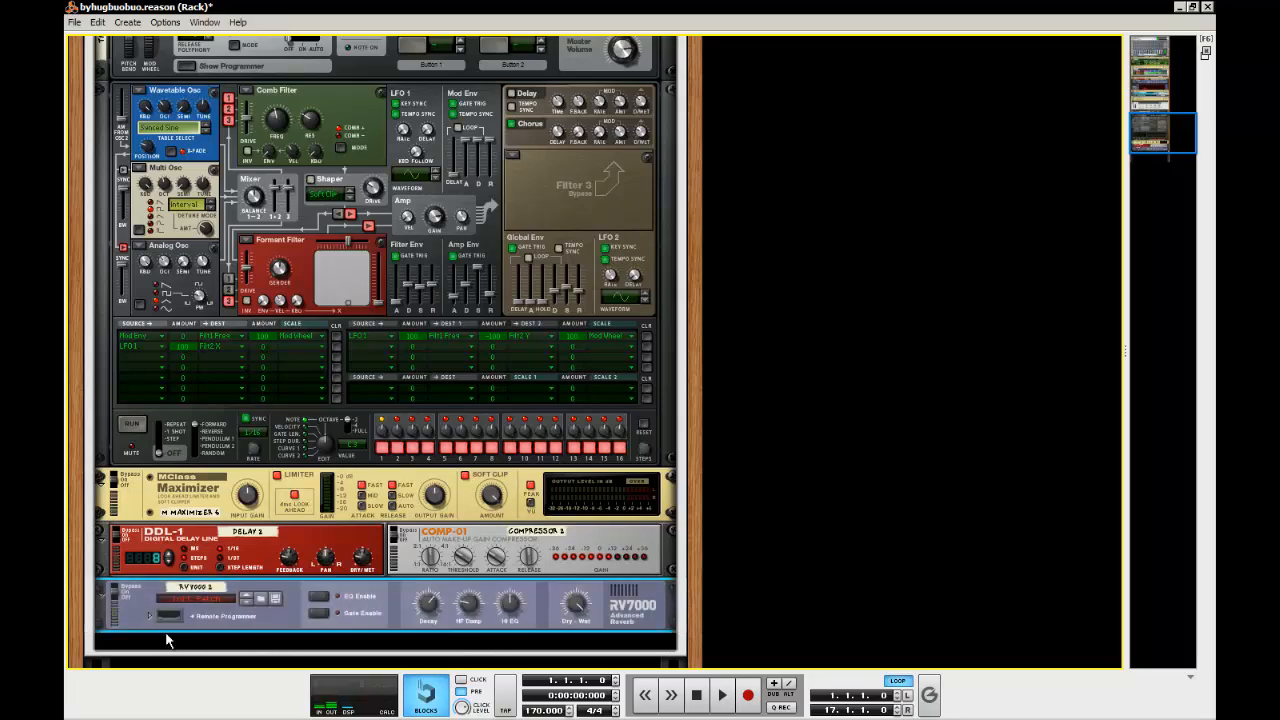
left_click(150, 616)
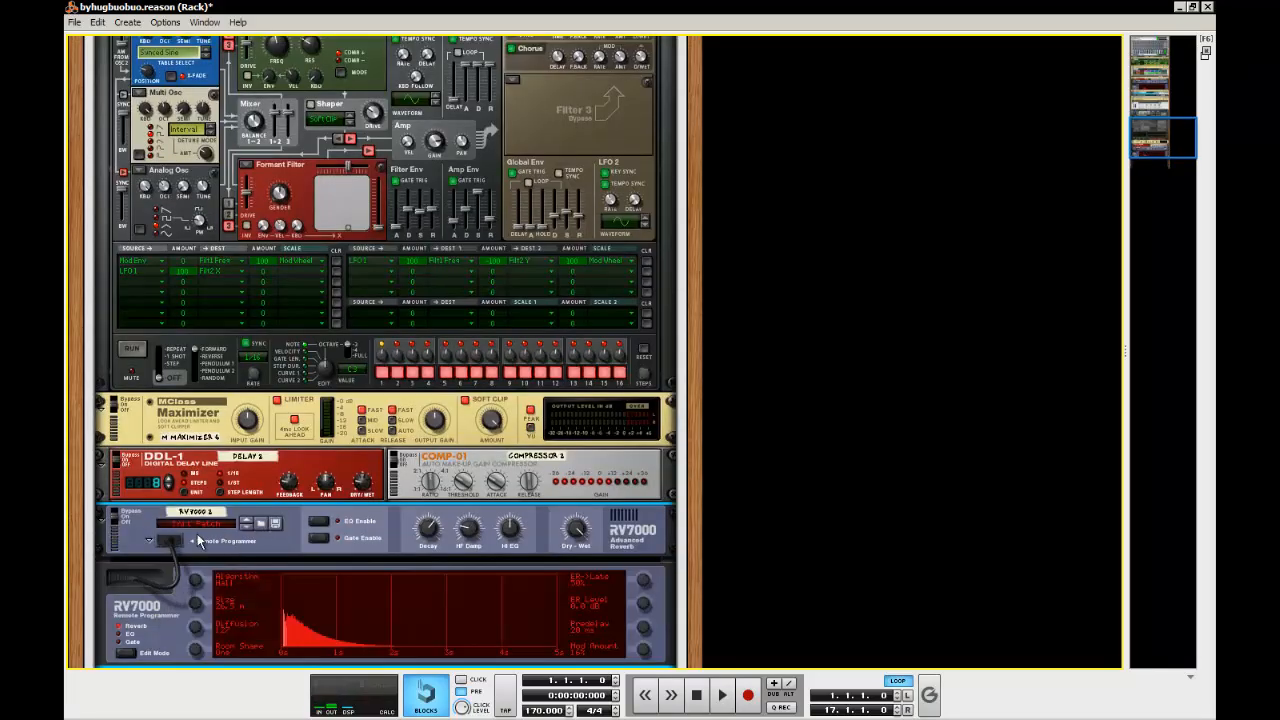
scroll(273, 568, "up", 5)
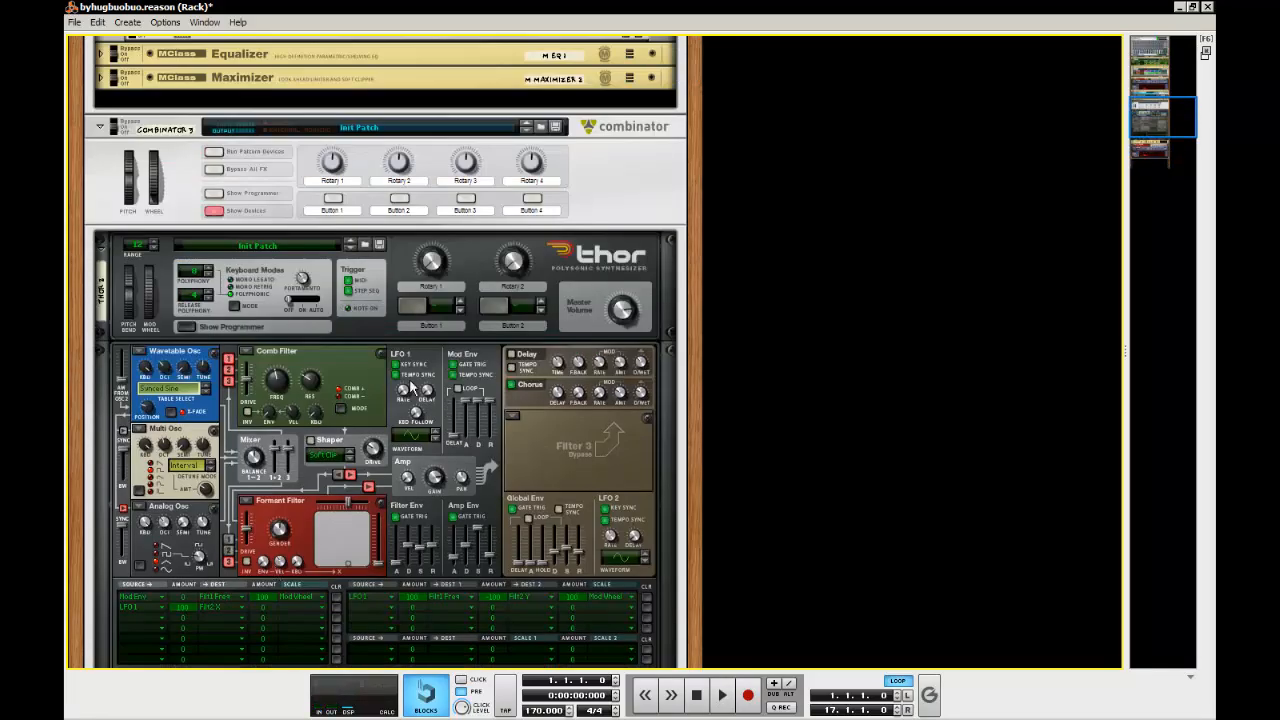
scroll(358, 323, "down", 2)
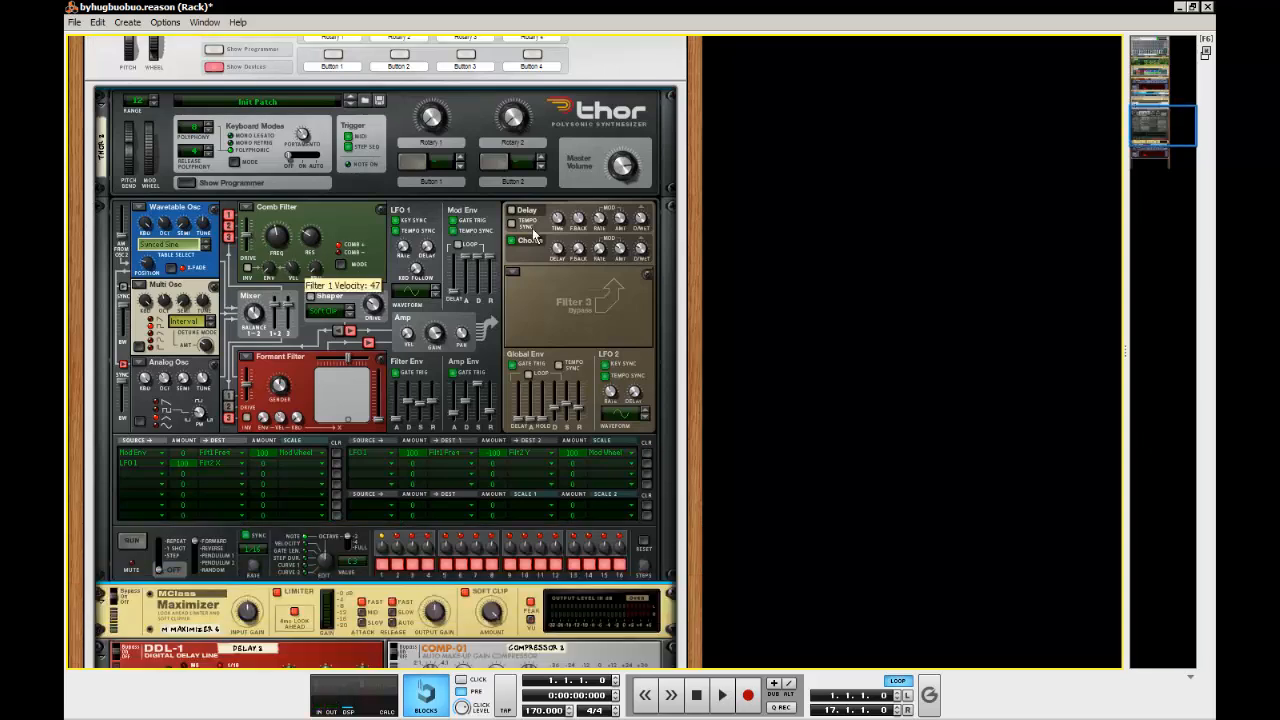
right_click(362, 170)
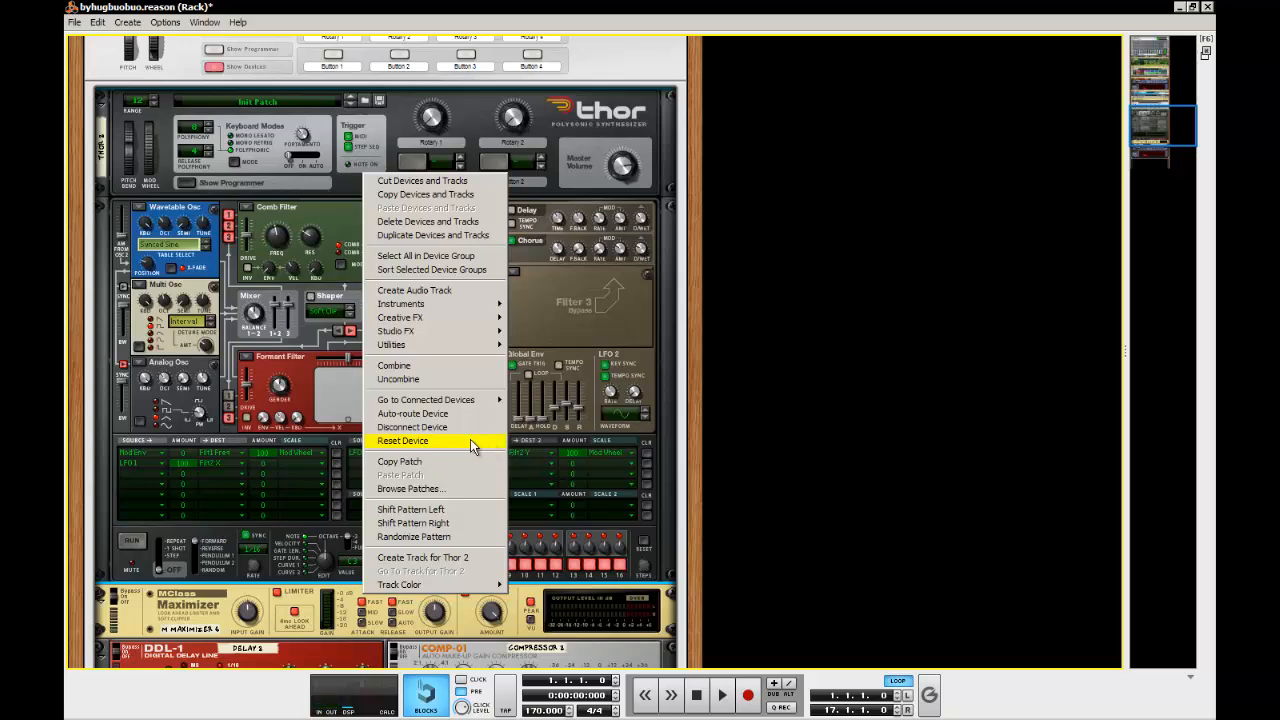
left_click(975, 407)
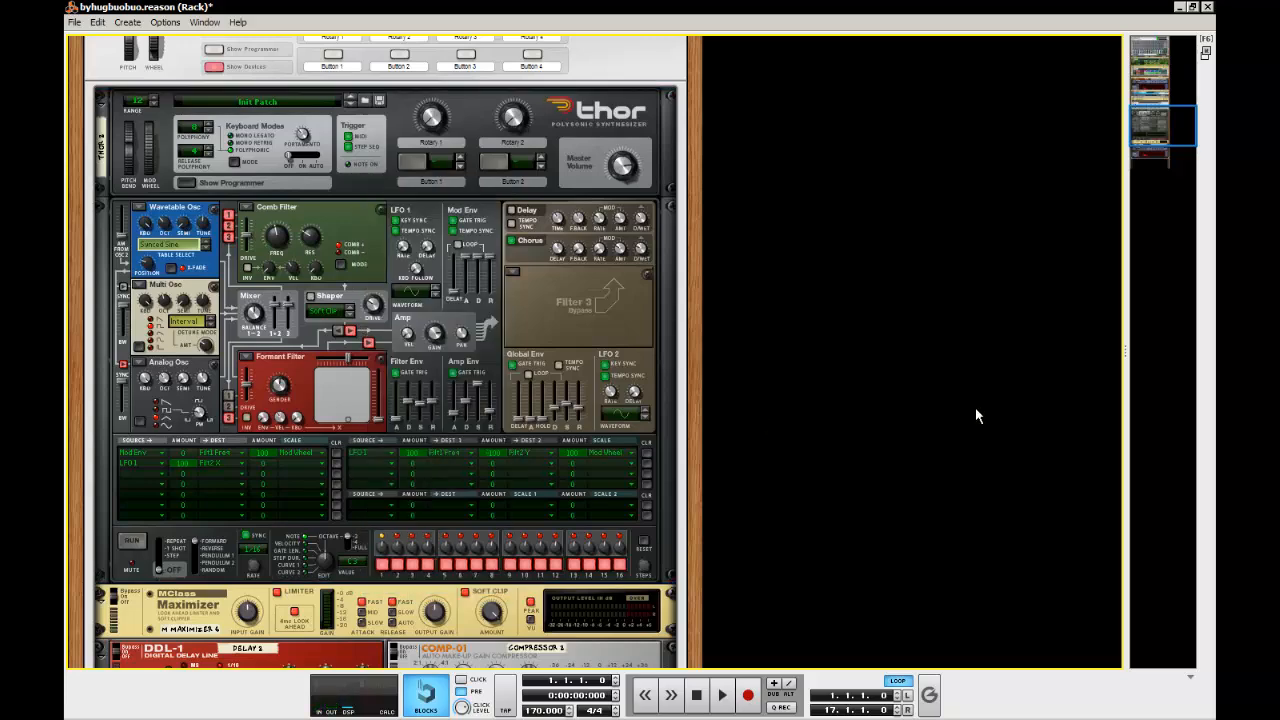
Set the new RV7000's algorithm to Room and reduce its size to match the original reverb
scroll(621, 424, "down", 3)
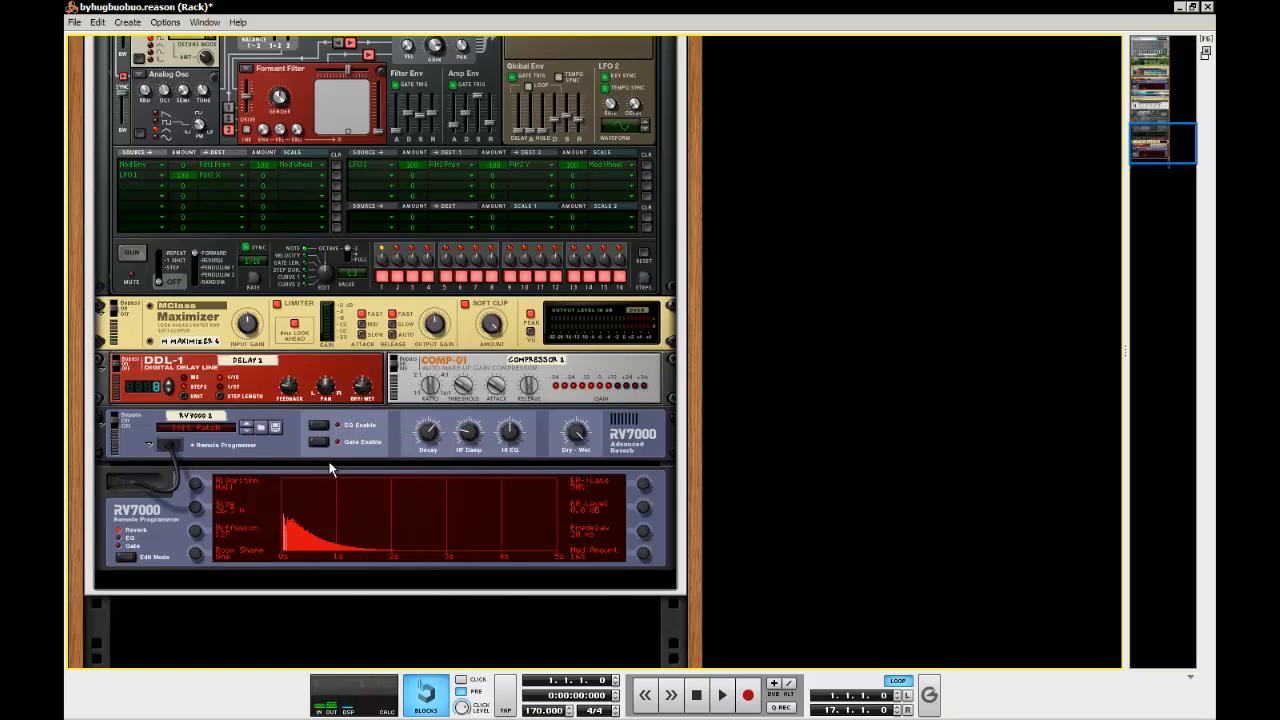
left_click_drag(197, 510, 204, 639)
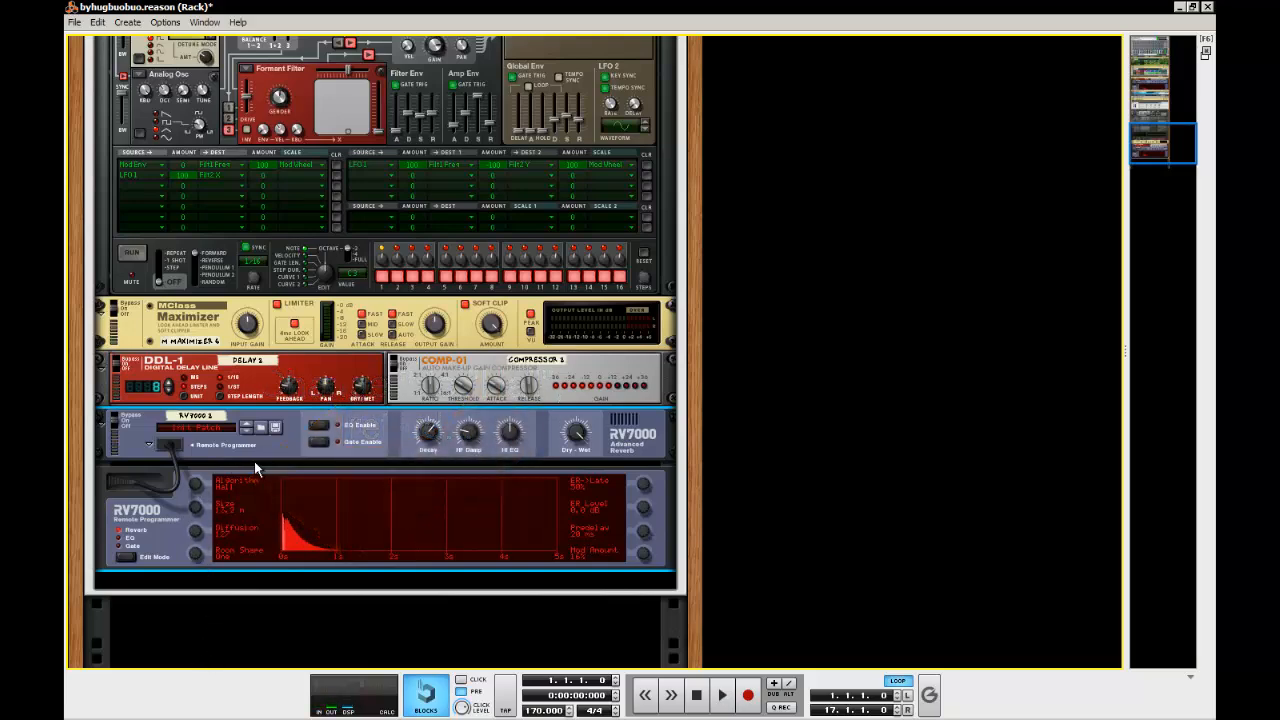
scroll(255, 460, "down", 5)
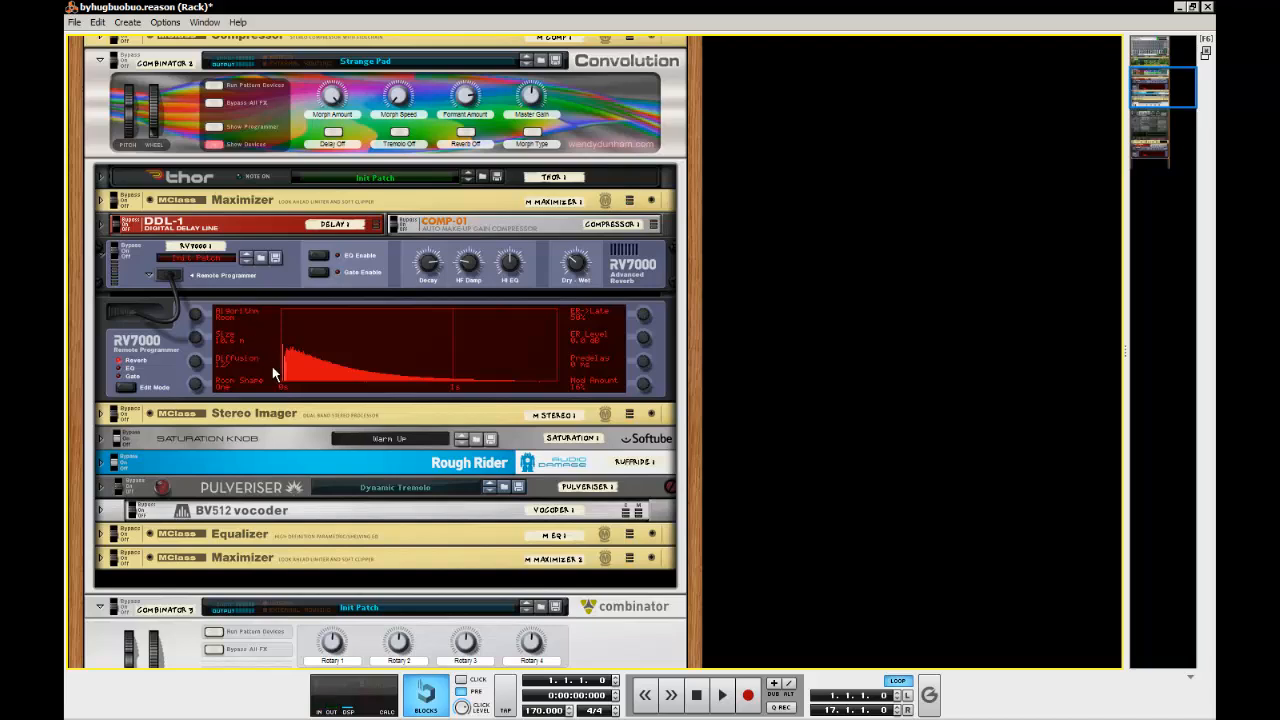
scroll(272, 366, "down", 5)
scroll(272, 361, "down", 6)
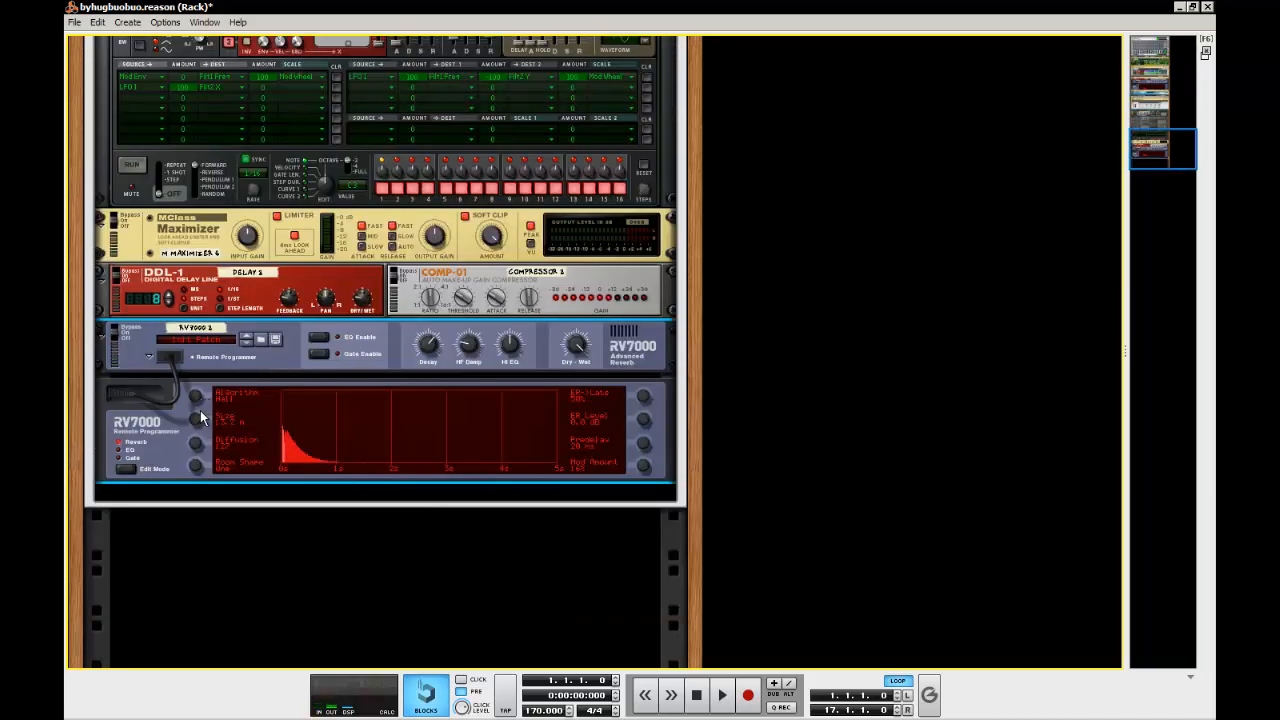
left_click_drag(200, 411, 198, 435)
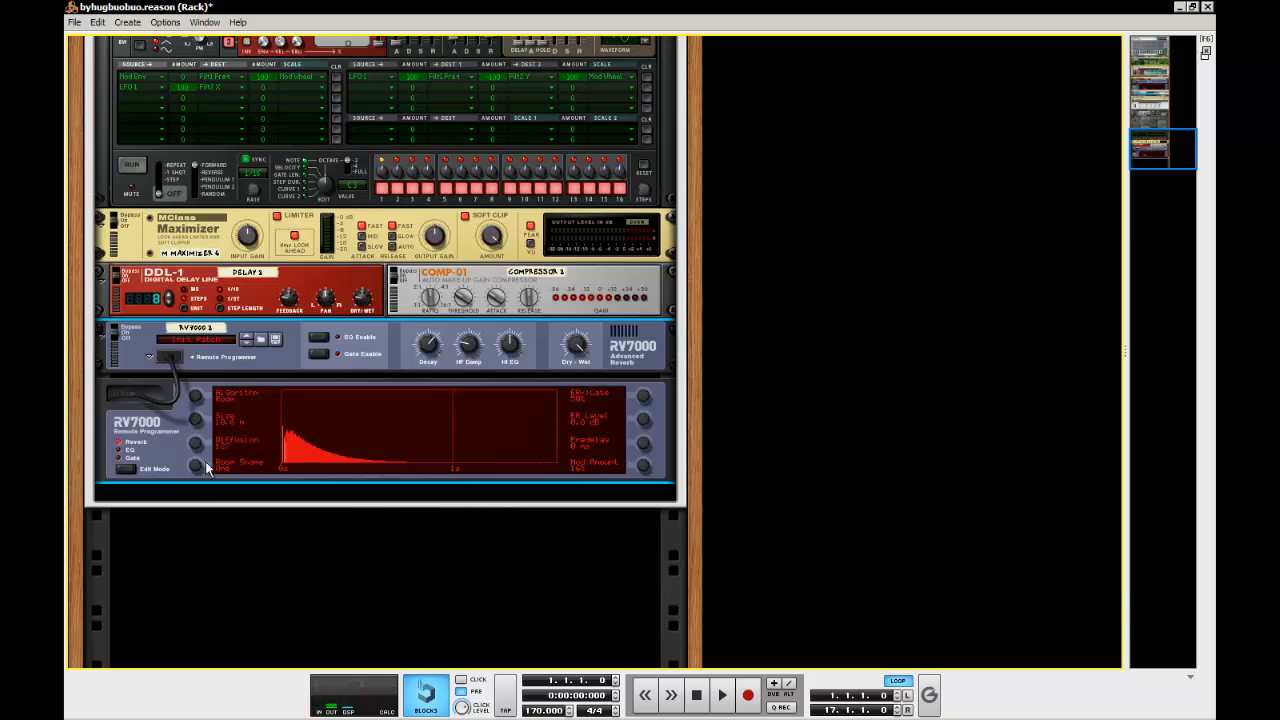
left_click_drag(184, 469, 180, 529)
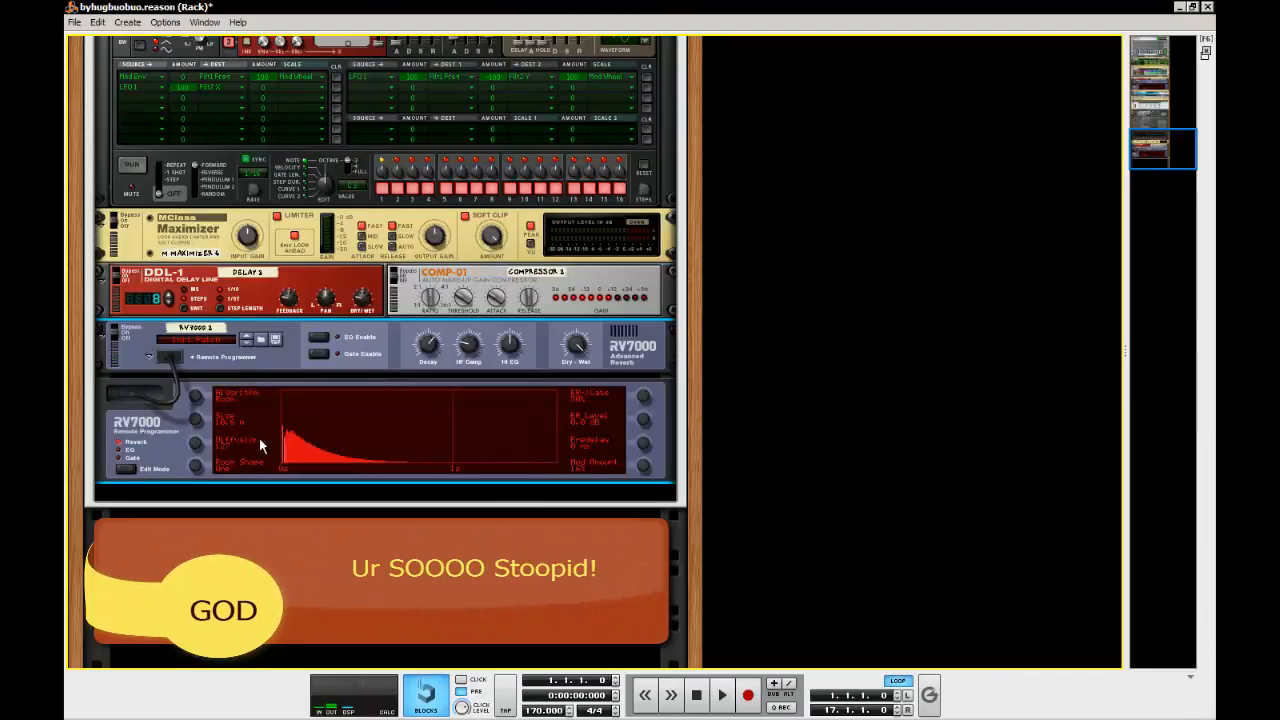
Raise the new RV7000's decay and set its dry/wet balance to 48, using the original RV7000 as reference
scroll(262, 438, "up", 3)
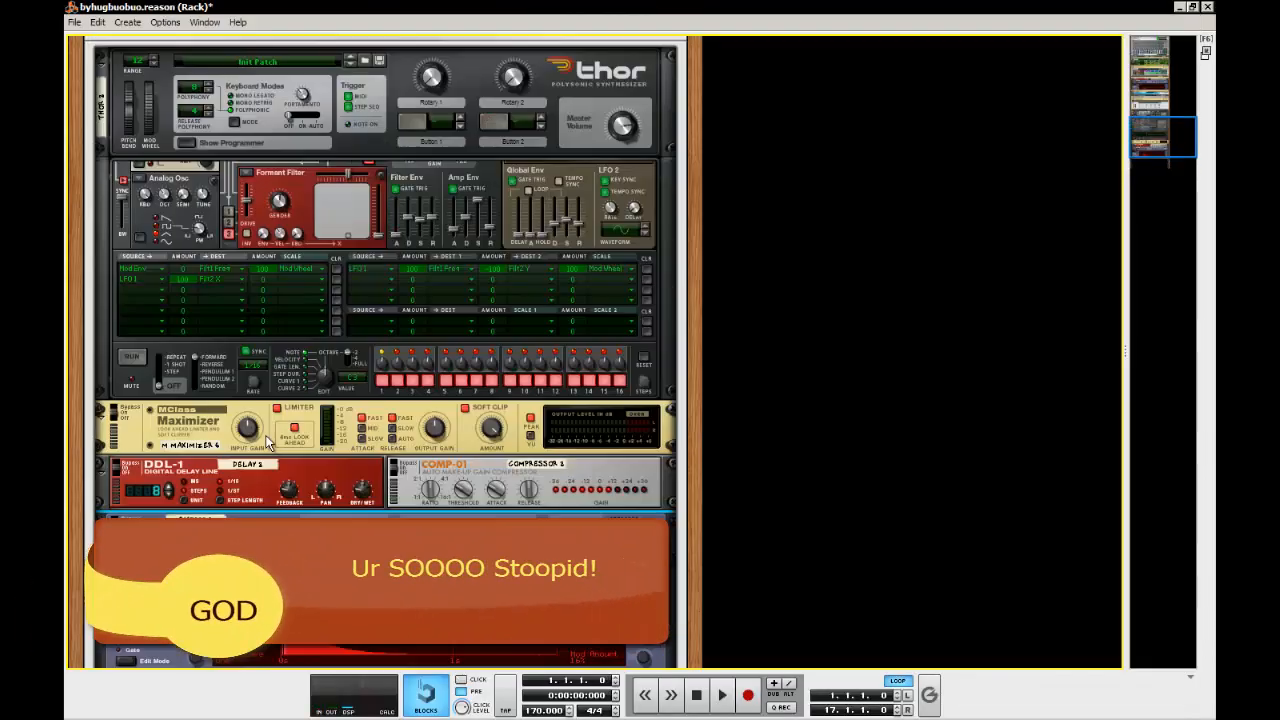
scroll(266, 440, "down", 5)
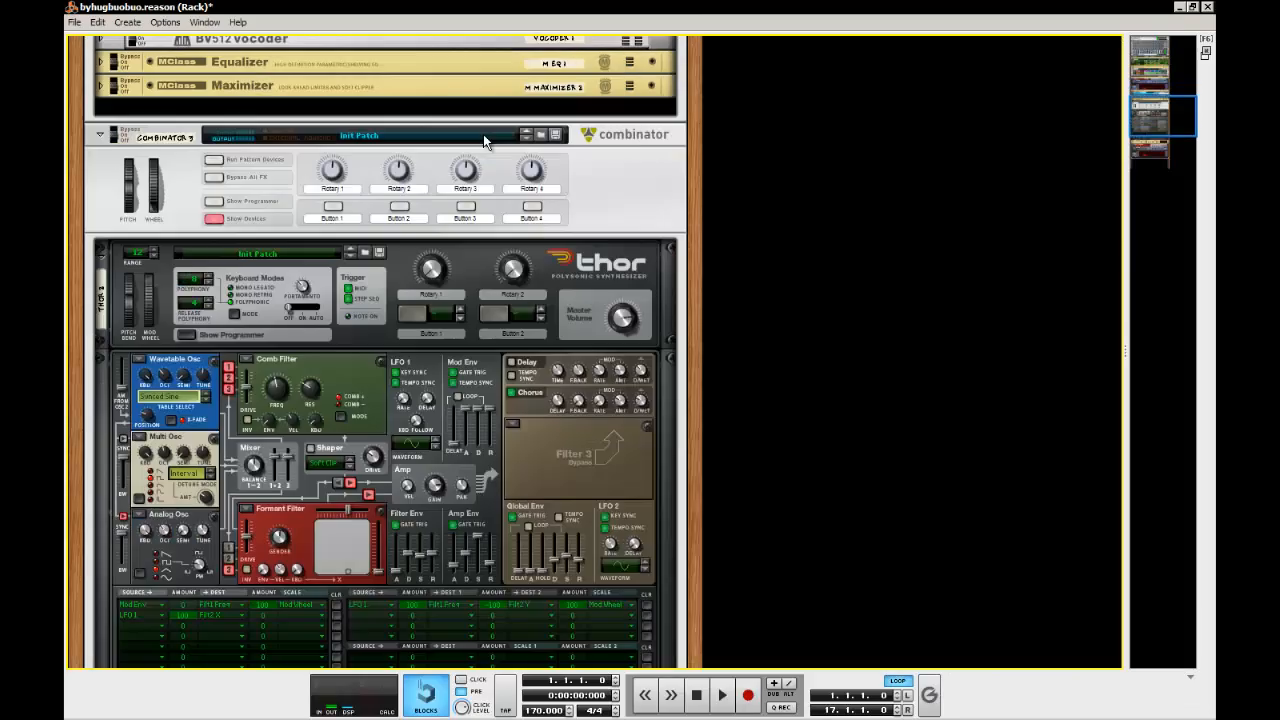
scroll(426, 278, "down", 5)
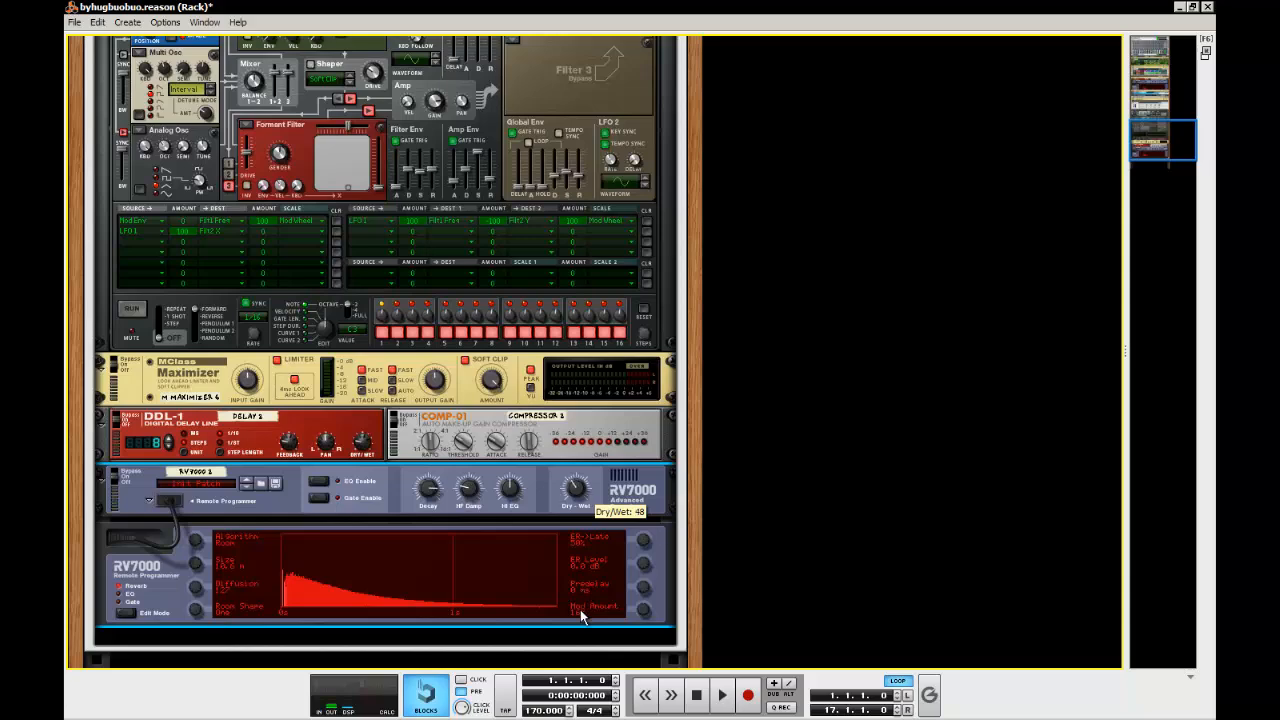
scroll(570, 560, "up", 2)
scroll(564, 500, "down", 6)
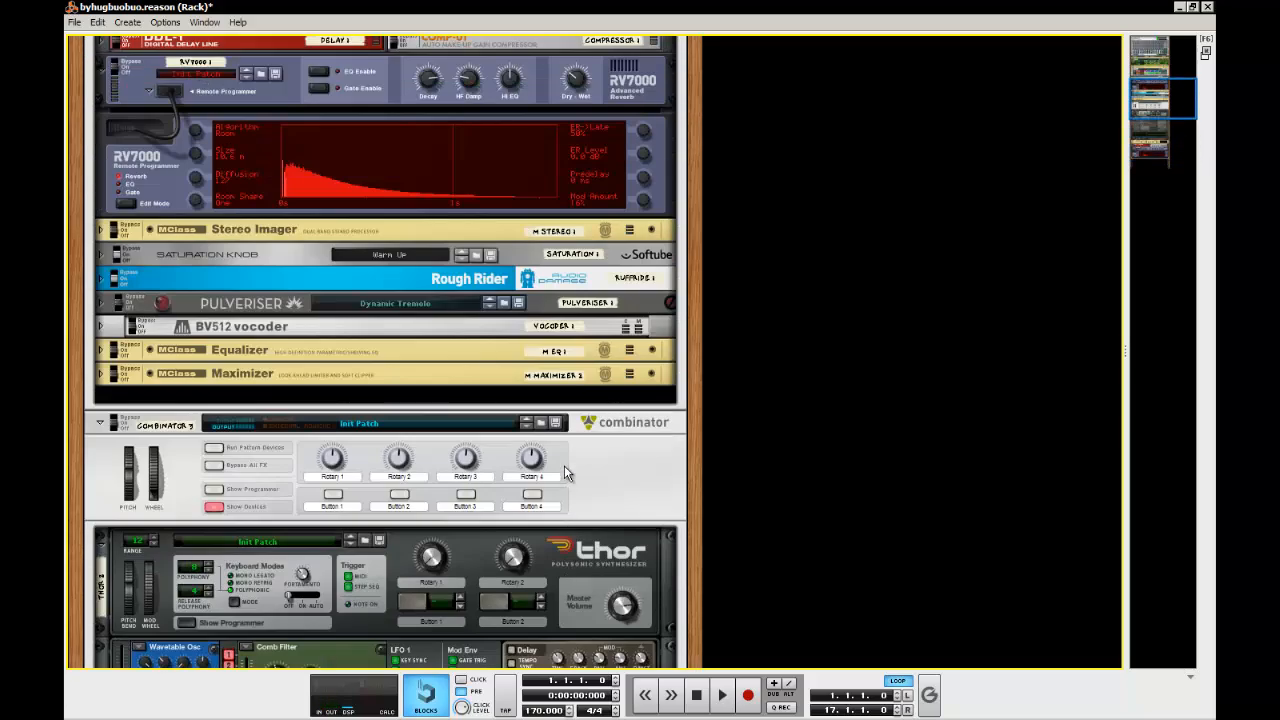
scroll(566, 400, "up", 3)
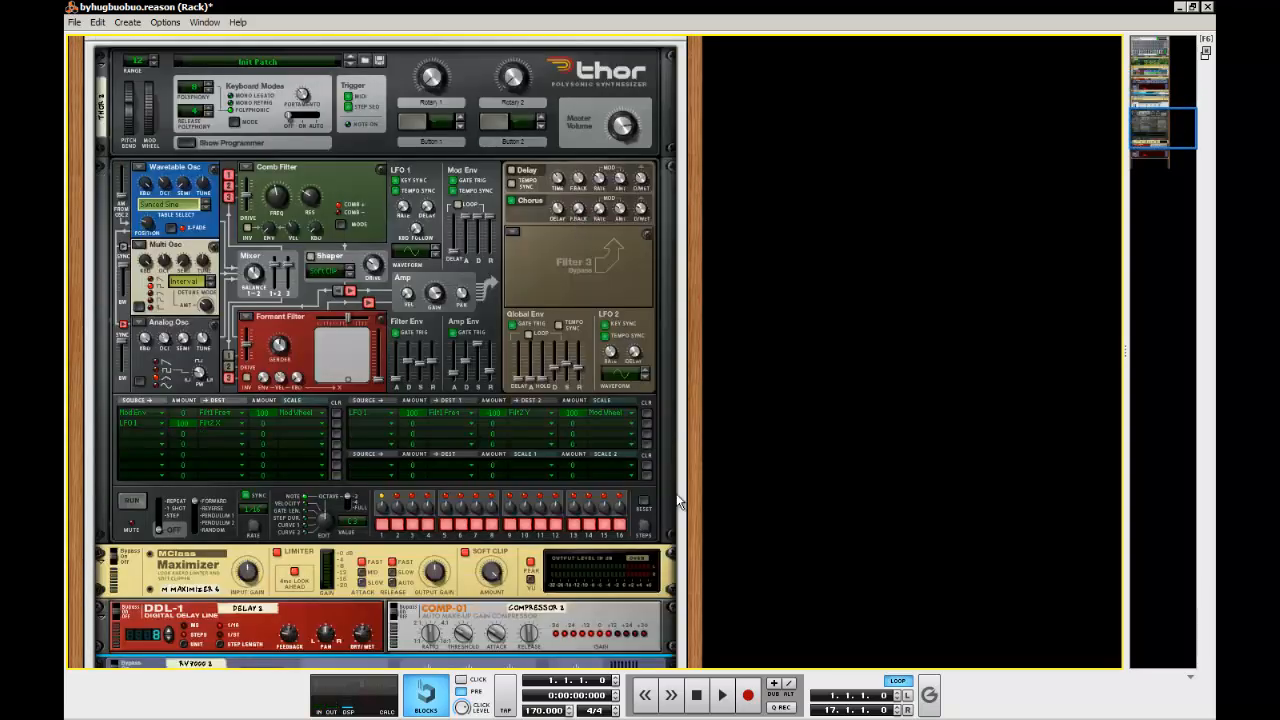
Compare the new RV7000's settings with the original reverb and close the new RV7000's remote programmer
scroll(690, 498, "down", 5)
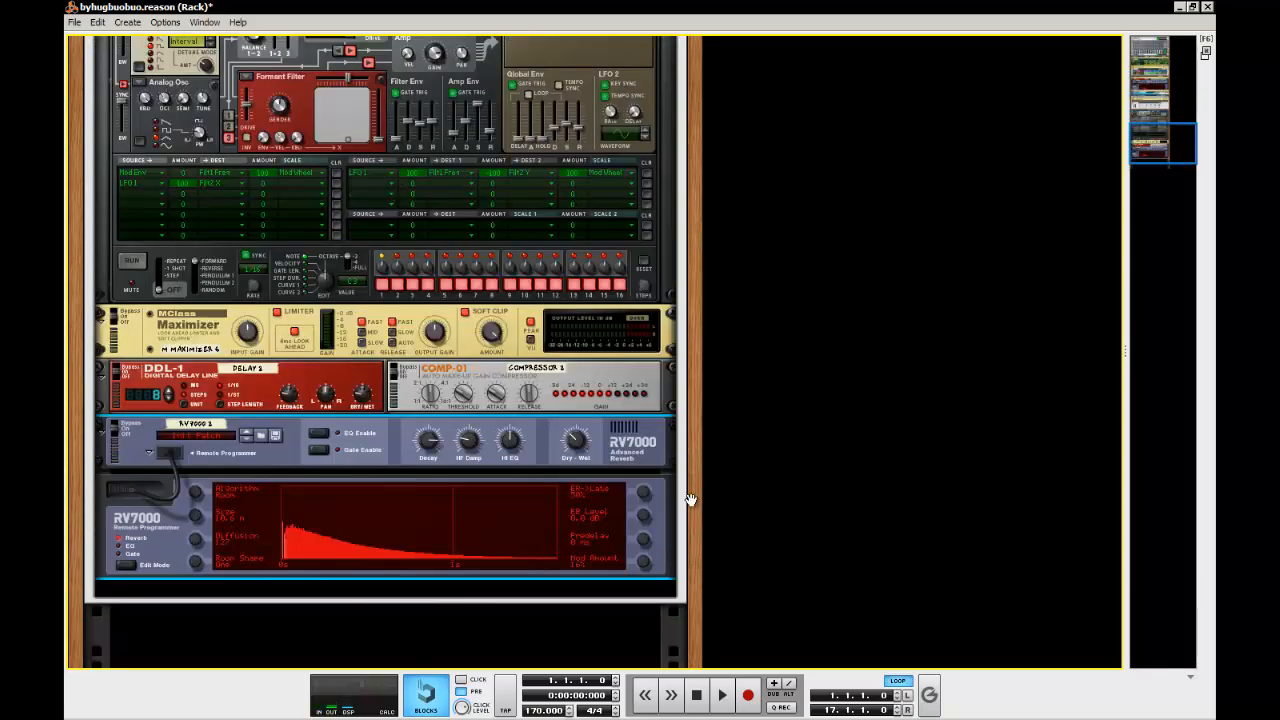
scroll(678, 496, "down", 1)
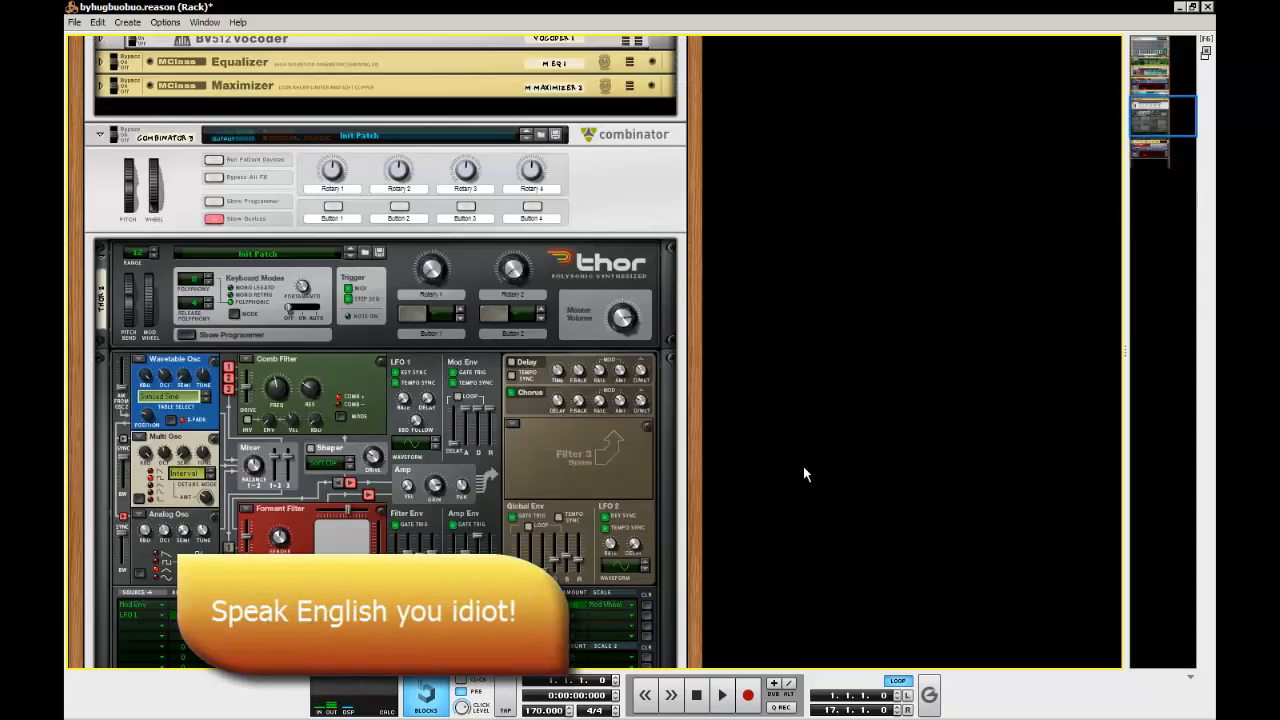
scroll(803, 466, "up", 6)
scroll(803, 466, "up", 6)
scroll(803, 466, "down", 15)
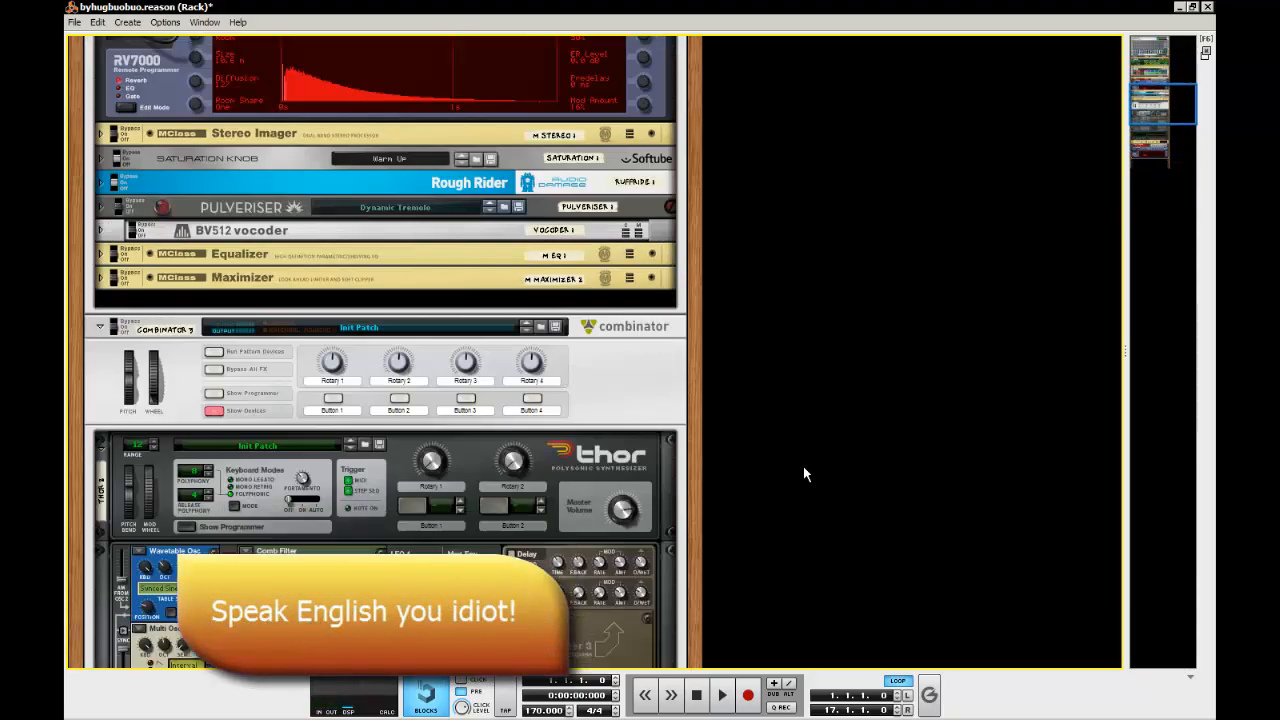
scroll(239, 516, "down", 3)
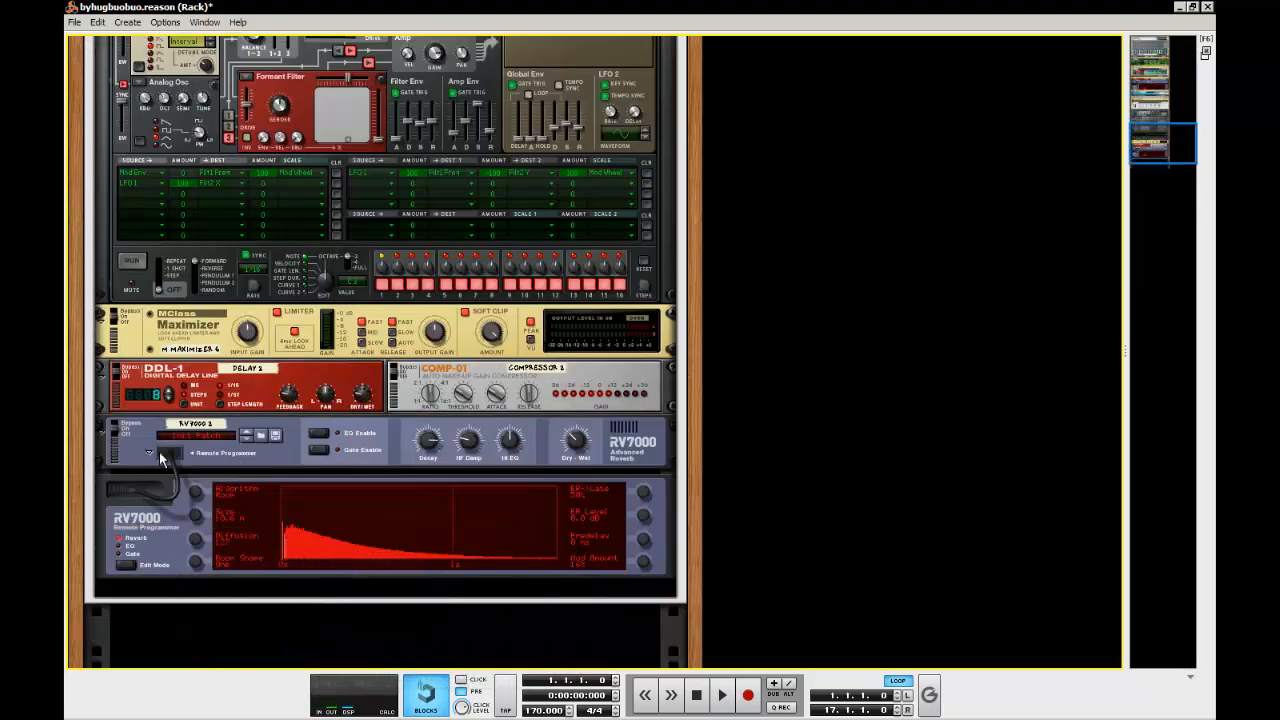
left_click(150, 460)
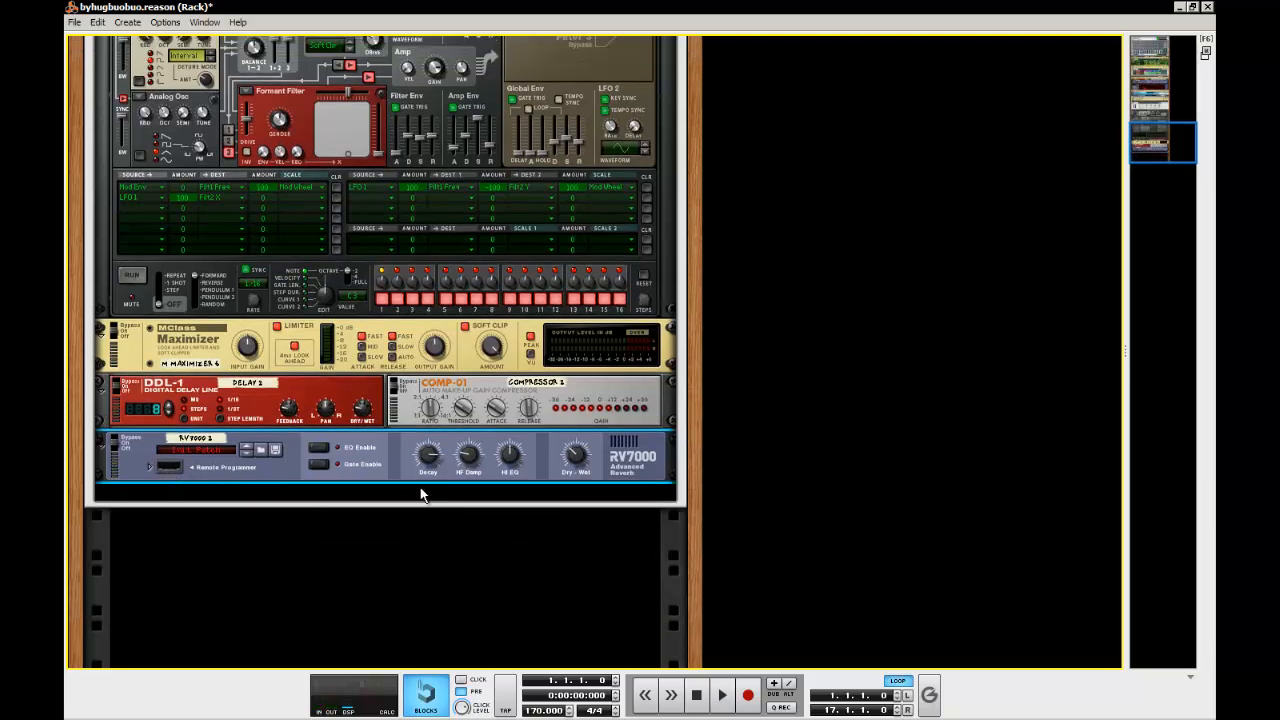
Fold the original RV7000 and unfold the original Stereo Imager for reference
scroll(811, 467, "up", 5)
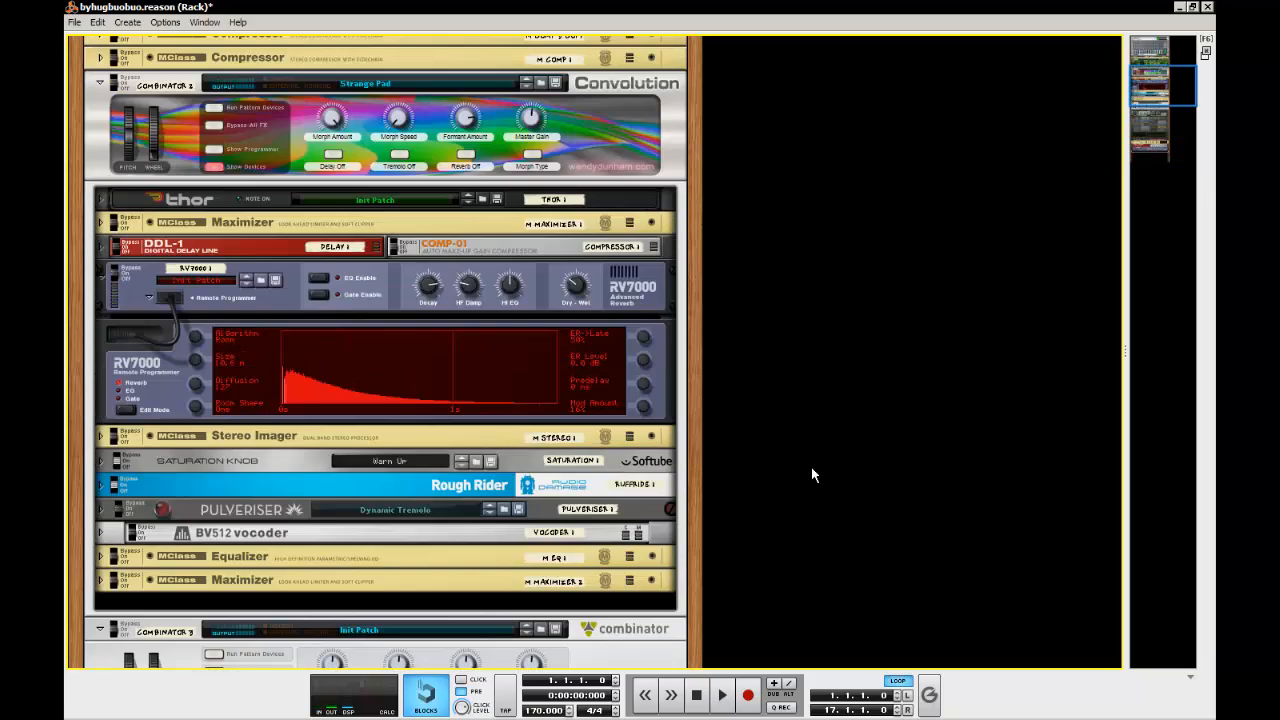
scroll(811, 467, "up", 5)
scroll(811, 467, "down", 10)
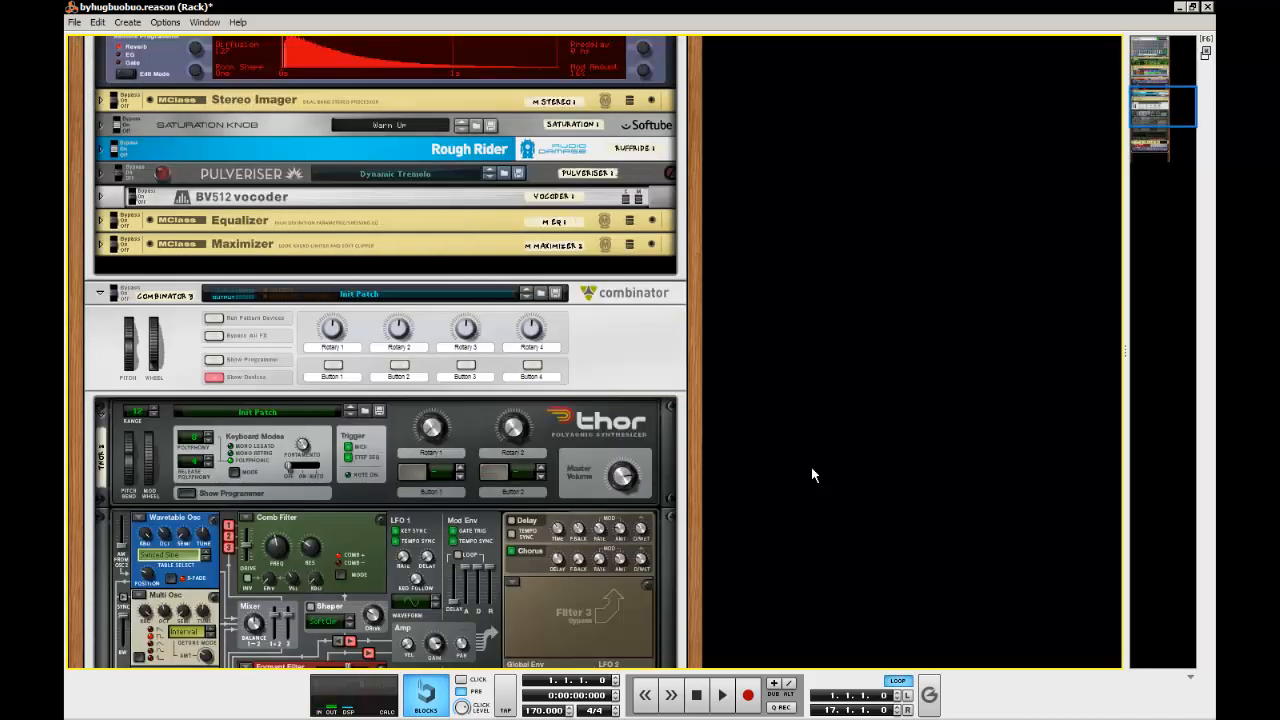
scroll(812, 475, "down", 10)
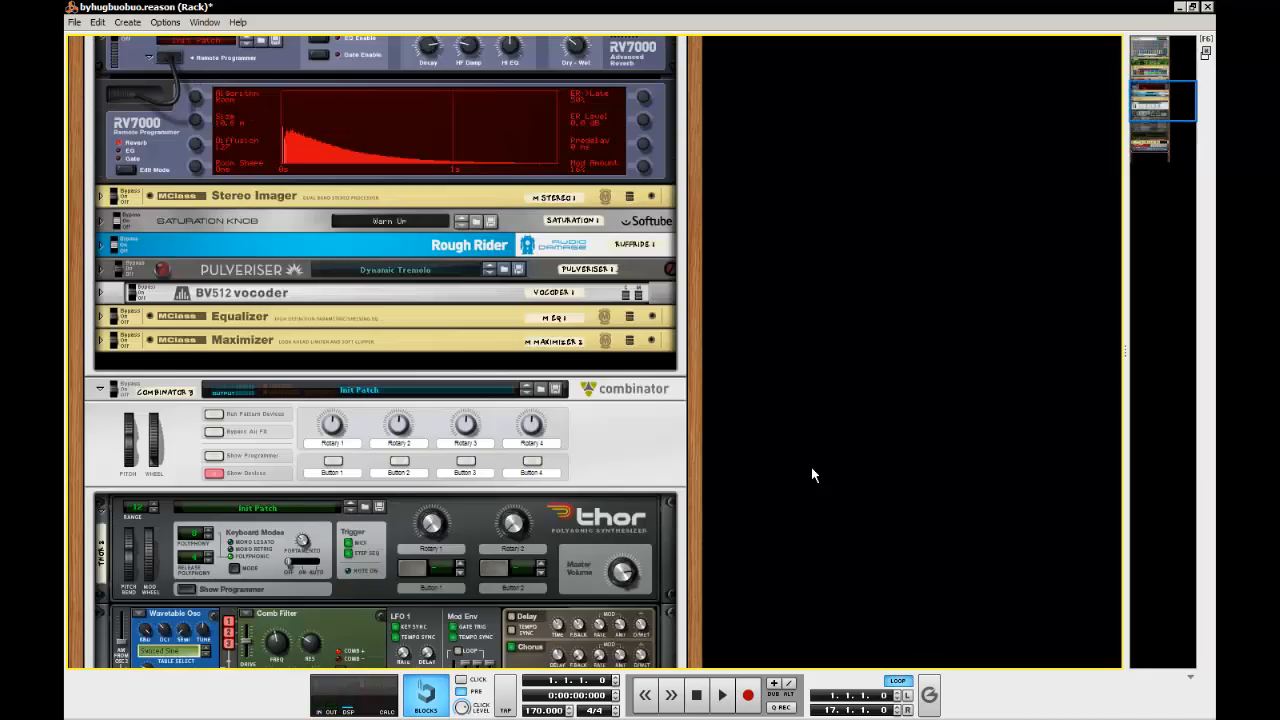
scroll(812, 475, "up", 1)
left_click(101, 86)
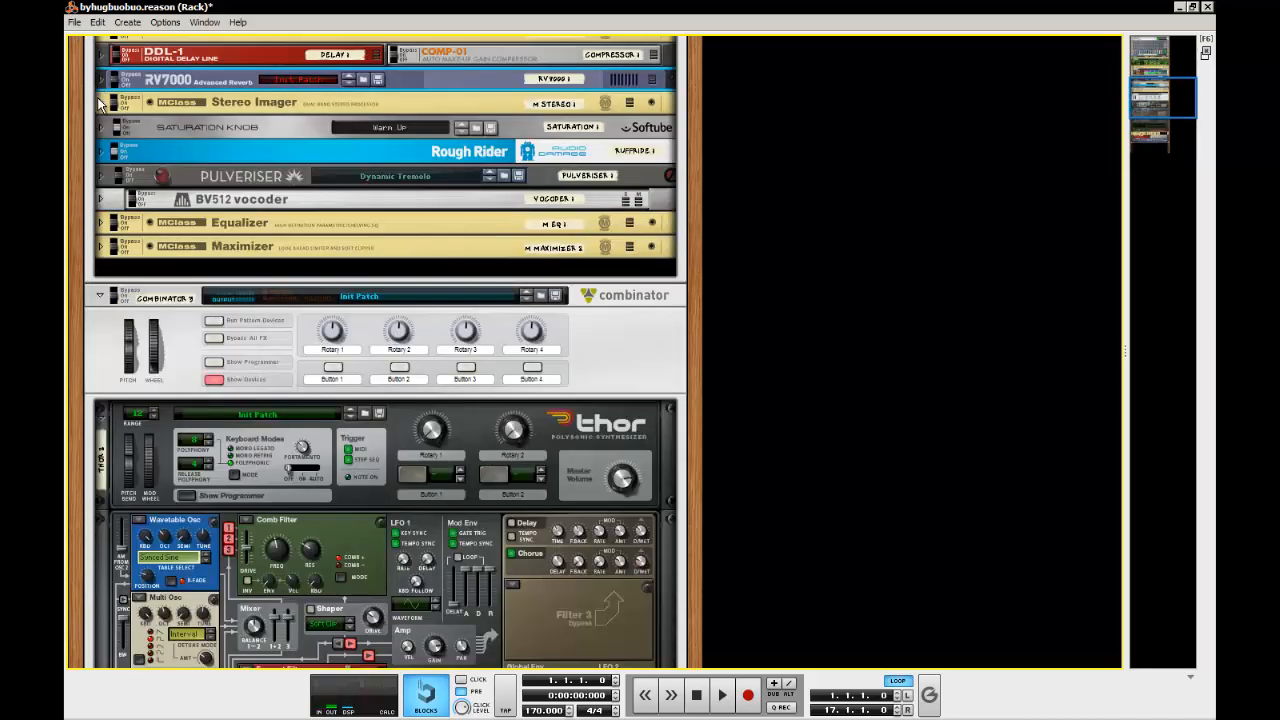
left_click(101, 100)
Add an MClass Stereo Imager after the new RV7000 in the new Combinator
scroll(494, 145, "down", 10)
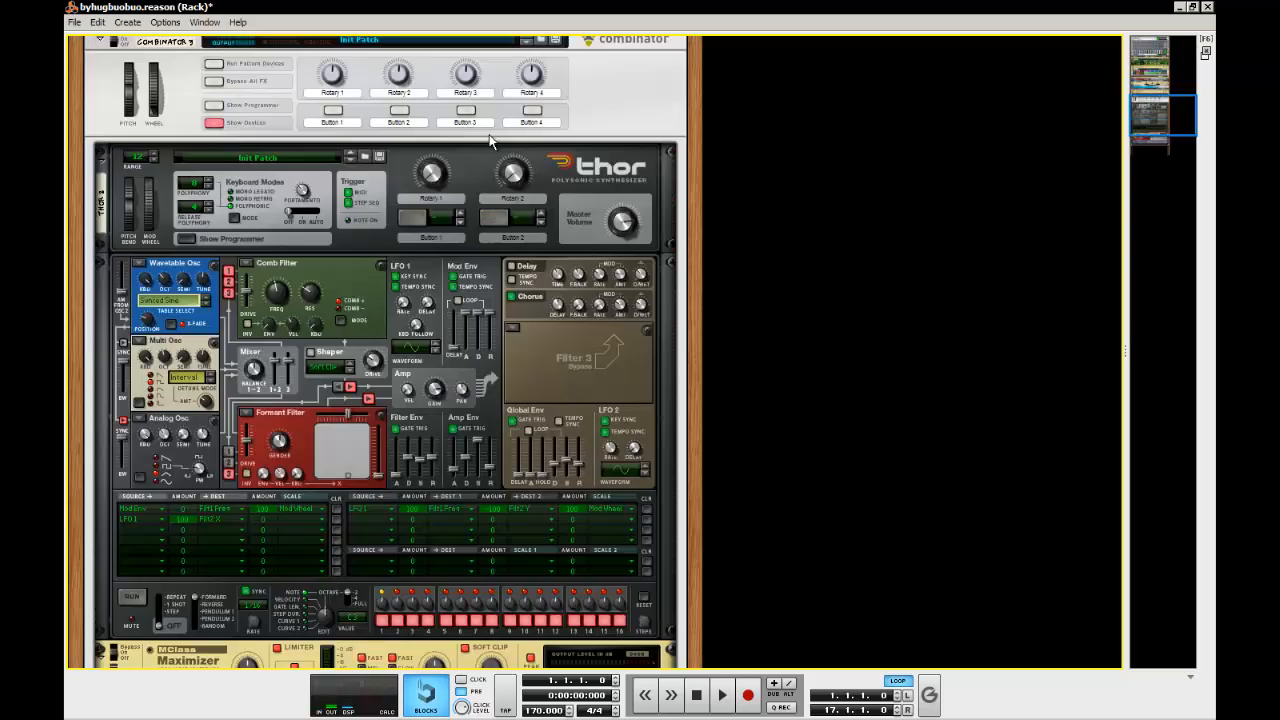
right_click(638, 480)
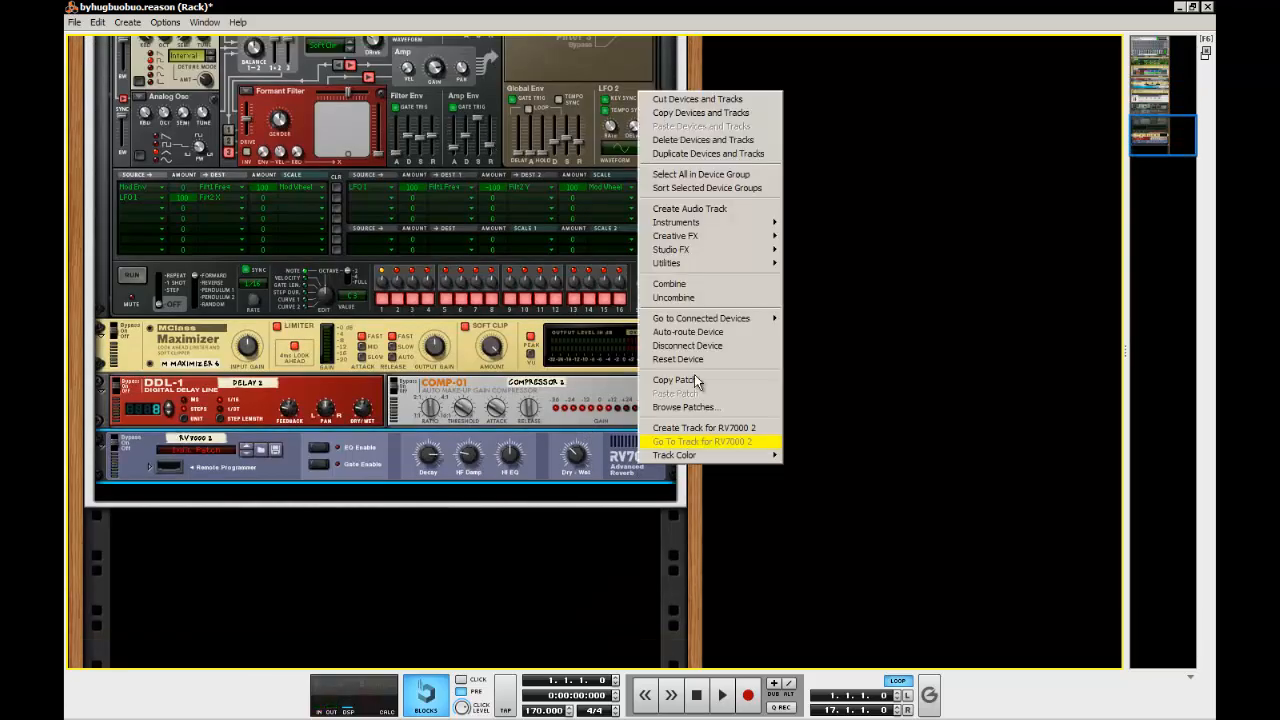
mouse_move(726, 253)
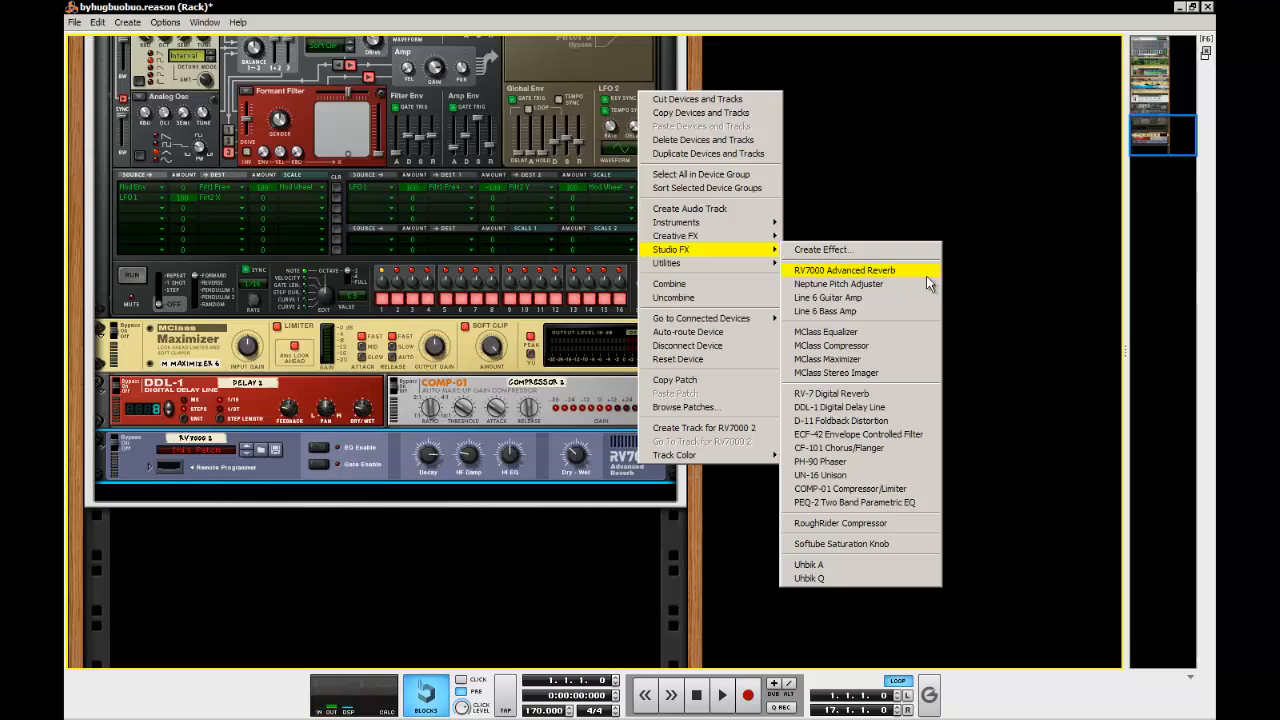
left_click(893, 372)
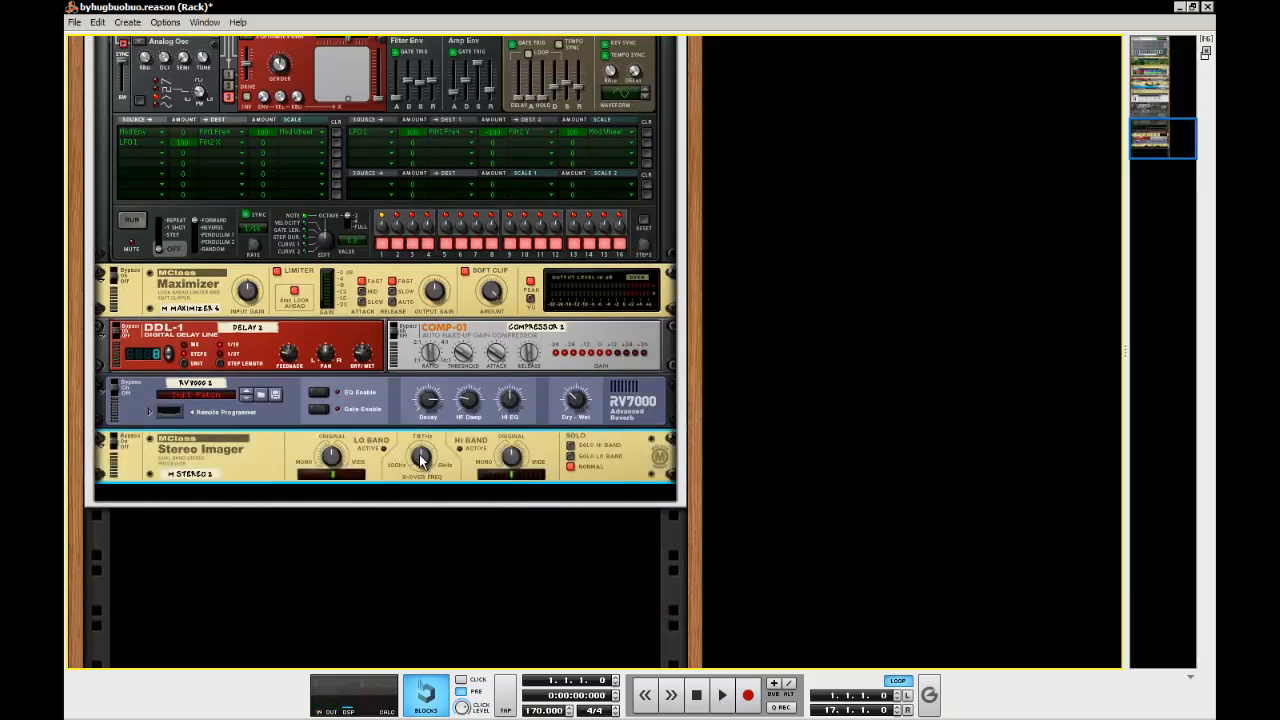
Match the new Stereo Imager's crossover frequency and band widths to the original Stereo Imager
scroll(420, 457, "up", 10)
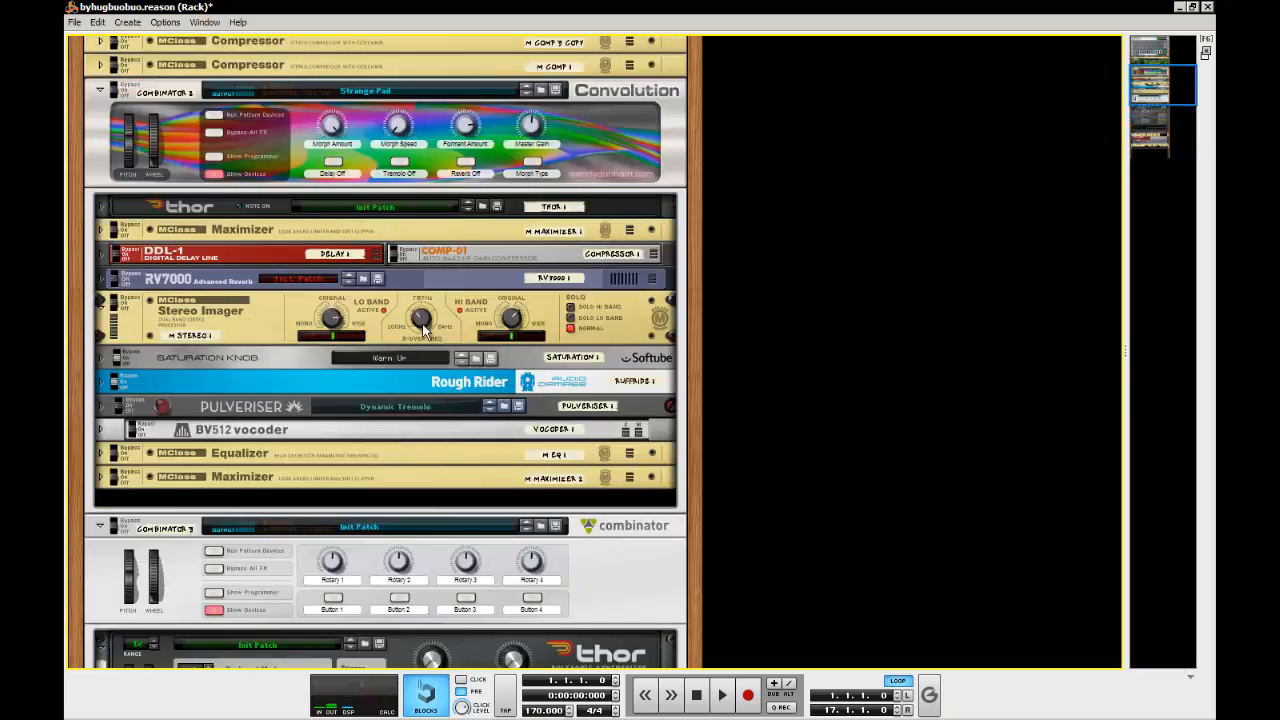
scroll(422, 321, "down", 15)
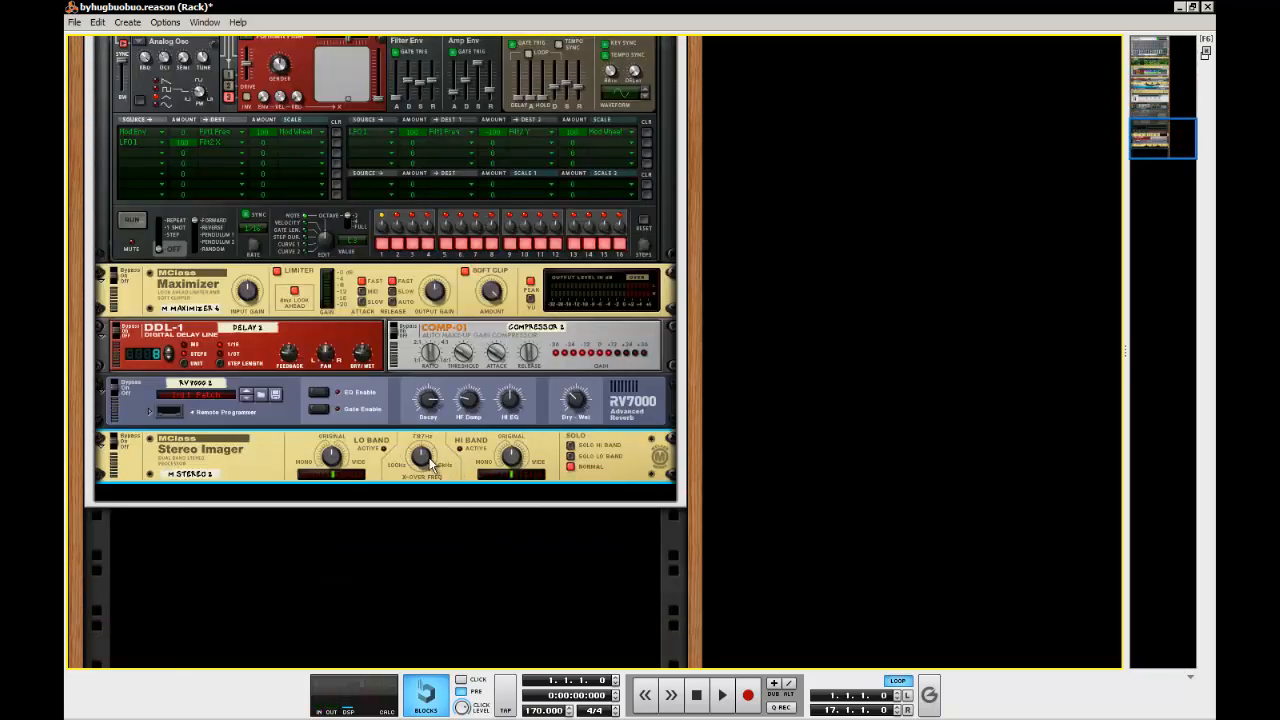
left_click_drag(428, 456, 430, 505)
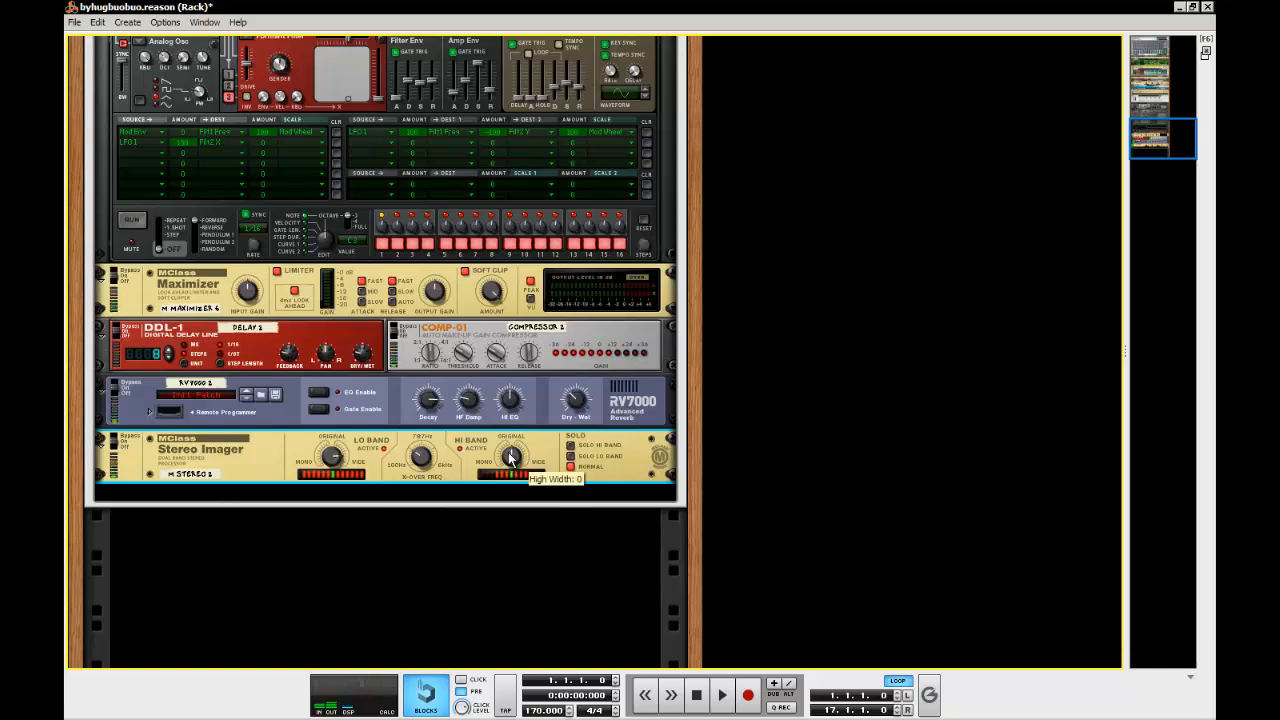
left_click_drag(510, 441, 509, 427)
left_click(775, 452)
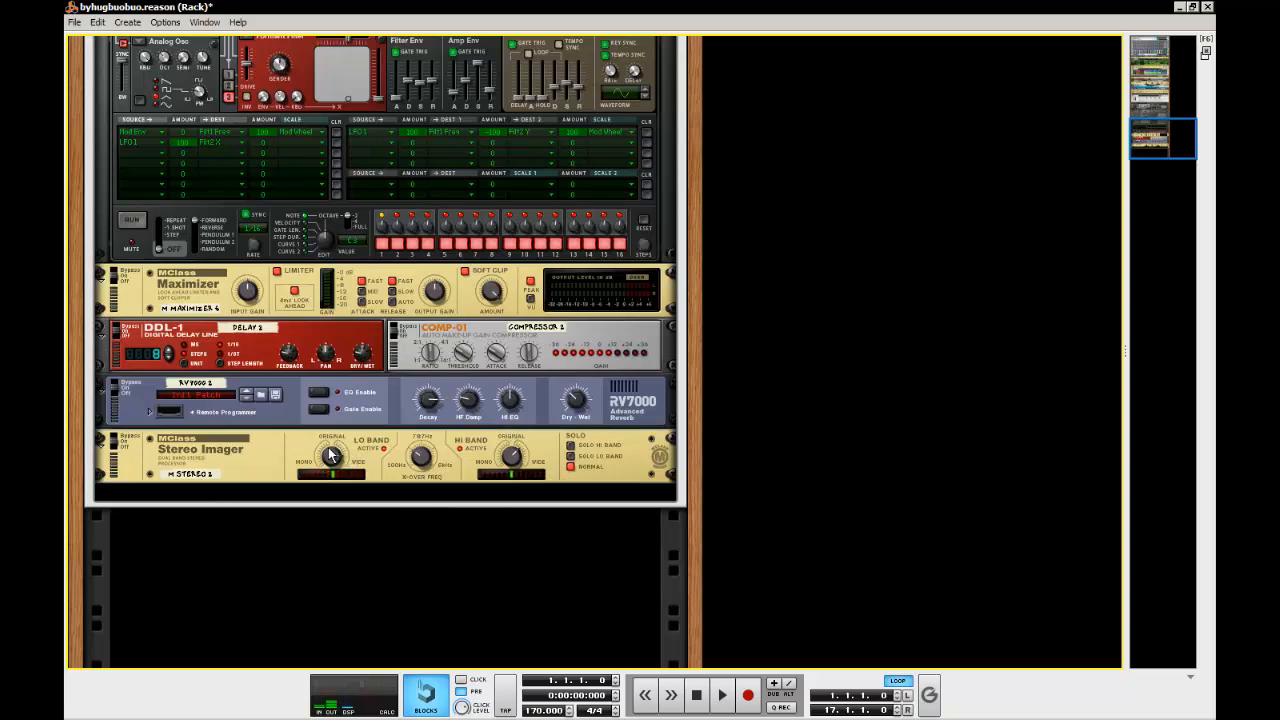
Fold the original Stereo Imager and unfold the original Saturation Knob and Rough Rider for reference
scroll(327, 448, "up", 17)
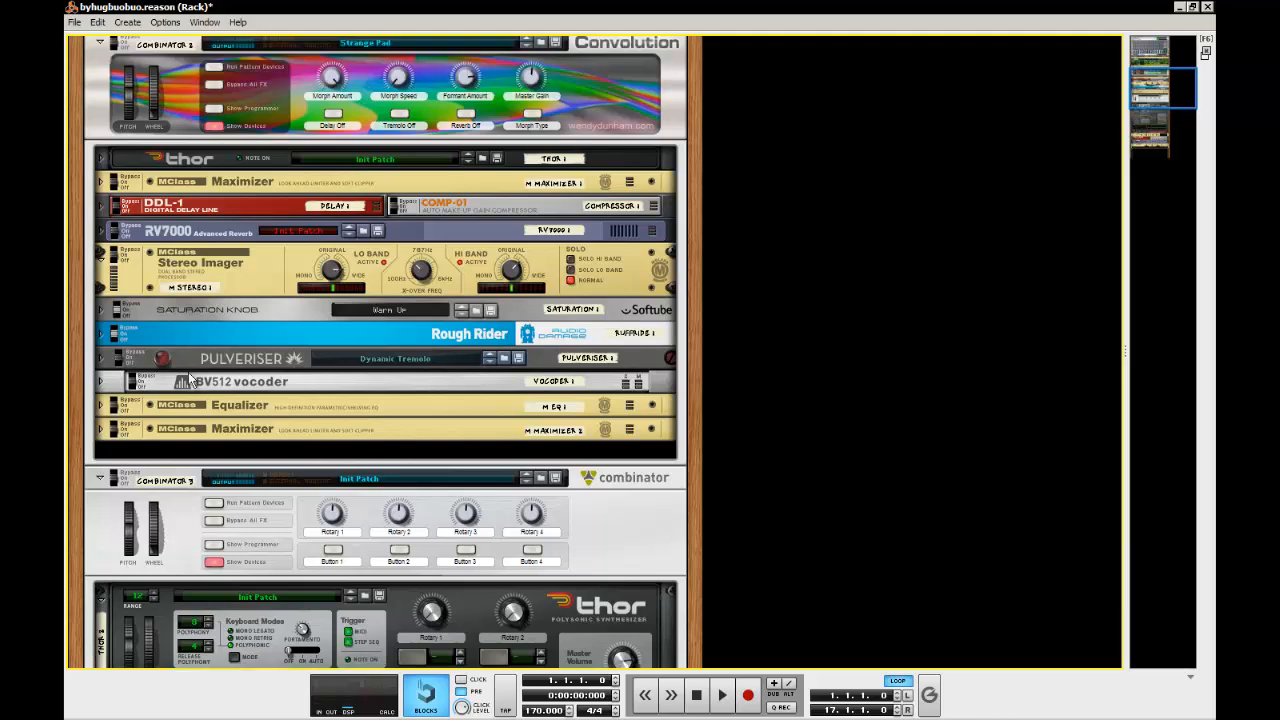
left_click(98, 260)
left_click(101, 280)
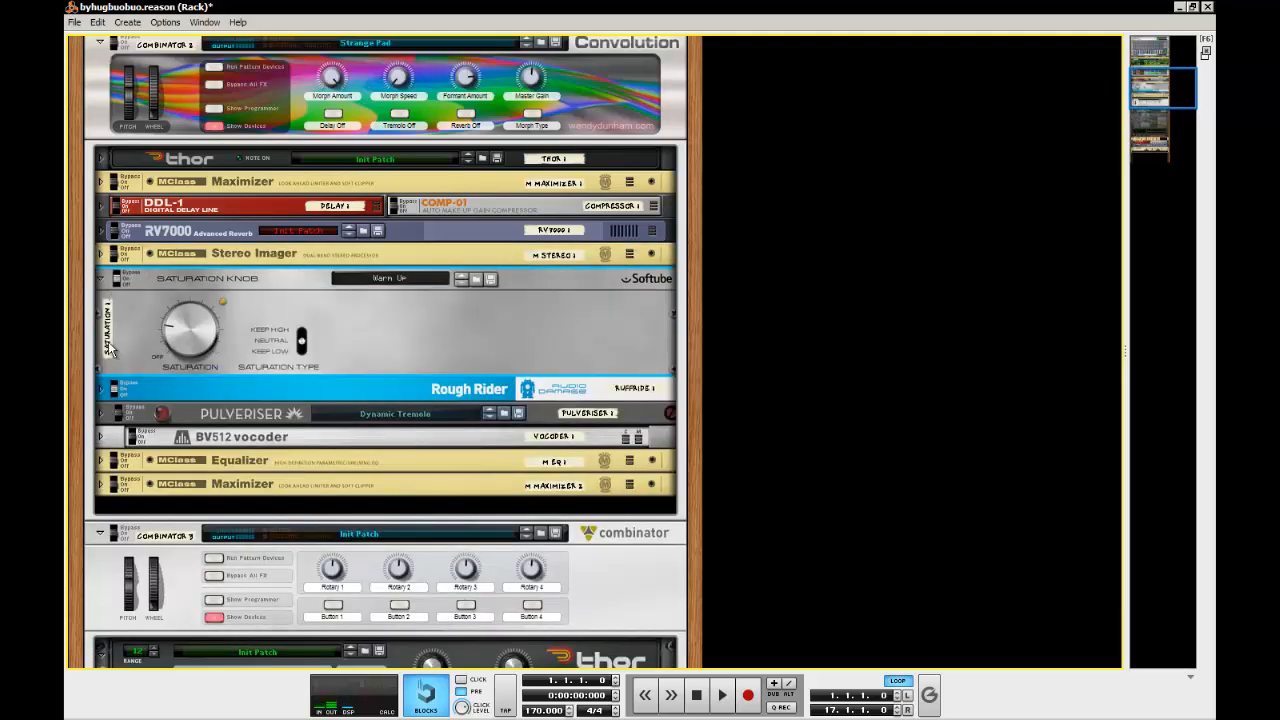
left_click(101, 388)
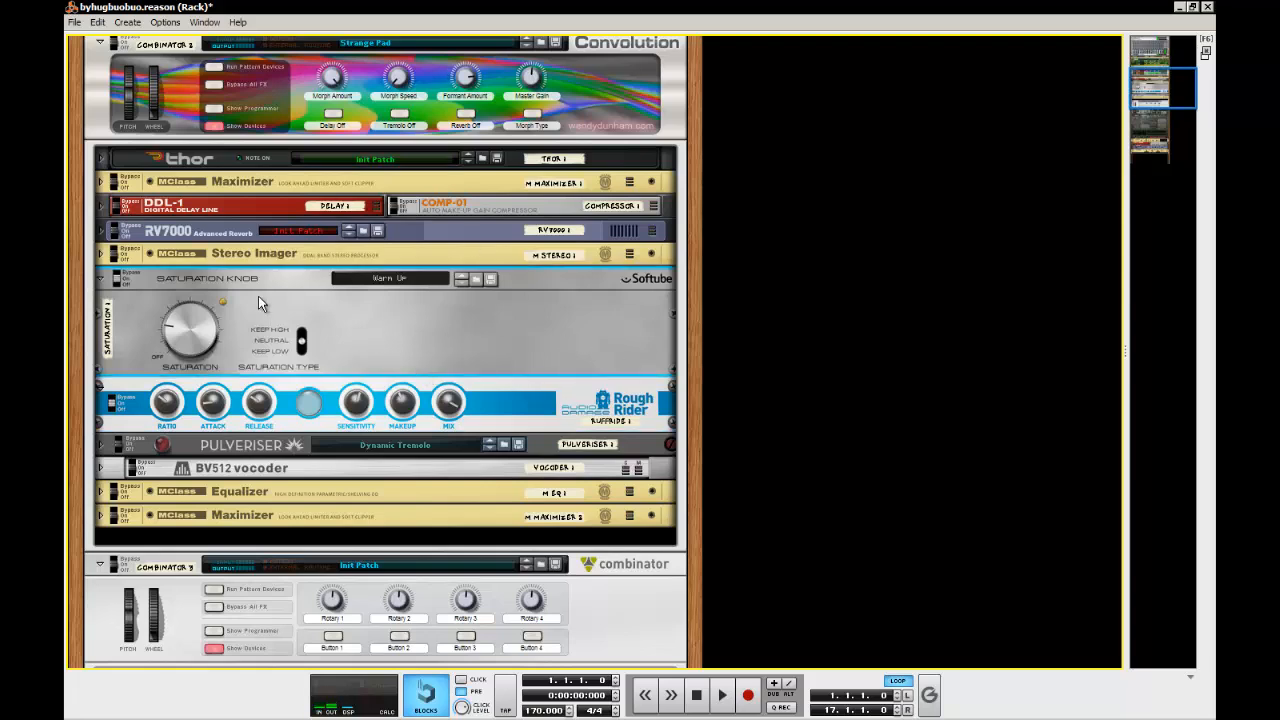
left_click(561, 398)
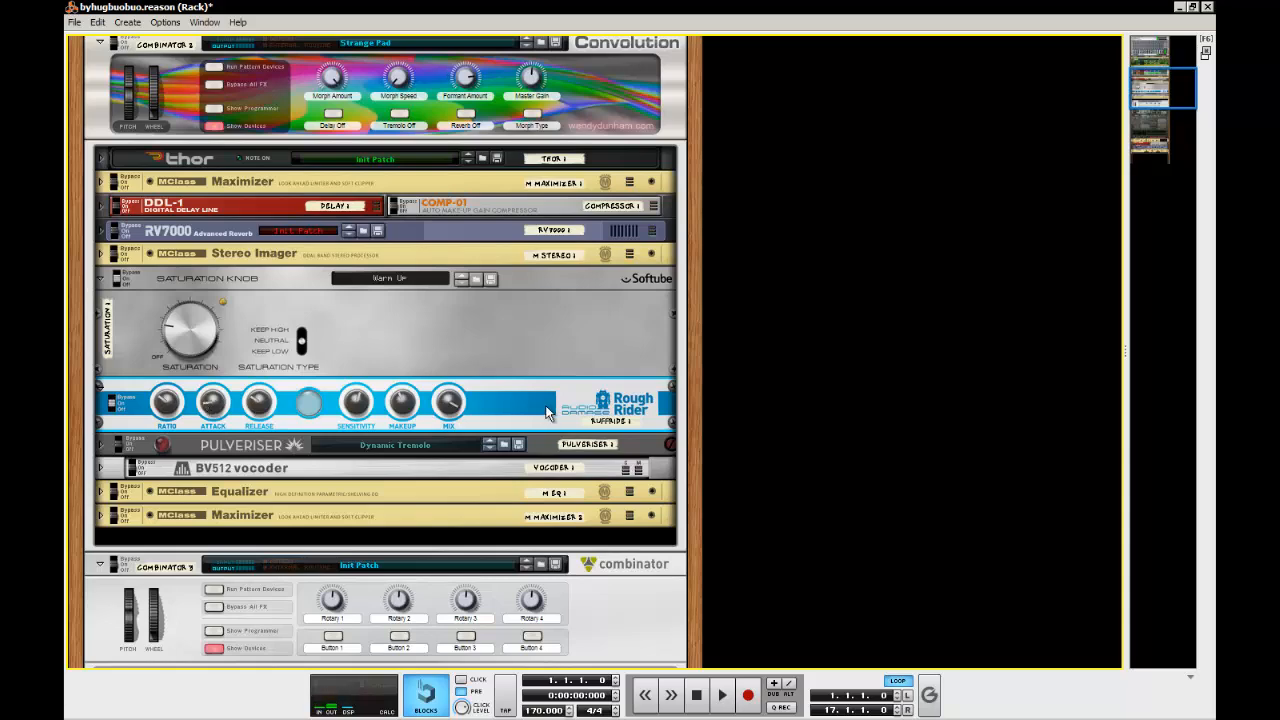
Add a Softube Saturation Knob after the new Stereo Imager
scroll(507, 360, "down", 5)
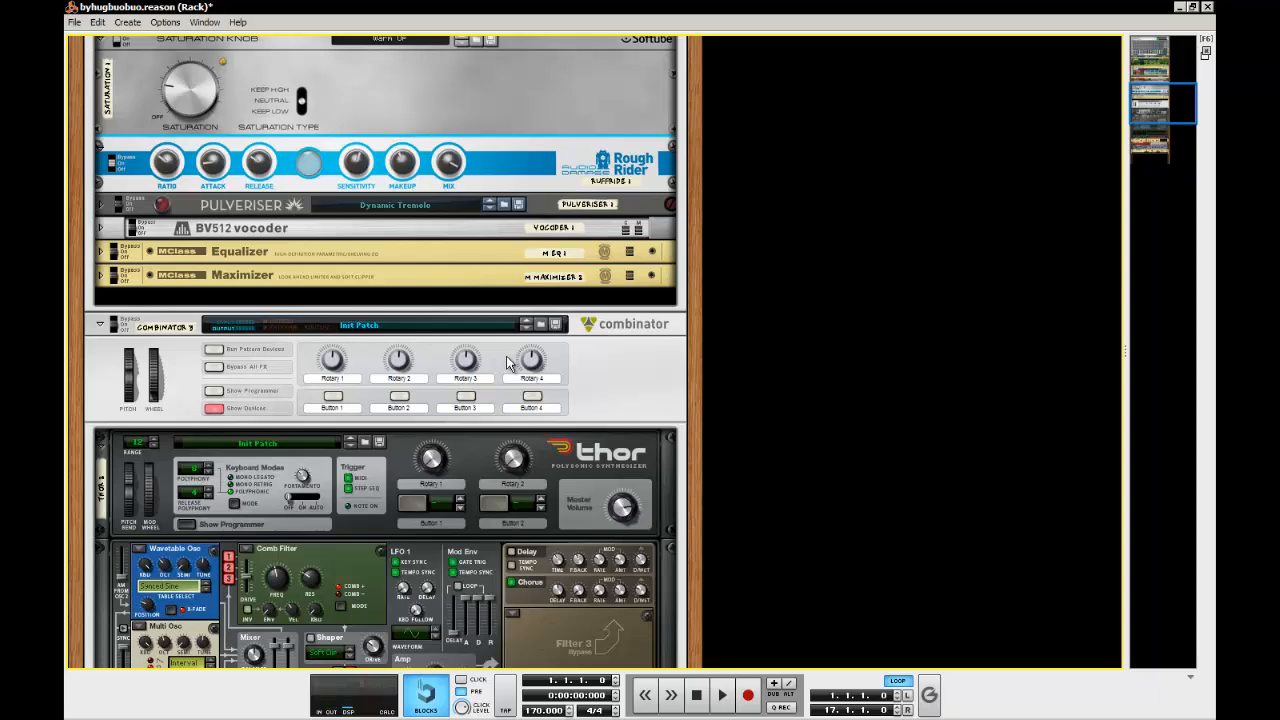
scroll(506, 364, "up", 6)
scroll(506, 364, "down", 8)
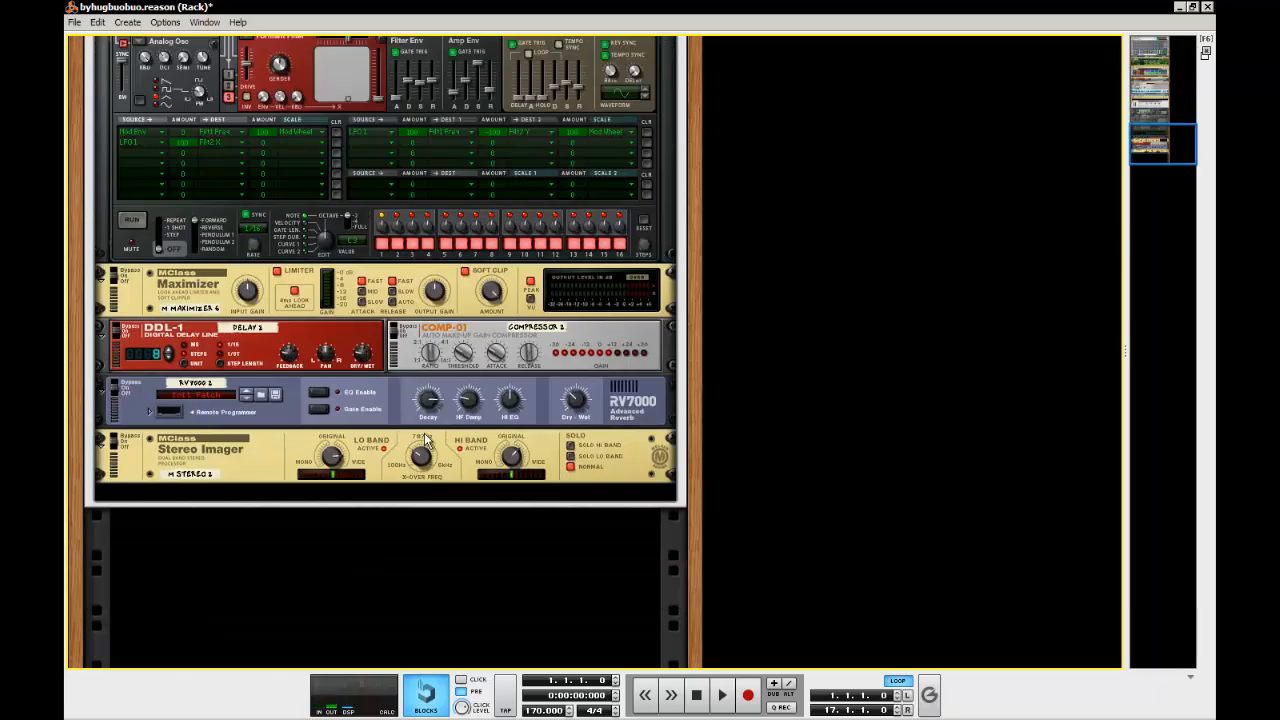
right_click(229, 484)
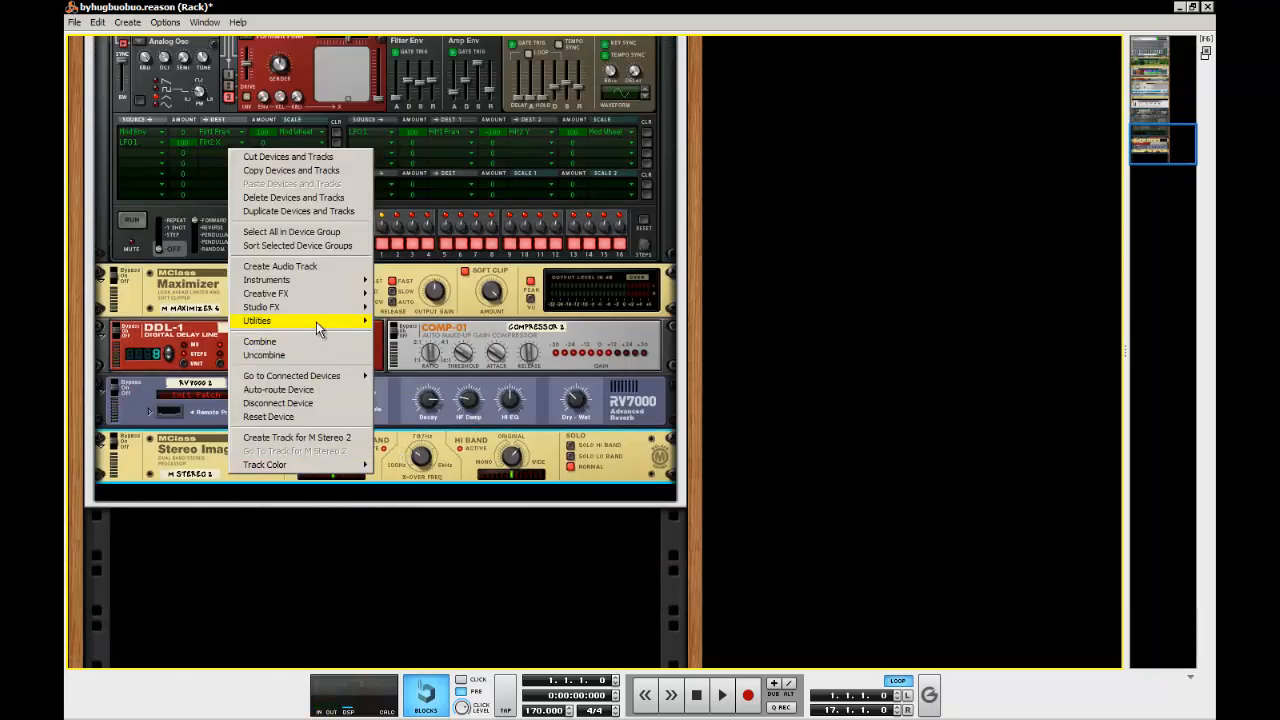
mouse_move(316, 321)
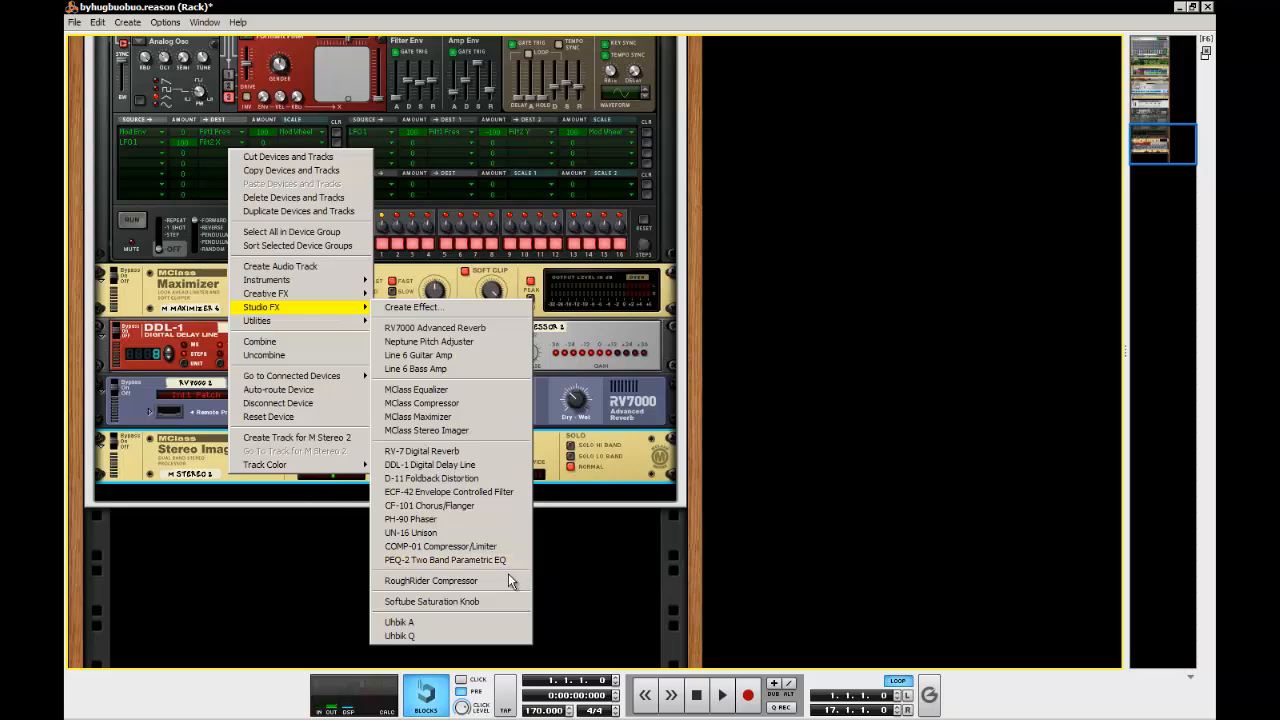
left_click(486, 602)
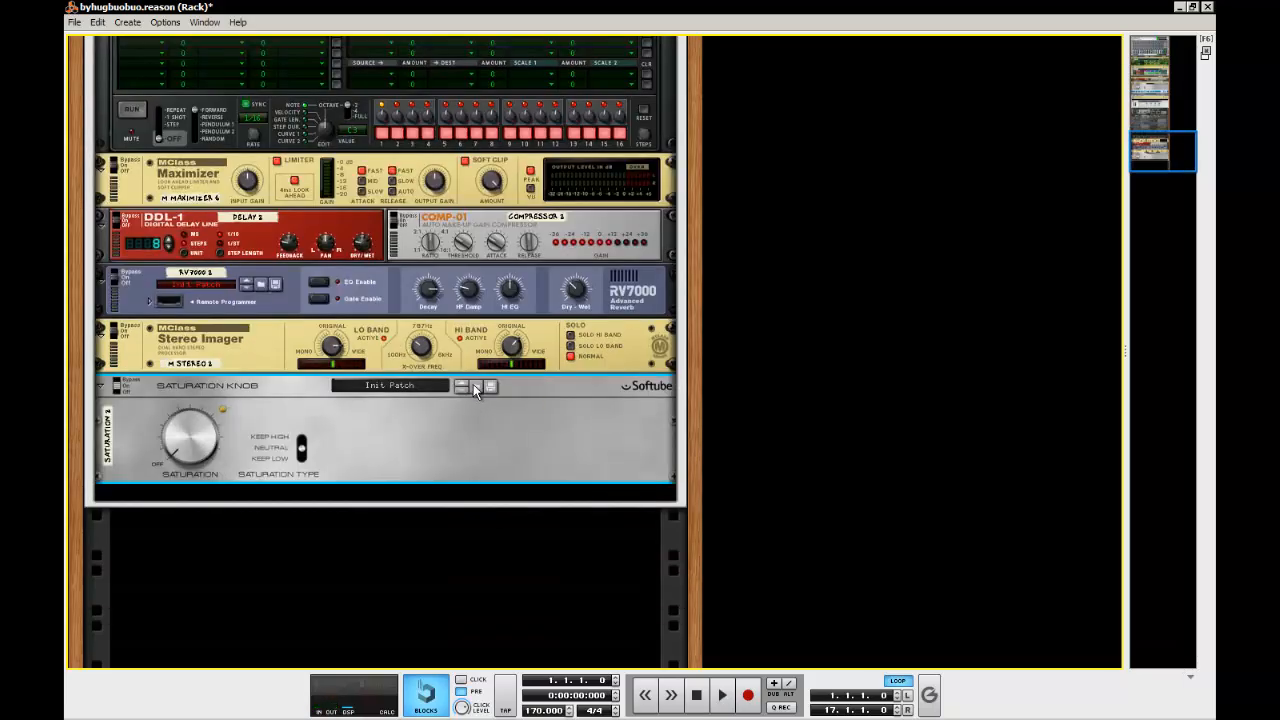
Load the Warm Up patch into the new Saturation Knob and slightly raise its saturation to match the original
left_click(476, 388)
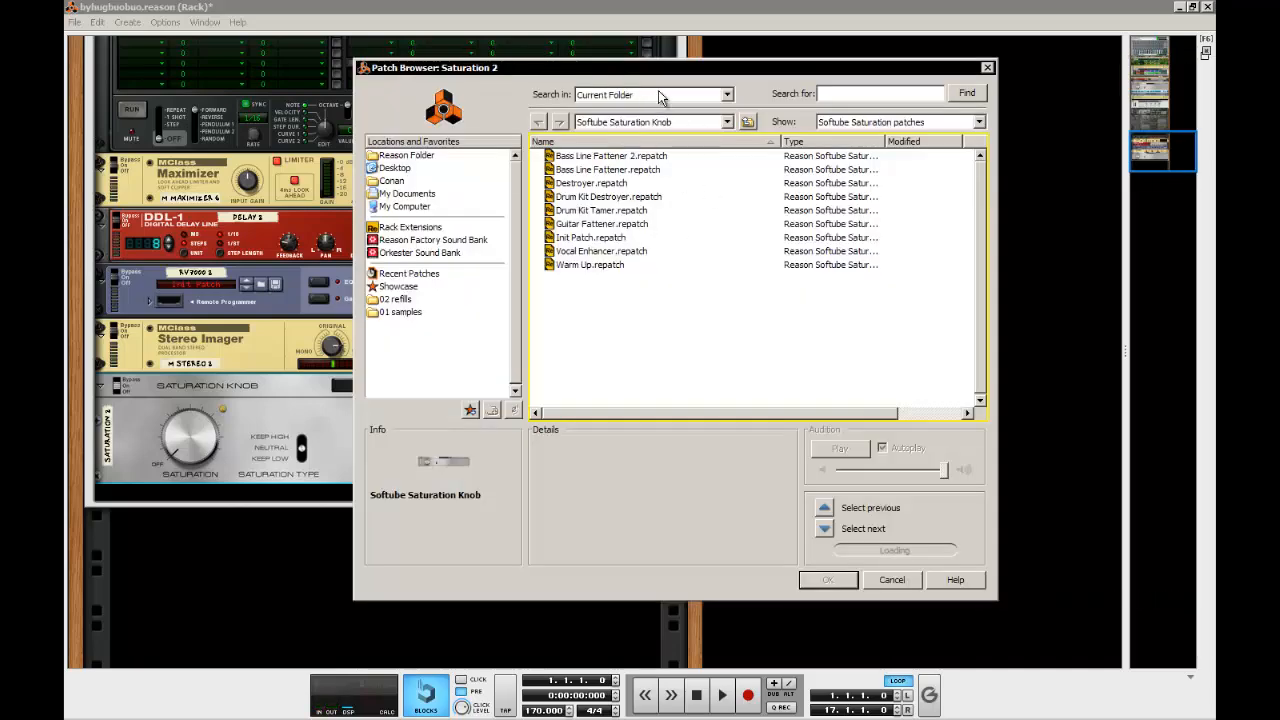
left_click_drag(688, 74, 646, 83)
left_click(566, 271)
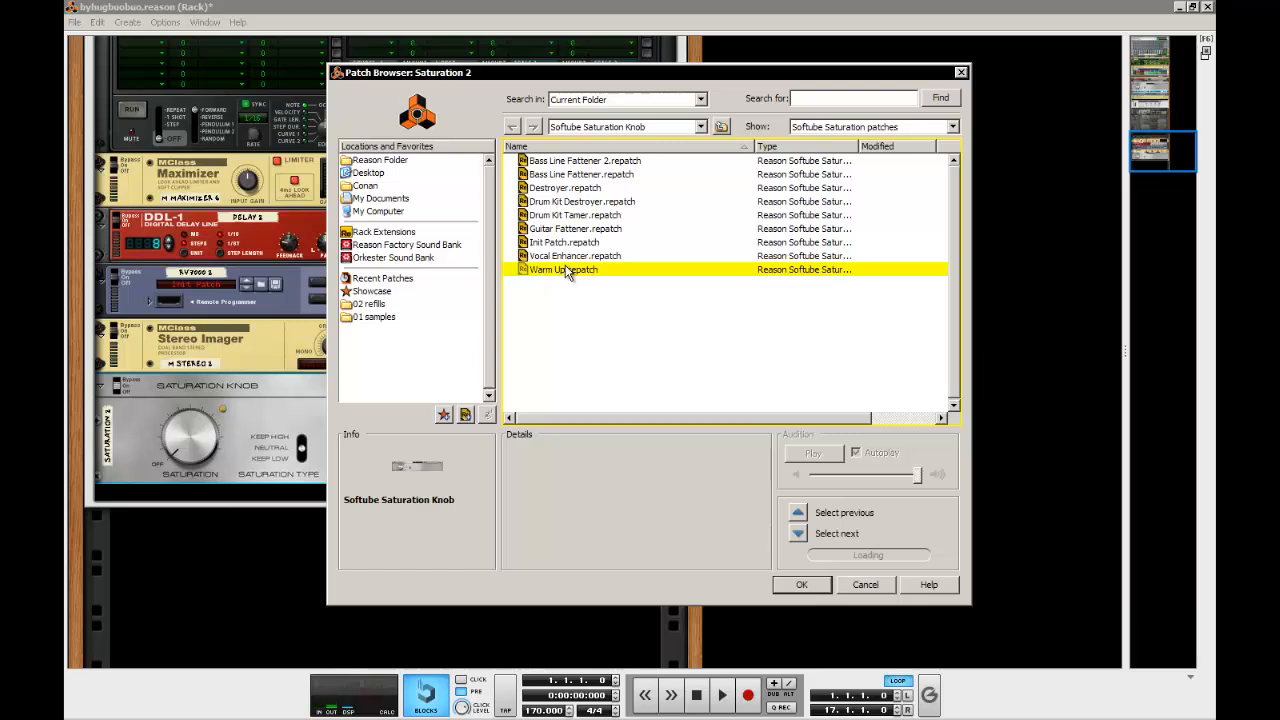
double_click(566, 271)
mouse_move(187, 447)
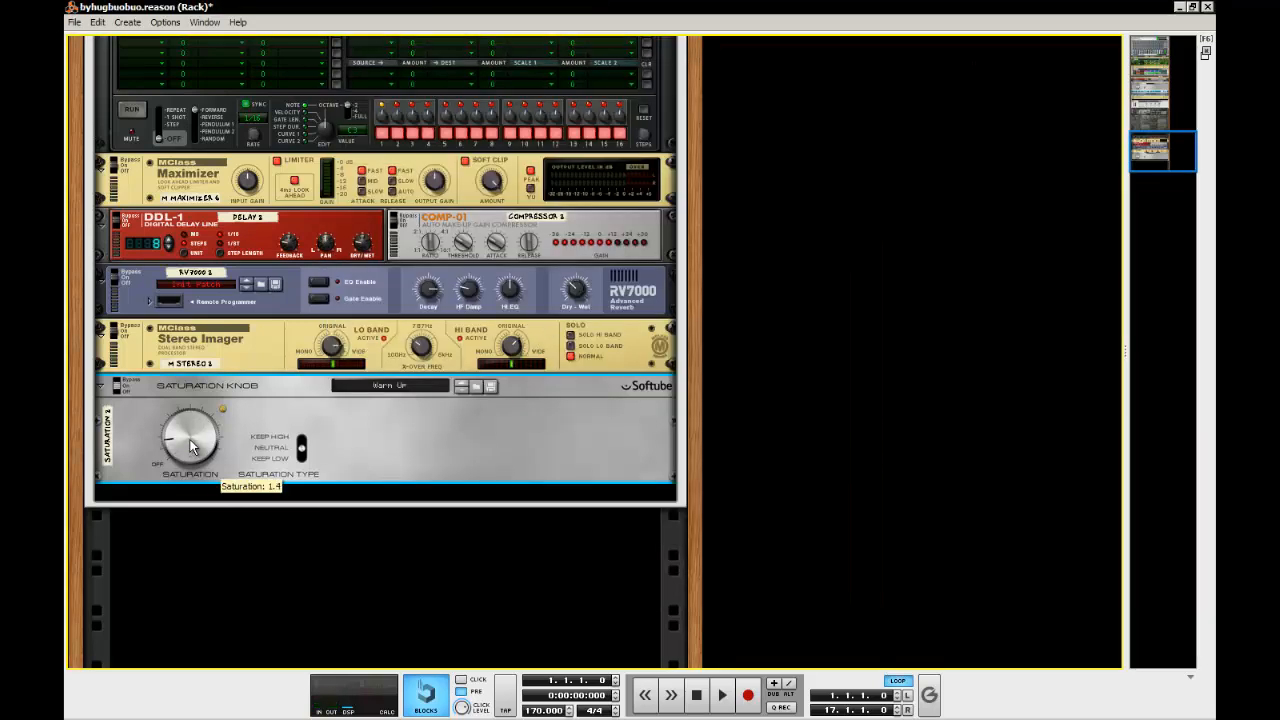
left_click_drag(190, 447, 188, 444)
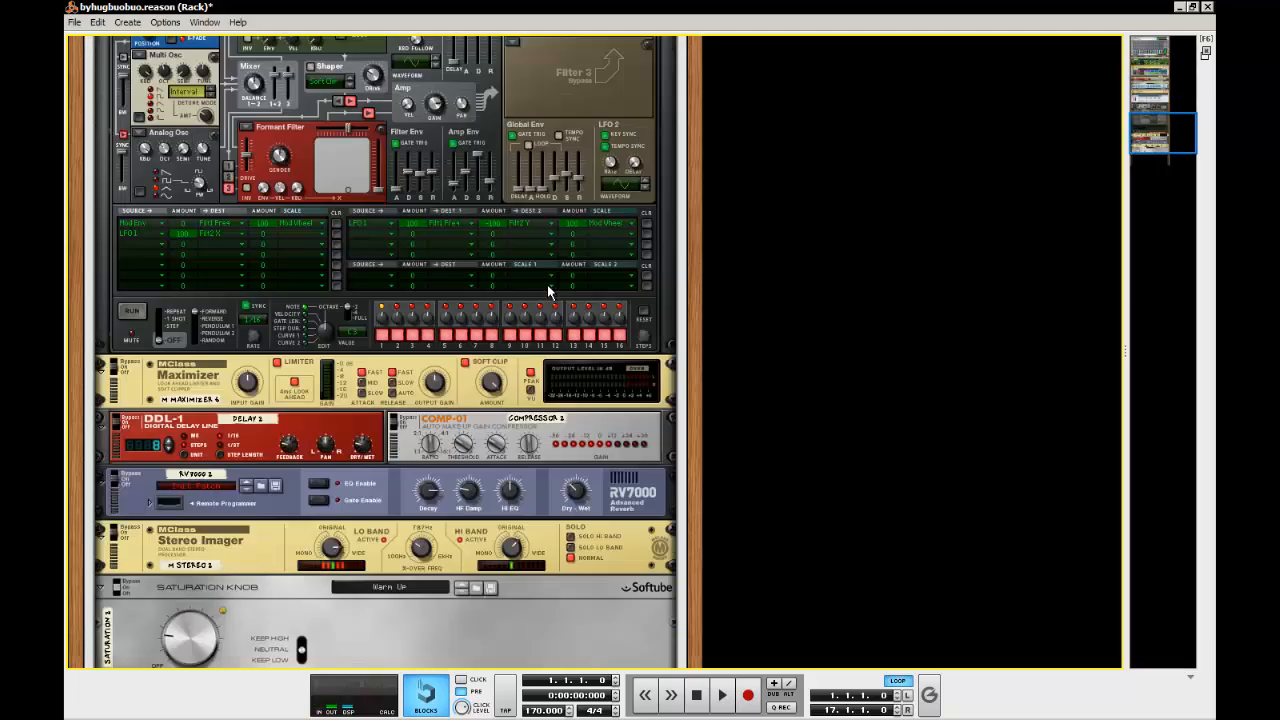
Add a RoughRider Compressor after the new Saturation Knob
scroll(547, 284, "down", 5)
right_click(427, 458)
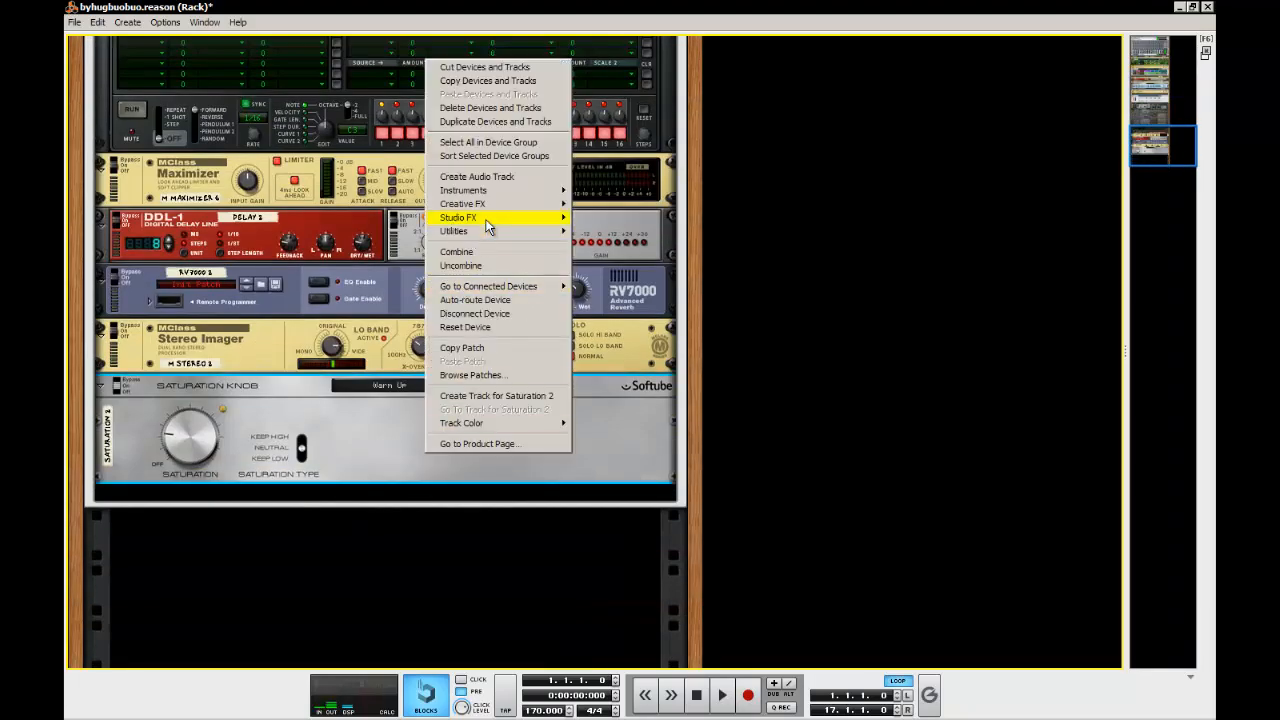
mouse_move(490, 217)
left_click(685, 490)
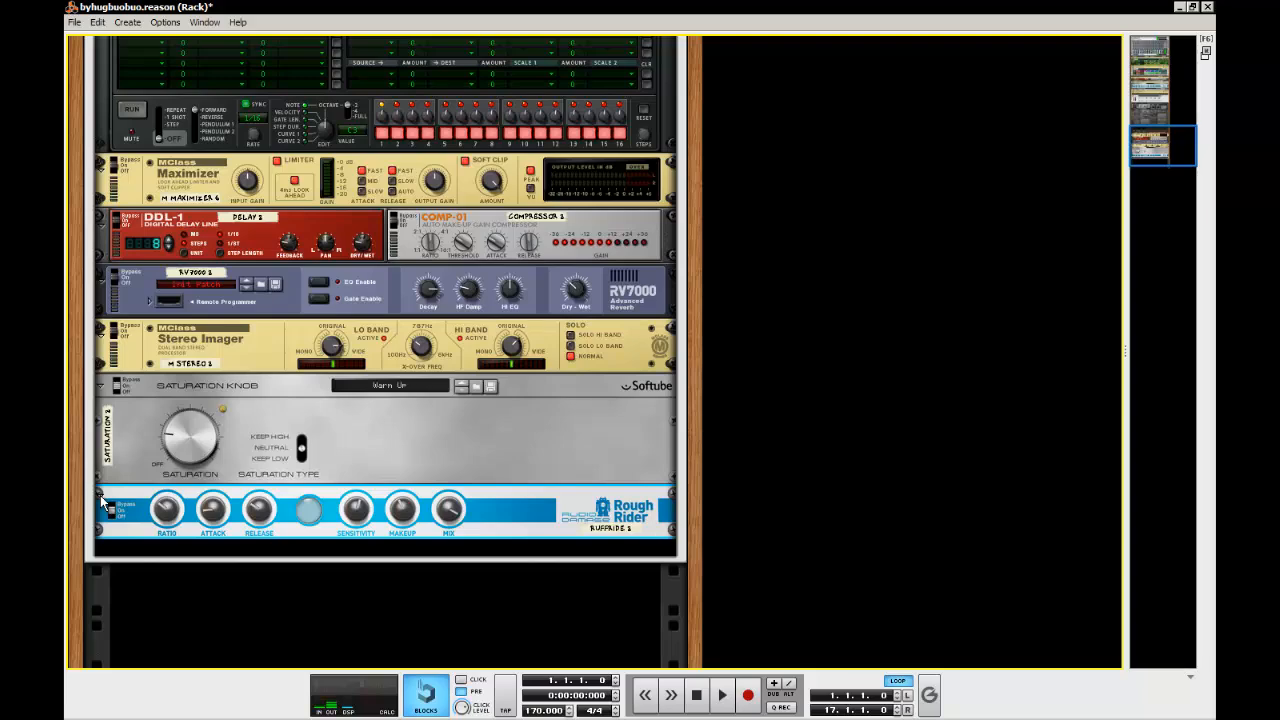
Fold the original Rough Rider and unfold the original Pulveriser for reference
scroll(330, 448, "up", 10)
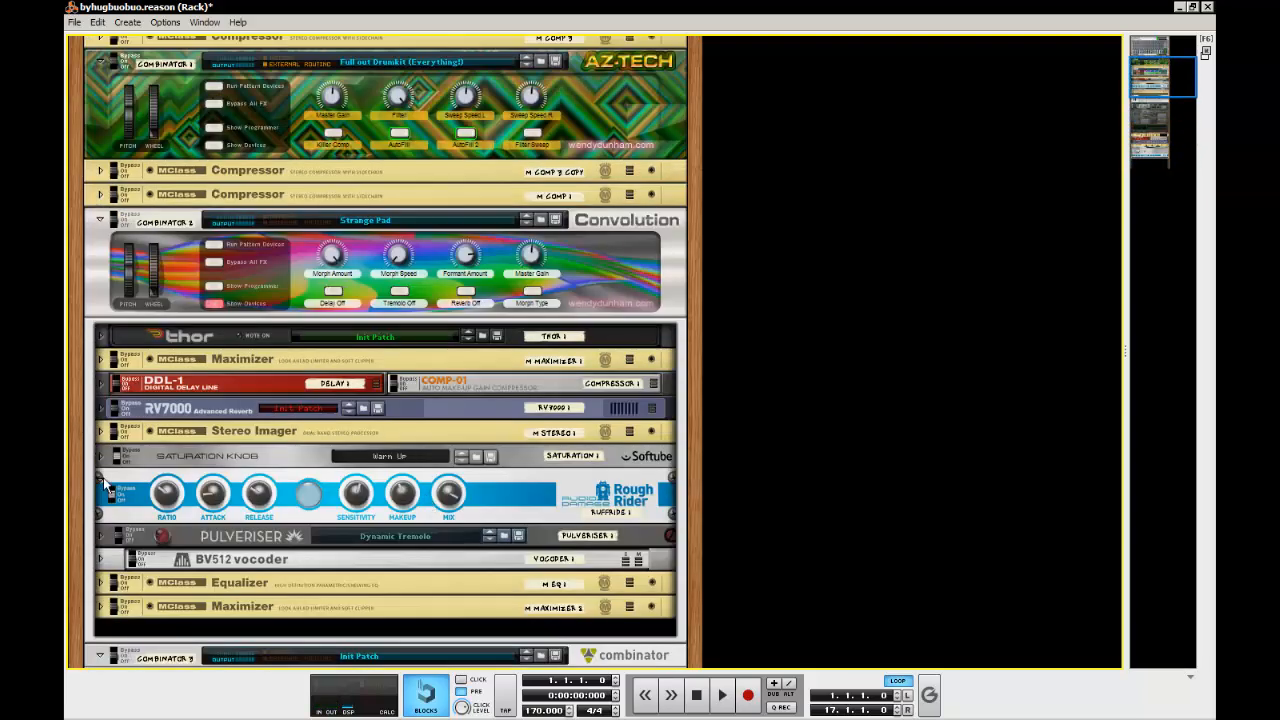
left_click(103, 477)
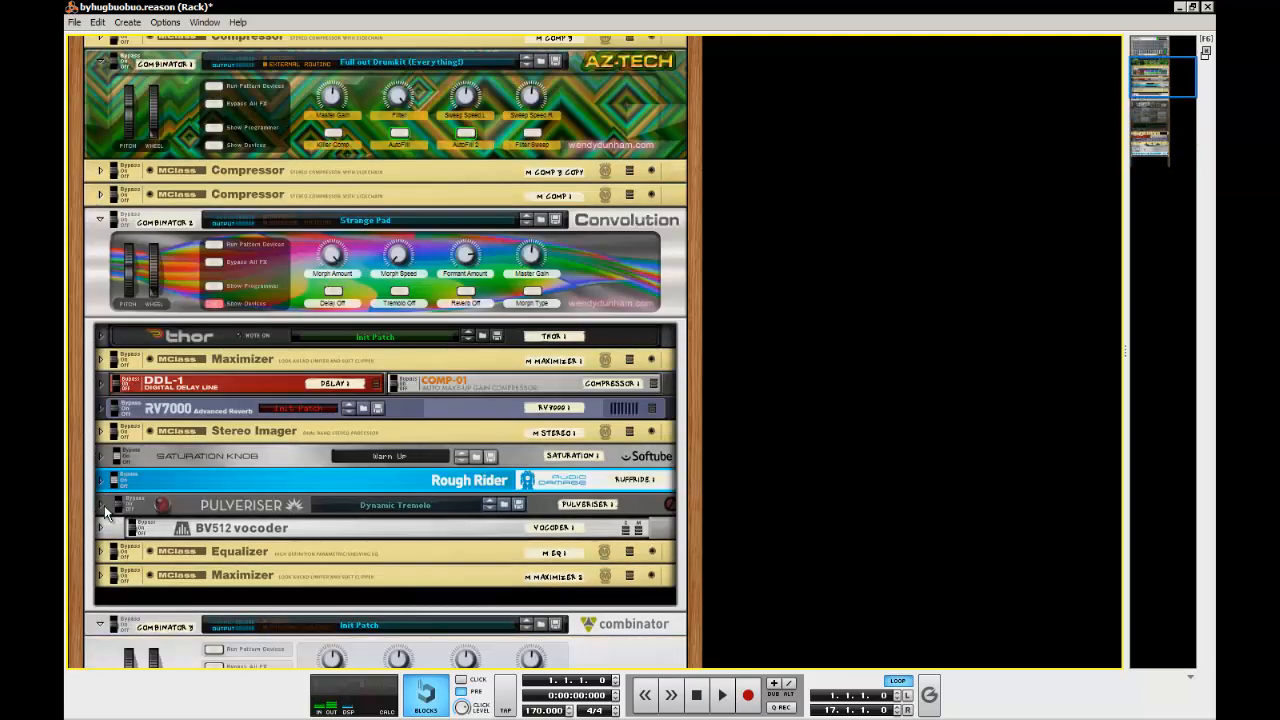
left_click(104, 505)
scroll(254, 517, "down", 2)
scroll(254, 517, "down", 1)
scroll(616, 308, "up", 2)
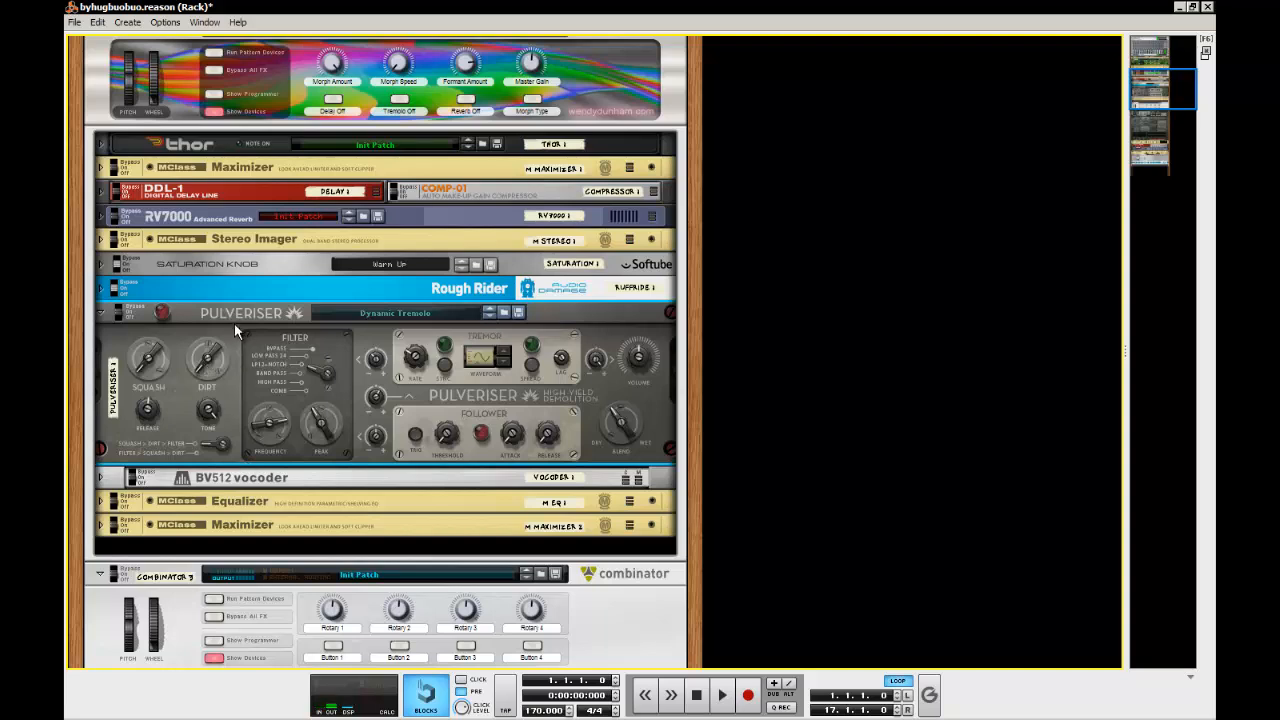
left_click(101, 477)
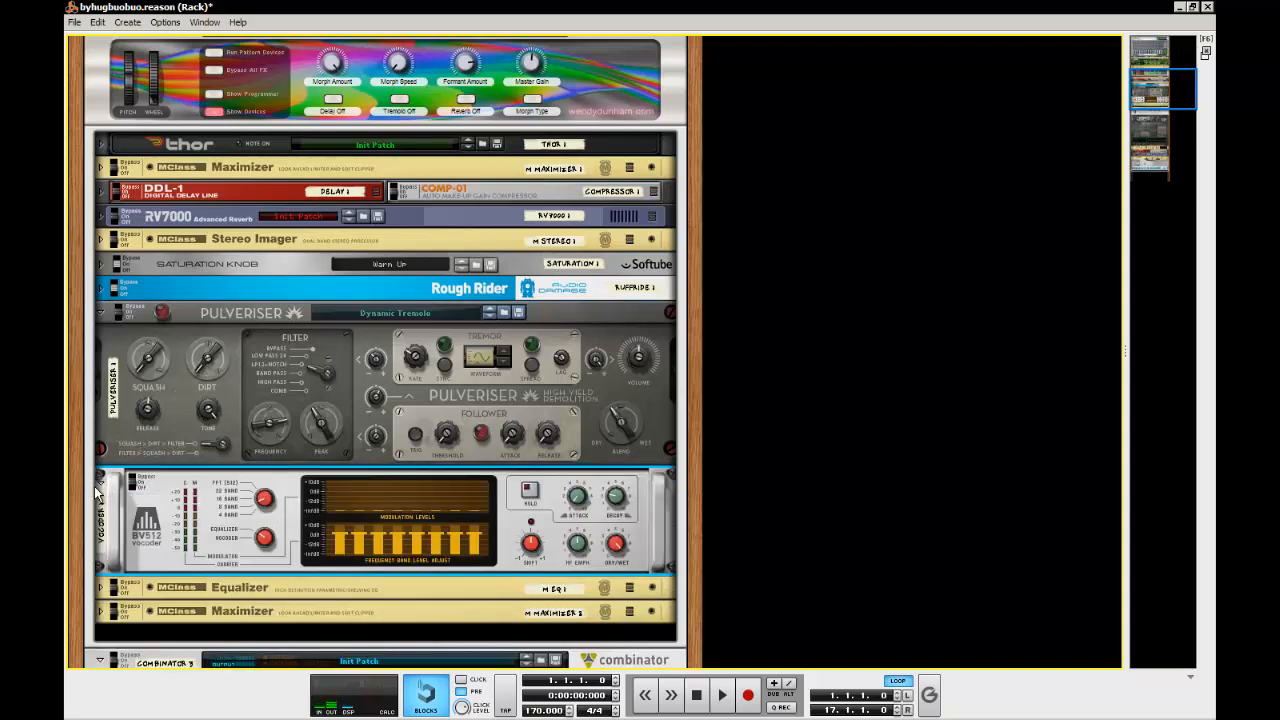
left_click(99, 490)
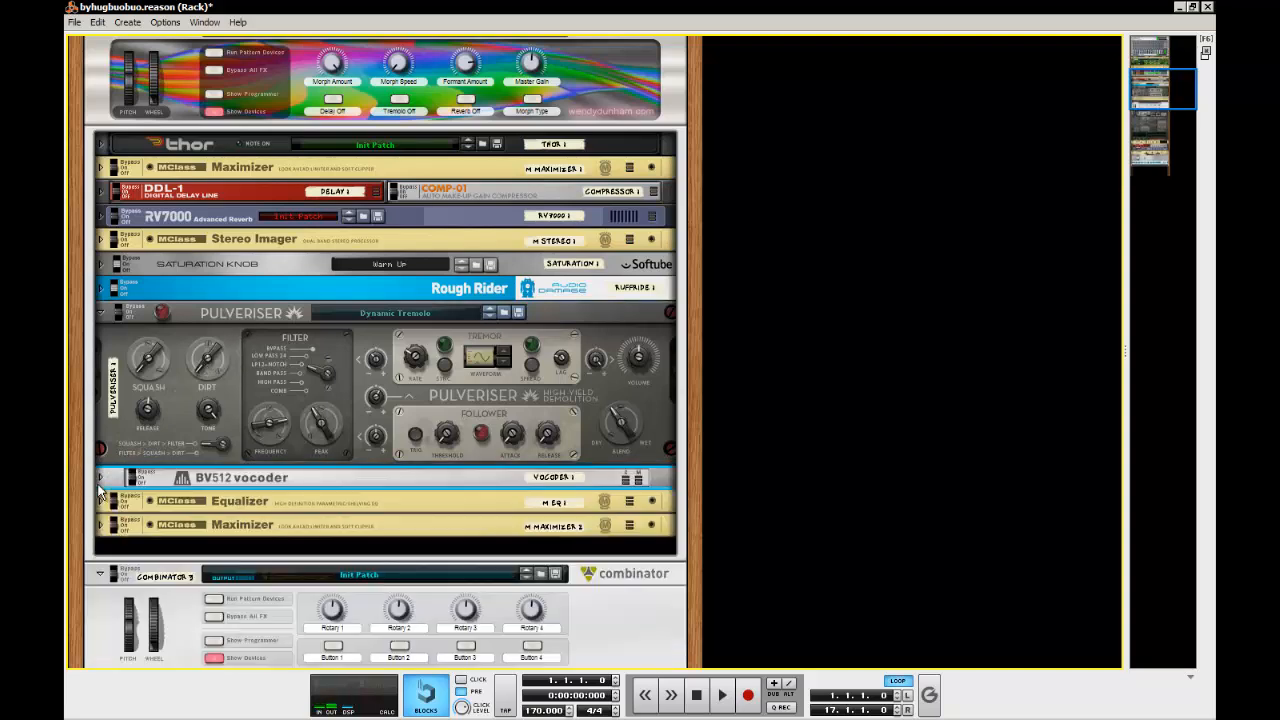
left_click(271, 312)
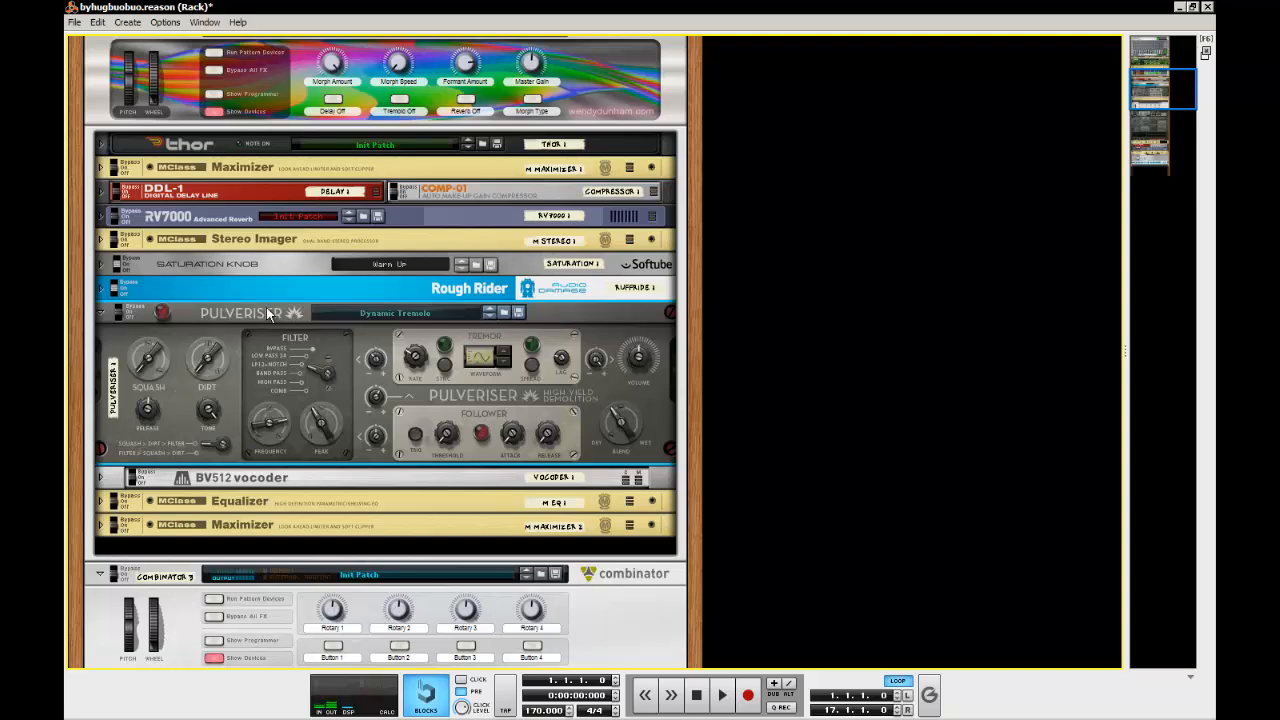
left_click(255, 485)
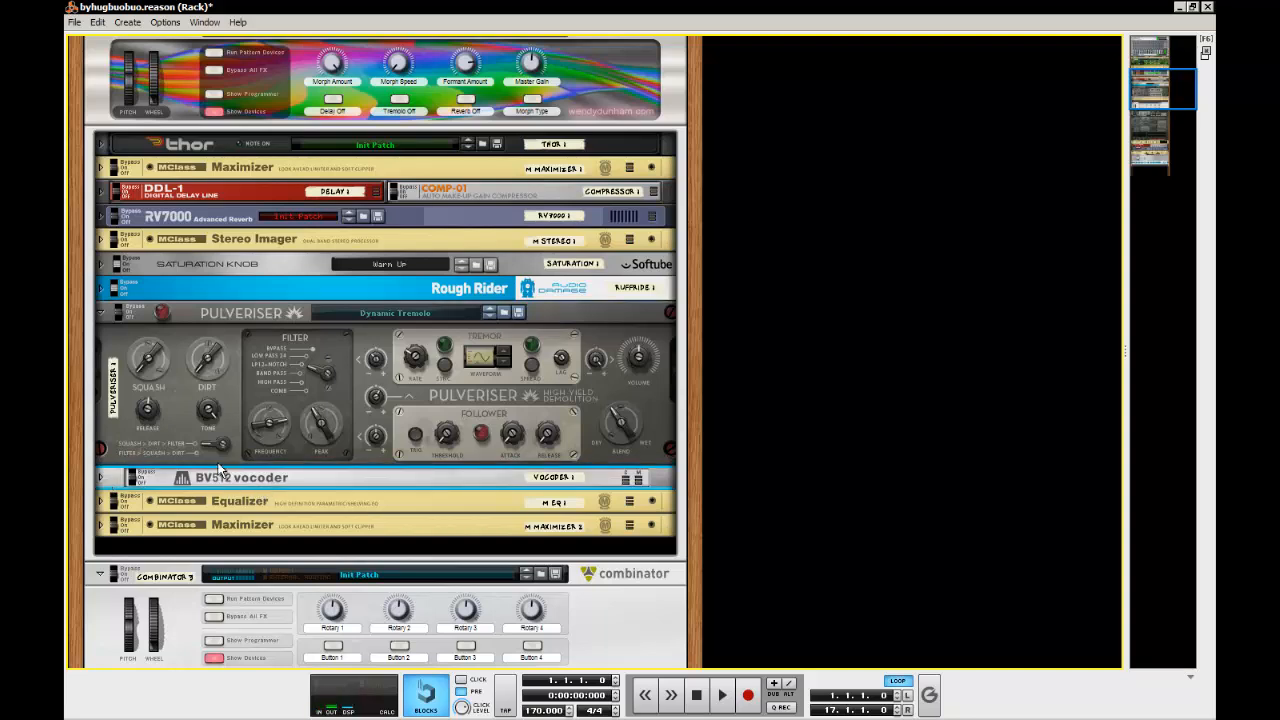
left_click(285, 329)
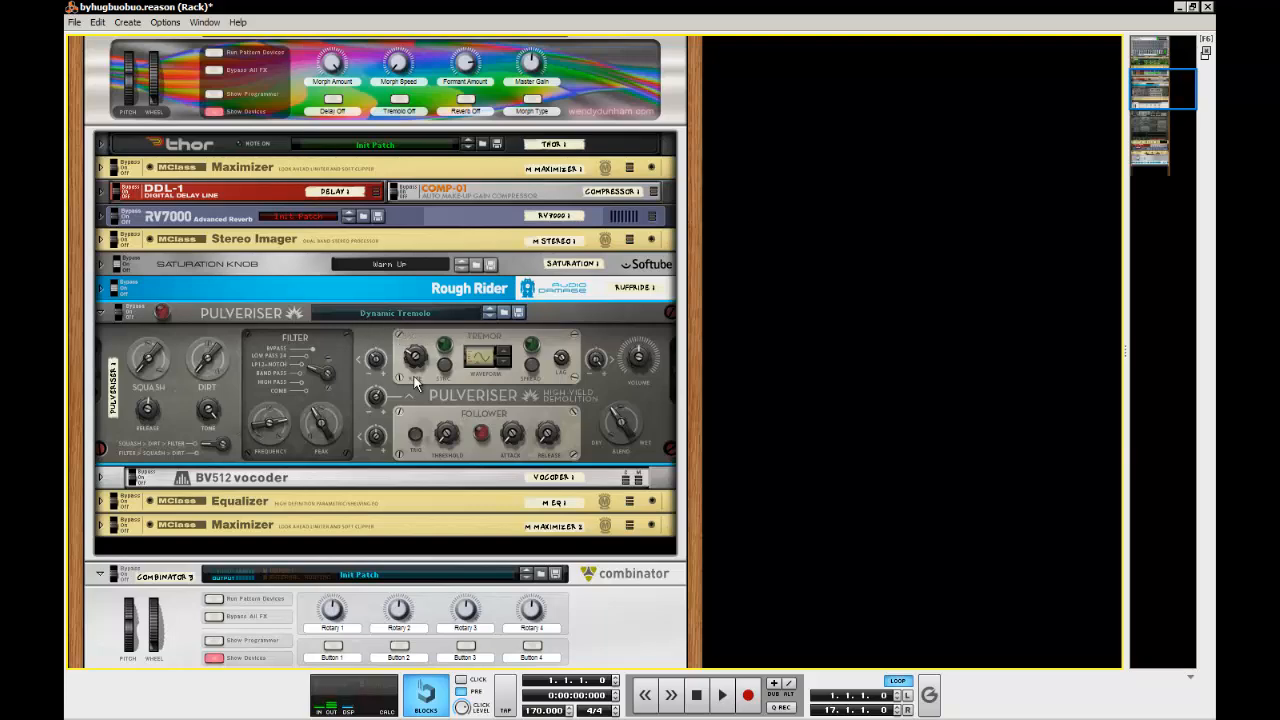
Add a Pulveriser Demolition after the new Rough Rider in the new Combinator
scroll(335, 365, "down", 15)
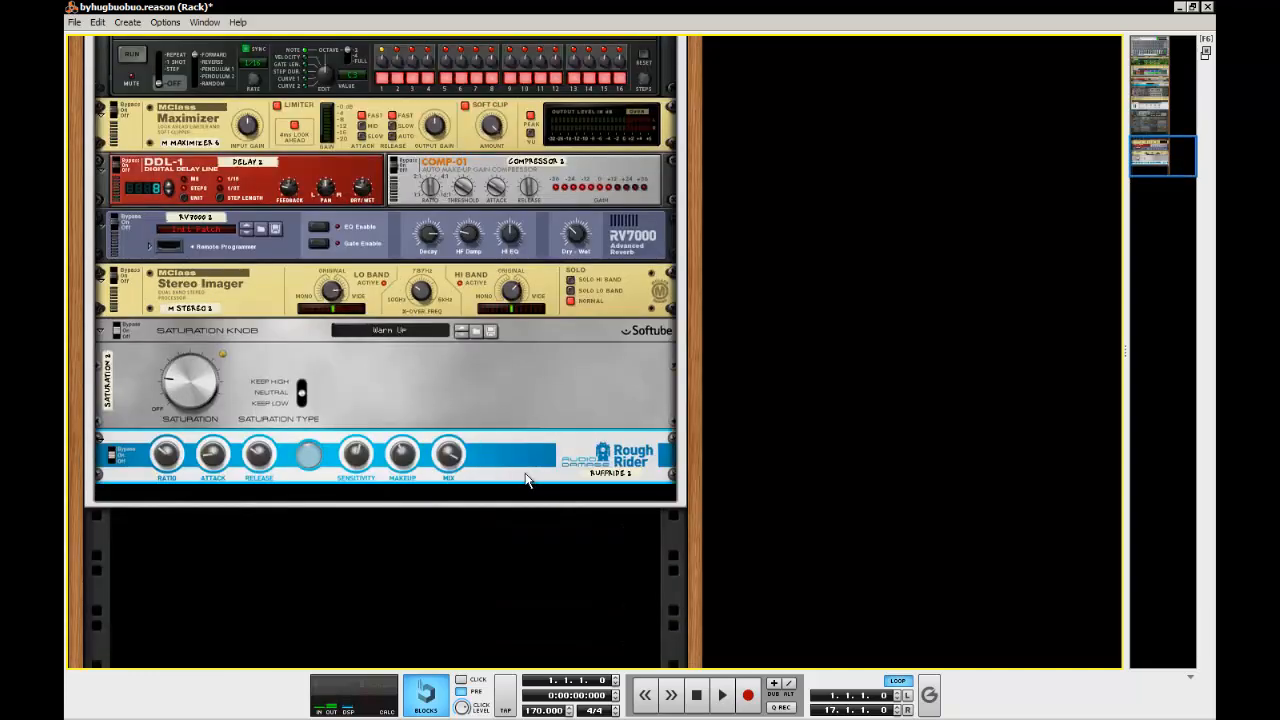
right_click(527, 481)
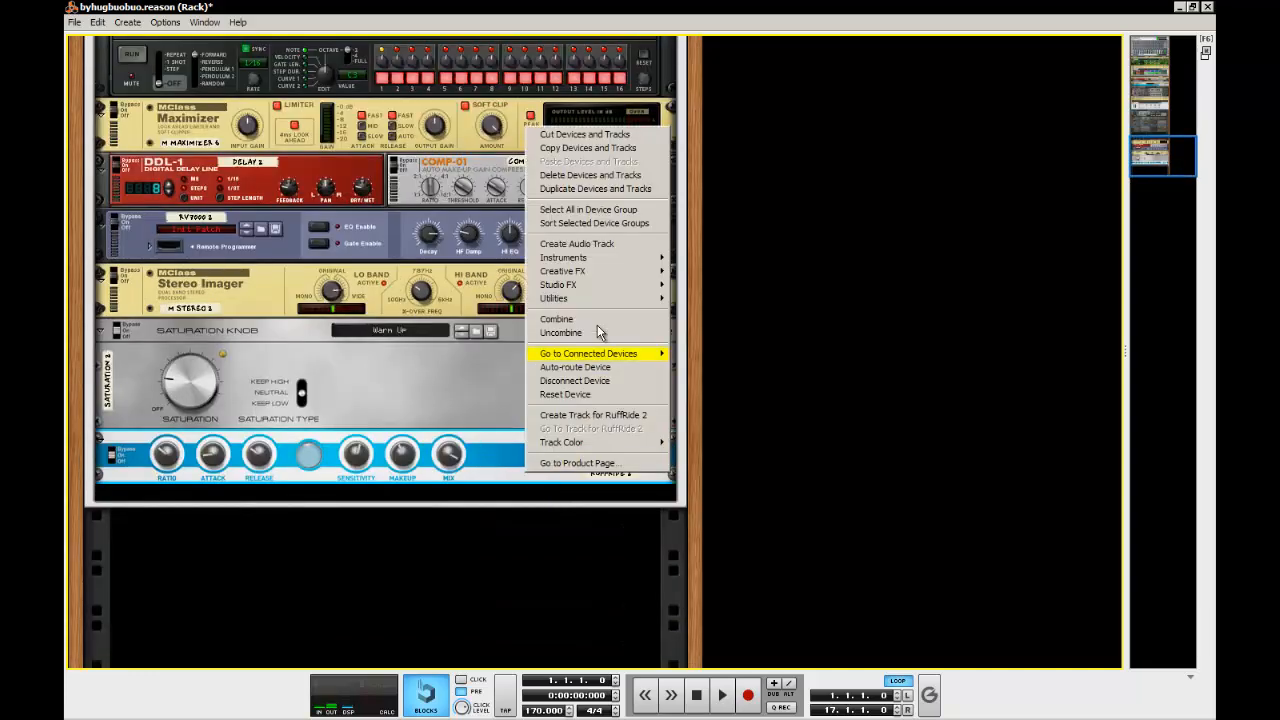
mouse_move(615, 271)
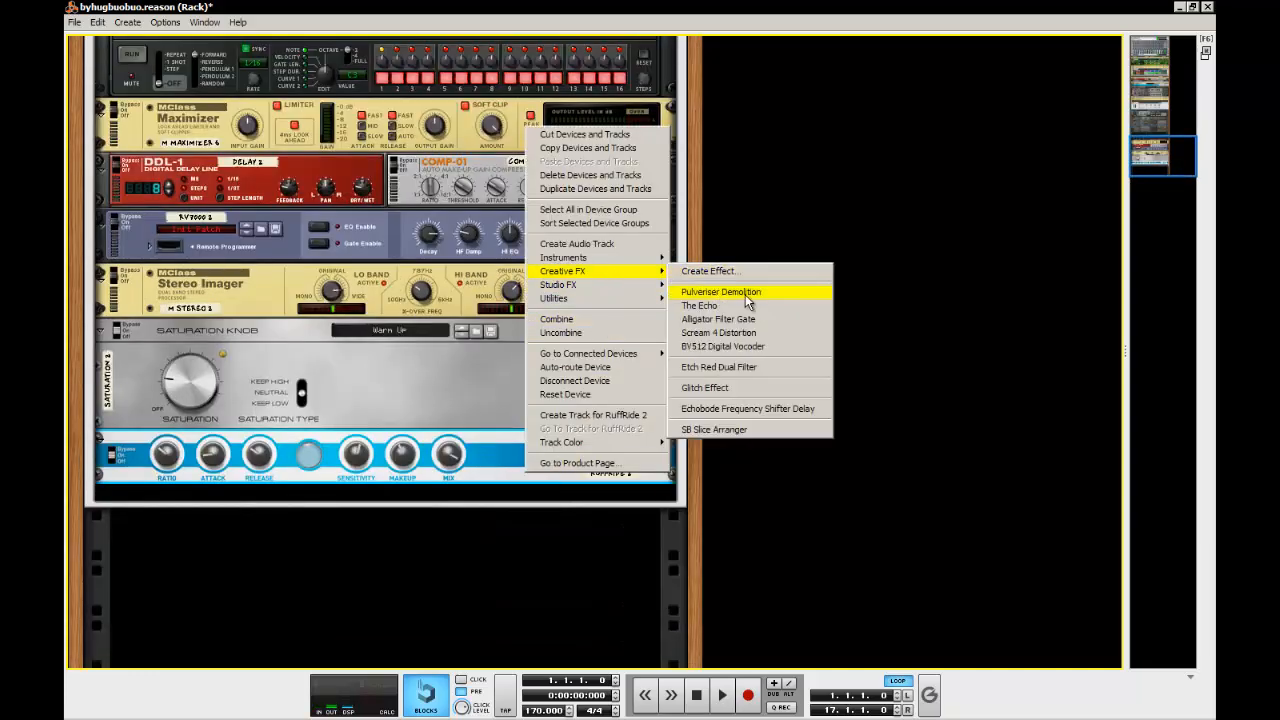
left_click(749, 291)
Load the Dynamic Tremolo patch into the new Pulveriser
left_click(512, 504)
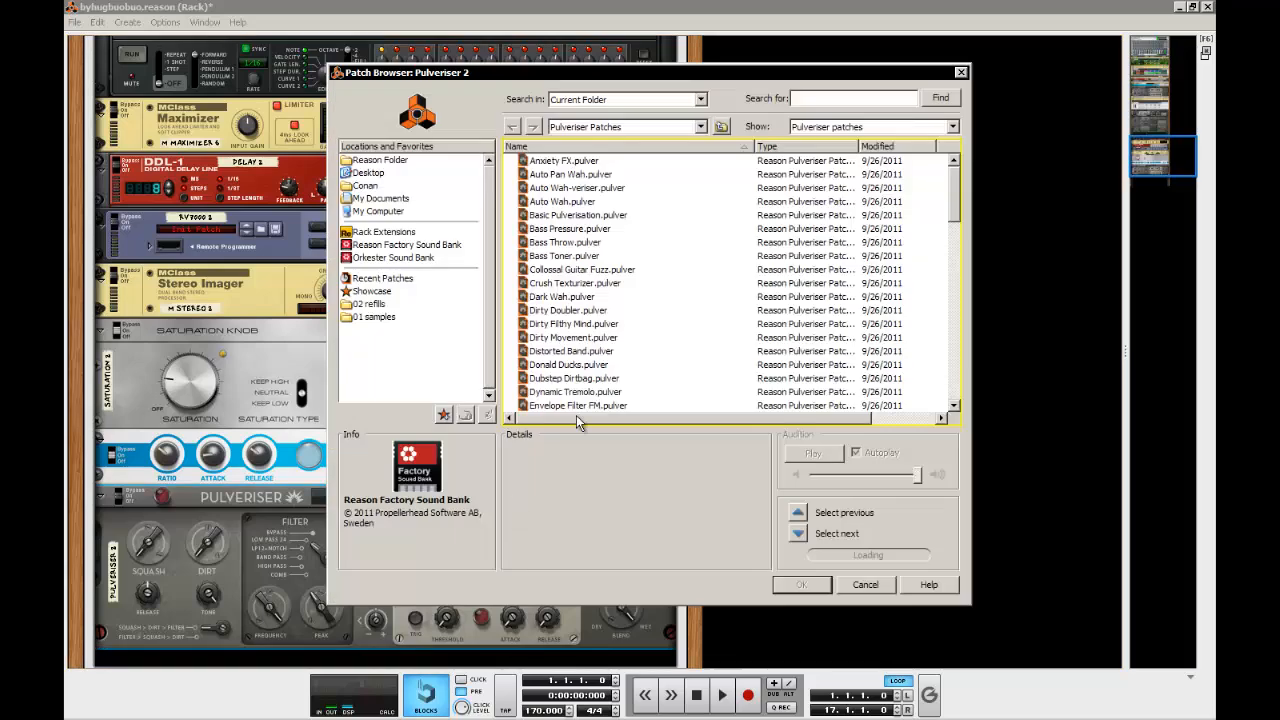
left_click(598, 392)
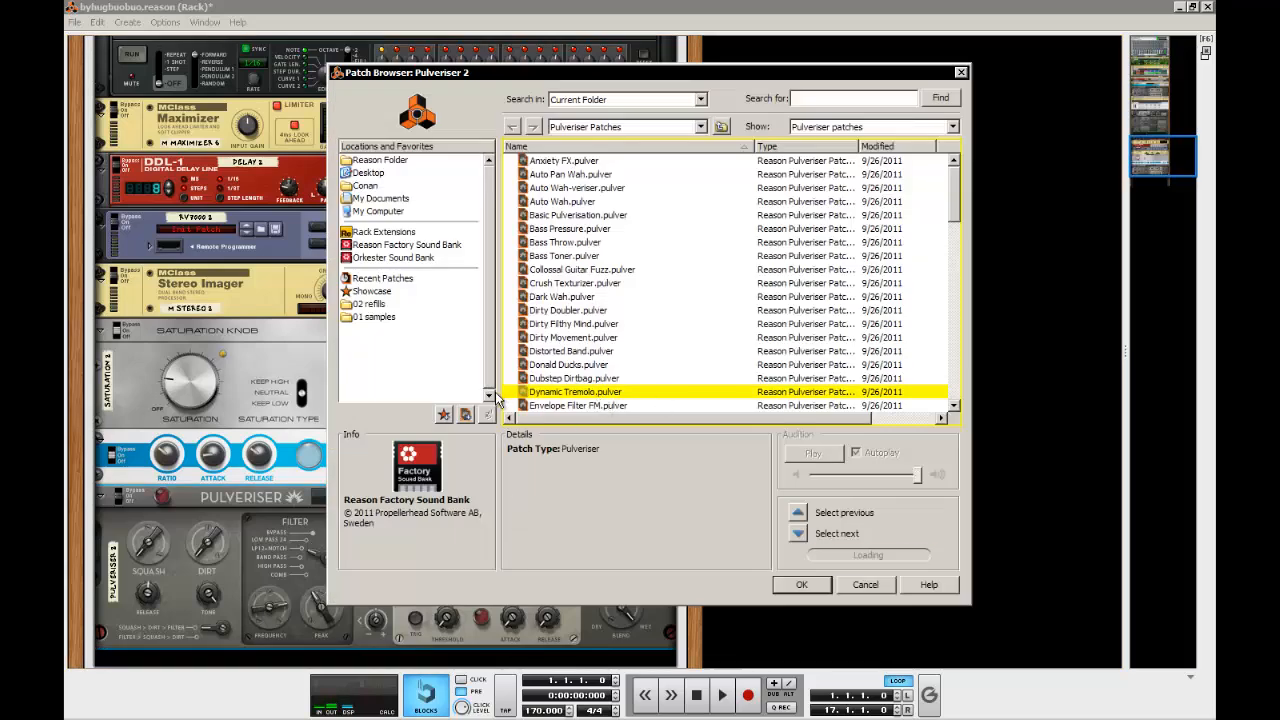
double_click(554, 391)
scroll(447, 453, "up", 1)
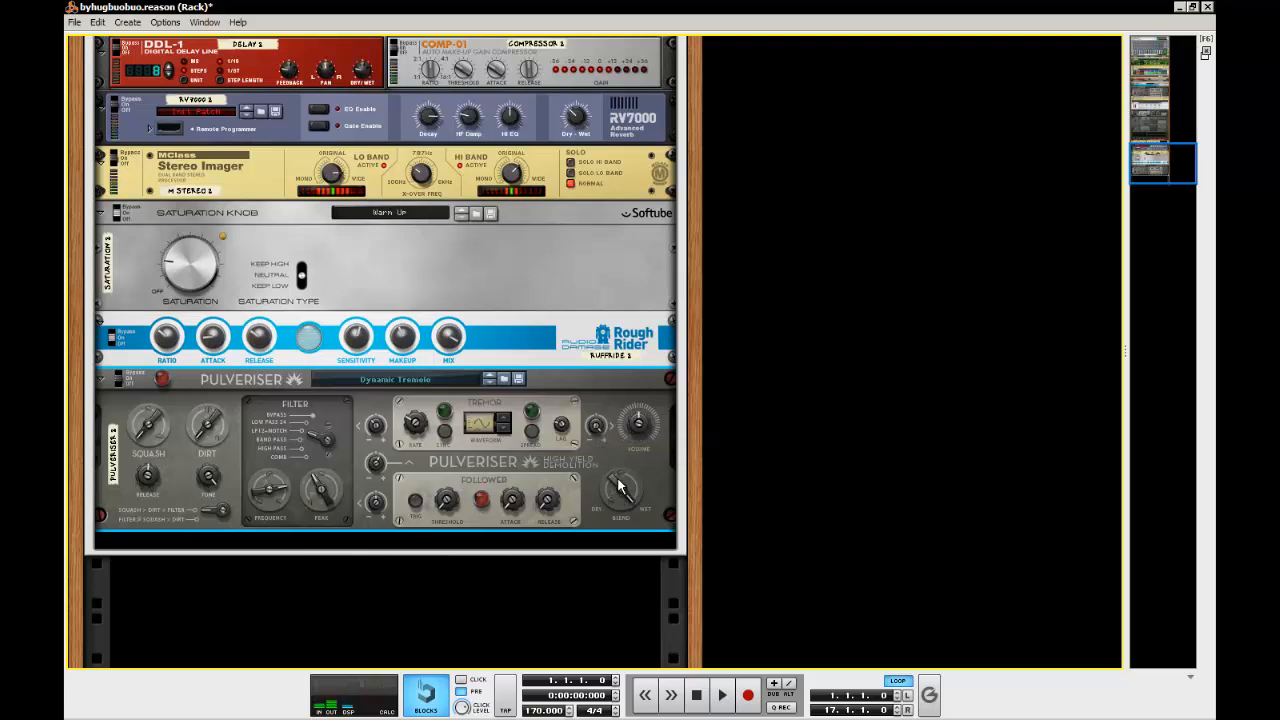
left_click_drag(618, 482, 616, 600)
left_click(617, 602)
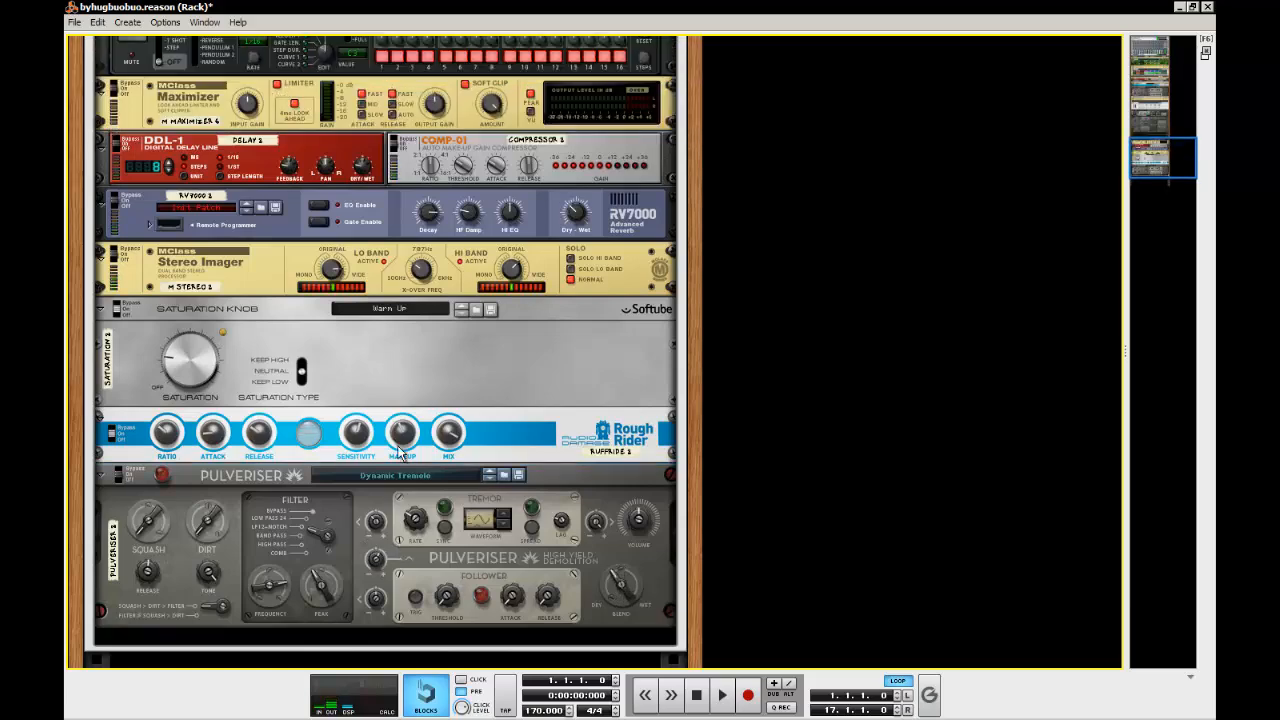
Fold the original Pulveriser and unfold the original BV512 vocoder for reference
scroll(397, 442, "up", 5)
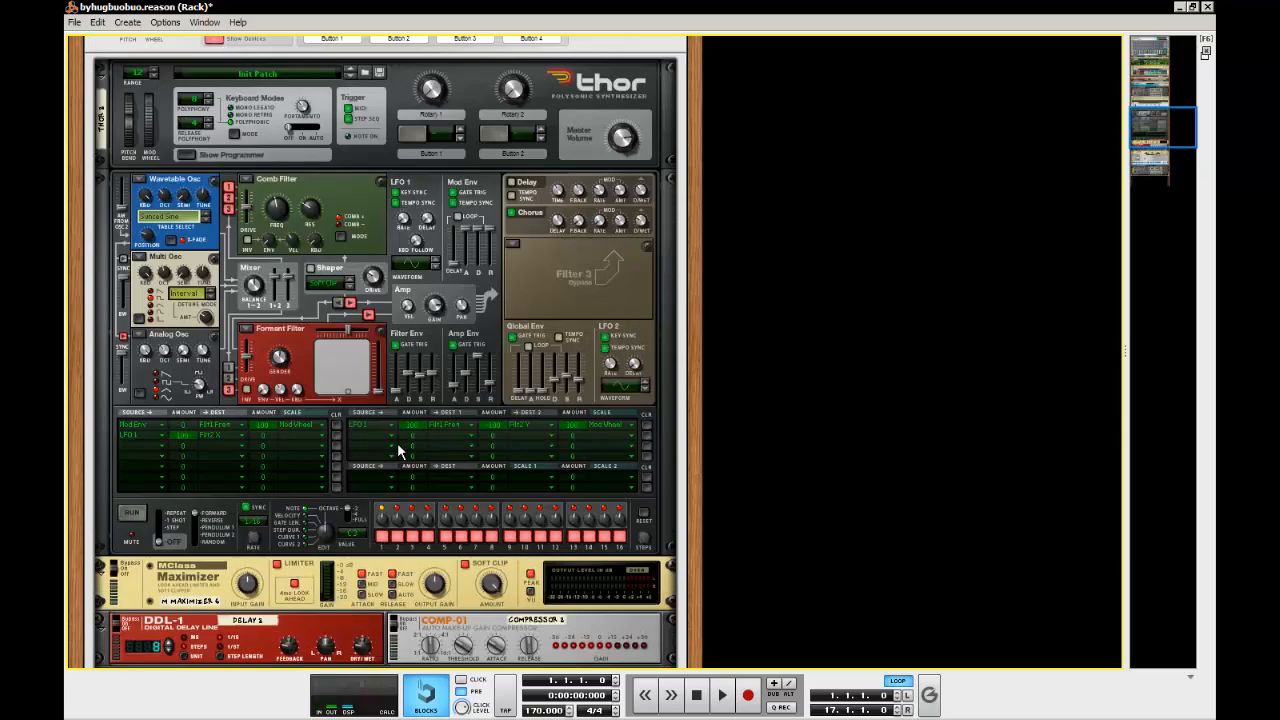
scroll(397, 442, "down", 5)
scroll(325, 372, "up", 5)
left_click(111, 172)
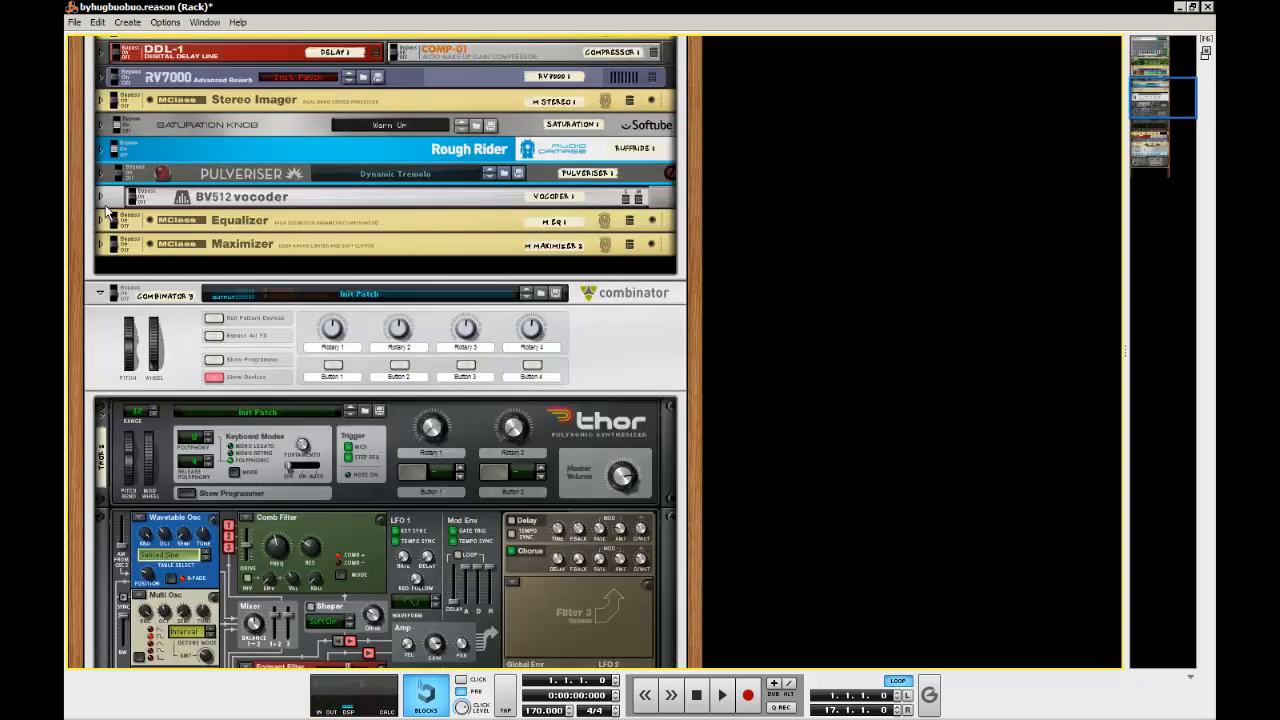
left_click(104, 199)
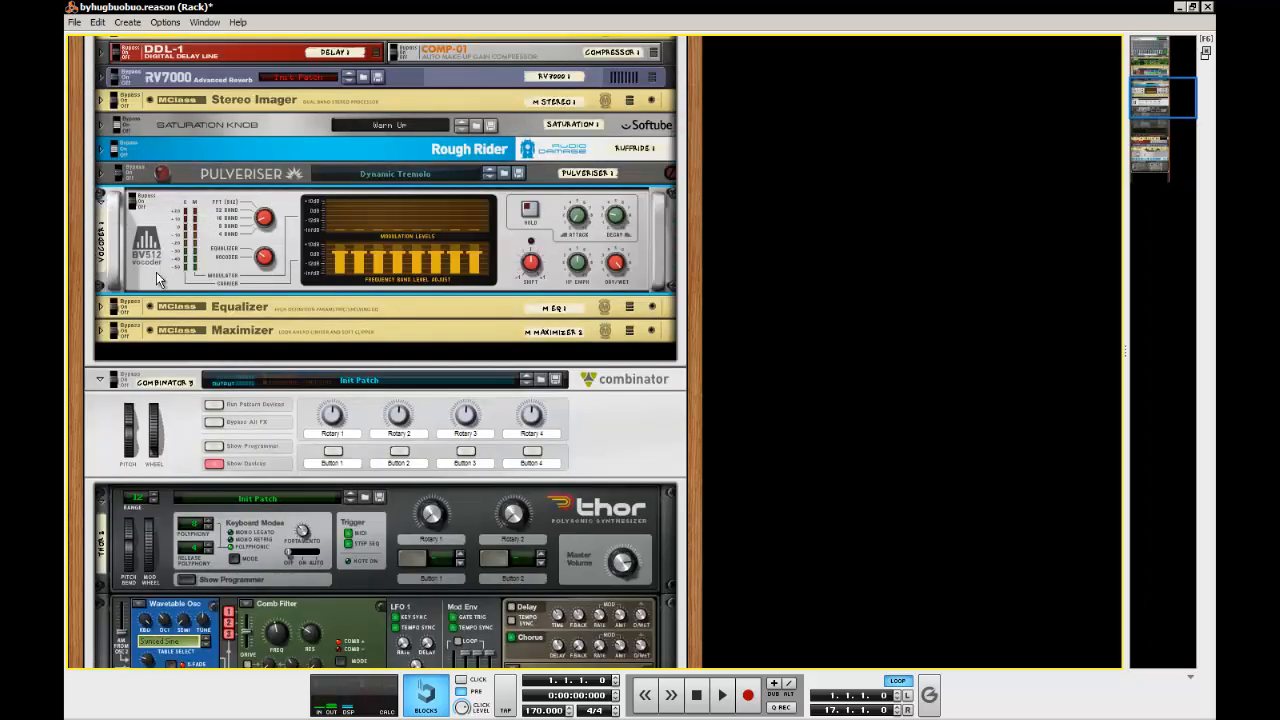
Add a BV512 Digital Vocoder after the new Pulveriser
scroll(331, 249, "down", 5)
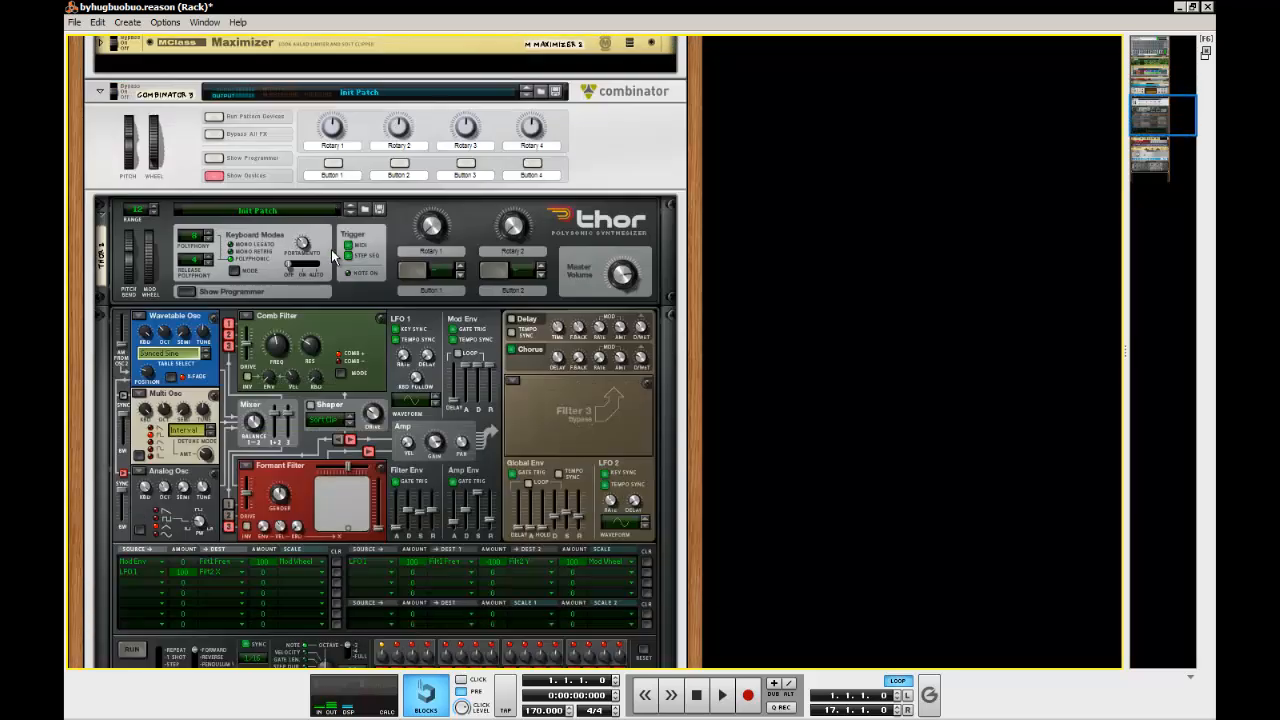
scroll(331, 249, "down", 15)
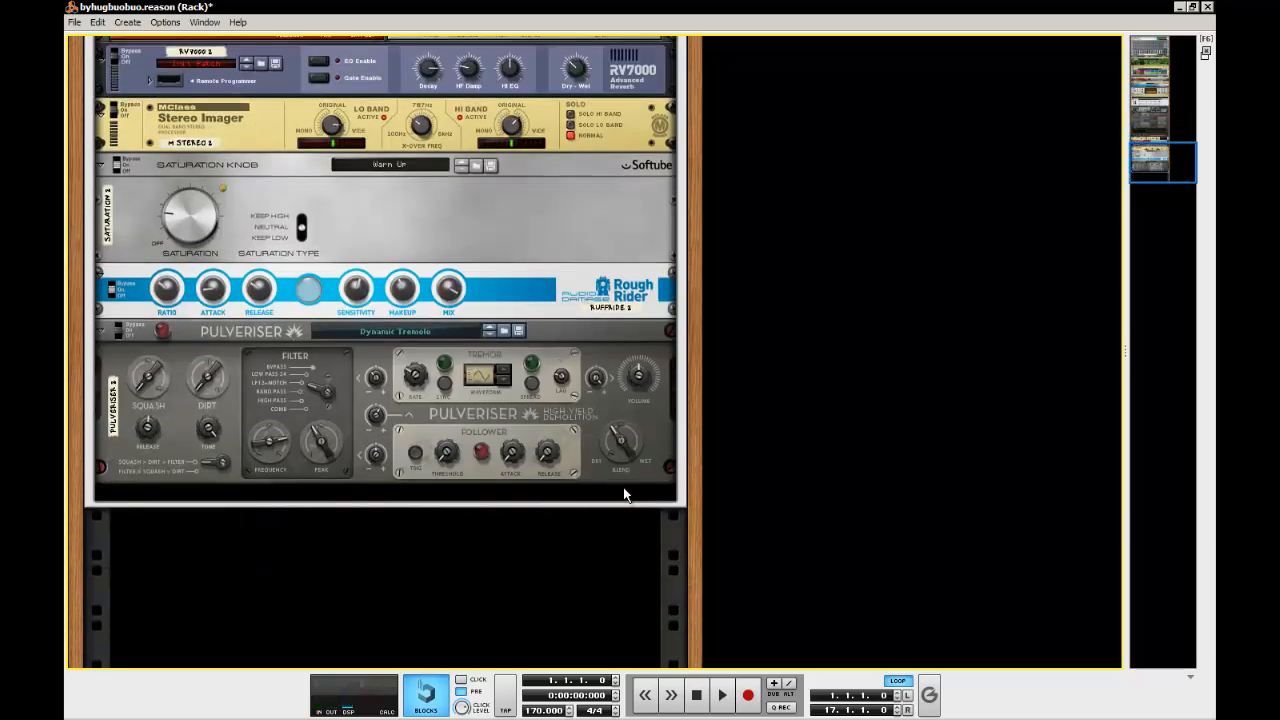
right_click(632, 480)
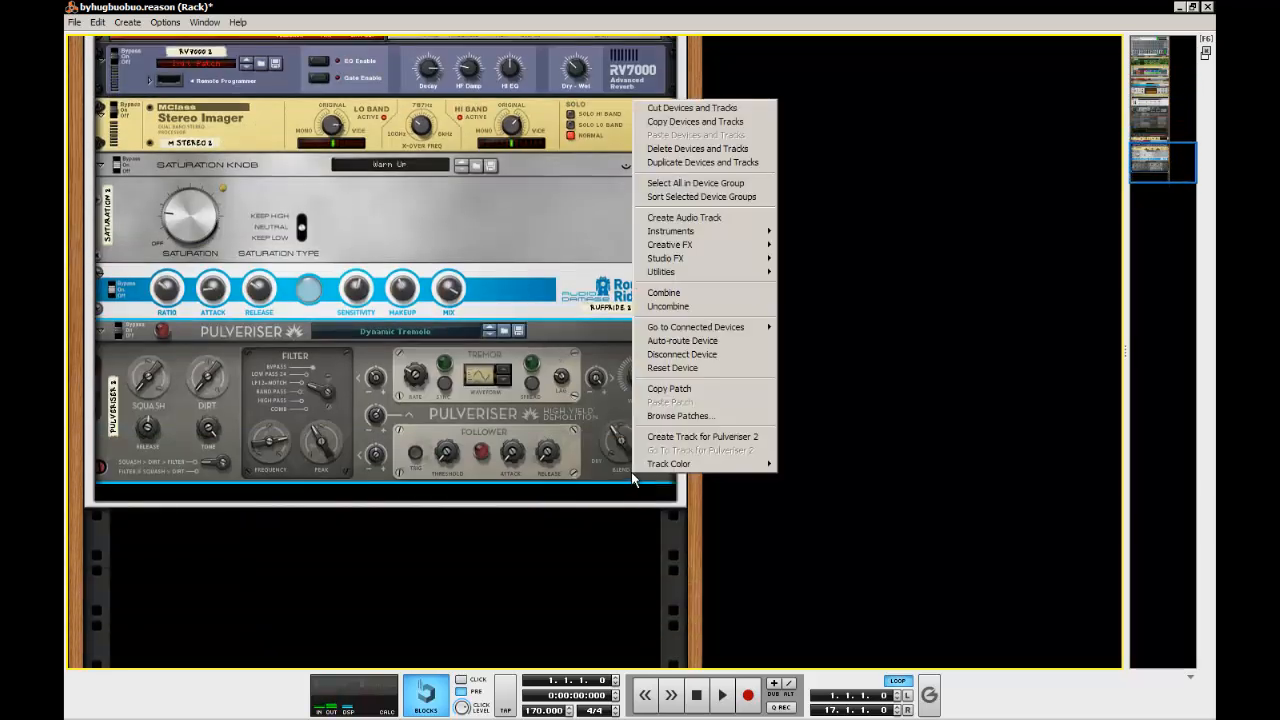
mouse_move(714, 260)
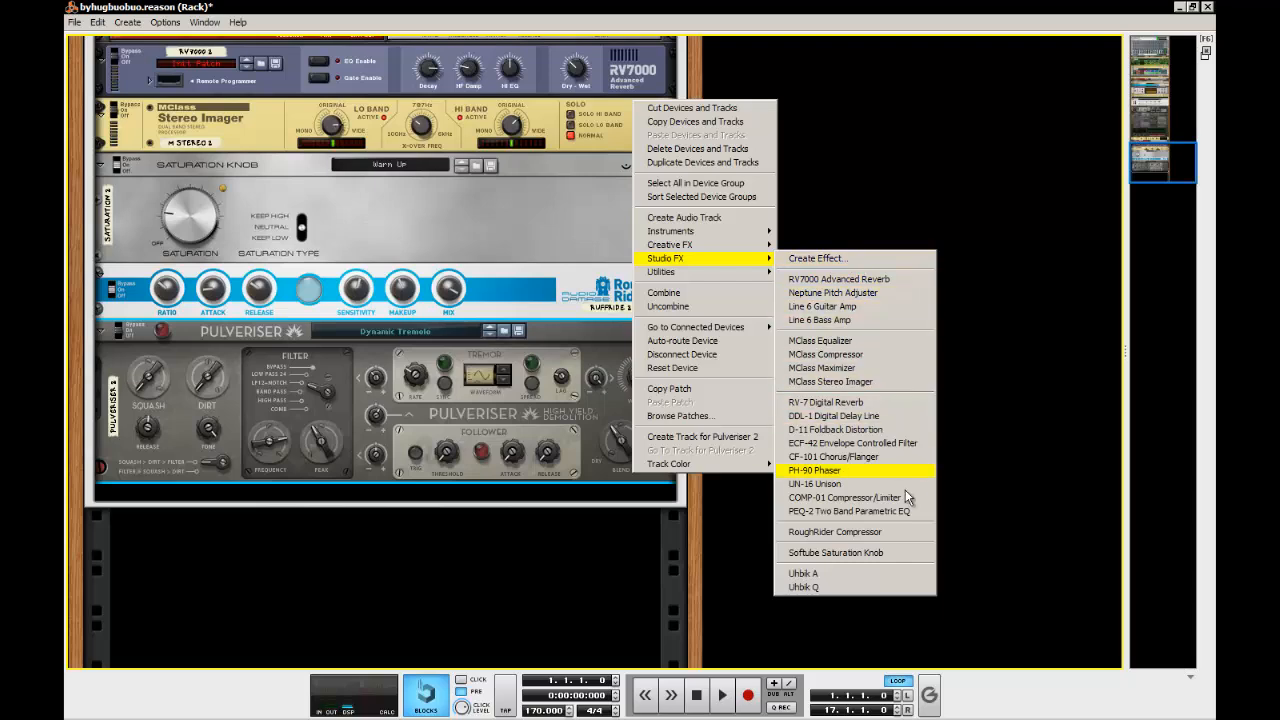
mouse_move(745, 245)
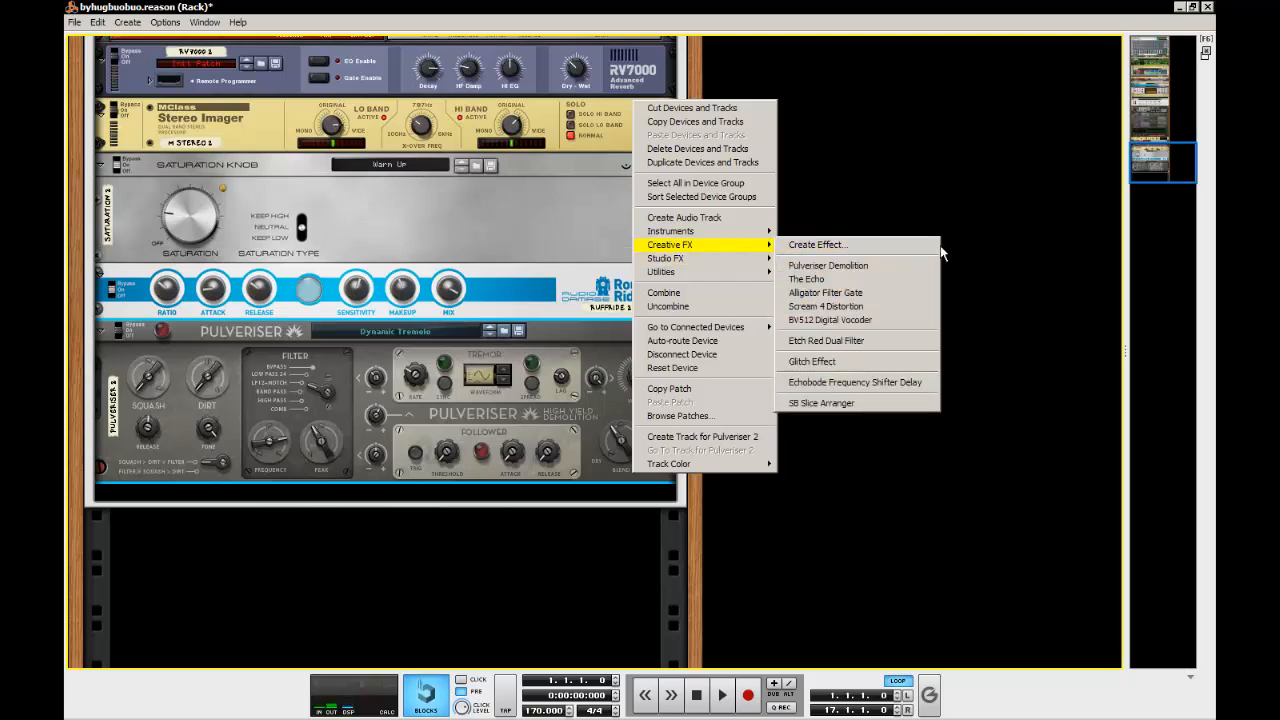
left_click(881, 317)
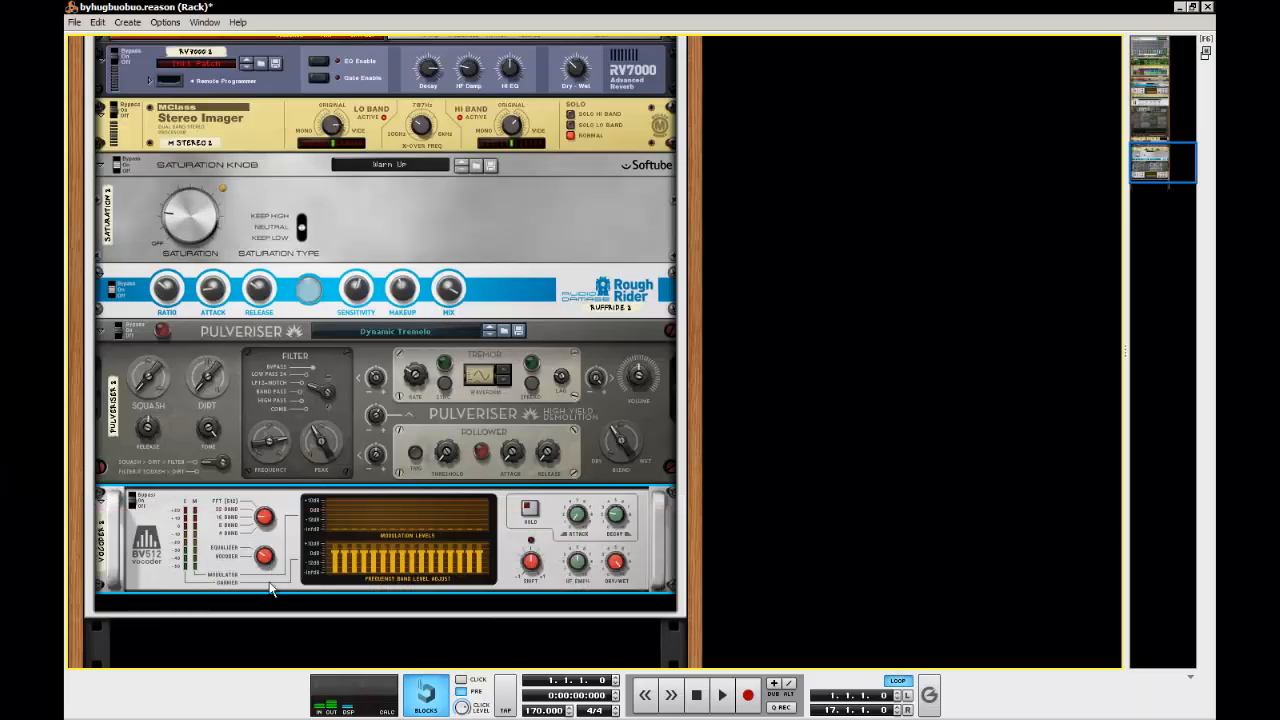
Compare the new vocoder with the original and set its band count to 8 Band
left_click(281, 576)
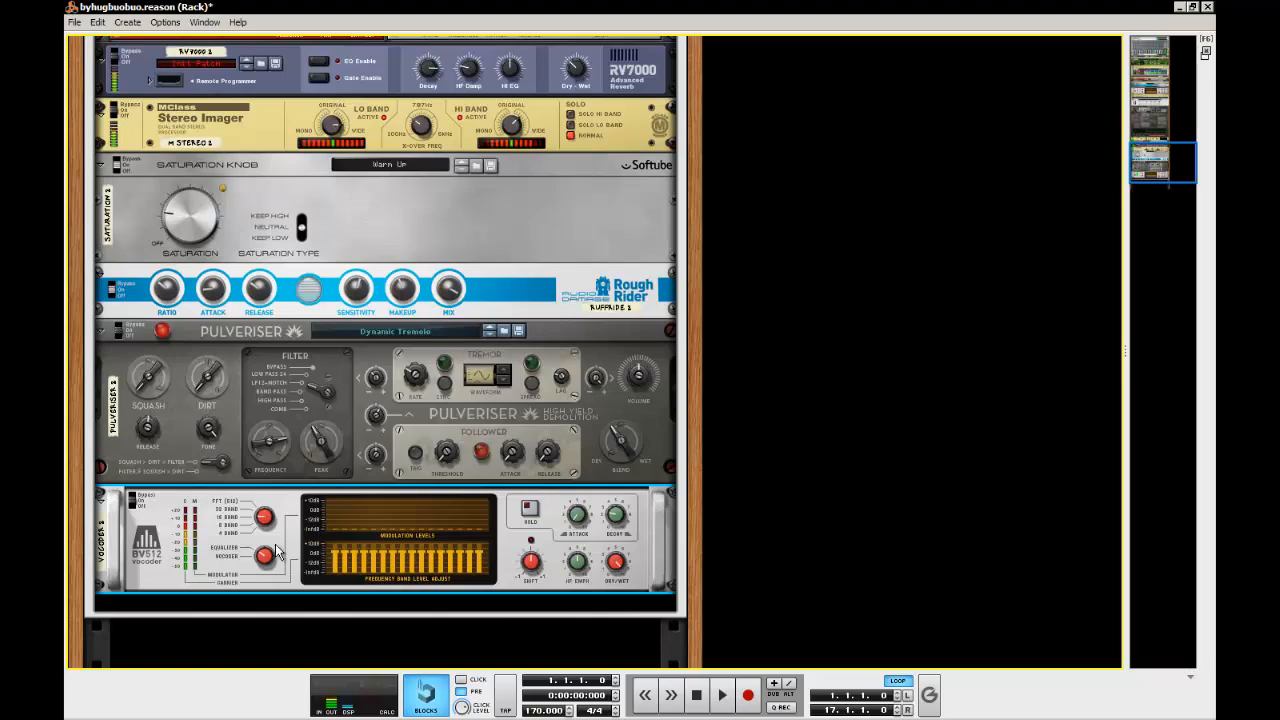
scroll(456, 520, "up", 10)
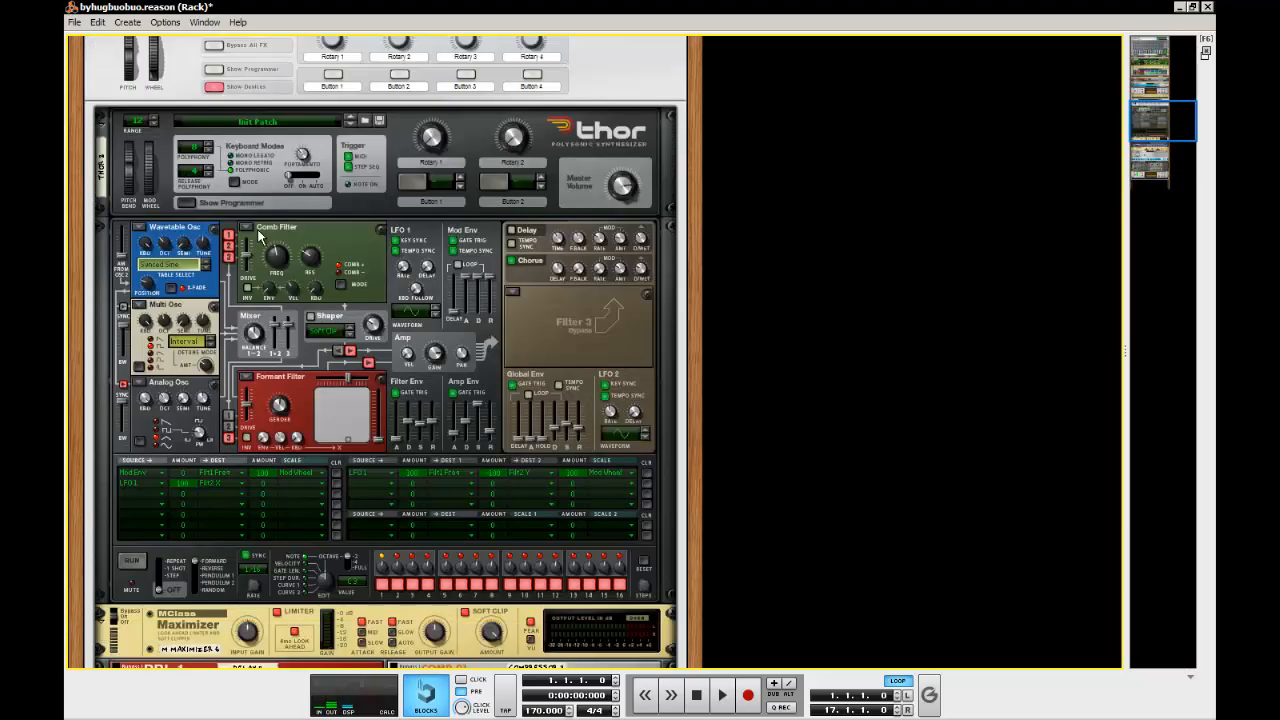
scroll(257, 229, "down", 15)
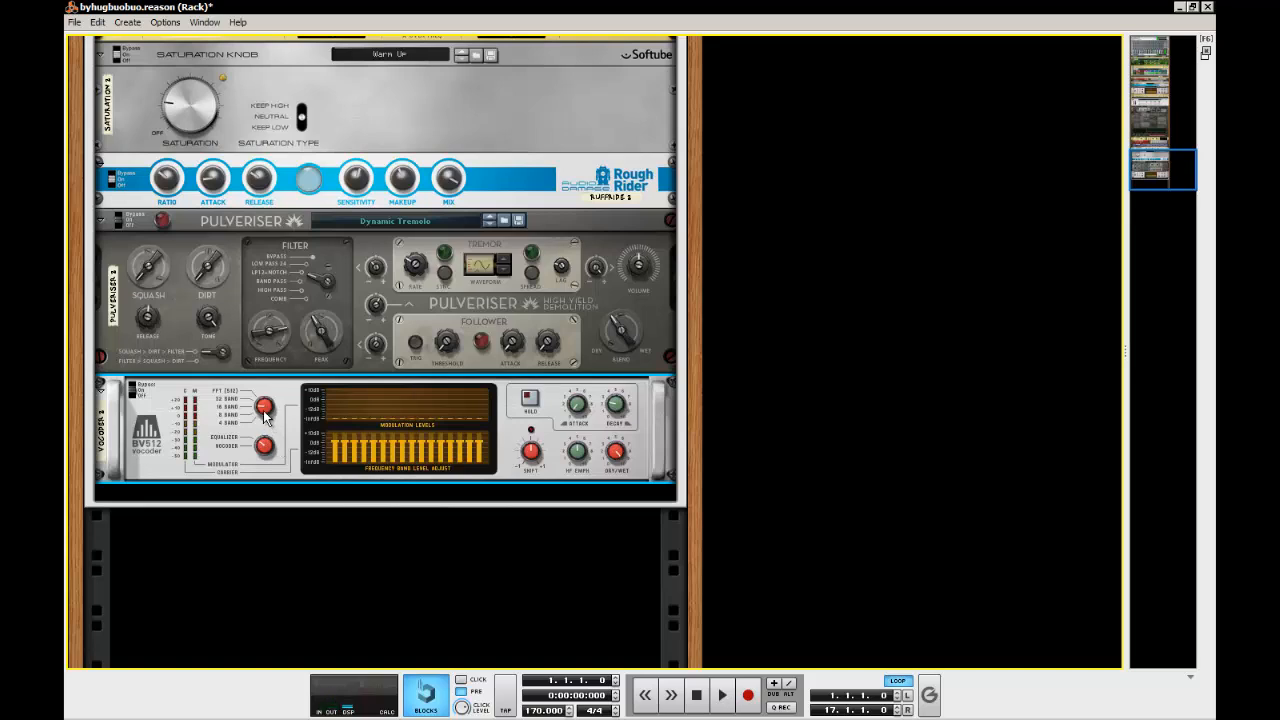
left_click_drag(263, 412, 261, 418)
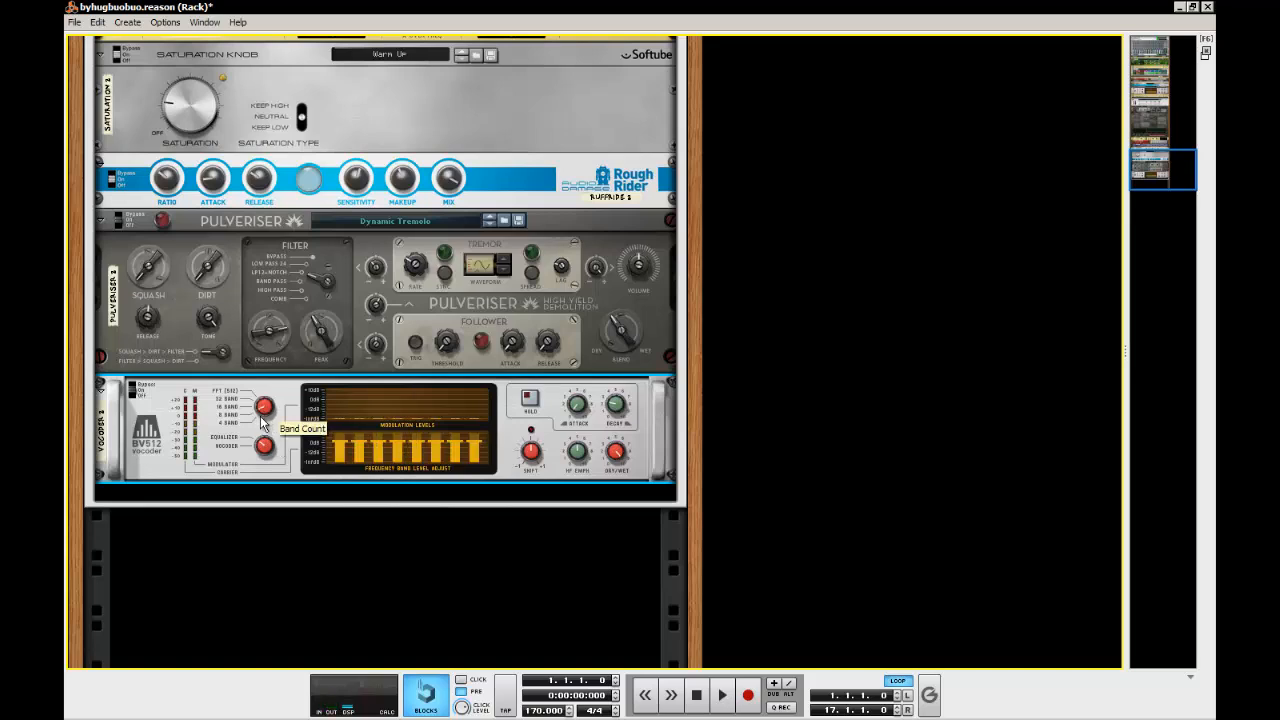
Try the 4, 16 and 32 band settings on the new vocoder and return the band count to 8
left_click(263, 408)
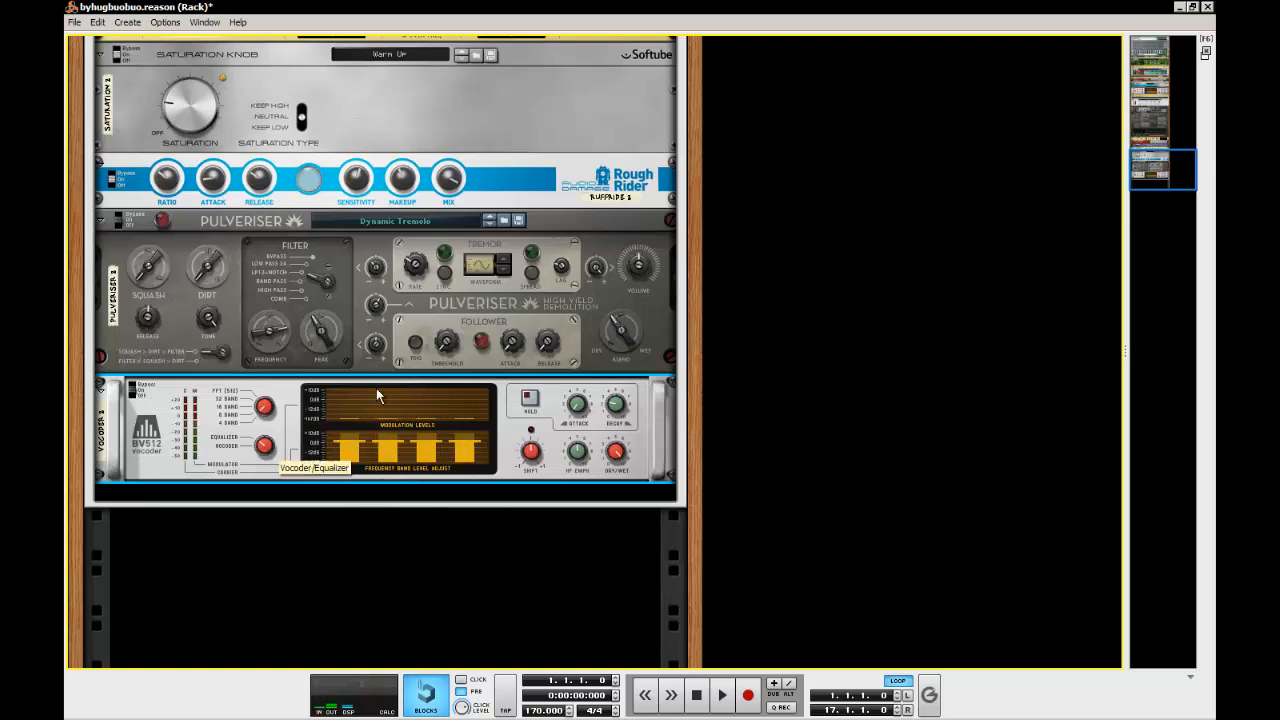
left_click(264, 408)
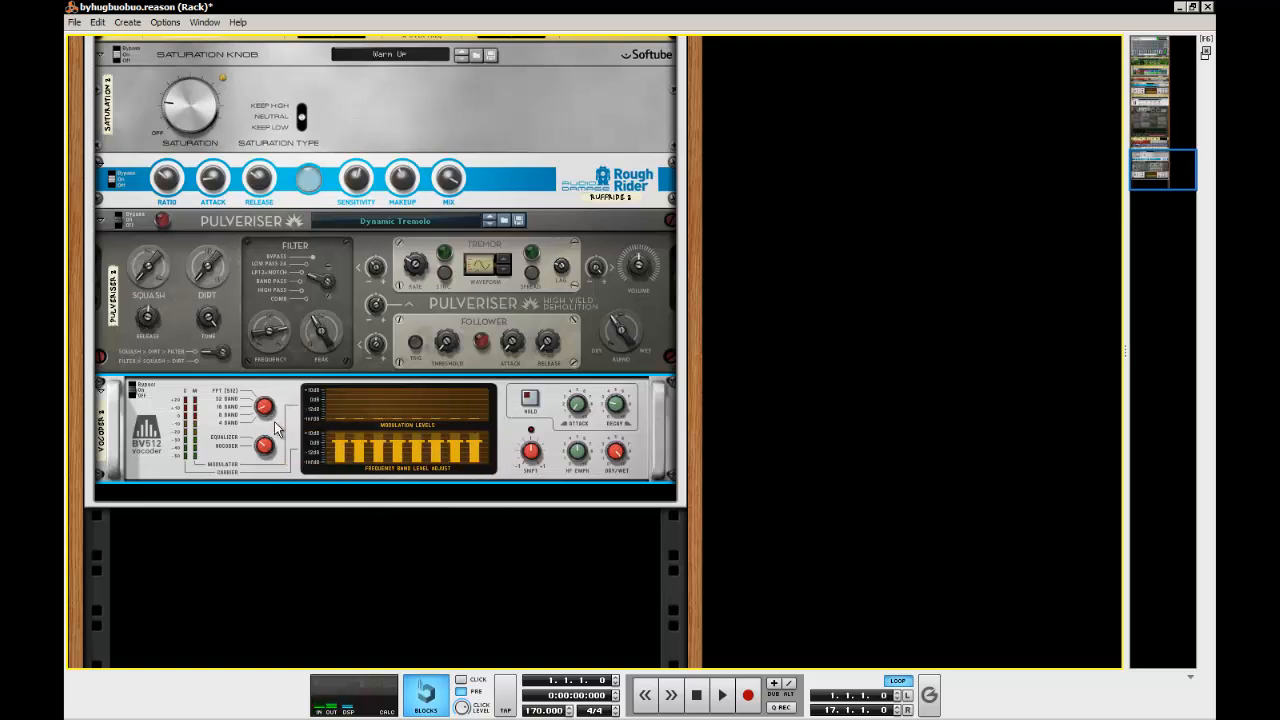
left_click(270, 407)
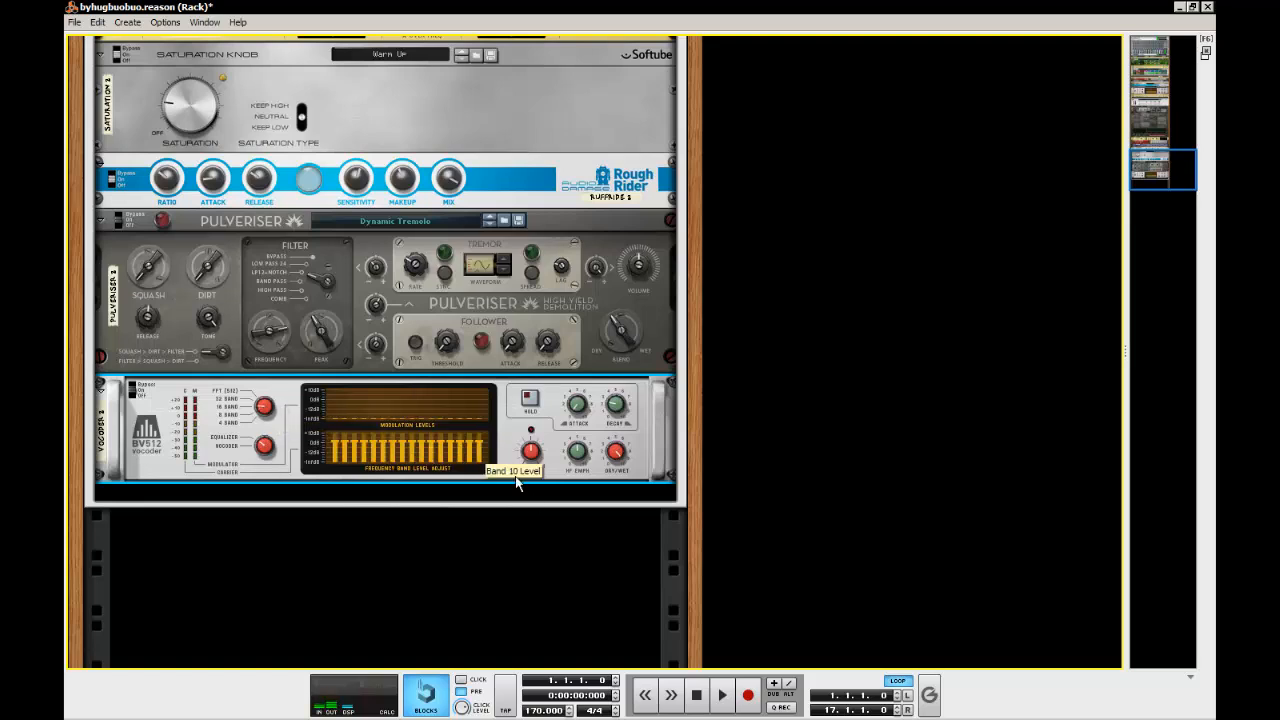
left_click(266, 409)
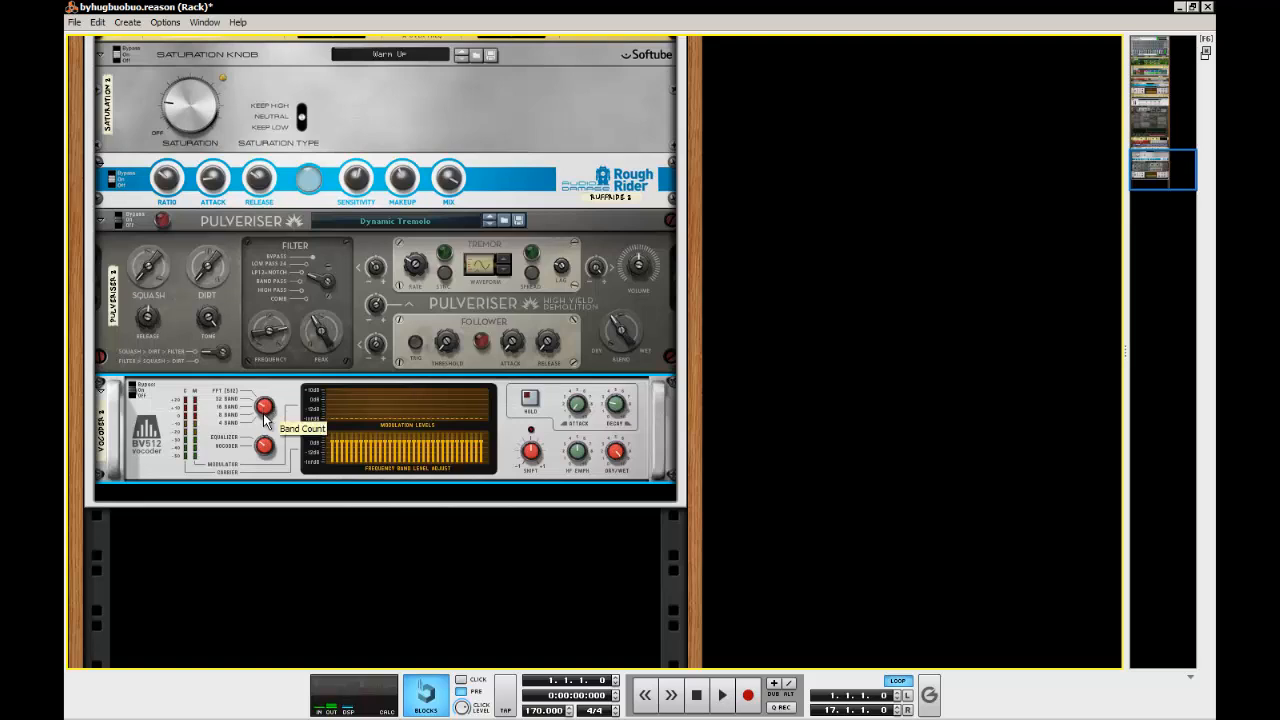
mouse_move(265, 407)
left_mouse_down()
mouse_move(265, 438)
mouse_move(262, 422)
left_mouse_up()
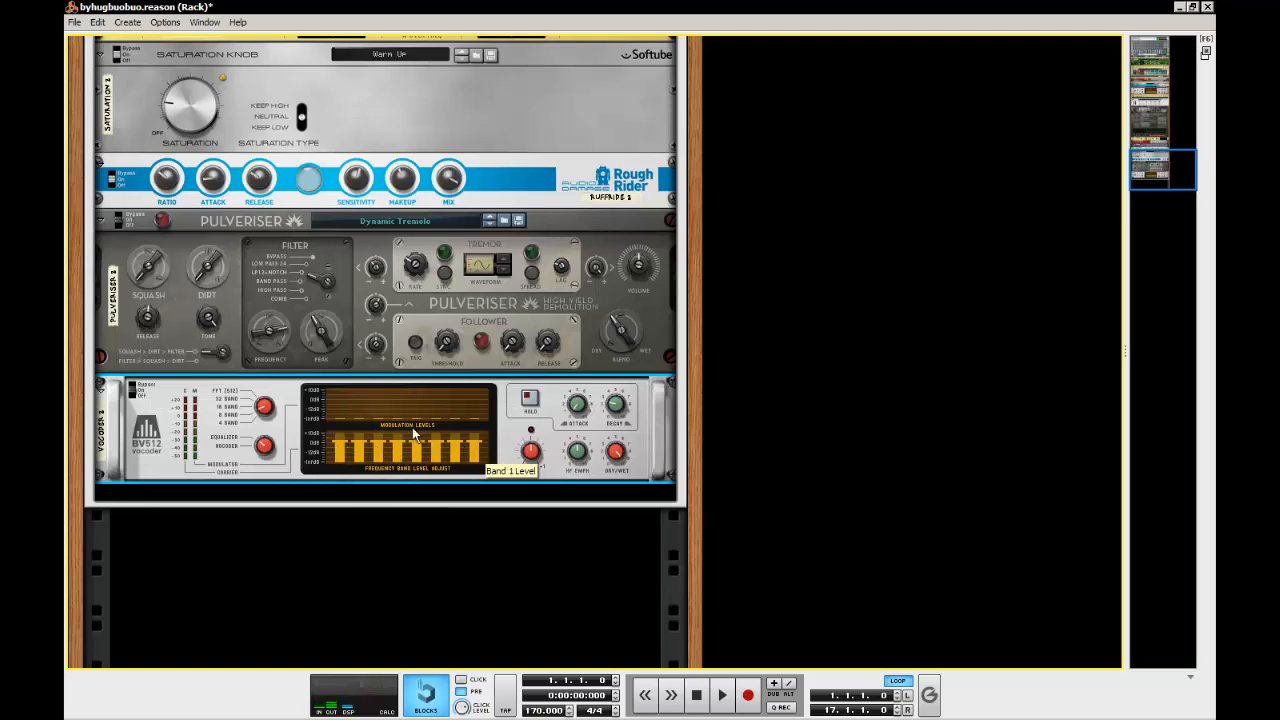
Fold the original vocoder and unfold the original Equalizer and the Maximizer below it for reference
scroll(346, 450, "up", 10)
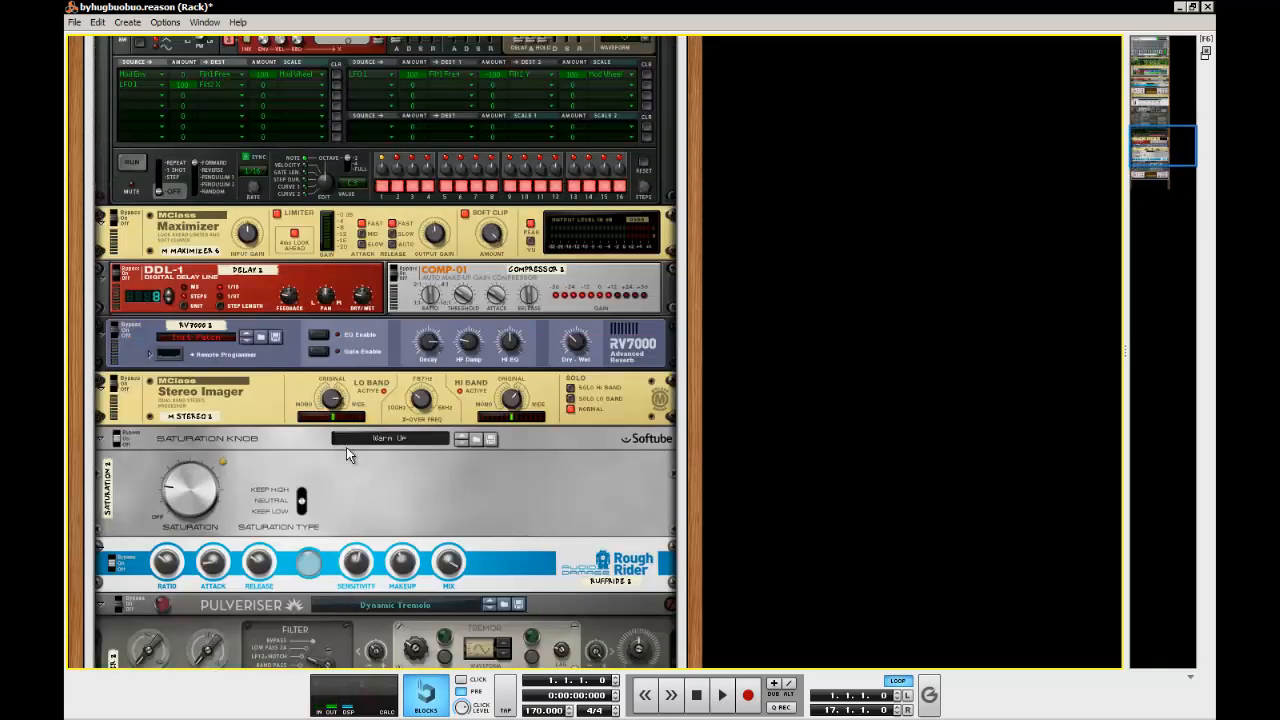
scroll(346, 446, "up", 10)
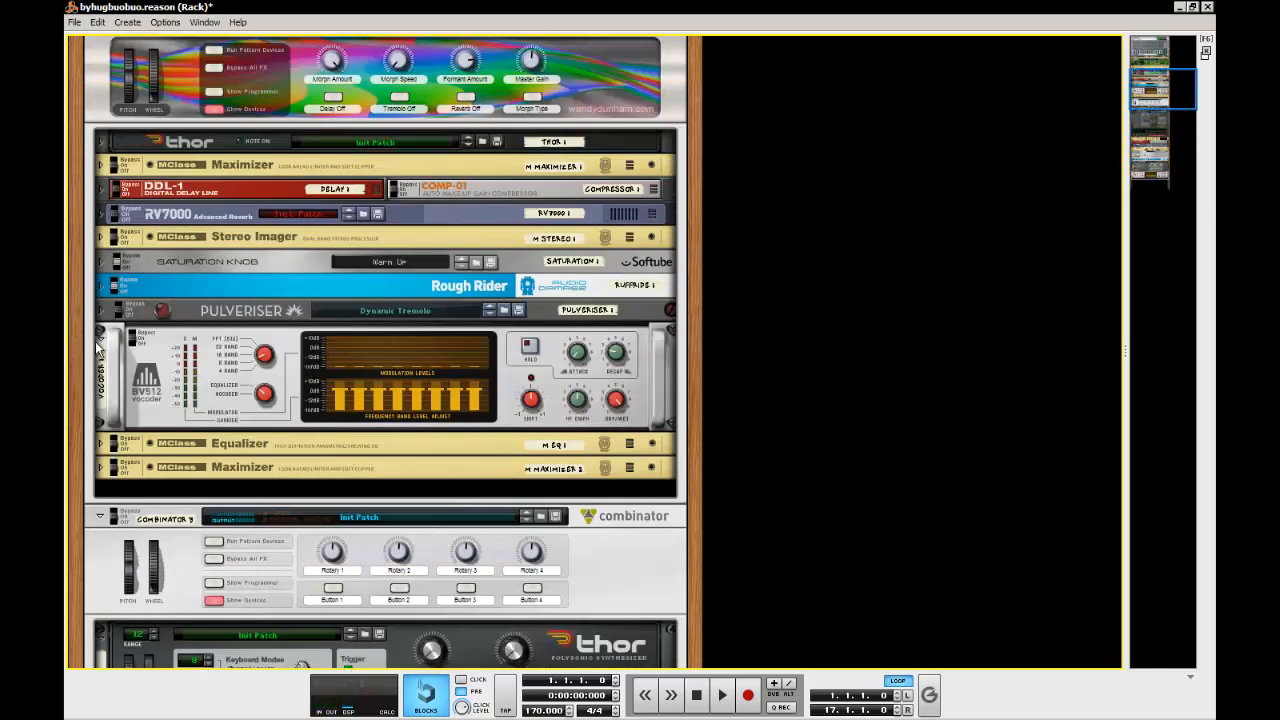
left_click(97, 344)
left_click(97, 334)
left_click(99, 358)
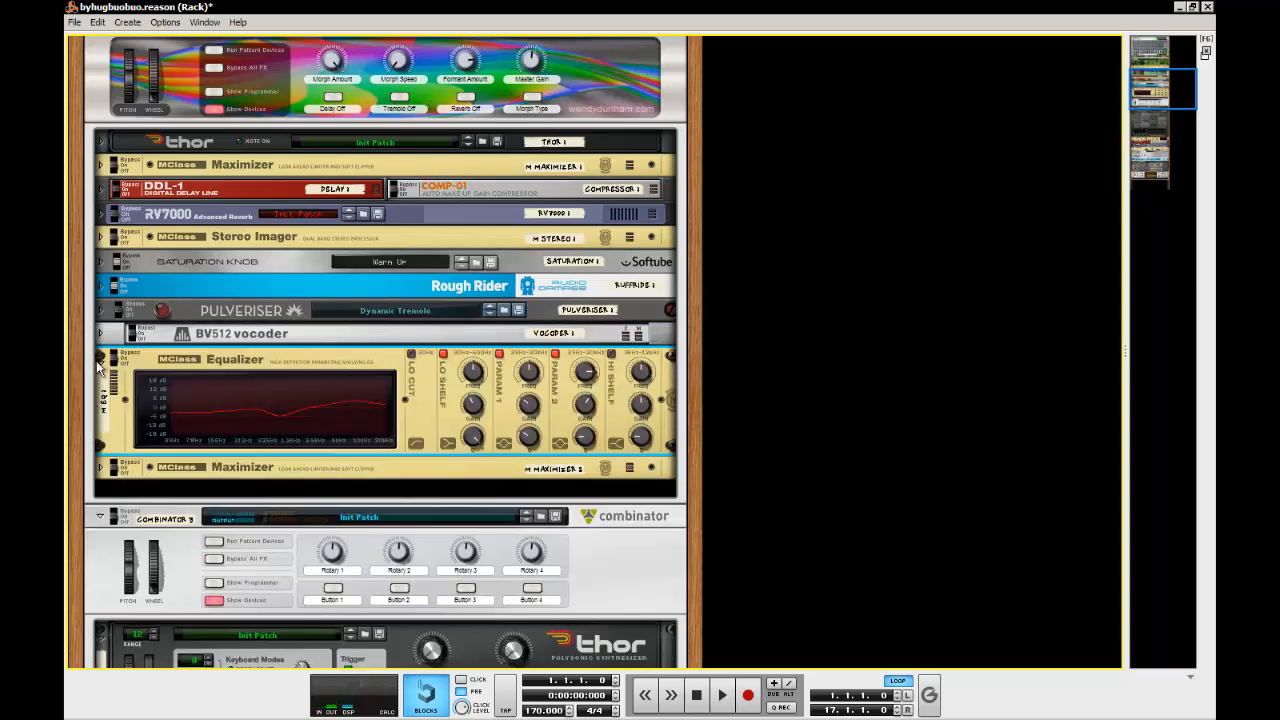
left_click(101, 467)
Add an MClass Equalizer after the new vocoder
scroll(268, 456, "down", 10)
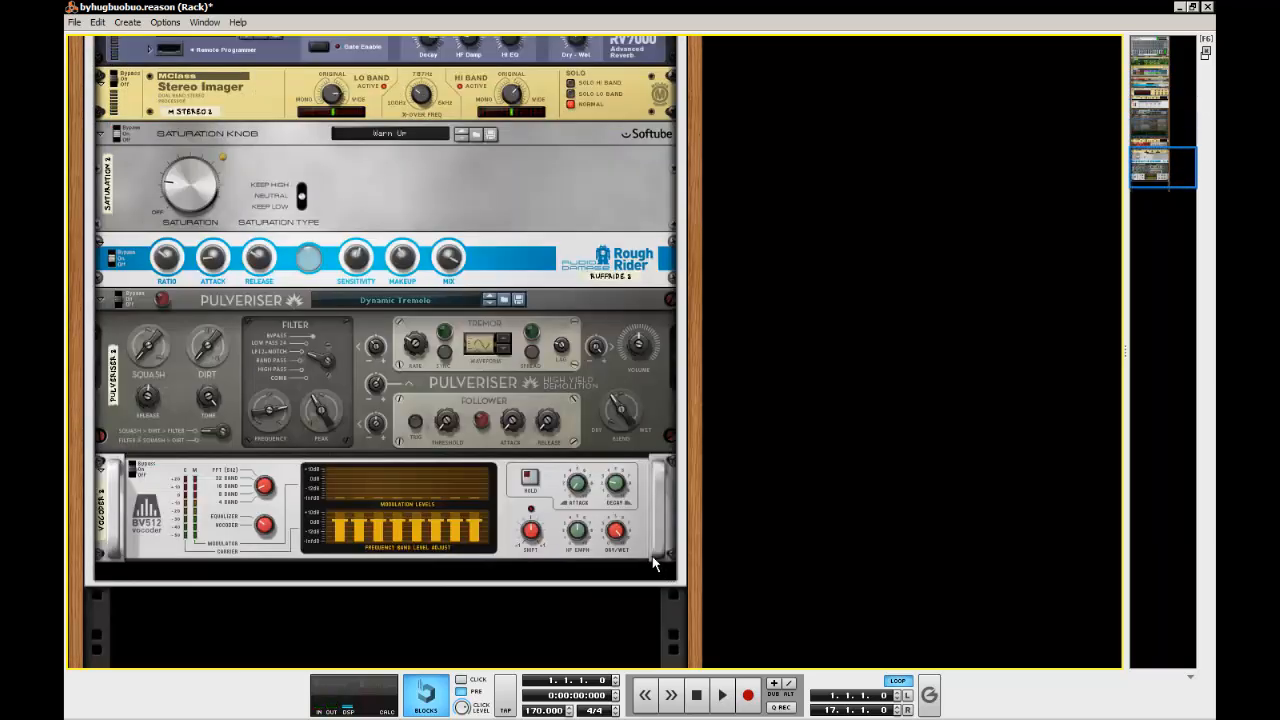
right_click(653, 563)
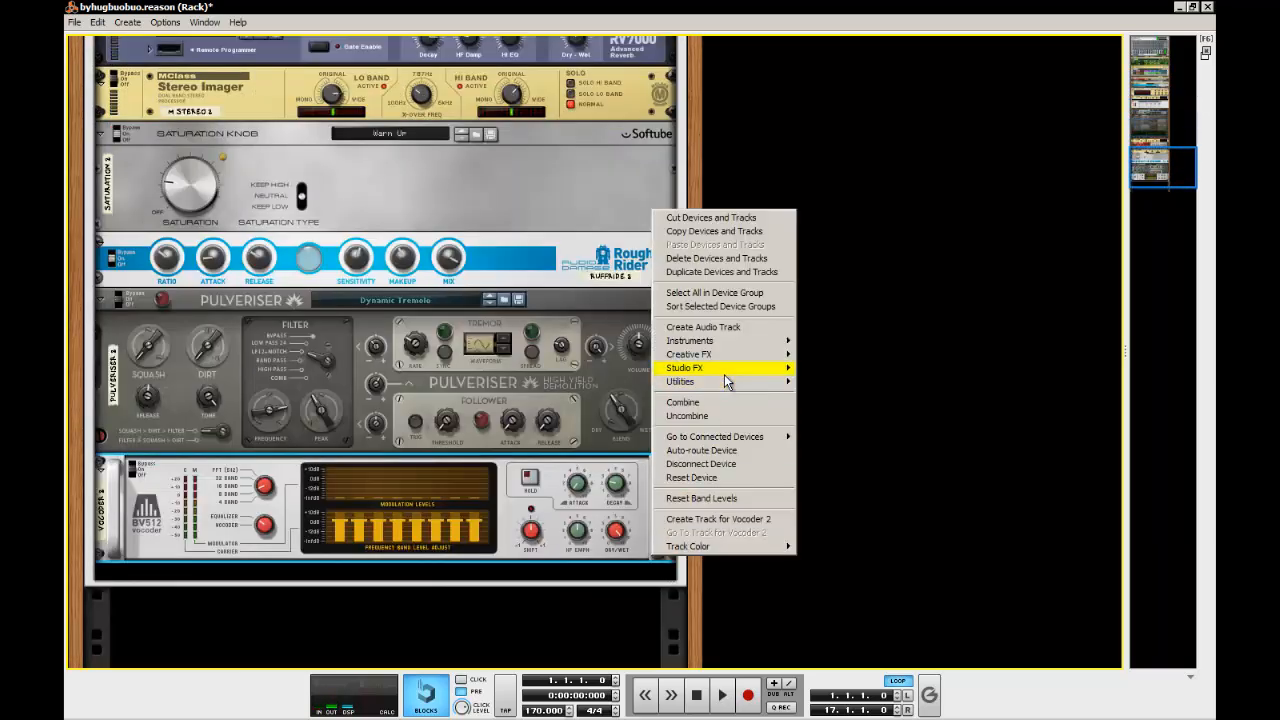
mouse_move(724, 372)
left_click(895, 449)
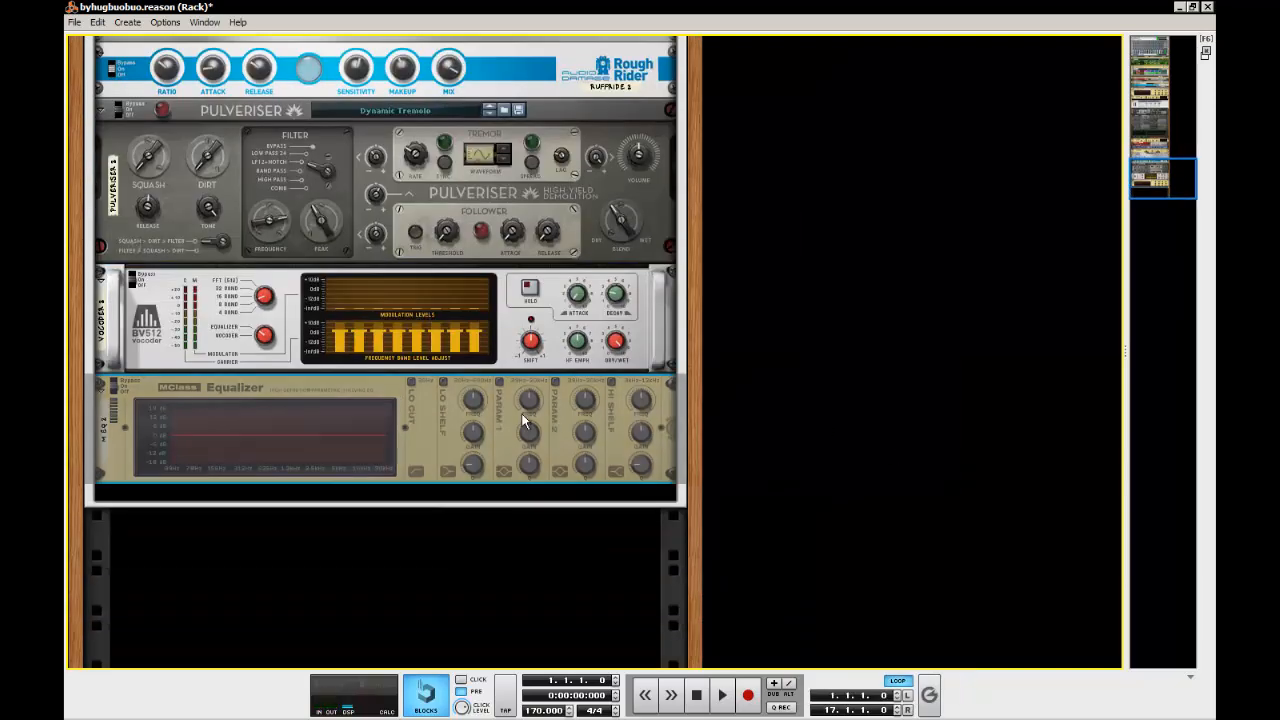
Add an MClass Maximizer after the new Equalizer in the new Combinator
right_click(432, 470)
mouse_move(522, 303)
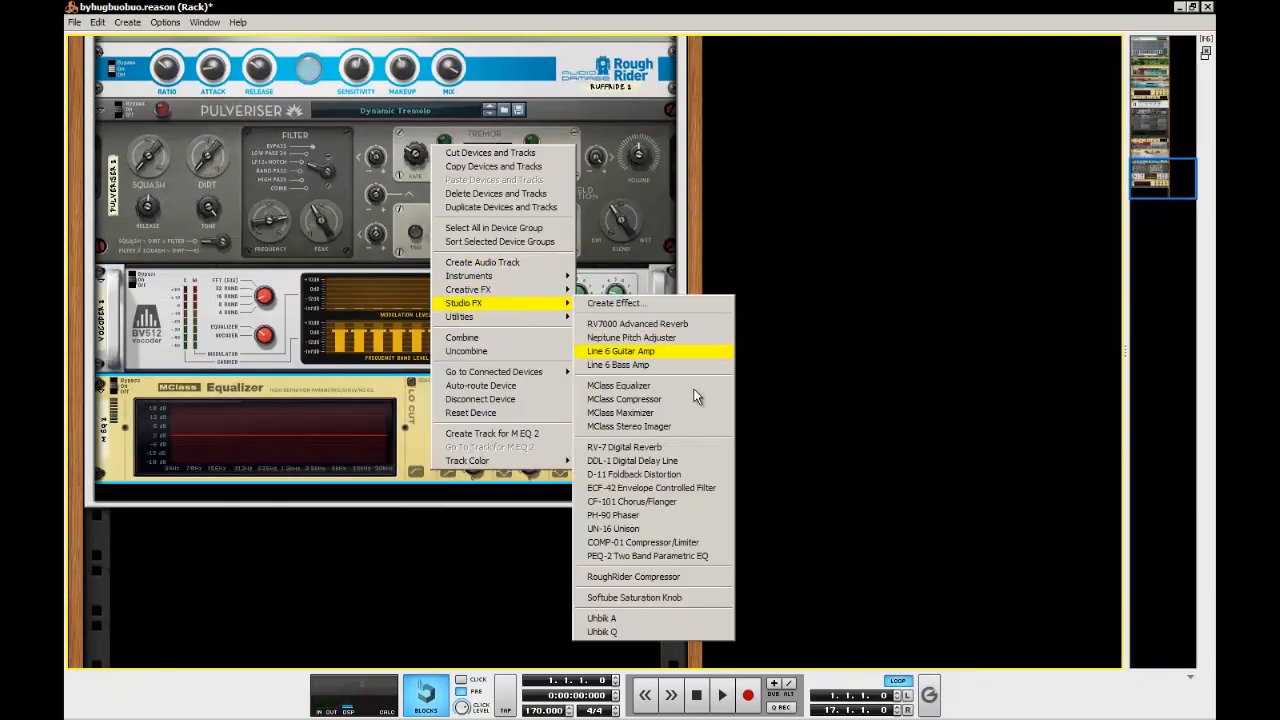
left_click(692, 408)
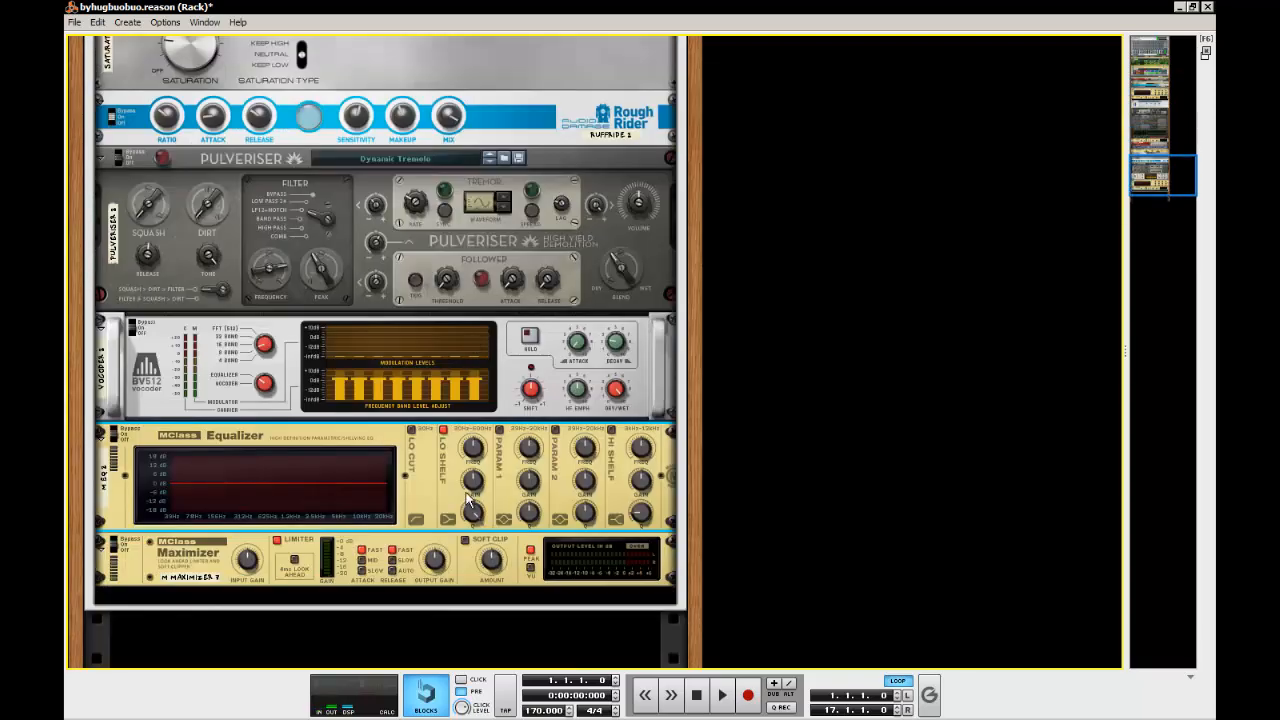
Match the new Equalizer's low shelf settings to the original and switch on its Parametric 1 band
left_click_drag(472, 506, 472, 512)
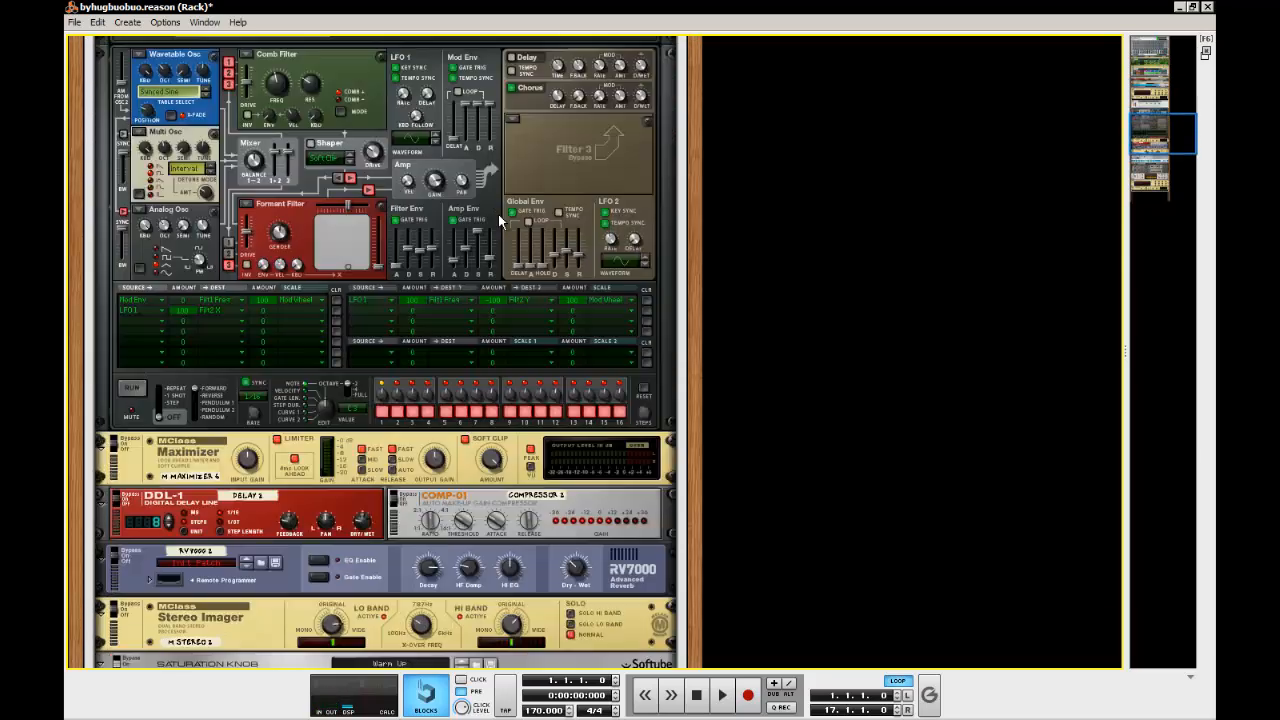
scroll(498, 214, "down", 8)
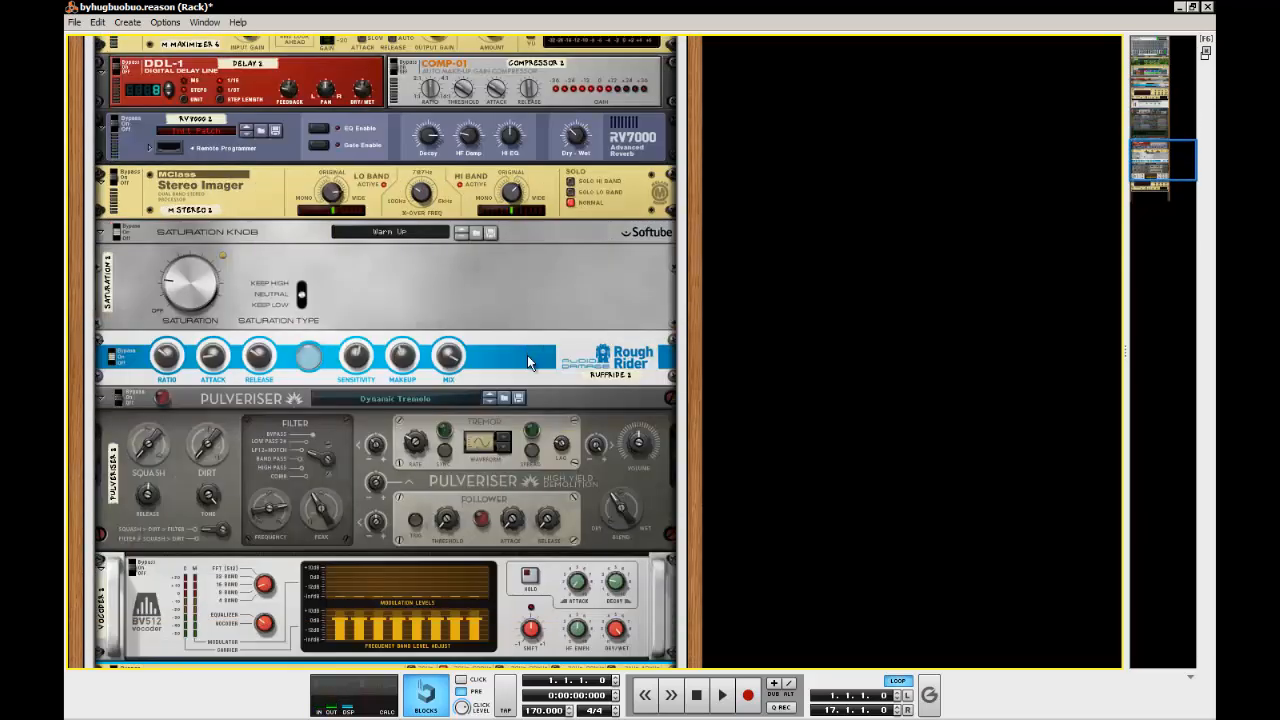
left_click(502, 431)
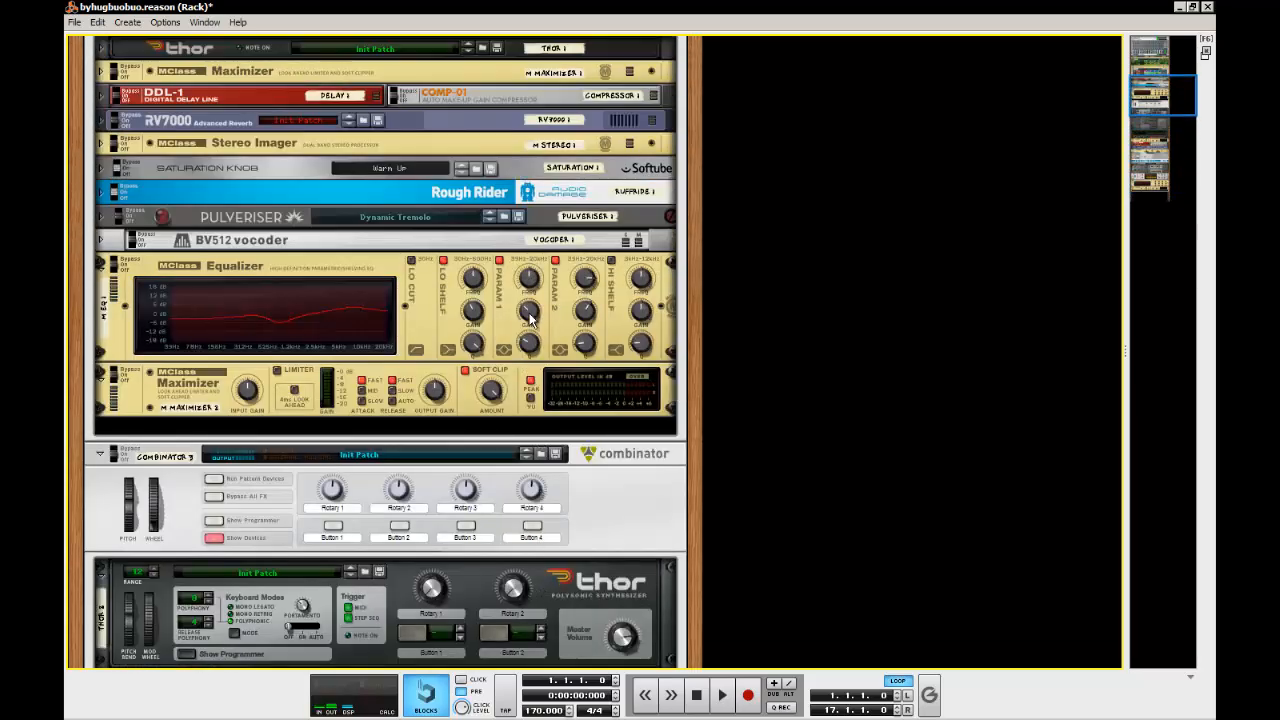
Match the new Equalizer's Parametric 1 band to the original, with a gain of -6.9 dB and the same Q
mouse_move(530, 318)
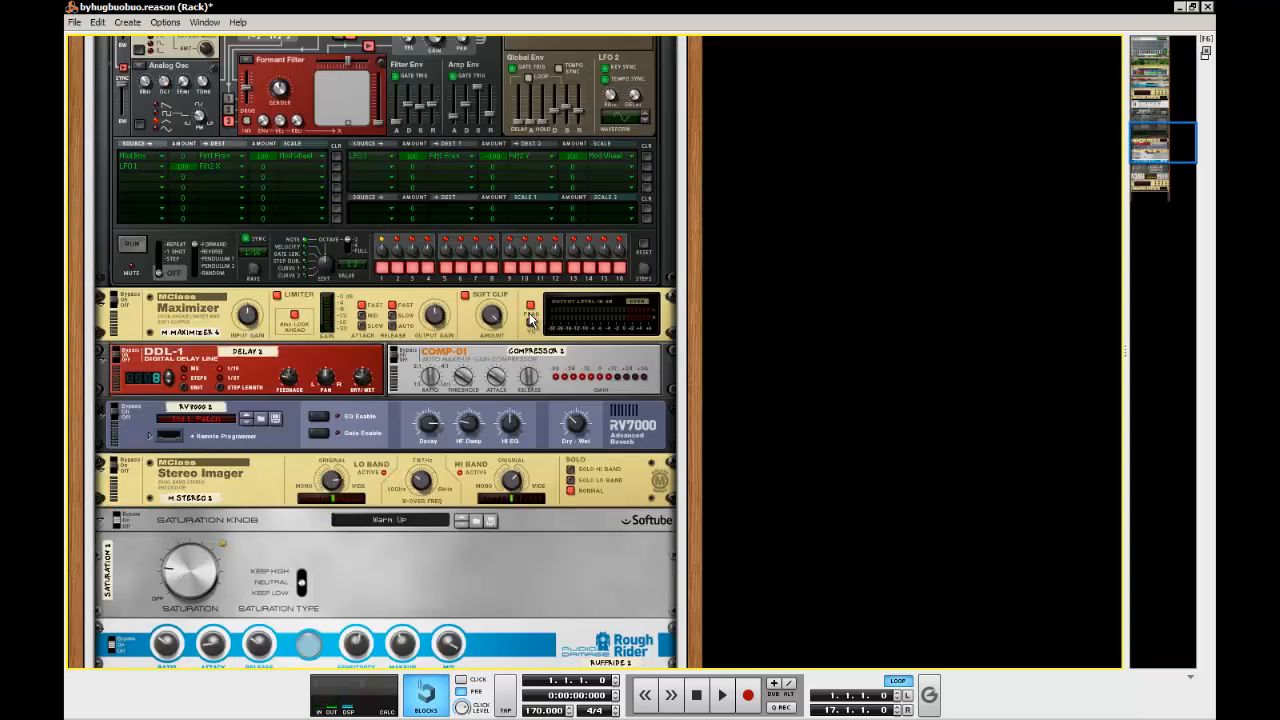
scroll(540, 350, "down", 10)
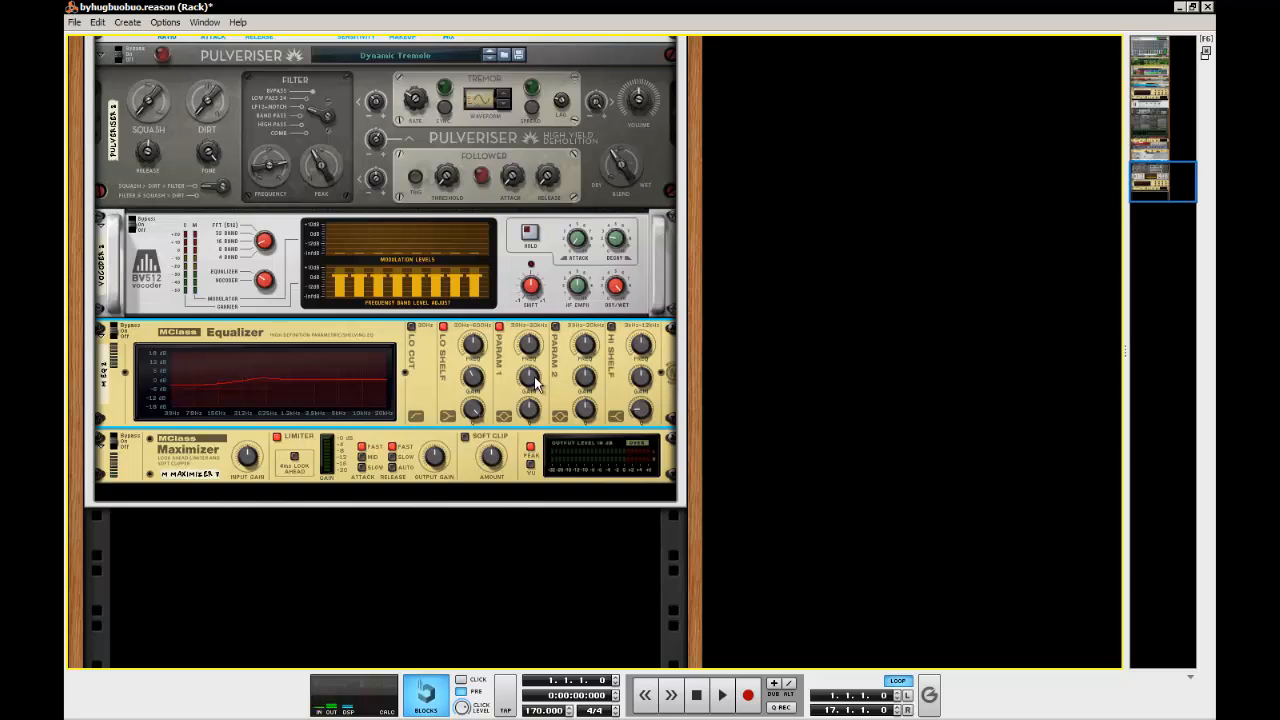
left_click_drag(533, 377, 530, 416)
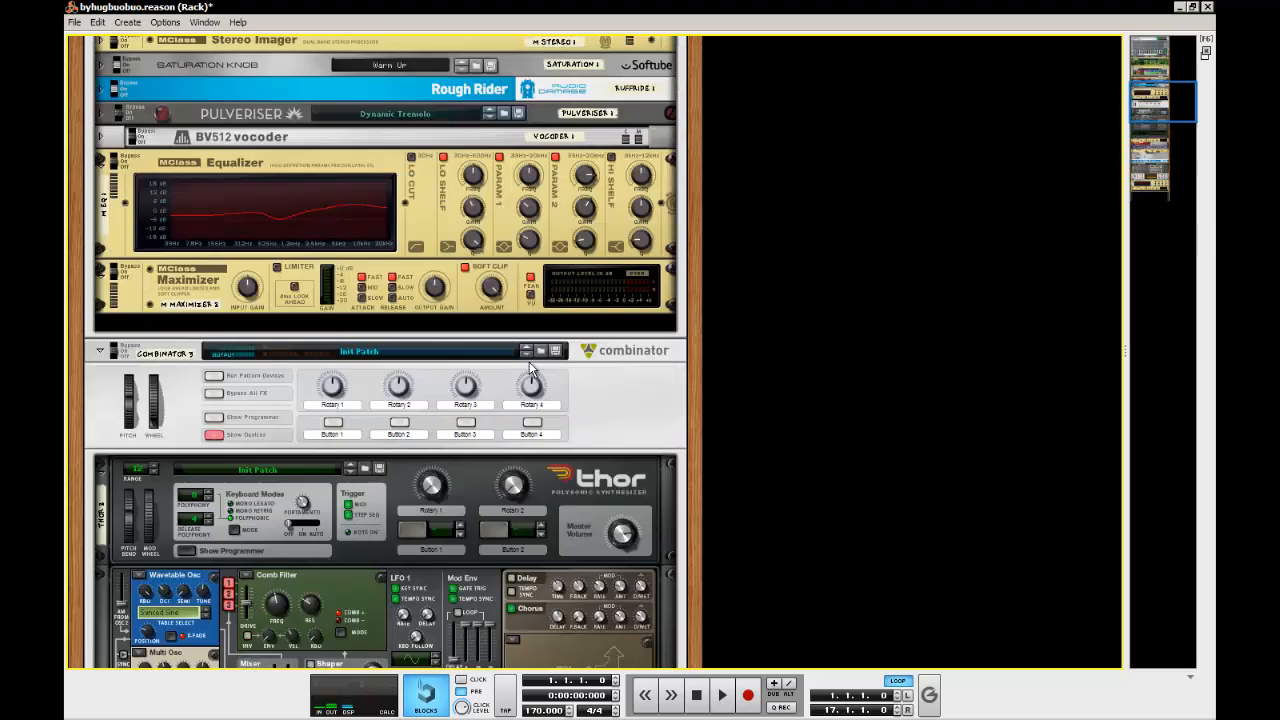
scroll(530, 368, "up", 1)
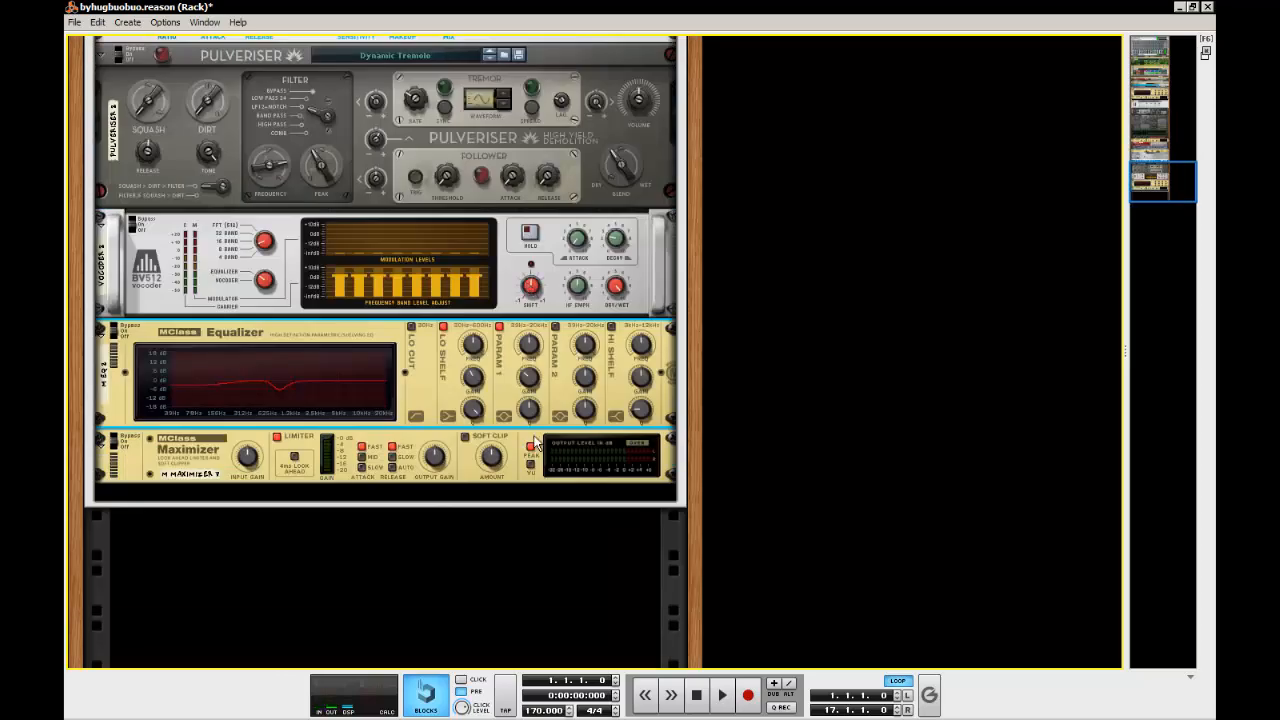
left_click_drag(535, 424, 532, 431)
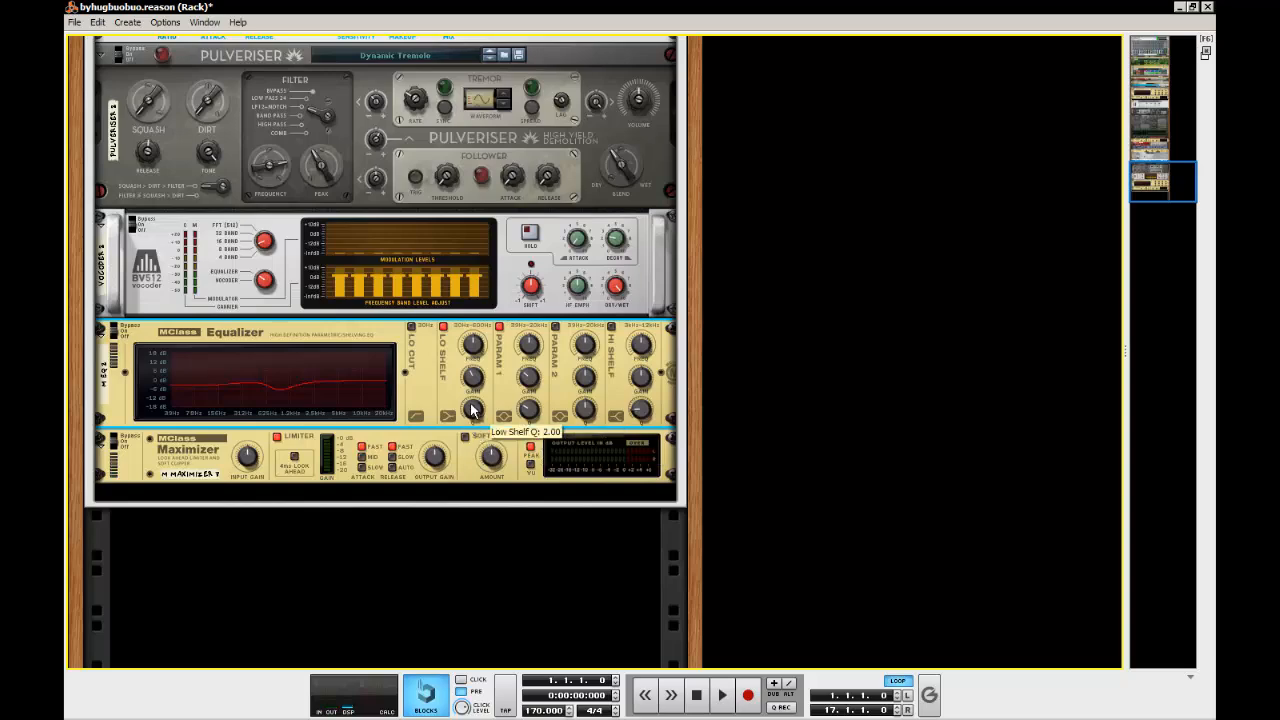
Switch on the new Equalizer's Parametric 2 band and set its frequency to 7.101 kHz
left_click(555, 328)
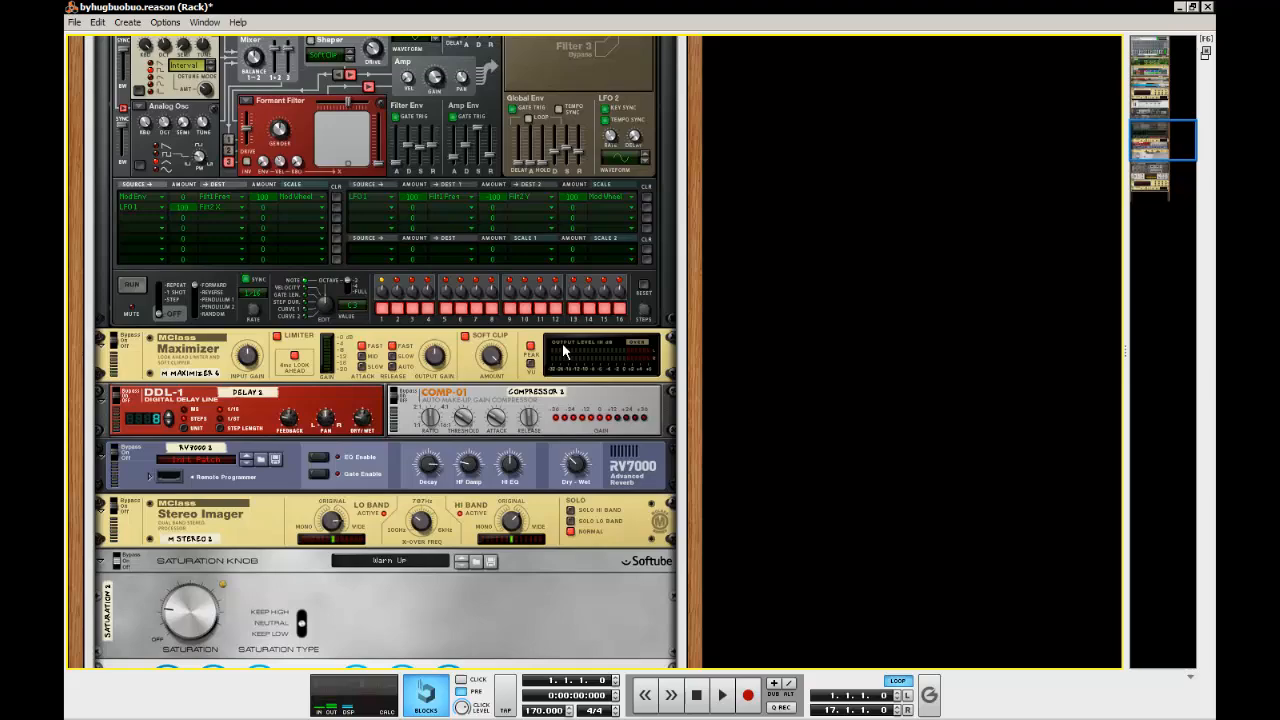
scroll(562, 343, "down", 10)
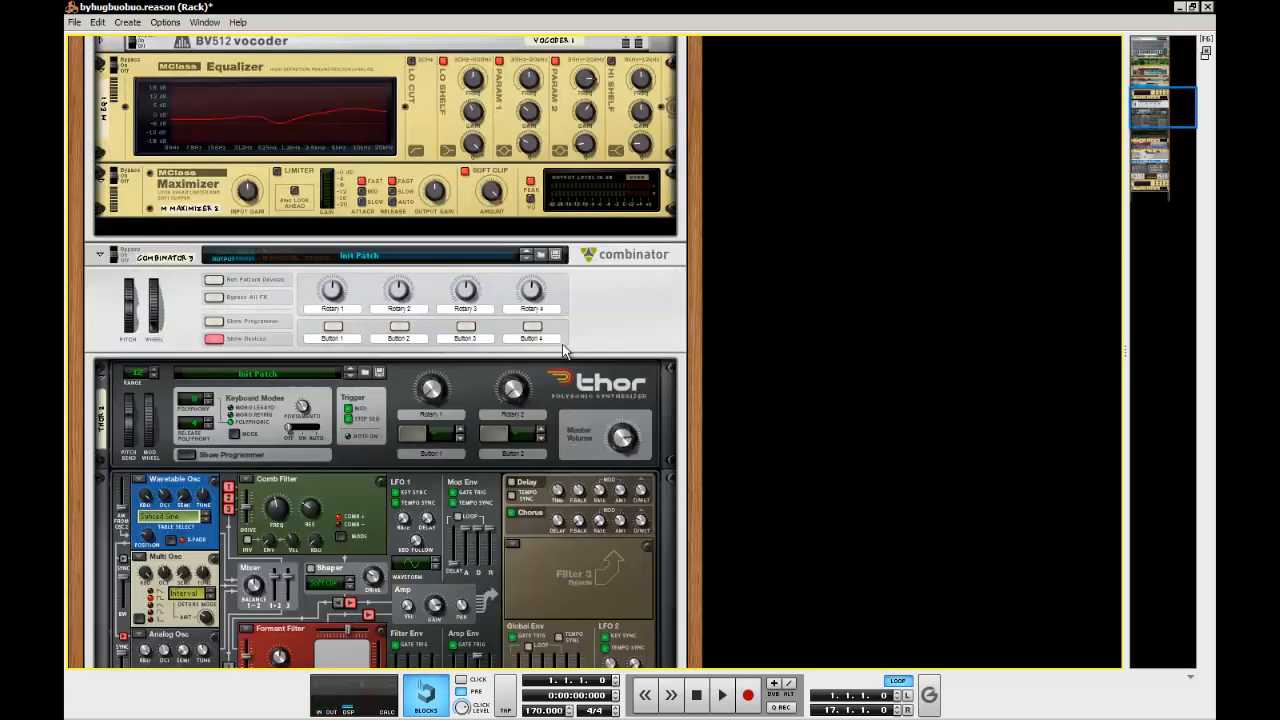
scroll(562, 343, "up", 6)
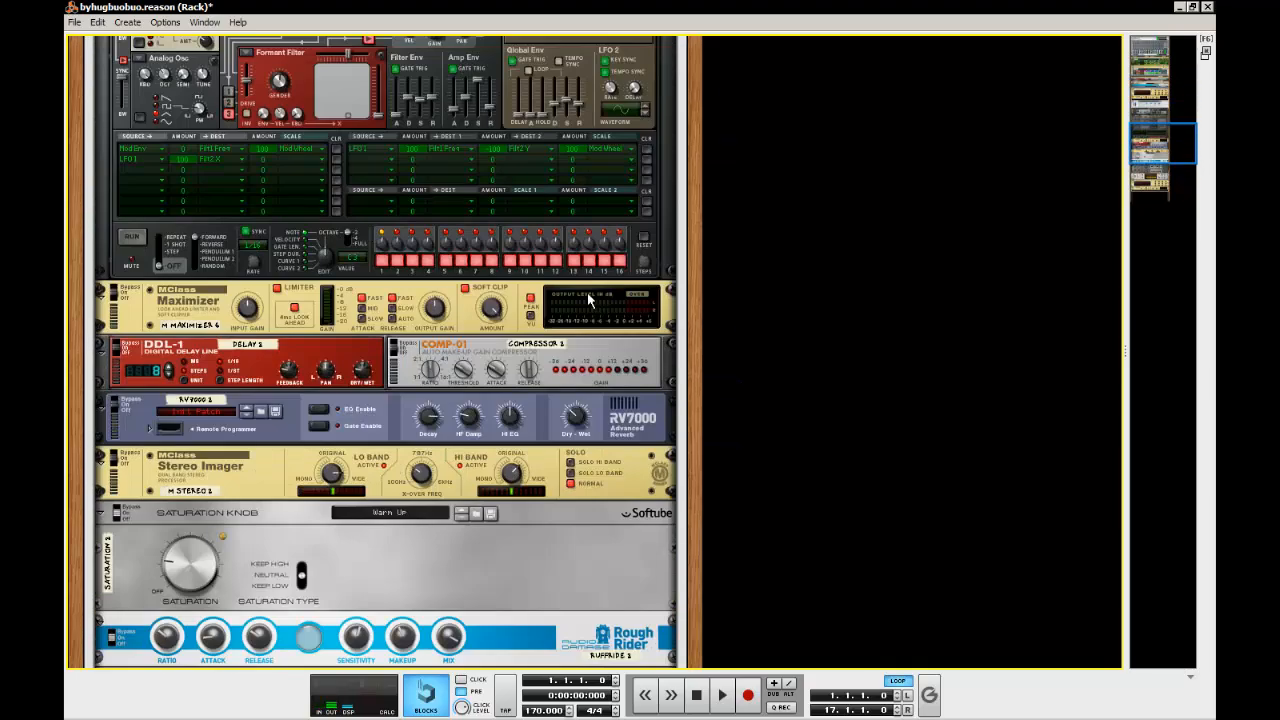
scroll(587, 292, "down", 10)
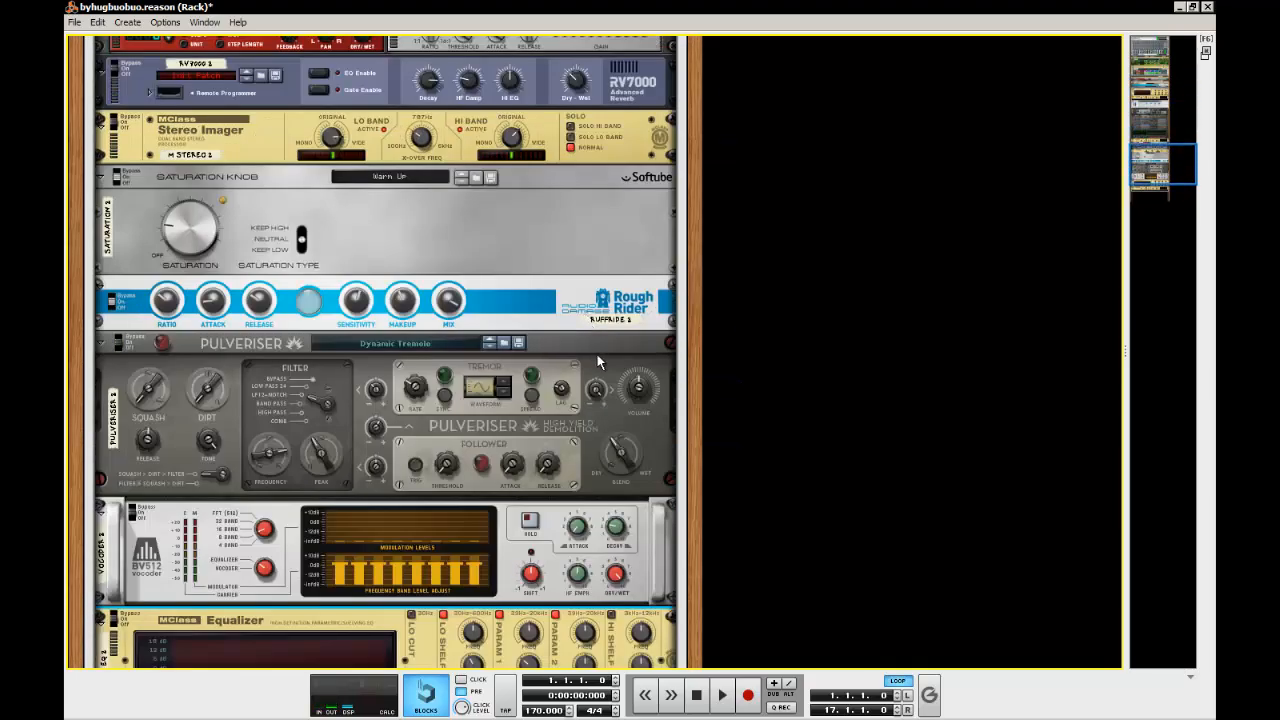
left_click_drag(580, 452, 605, 146)
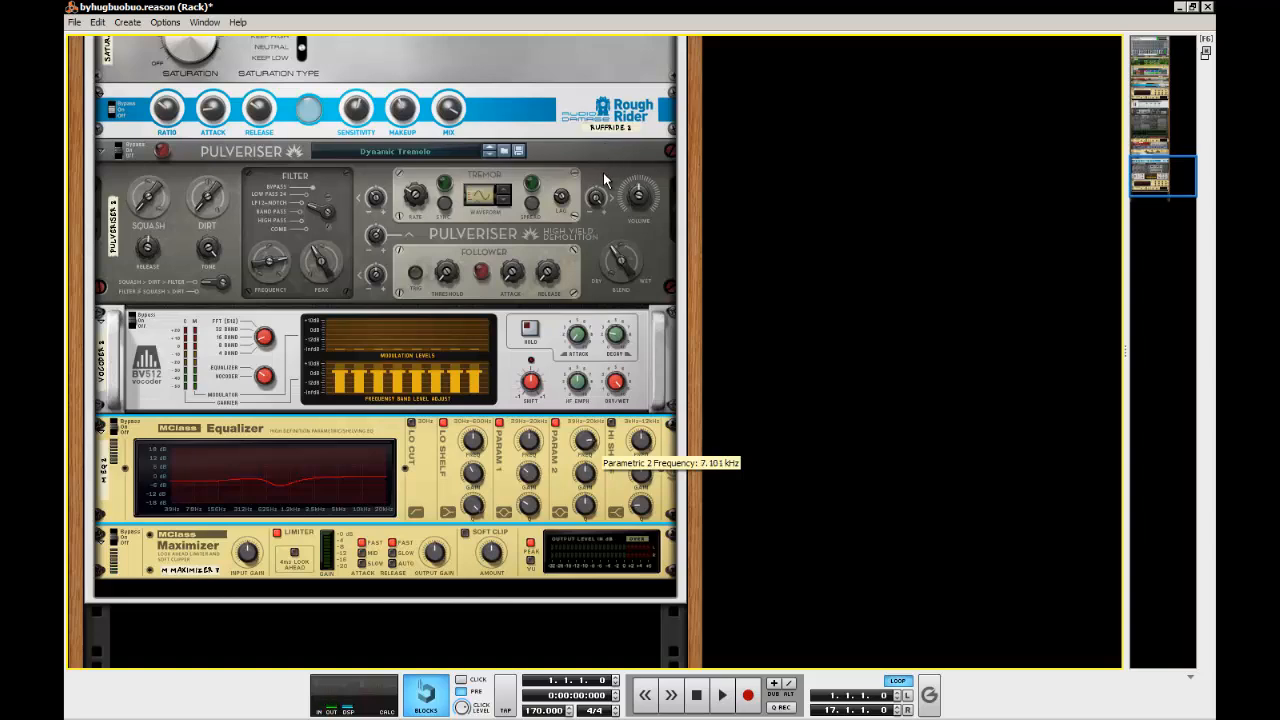
Set the new Equalizer's Parametric 2 Q to 1.6 and its gain to 4.0 dB
scroll(583, 446, "up", 10)
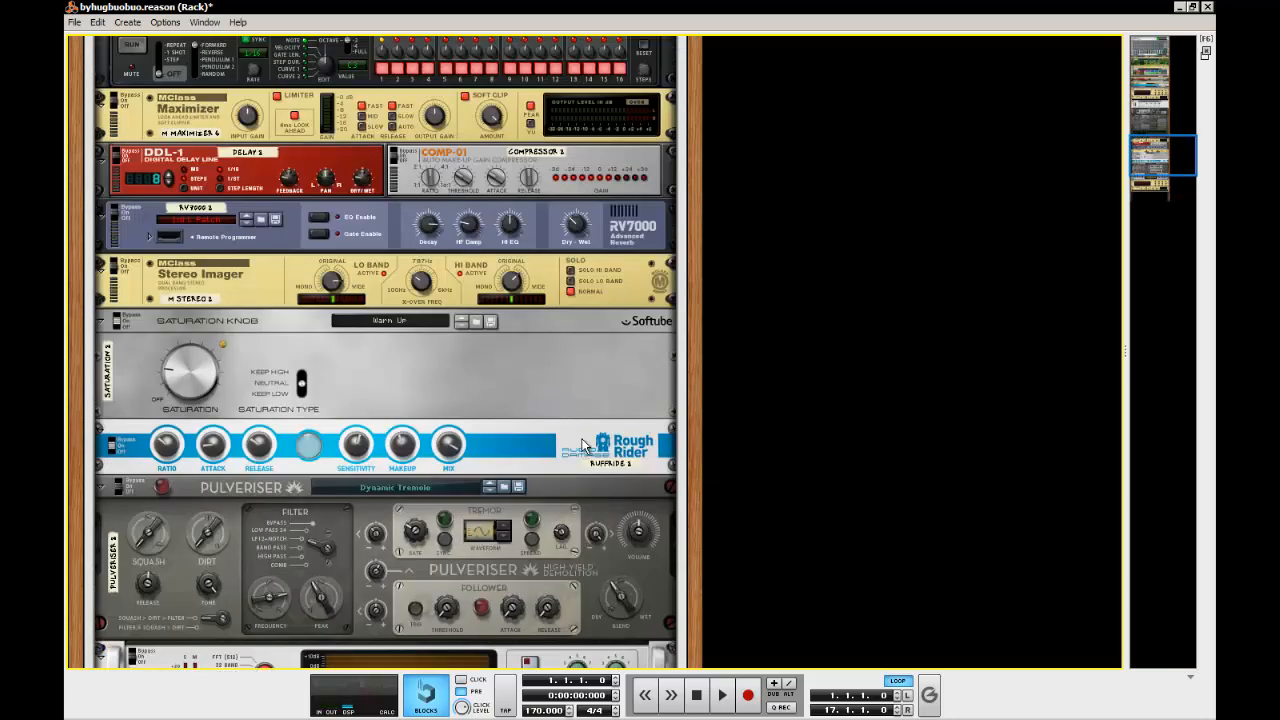
scroll(583, 446, "up", 5)
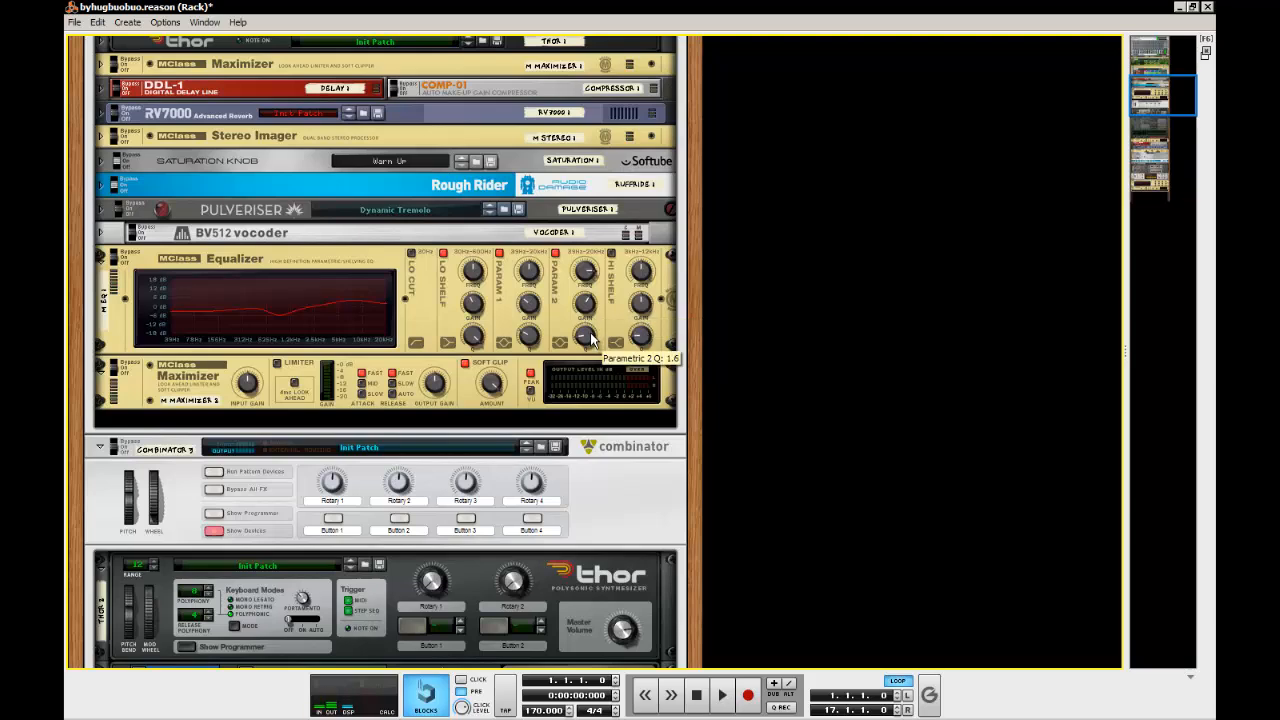
scroll(590, 338, "down", 15)
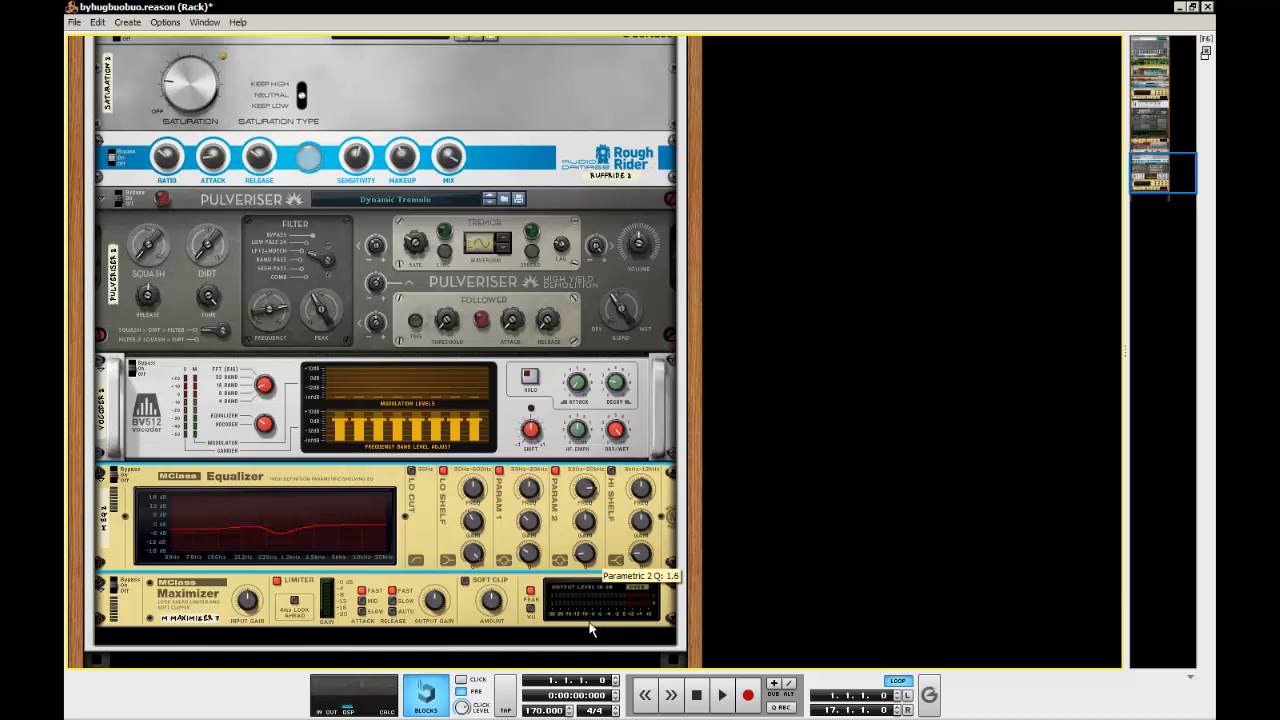
left_click_drag(594, 538, 588, 497)
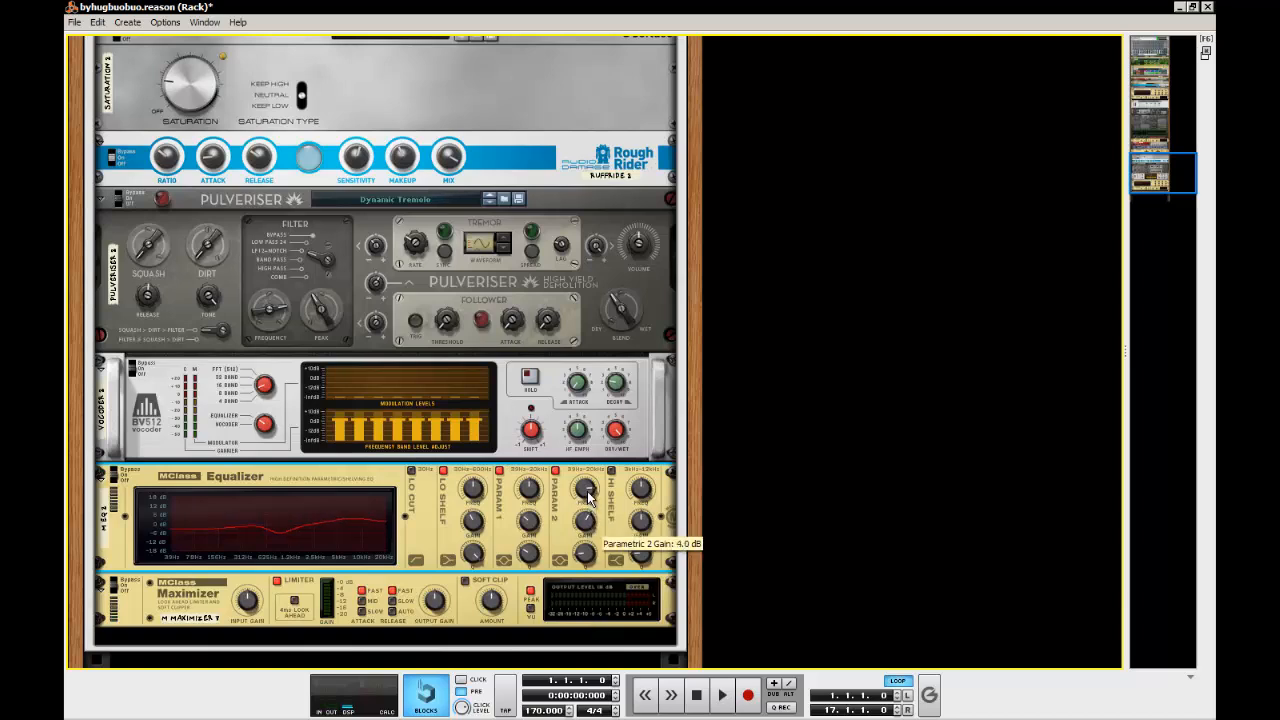
scroll(716, 491, "down", 3)
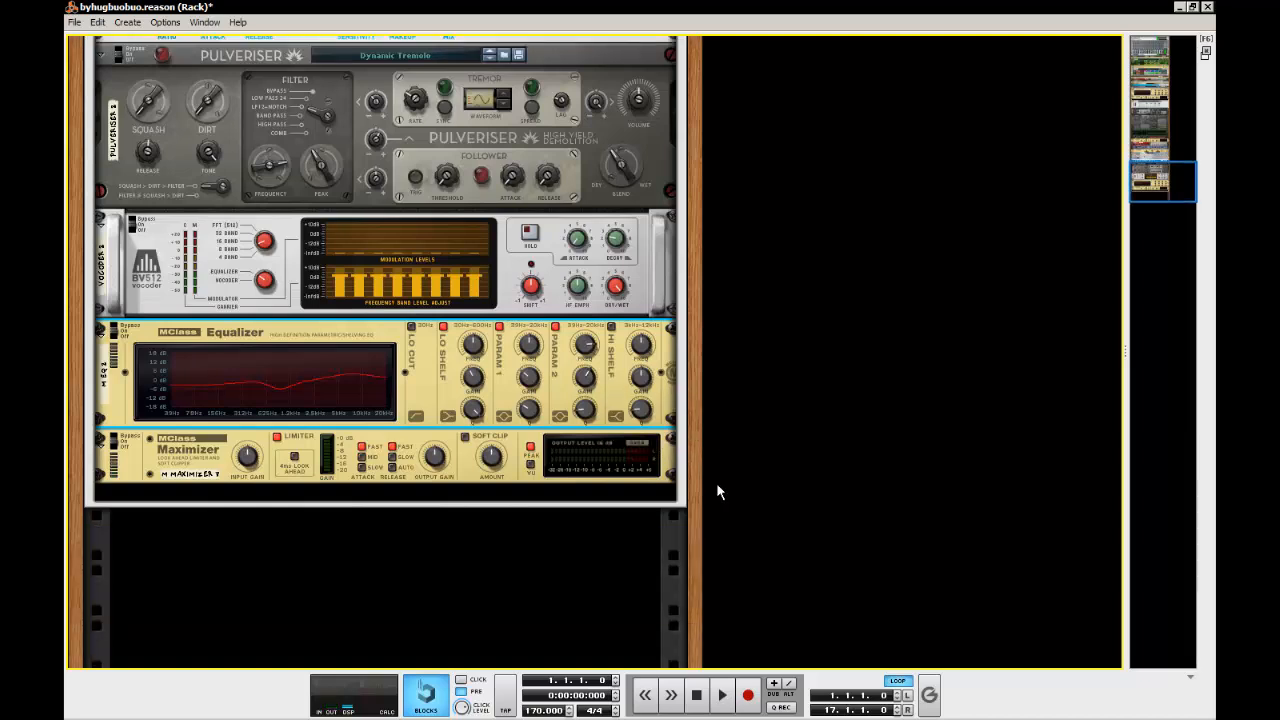
Turn off the new Maximizer's limiter, turn on its soft clip and match the soft clip amount to the original
left_click(763, 419)
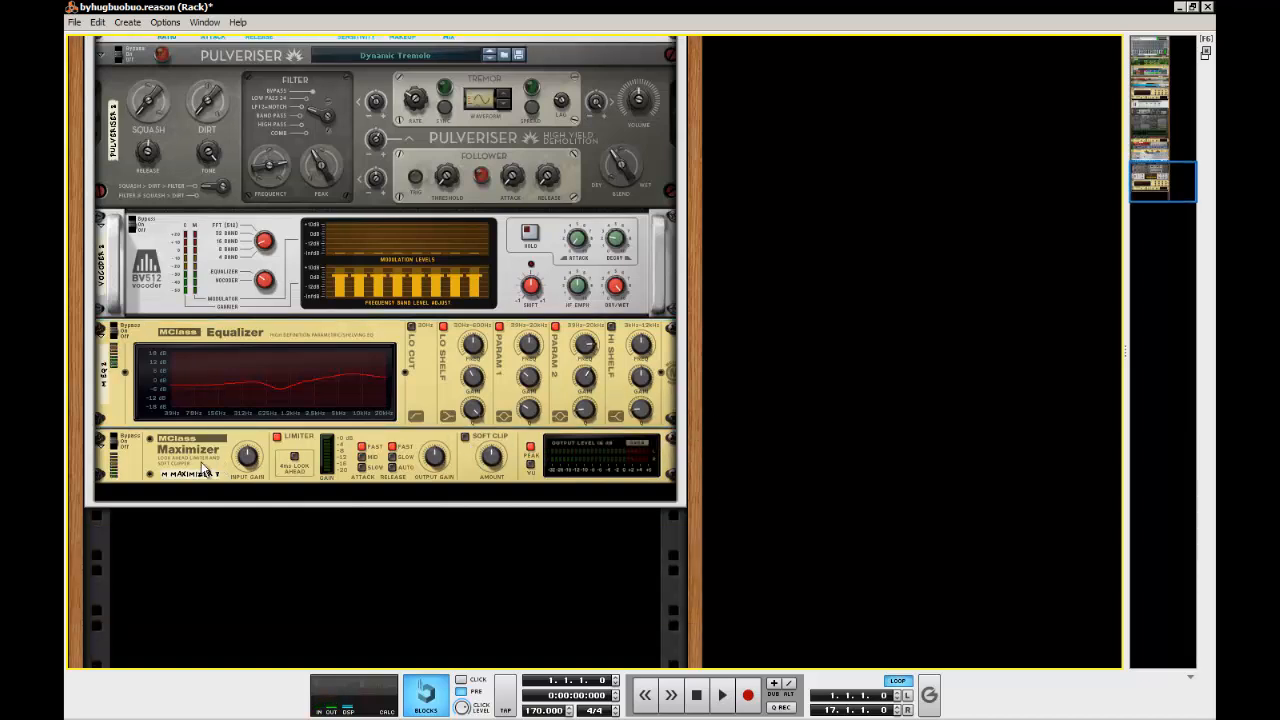
left_click(178, 442)
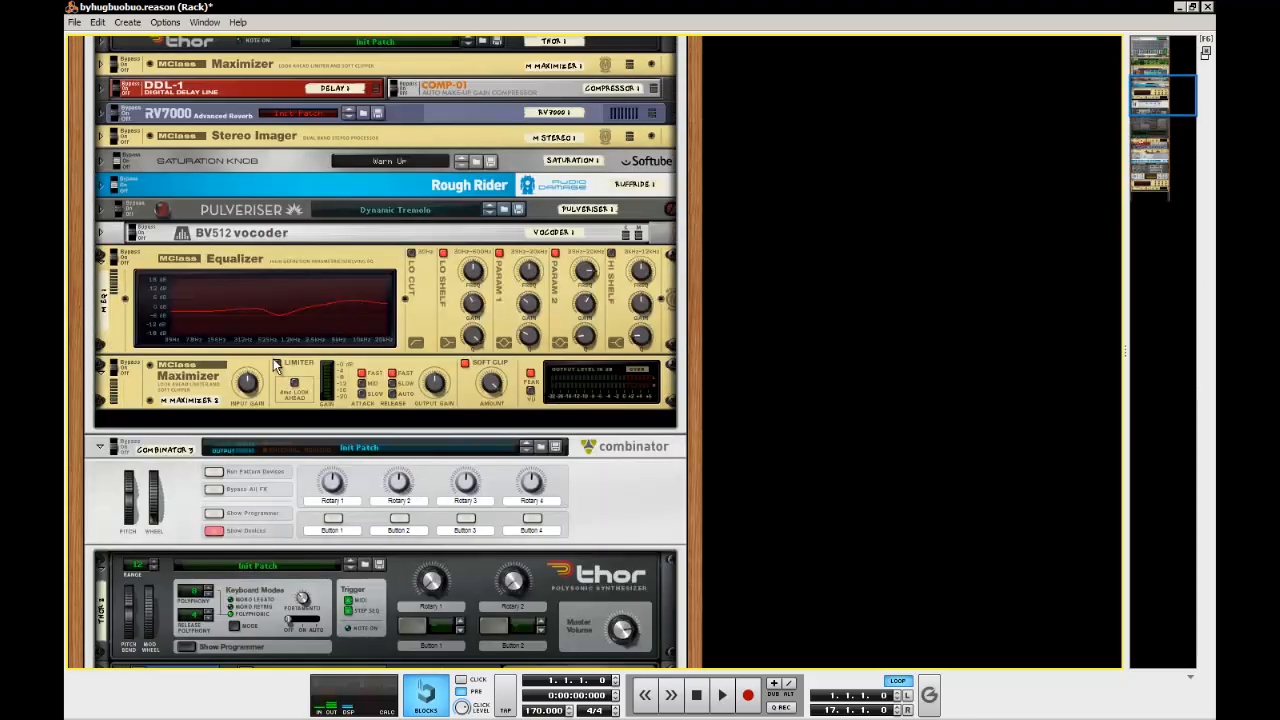
scroll(479, 413, "down", 13)
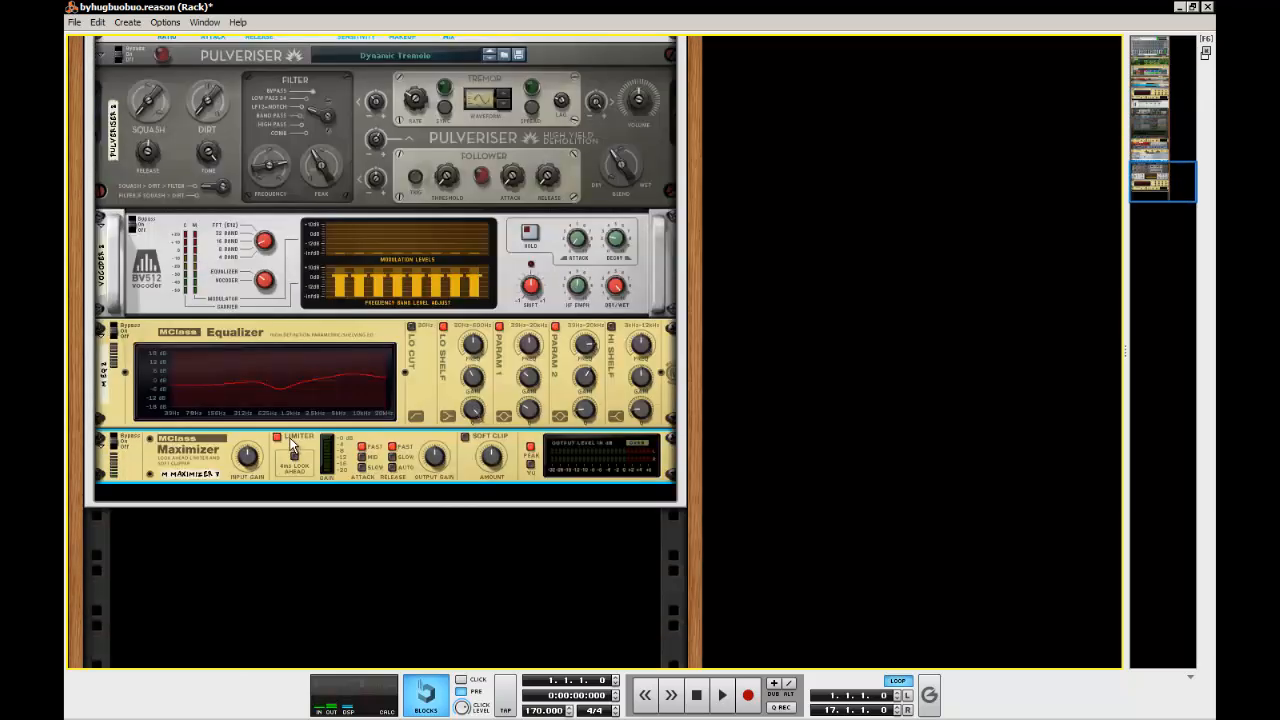
left_click(278, 437)
left_click(465, 437)
left_click_drag(489, 457, 460, 239)
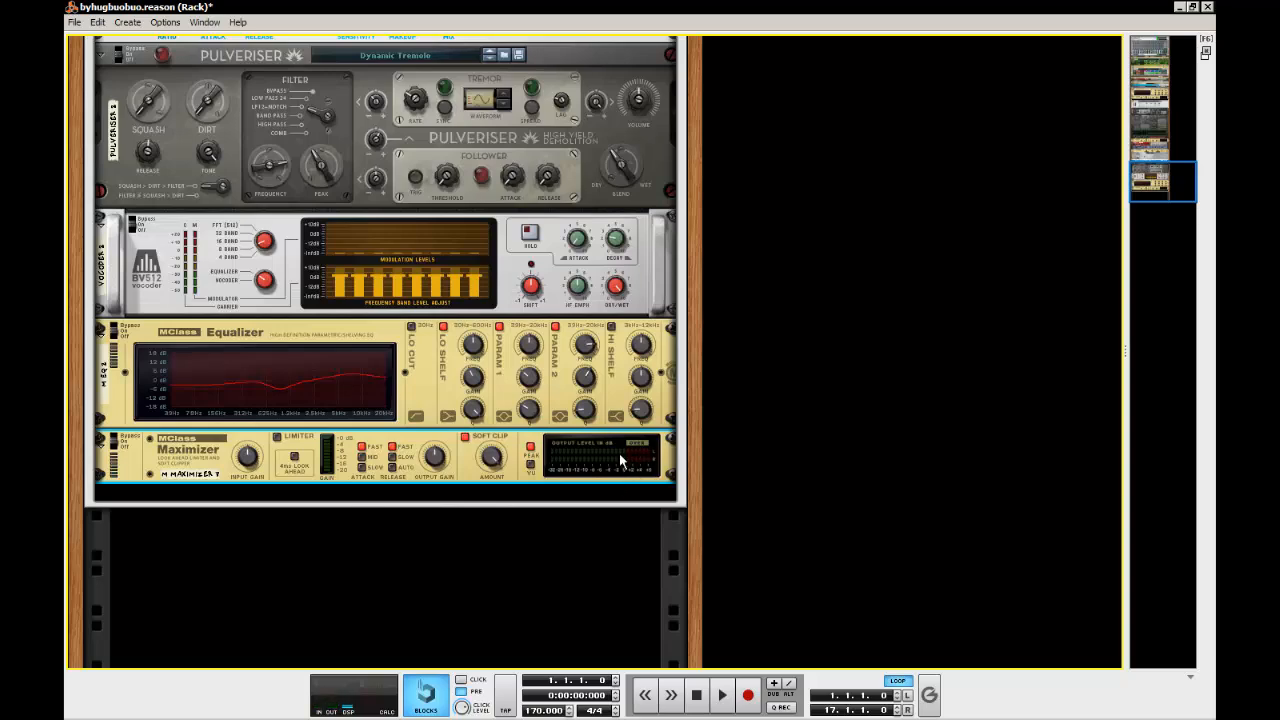
Look over the effect devices in the new Combinator against those in the original Strange Pad Combinator
left_click(775, 470)
scroll(771, 472, "up", 8)
scroll(771, 476, "up", 6)
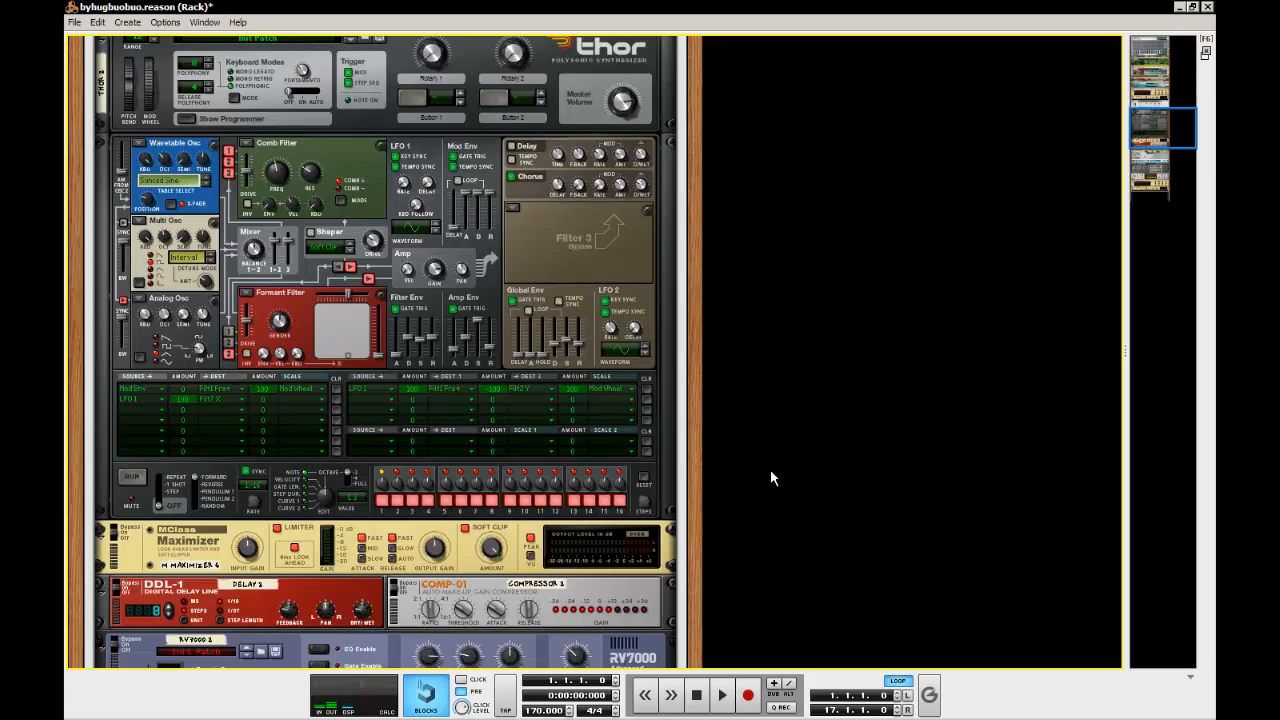
scroll(771, 476, "up", 4)
scroll(770, 472, "down", 15)
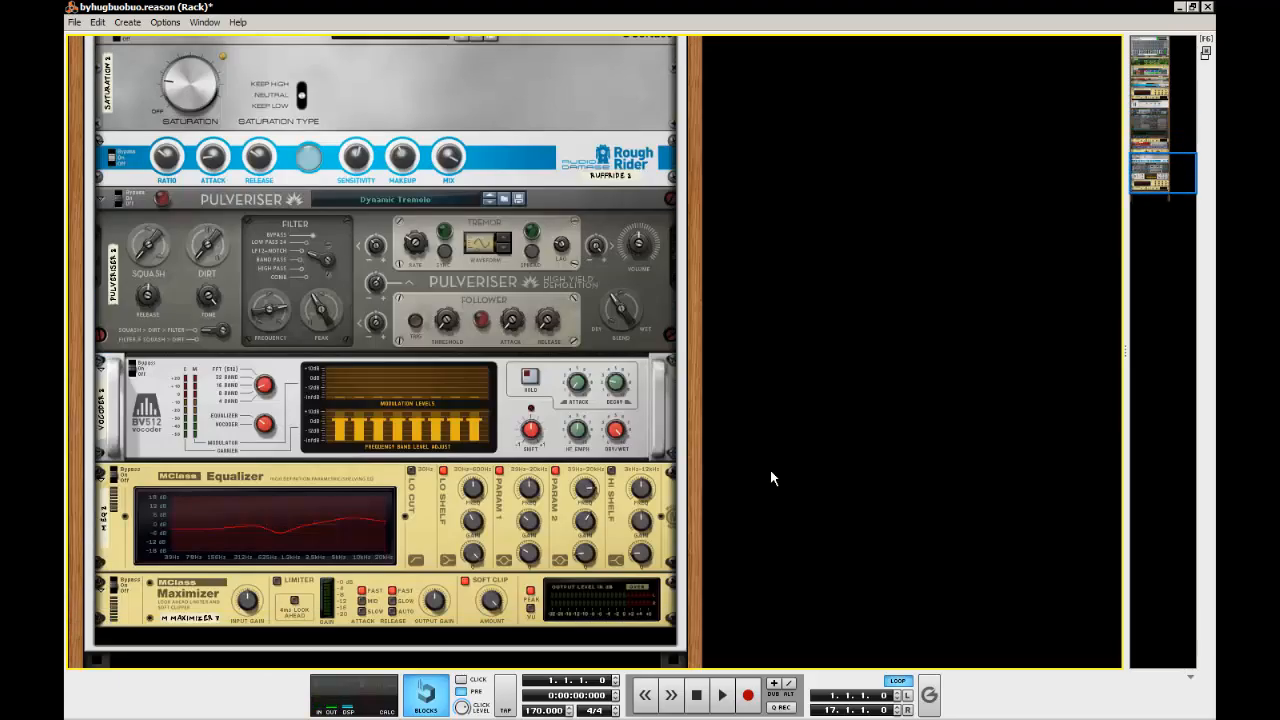
scroll(770, 478, "up", 3)
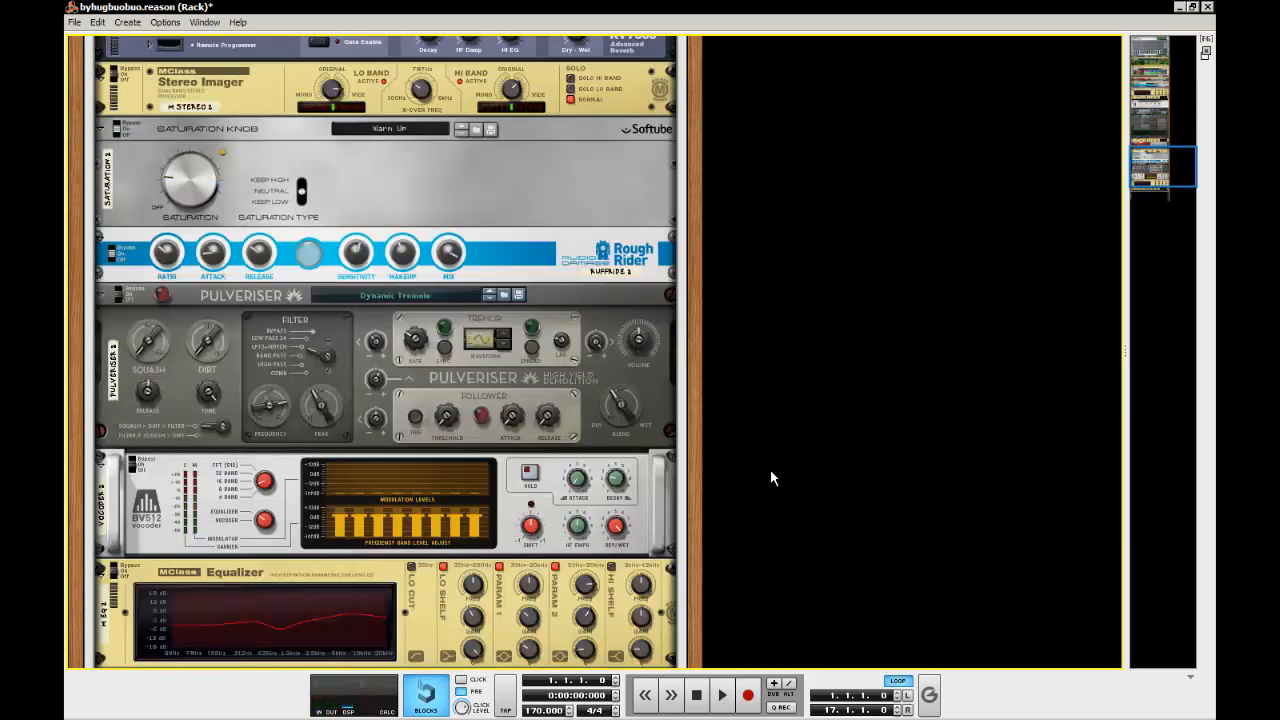
scroll(770, 469, "up", 15)
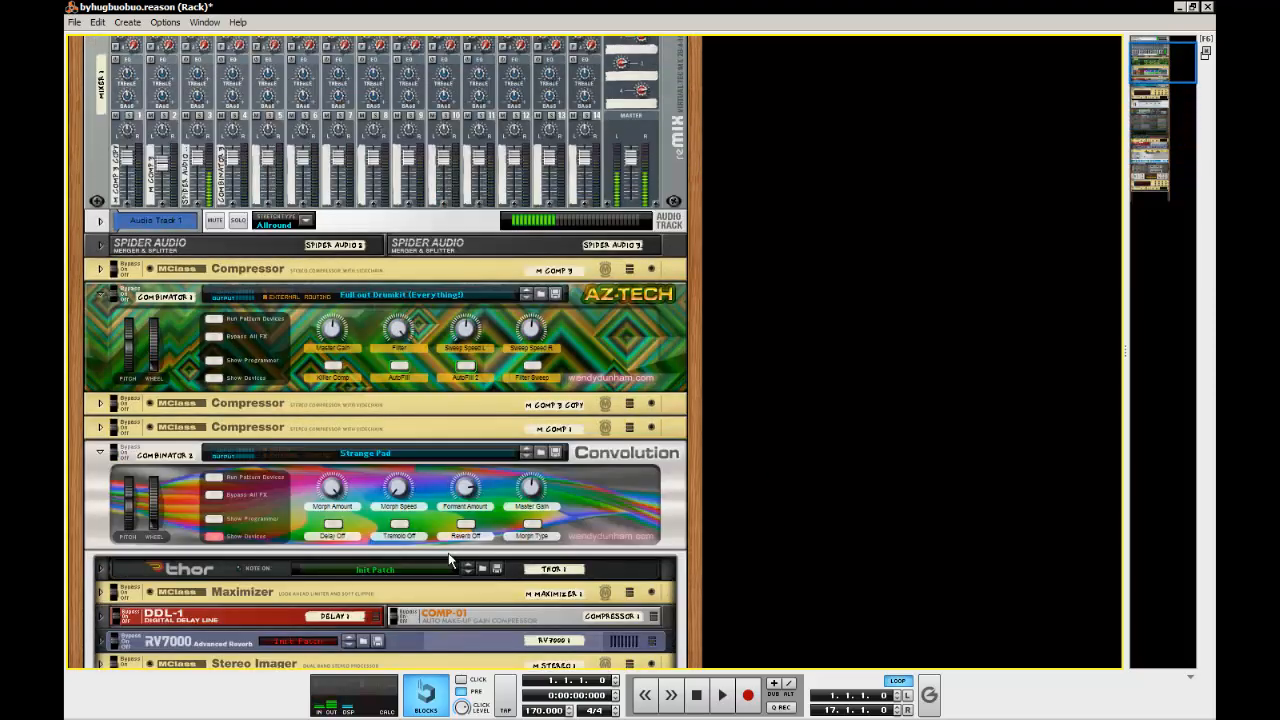
left_click(612, 492)
scroll(612, 492, "down", 2)
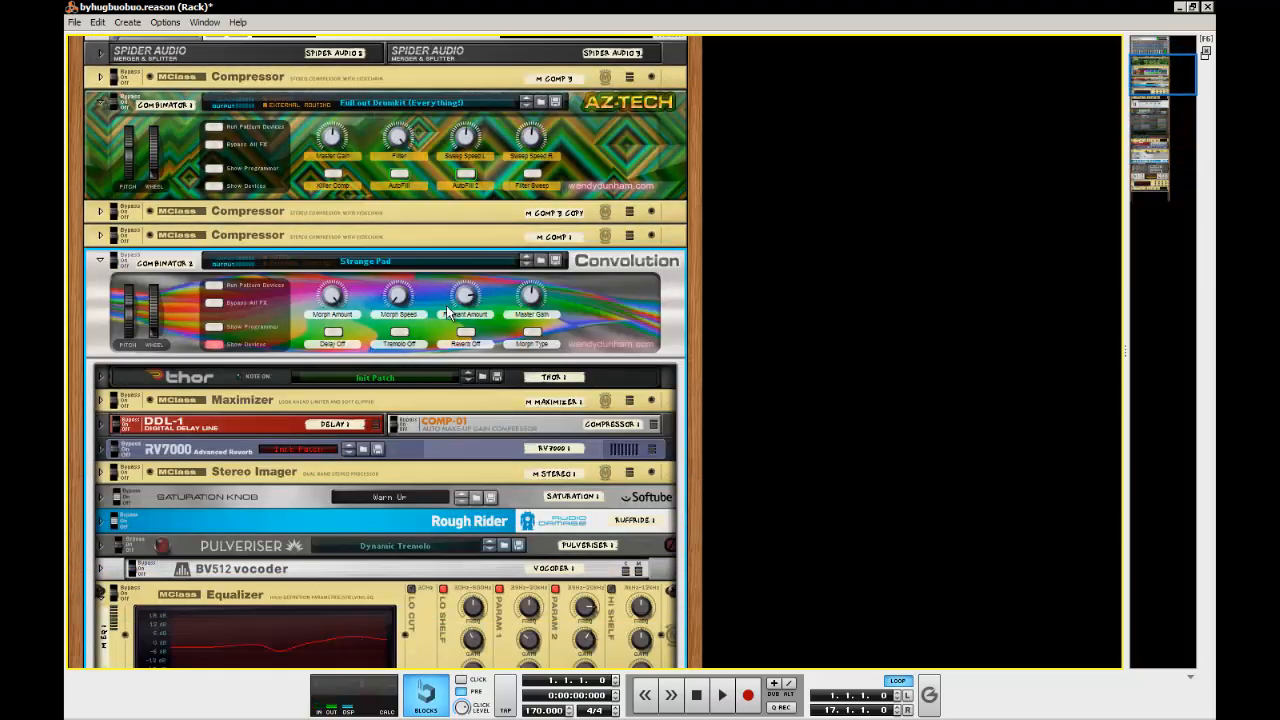
scroll(452, 394, "down", 7)
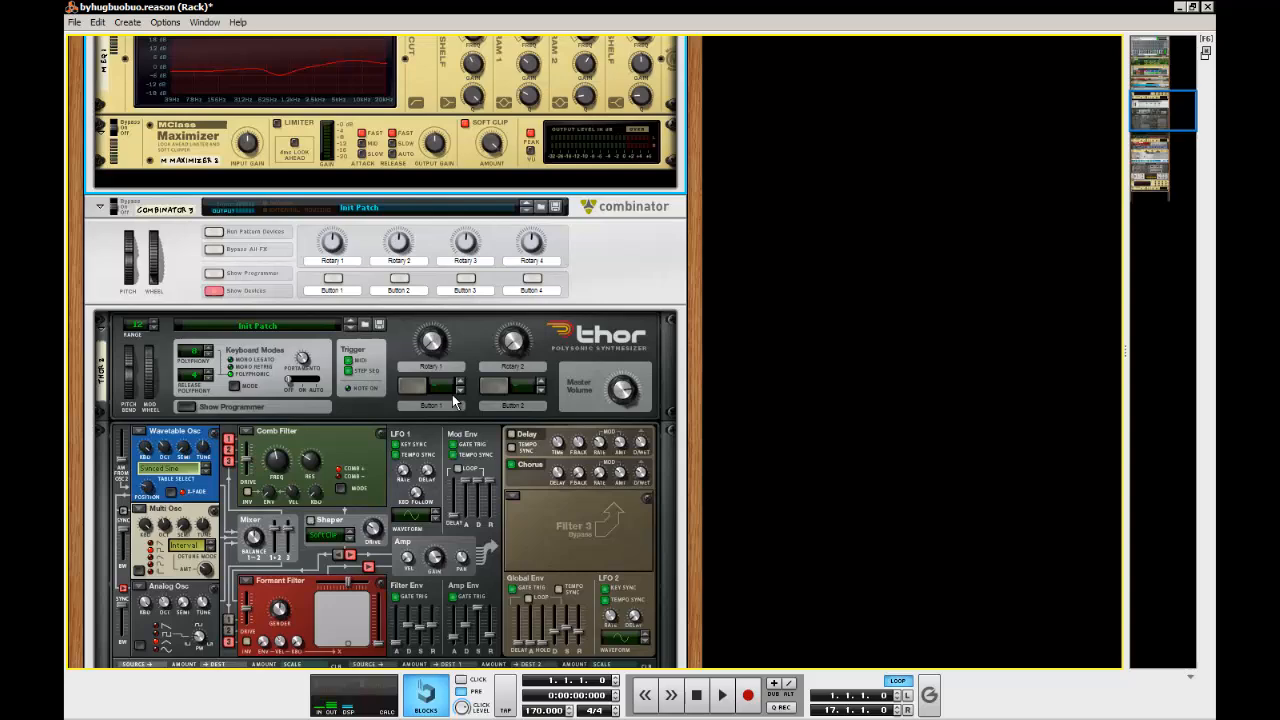
left_click(623, 290)
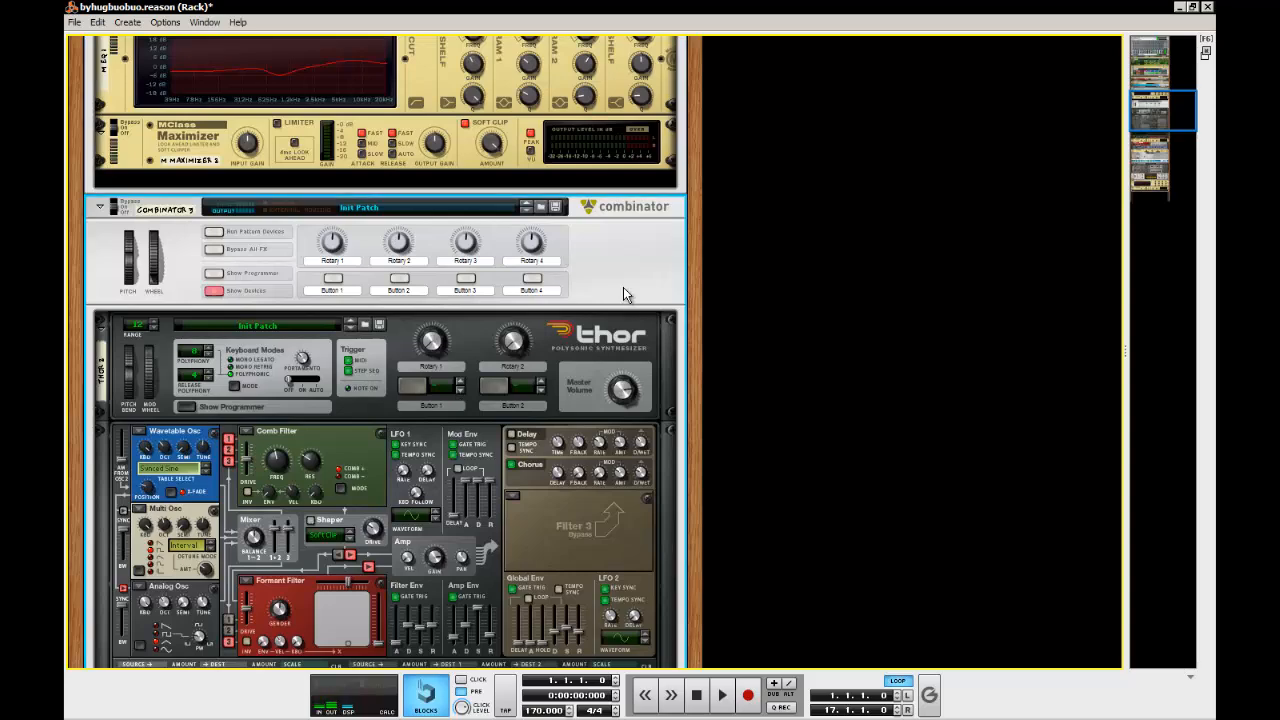
scroll(605, 335, "up", 3)
scroll(614, 327, "down", 5)
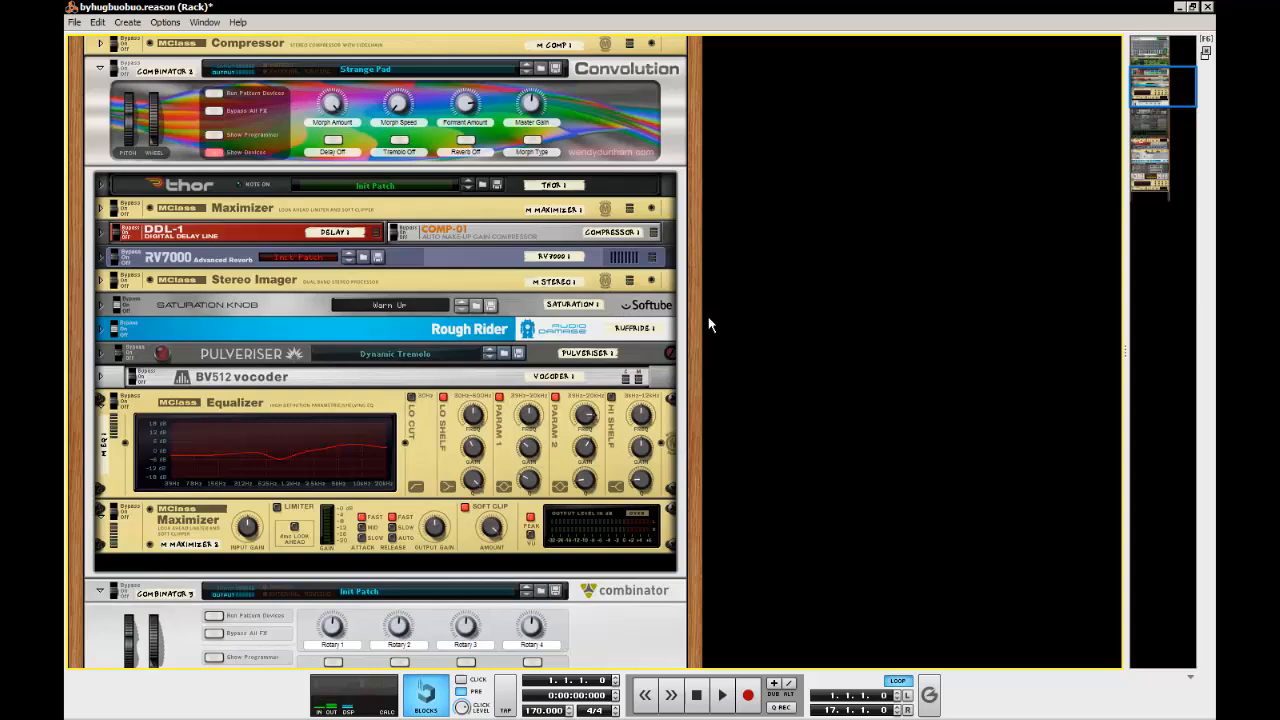
Fold the Equalizer and the last Maximizer in the original Strange Pad Combinator
scroll(708, 325, "up", 5)
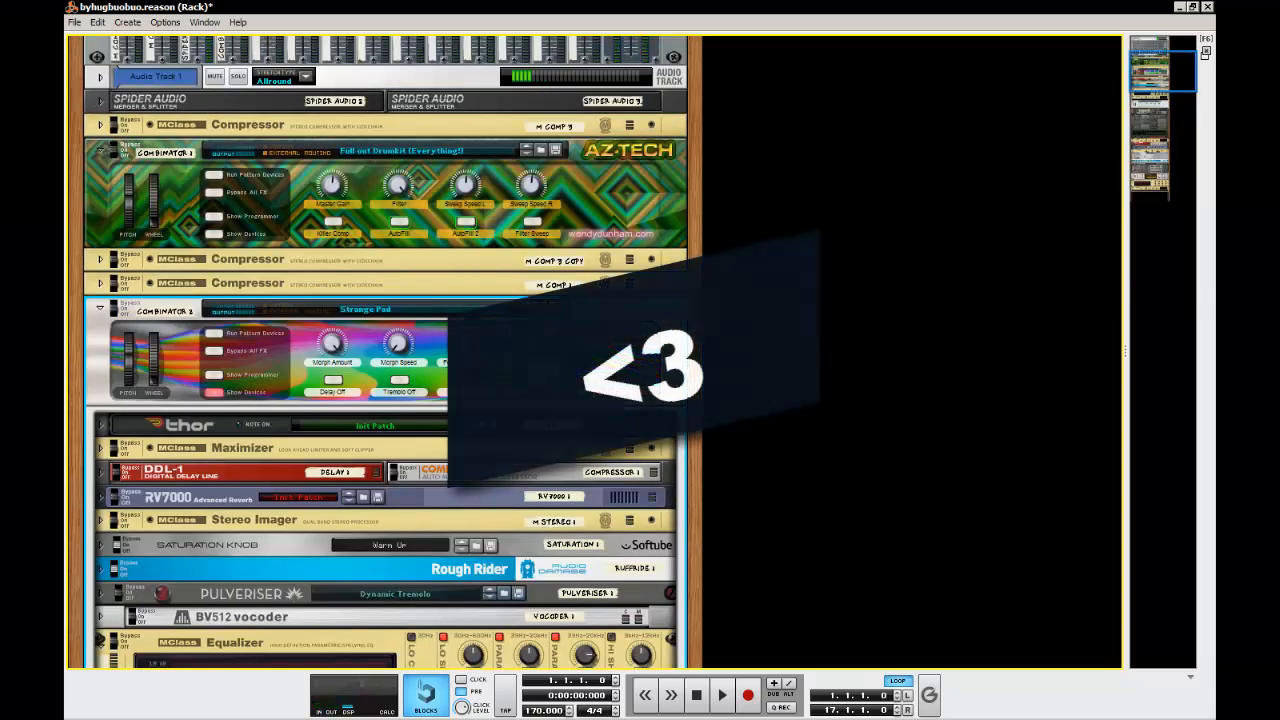
scroll(708, 325, "down", 10)
scroll(708, 325, "up", 6)
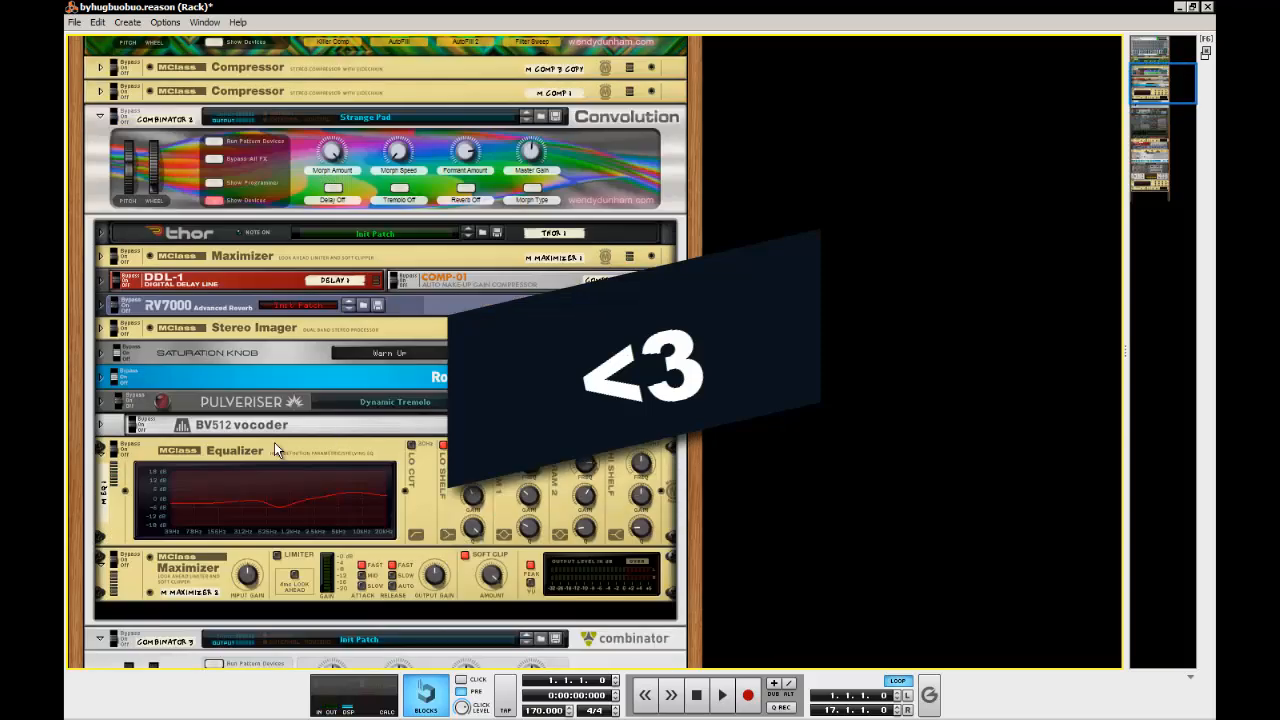
left_click(97, 451)
left_click(99, 468)
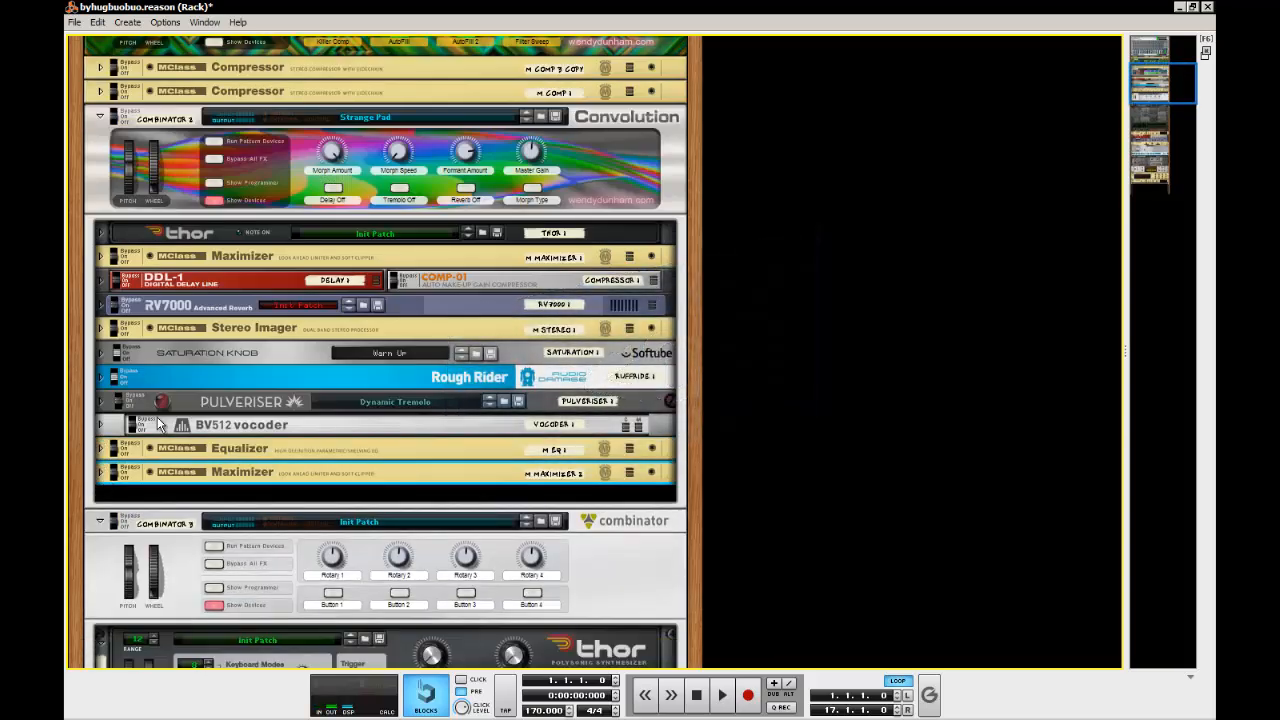
Hide the devices and show the Programmer in both the Strange Pad Combinator and the new Combinator
scroll(200, 390, "up", 3)
left_click(214, 343)
left_click(214, 326)
scroll(782, 407, "down", 8)
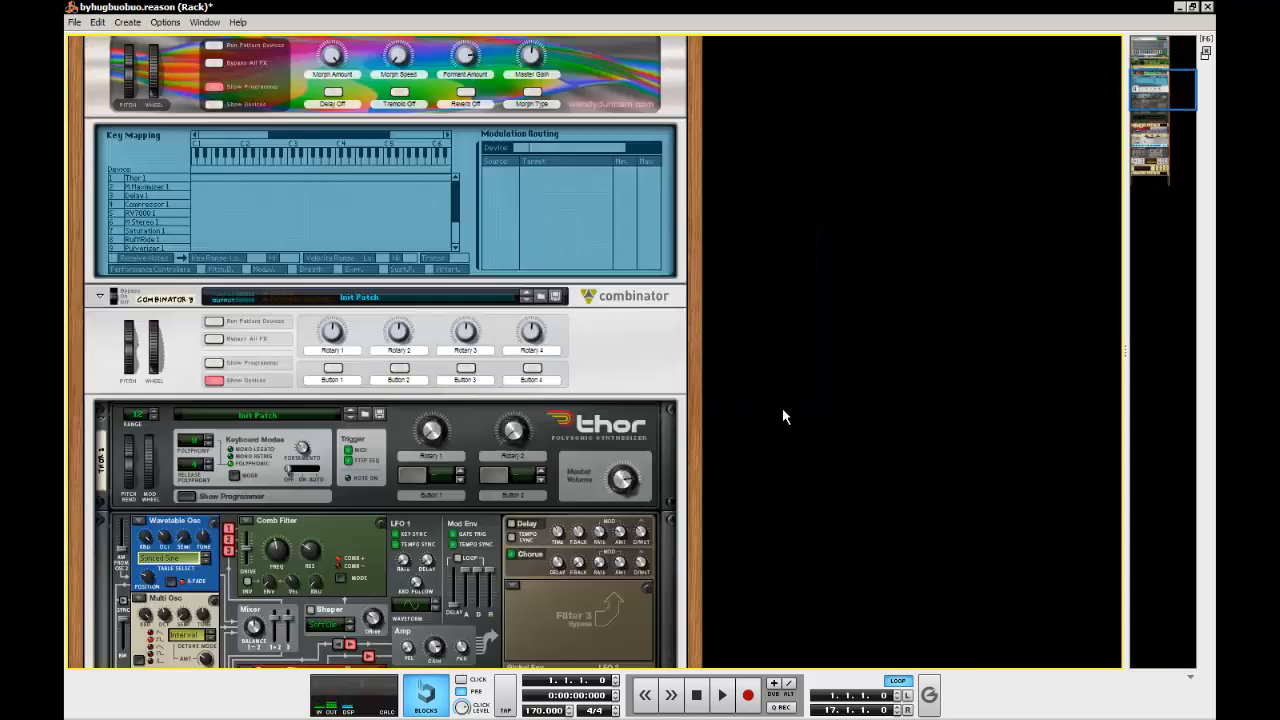
scroll(158, 355, "down", 5)
scroll(273, 548, "up", 11)
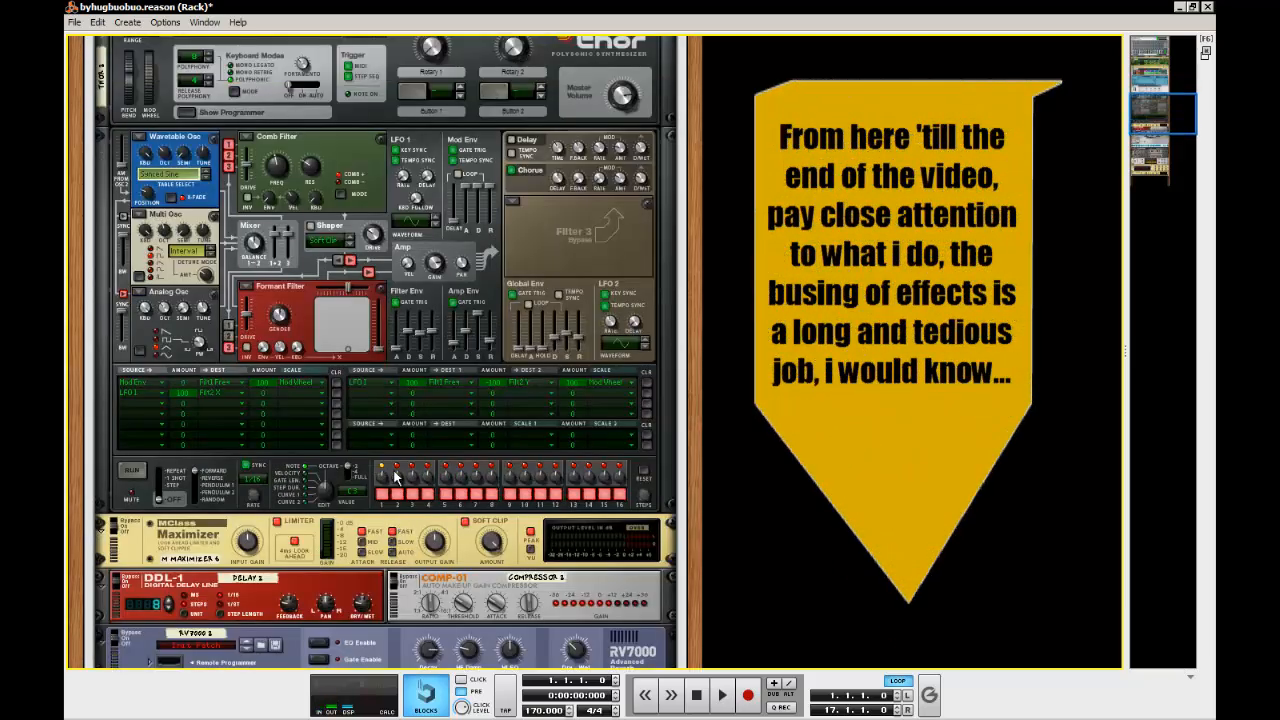
left_click(214, 524)
left_click(214, 507)
Route Rotary 4 of the new Combinator to the Output Gain of M Maximizer 7, following the original's M Maximizer 2 routing
scroll(324, 524, "down", 2)
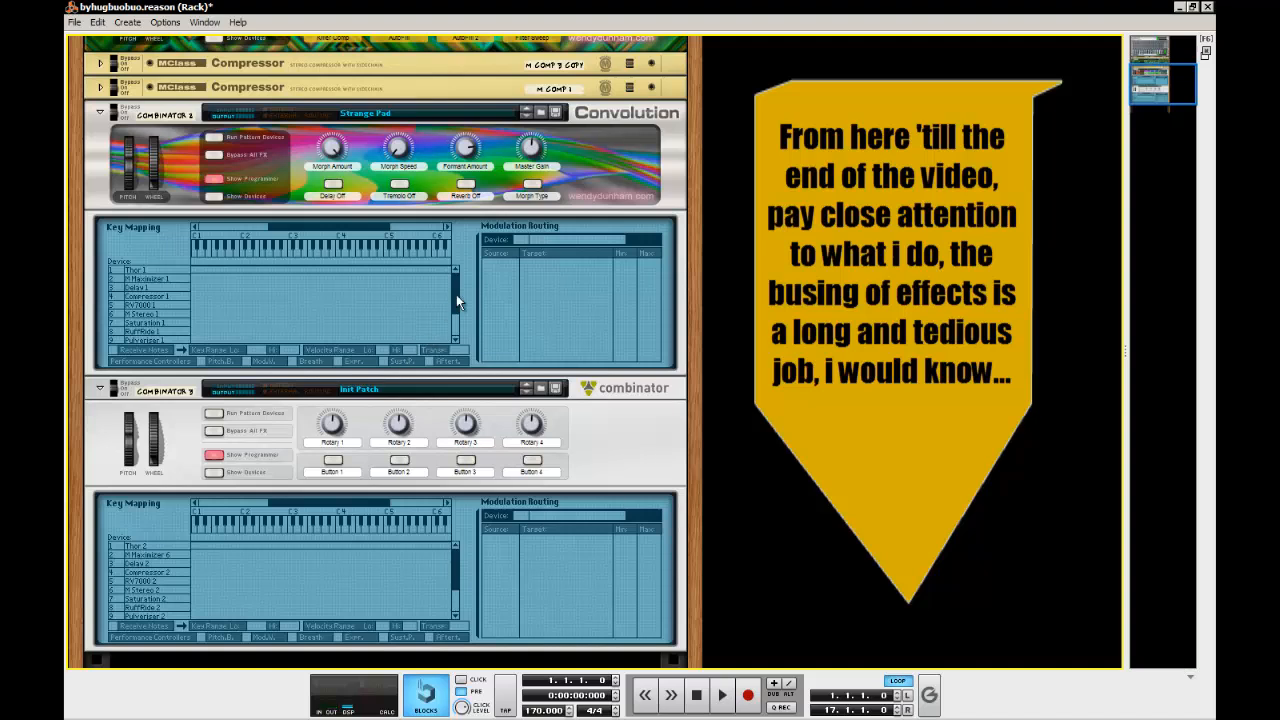
left_click_drag(456, 294, 456, 338)
left_click(143, 331)
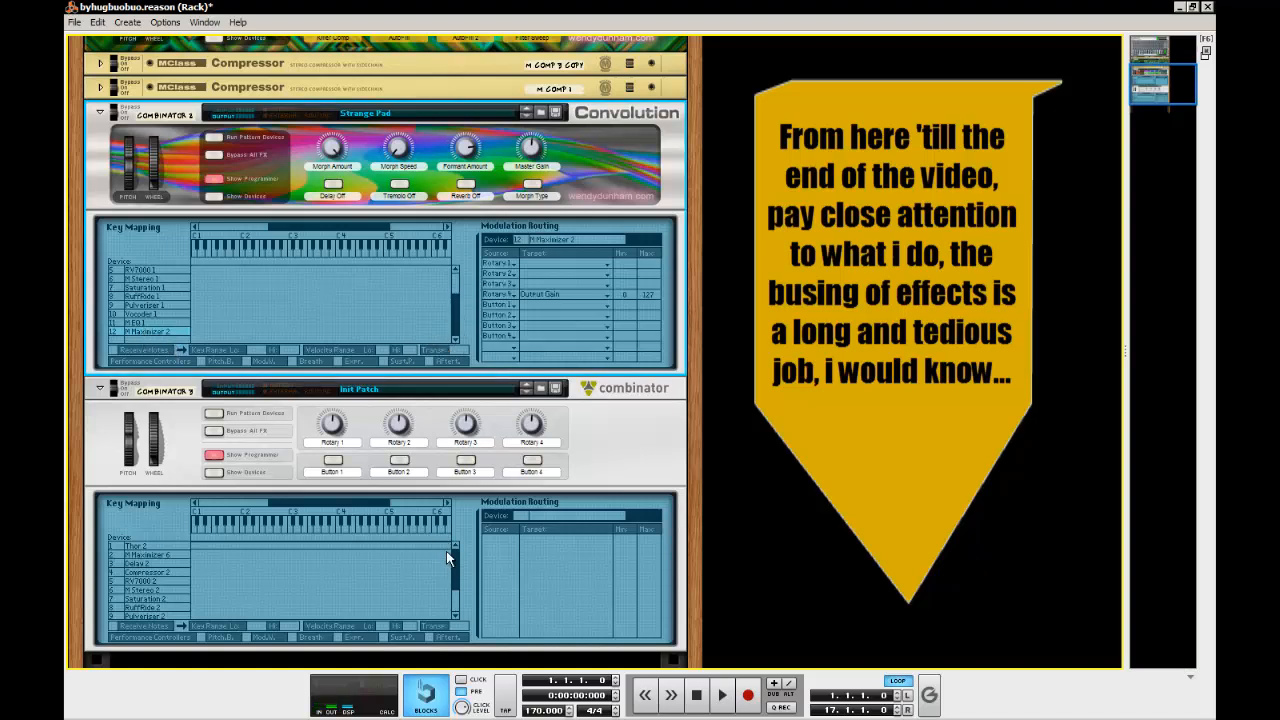
left_click_drag(455, 555, 456, 620)
left_click(165, 607)
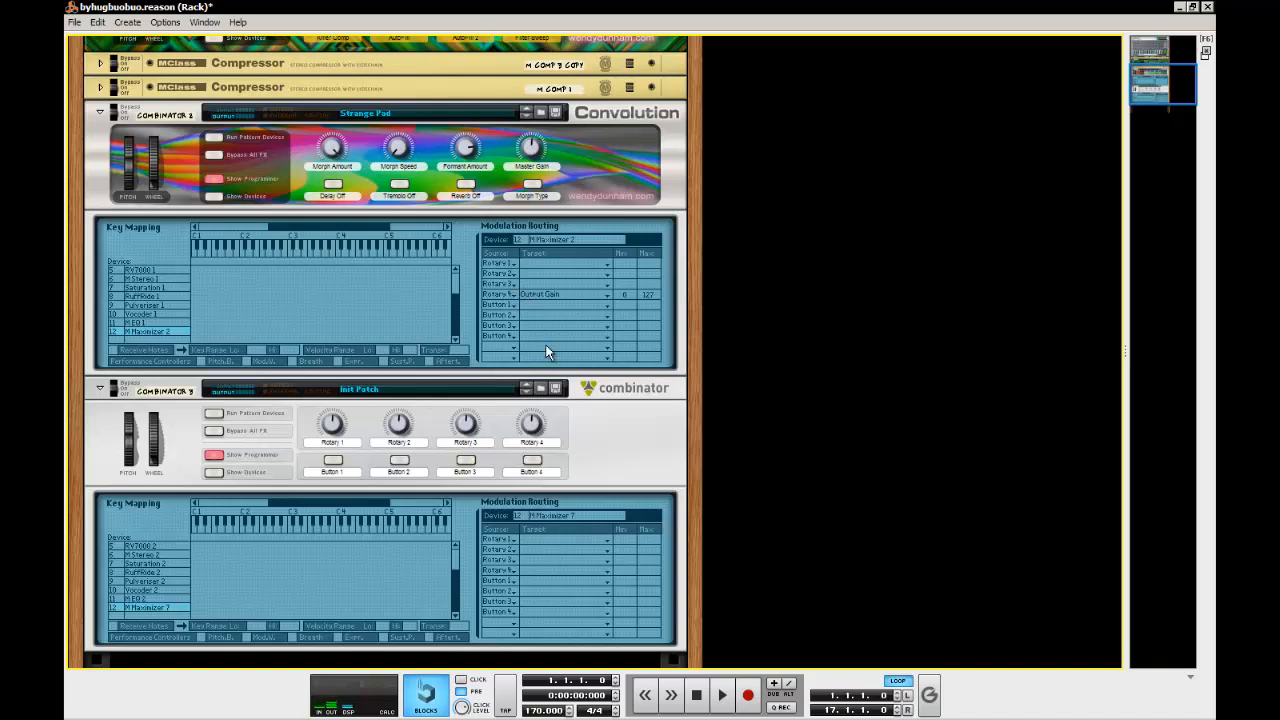
left_click(545, 571)
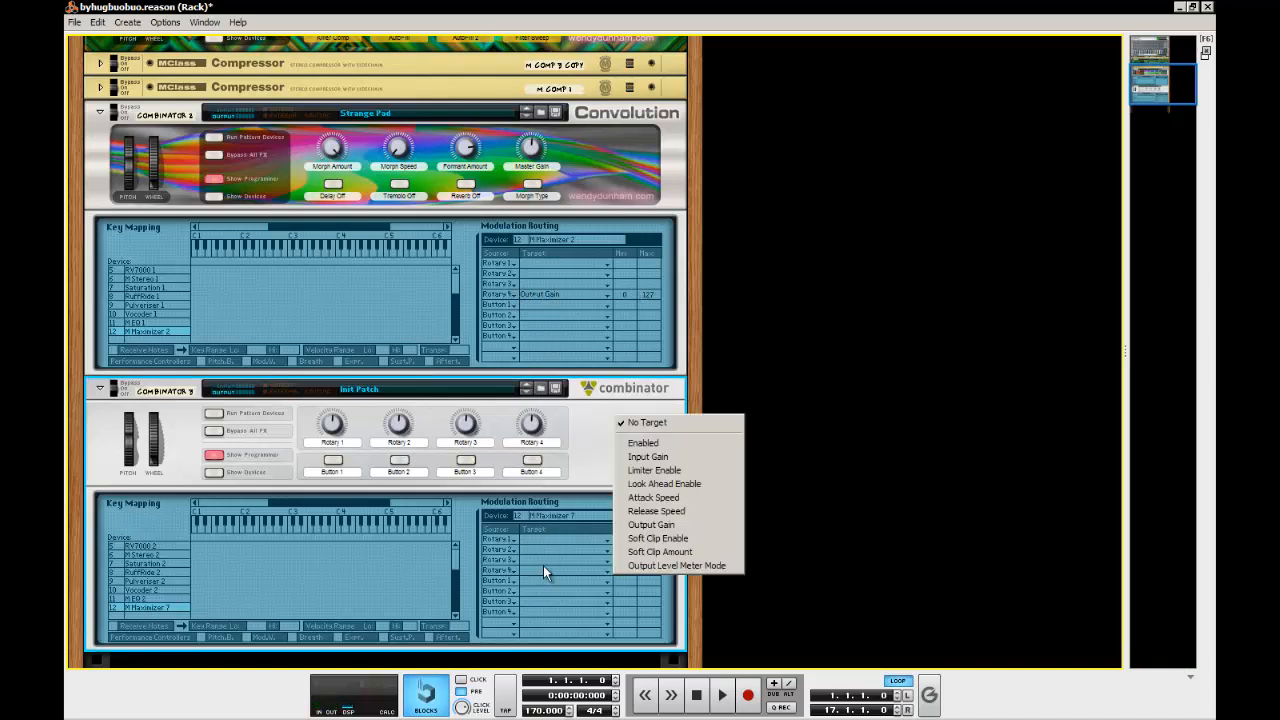
left_click(659, 551)
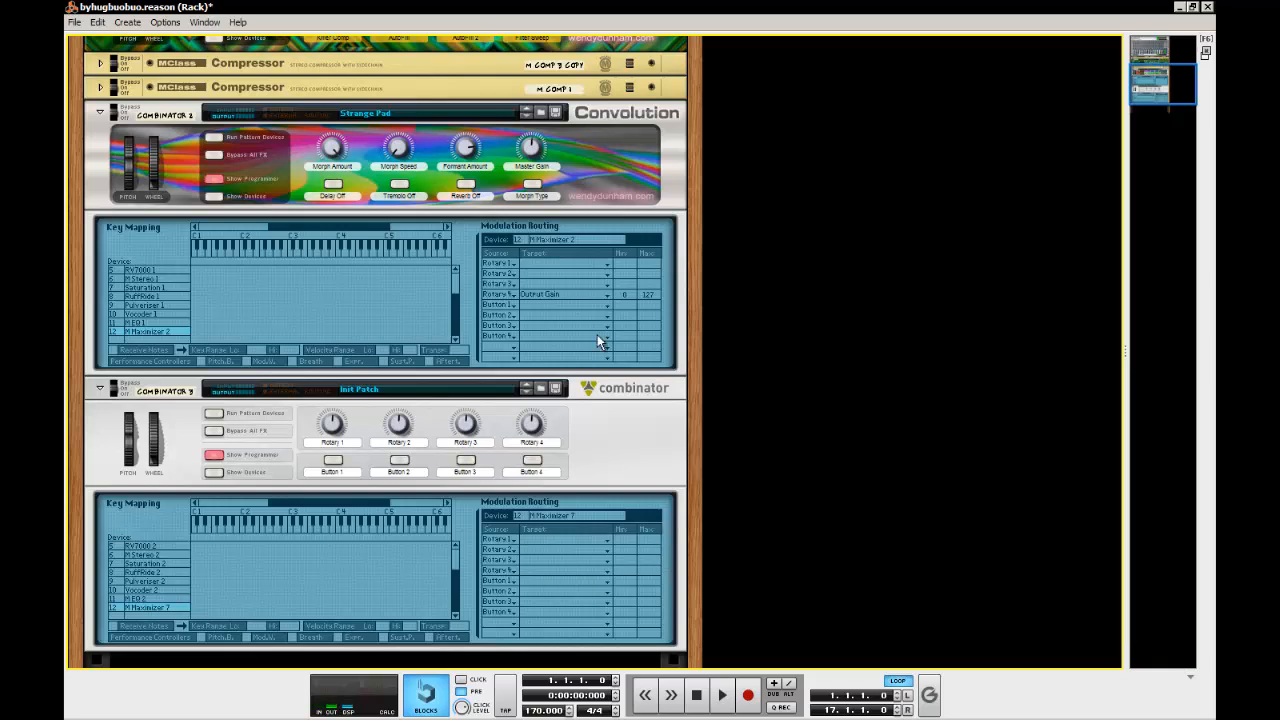
left_click(552, 572)
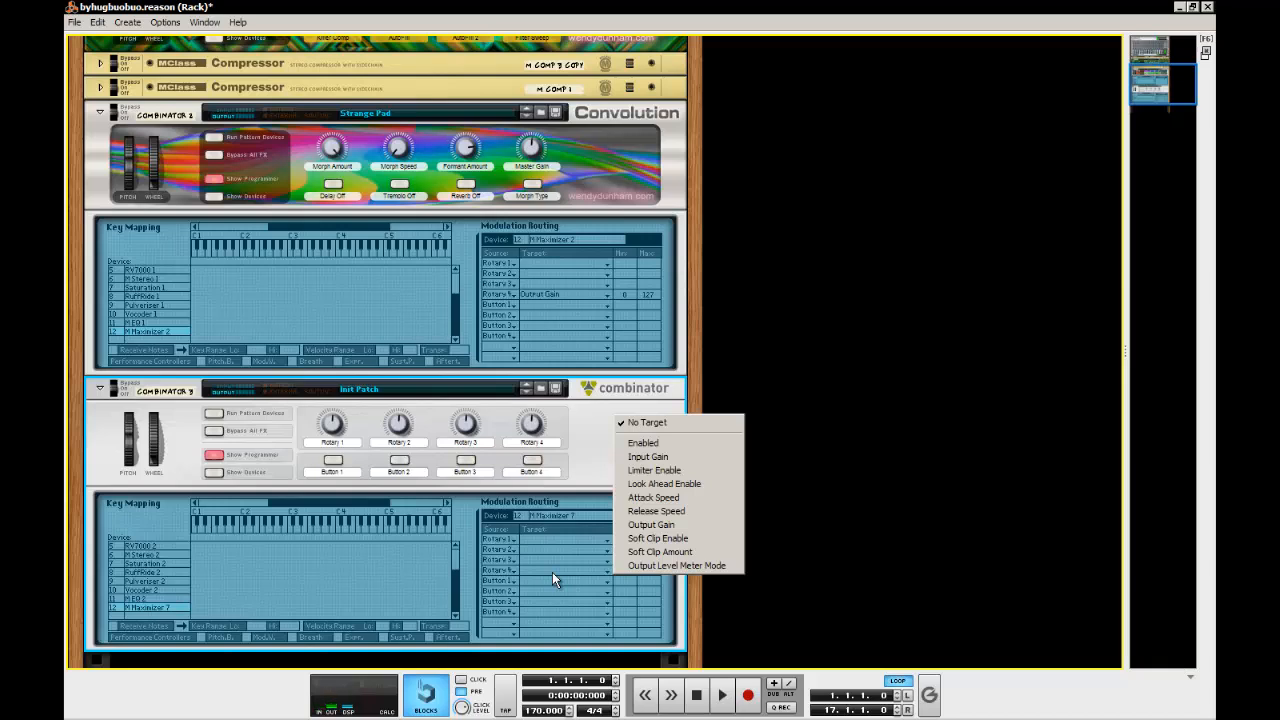
left_click(699, 525)
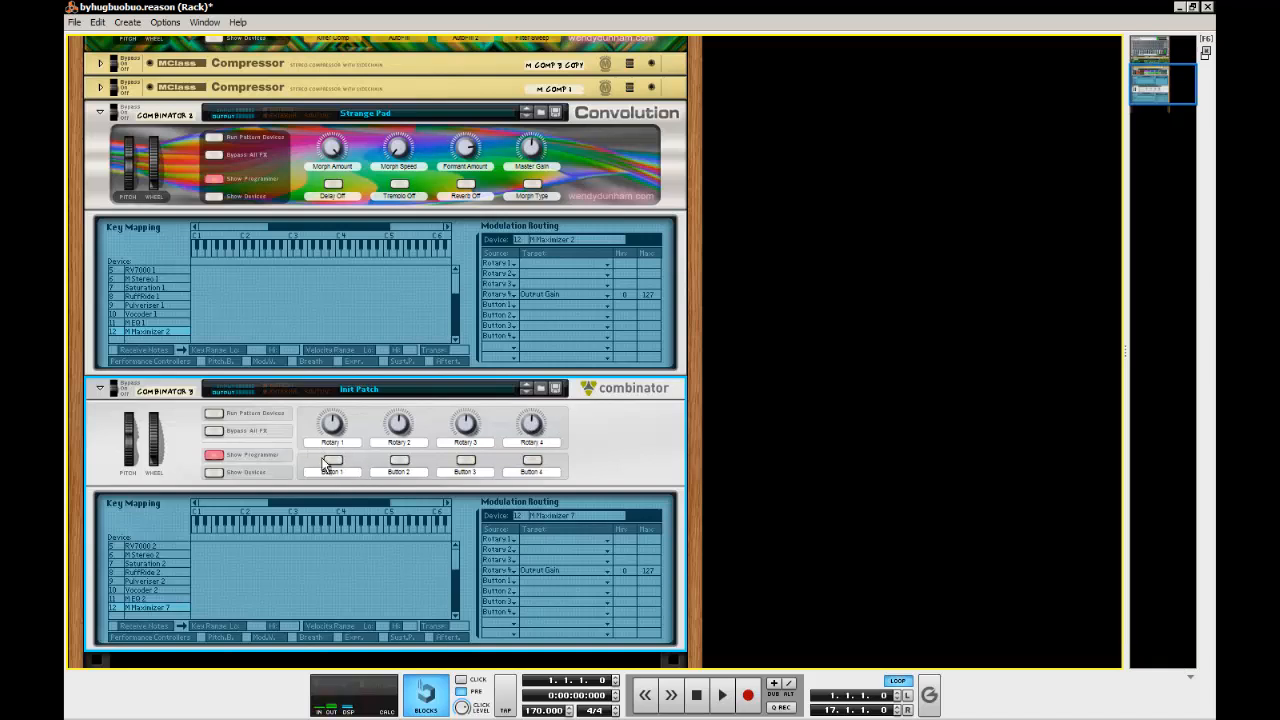
Route Button 2 of the new Combinator to the Blend of Pulverizer 2, as on the original's Pulverizer 1
left_click(160, 598)
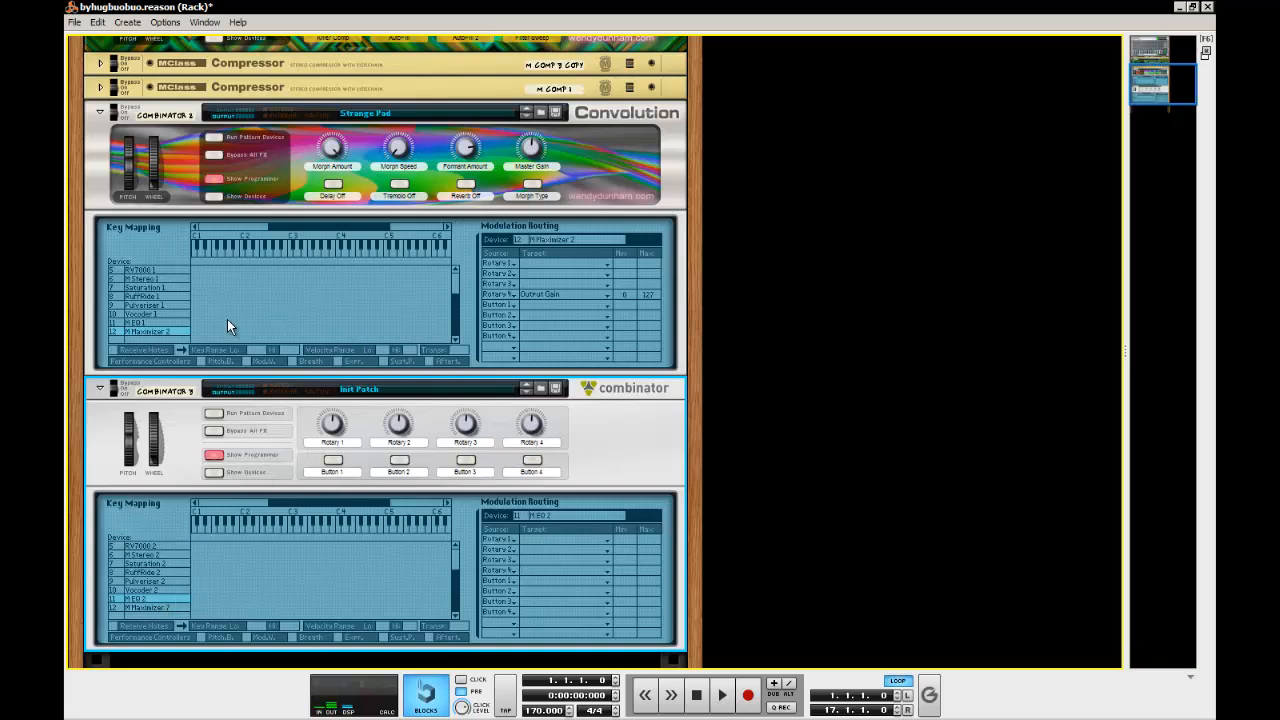
left_click(160, 321)
left_click(152, 305)
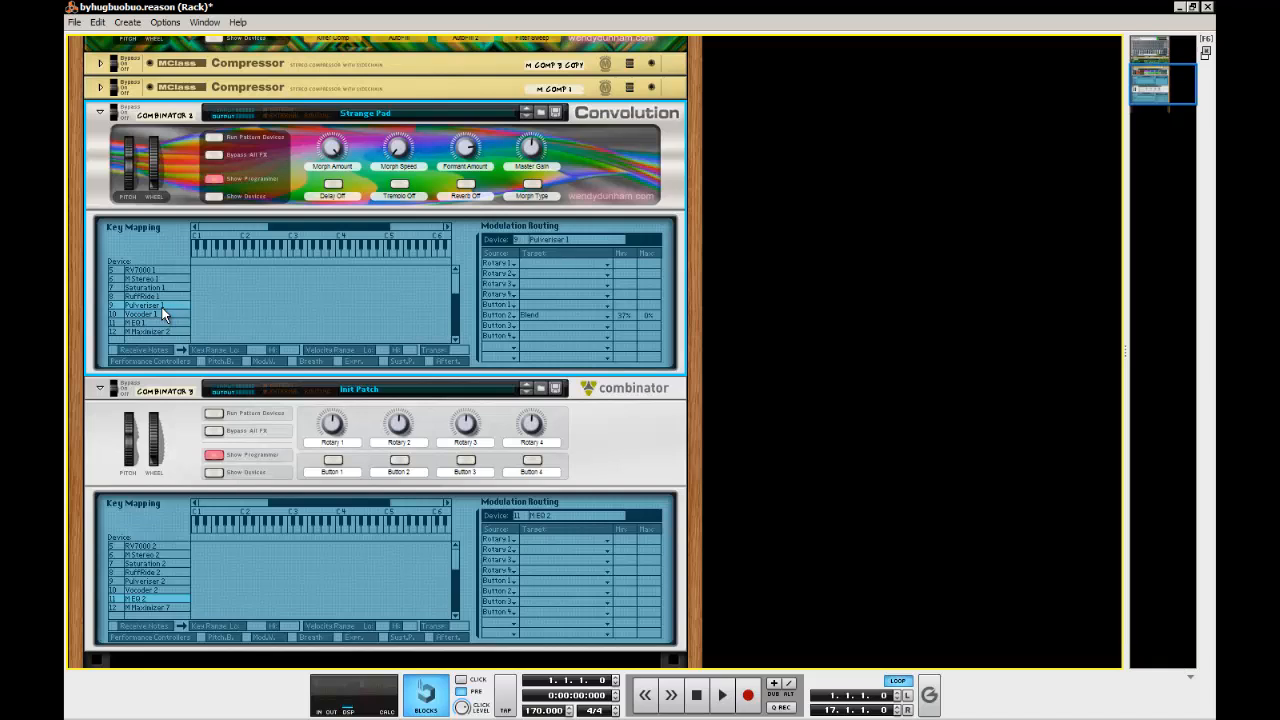
left_click(163, 580)
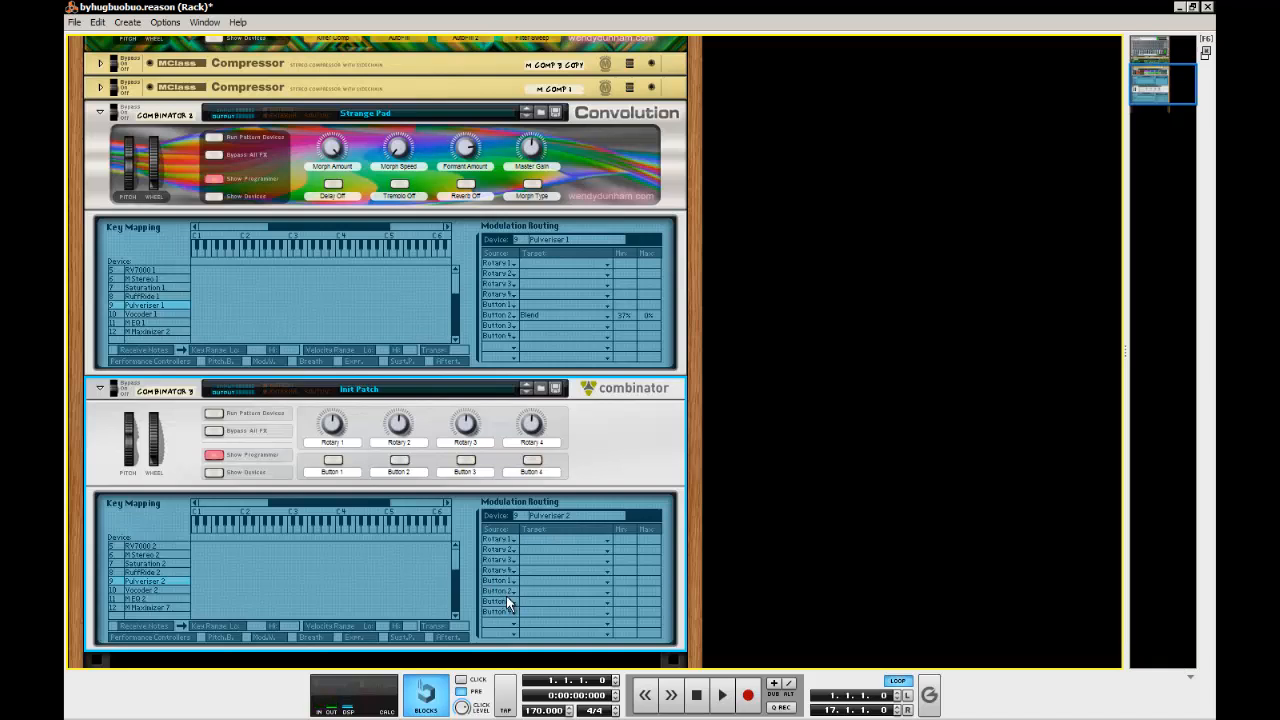
left_click(549, 591)
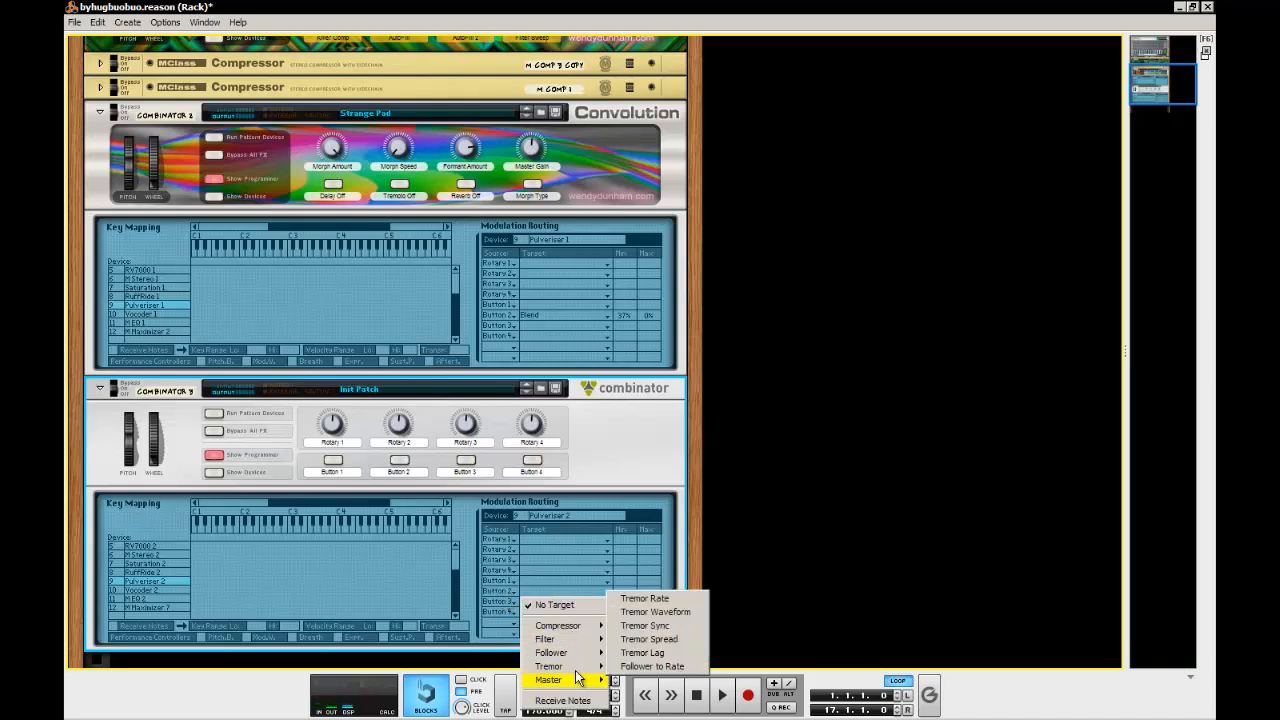
mouse_move(575, 683)
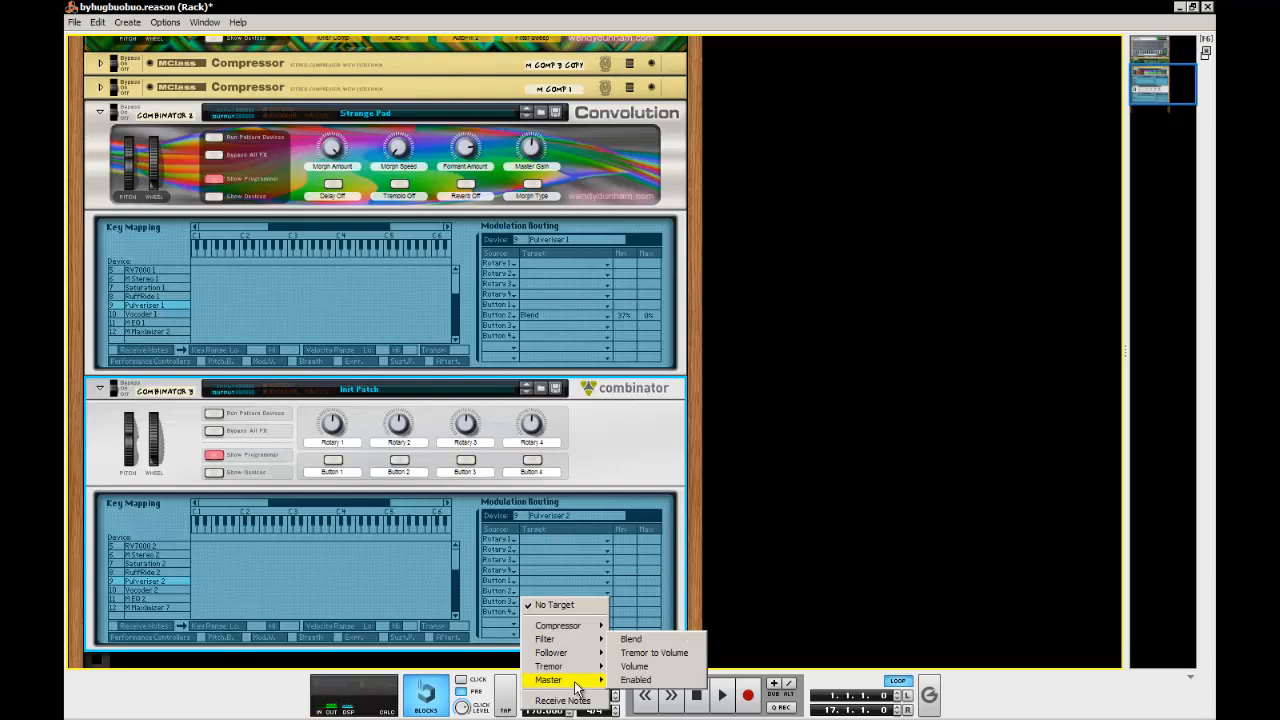
left_click(640, 639)
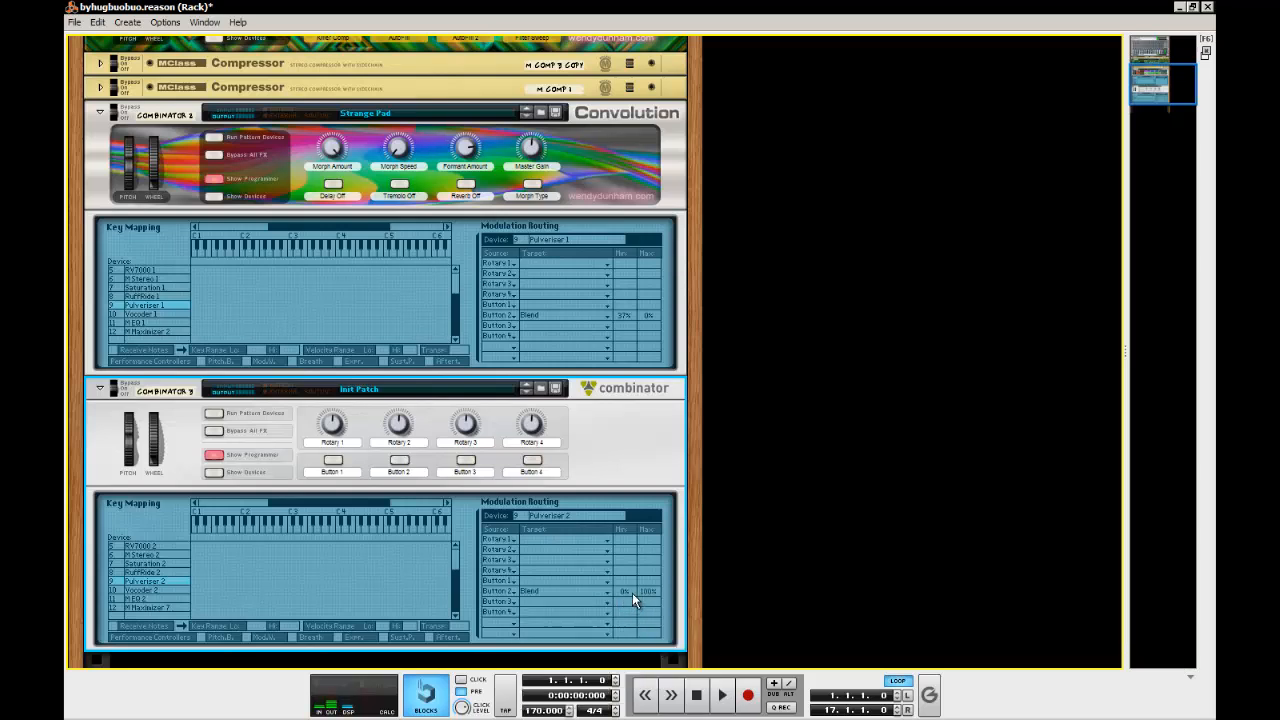
Set the Blend routing's minimum to 37% and maximum to 0%, and toggle Button 2 on and off to test it
left_click_drag(632, 593, 637, 540)
left_click_drag(644, 477, 645, 468)
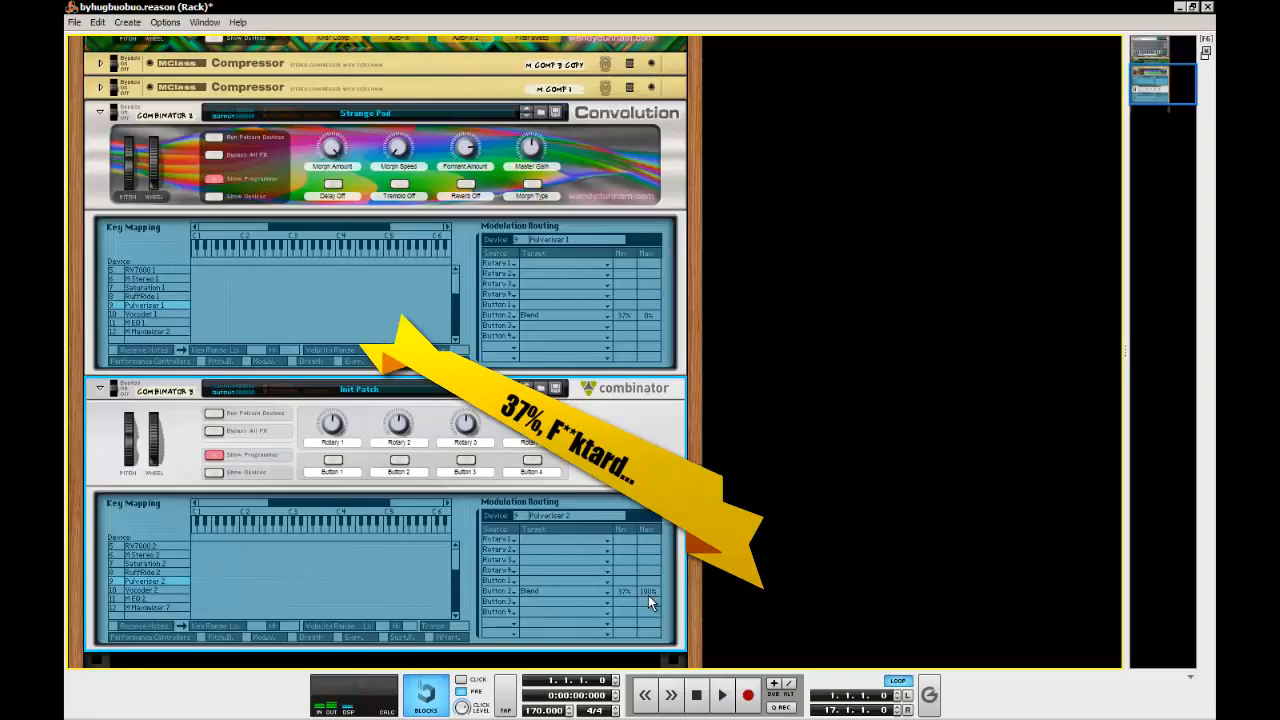
left_click_drag(648, 595, 650, 680)
left_click_drag(651, 590, 652, 640)
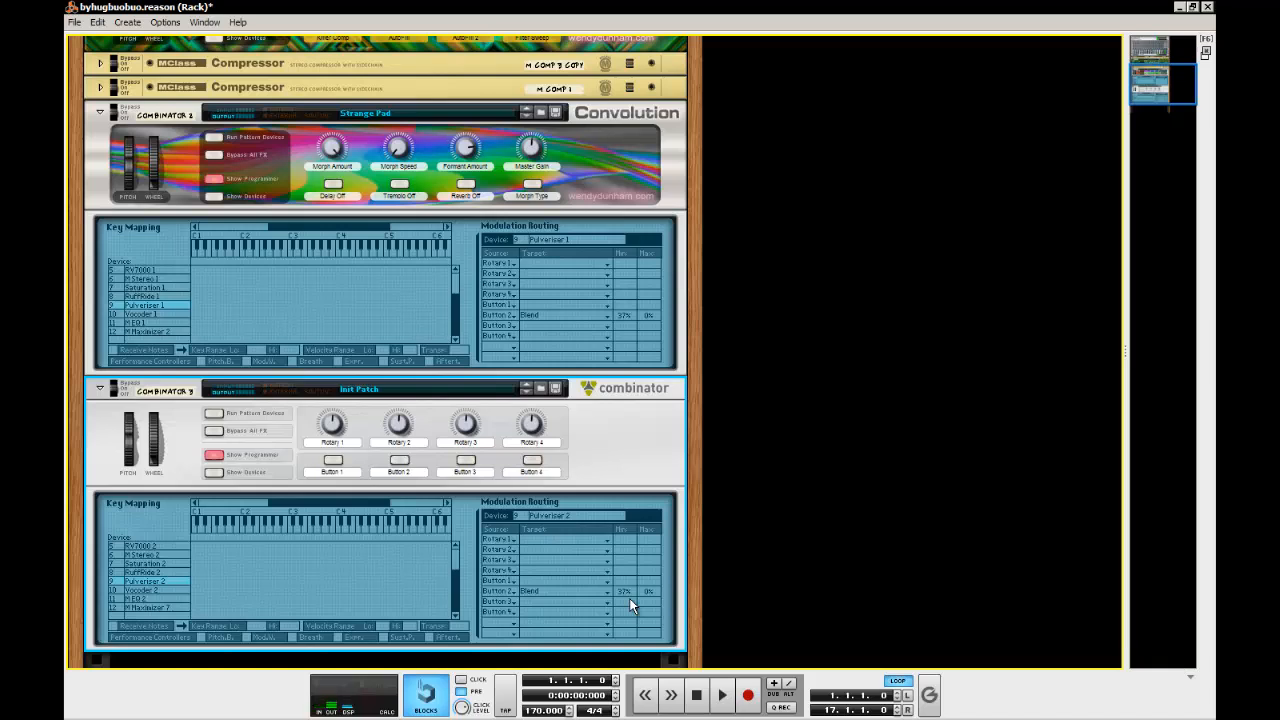
left_click(399, 461)
left_click(399, 461)
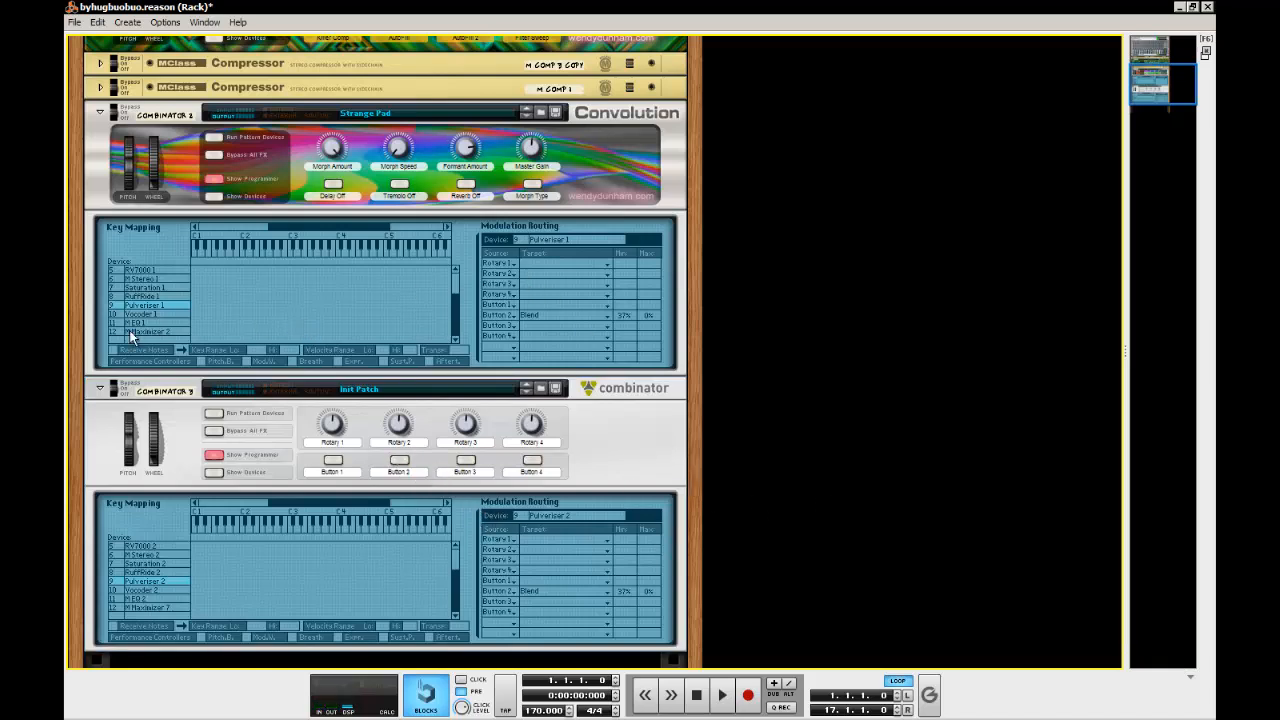
Route Button 3 of the new Combinator to Enabled on RV7000 2 with a minimum of 1, as on the original's RV7000 1
left_click(146, 296)
left_click(150, 287)
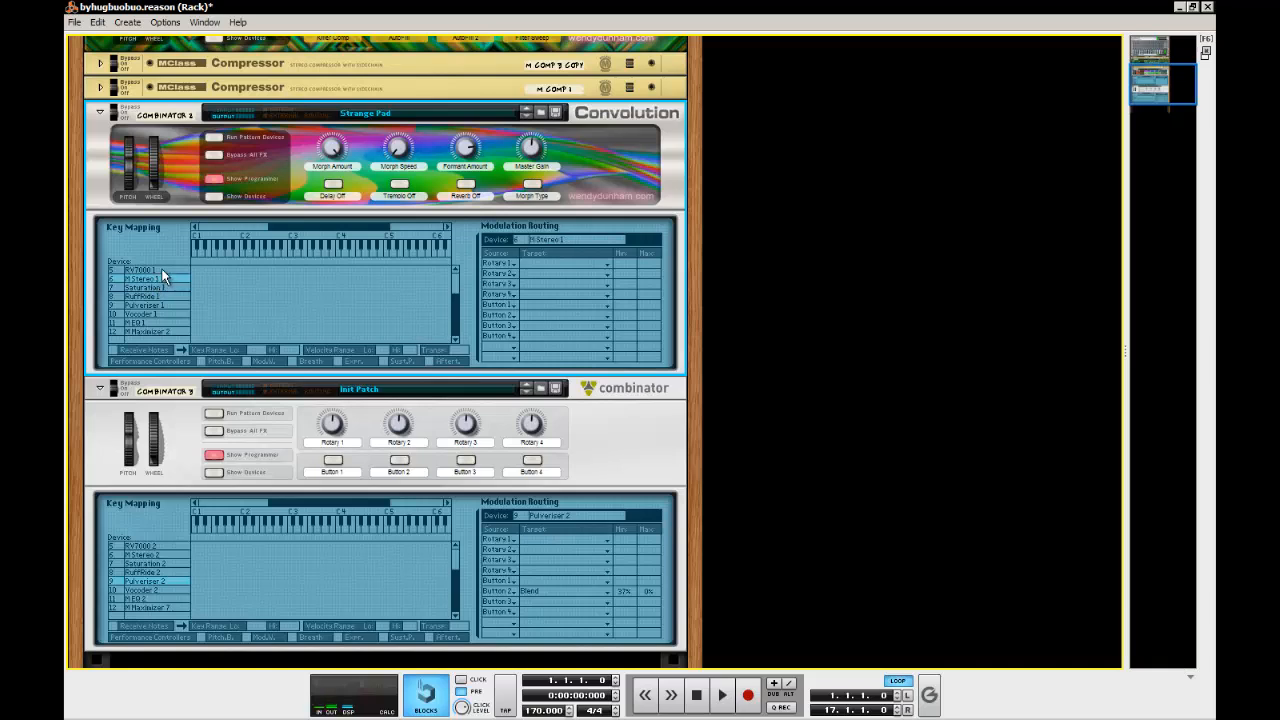
left_click(150, 270)
left_click_drag(455, 325, 455, 278)
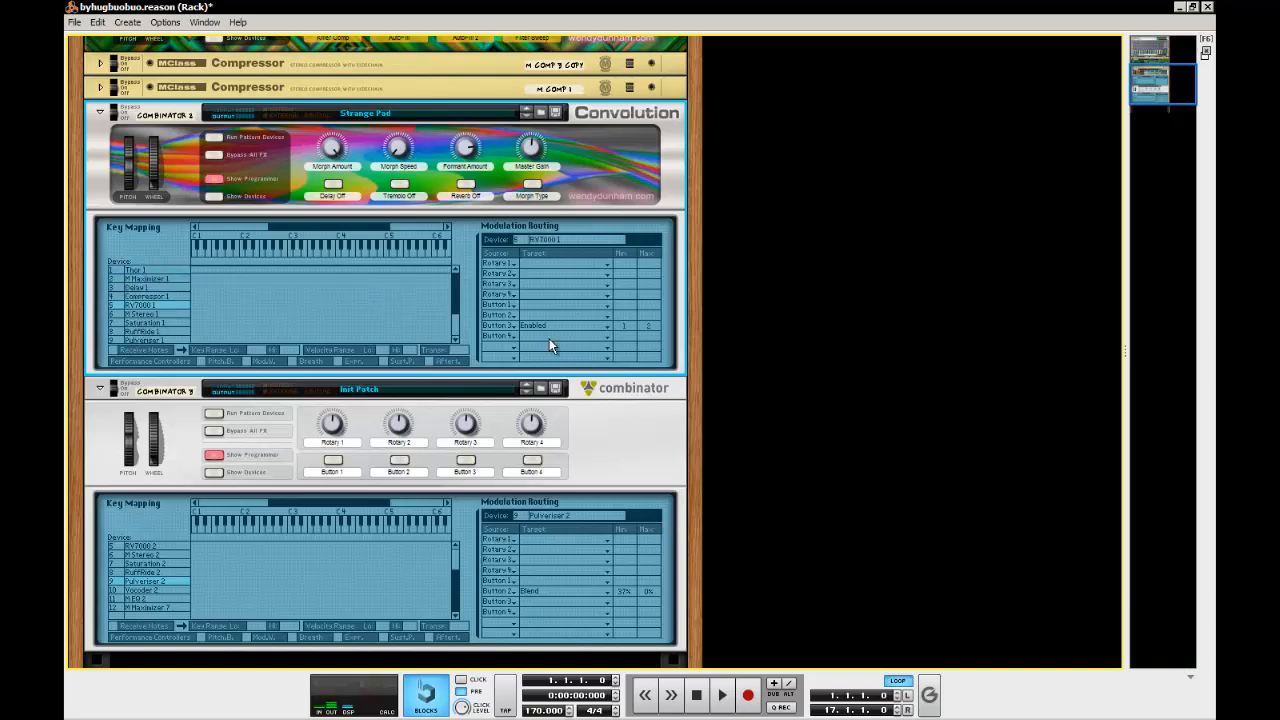
left_click(152, 547)
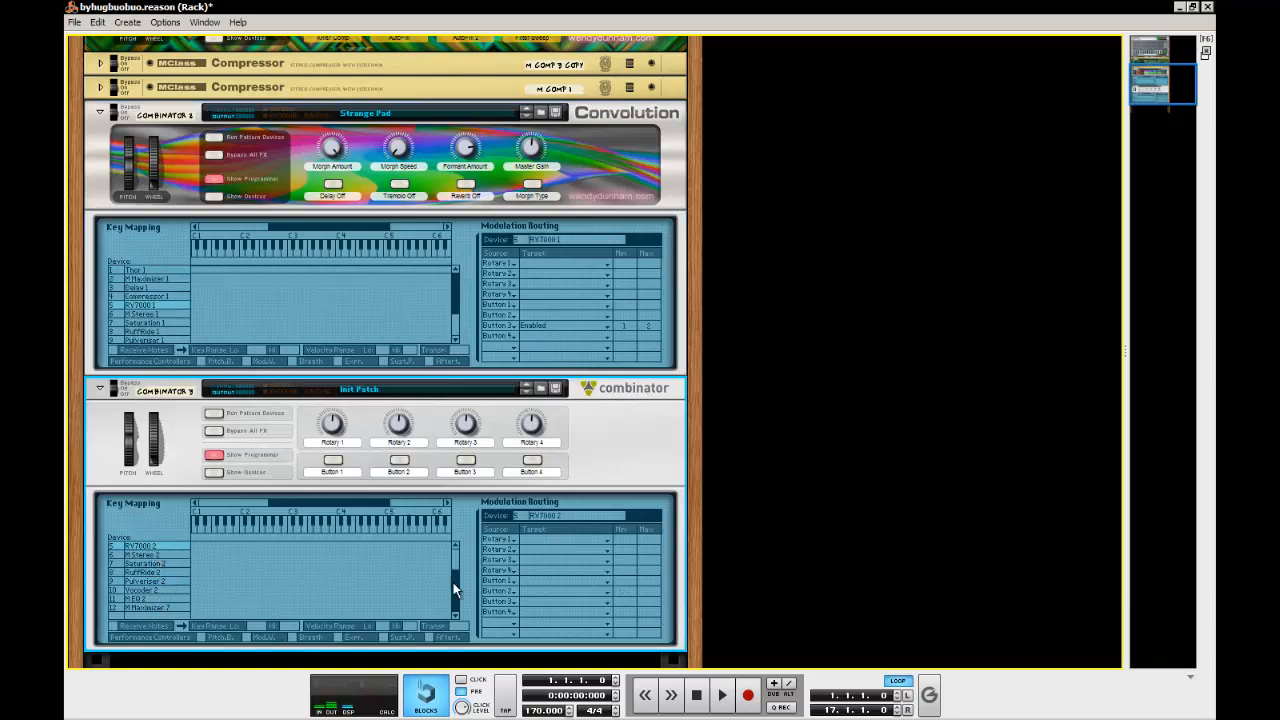
left_click(547, 600)
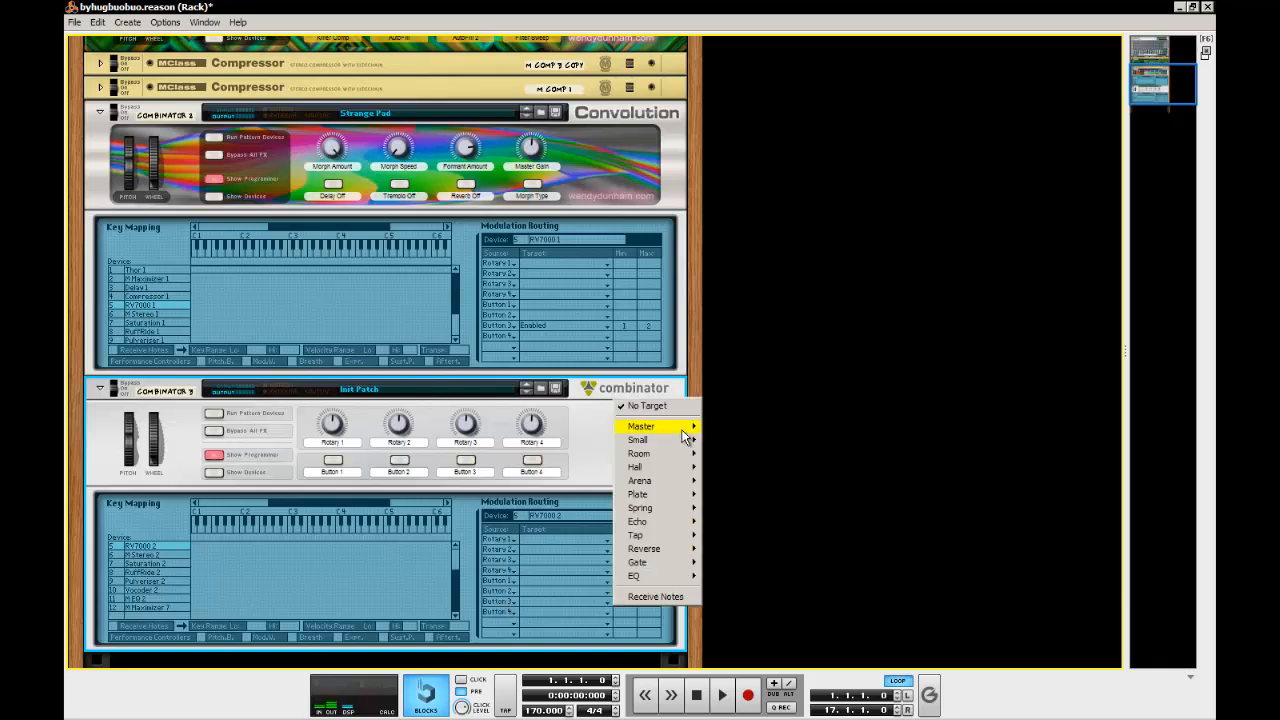
mouse_move(660, 426)
left_click(736, 424)
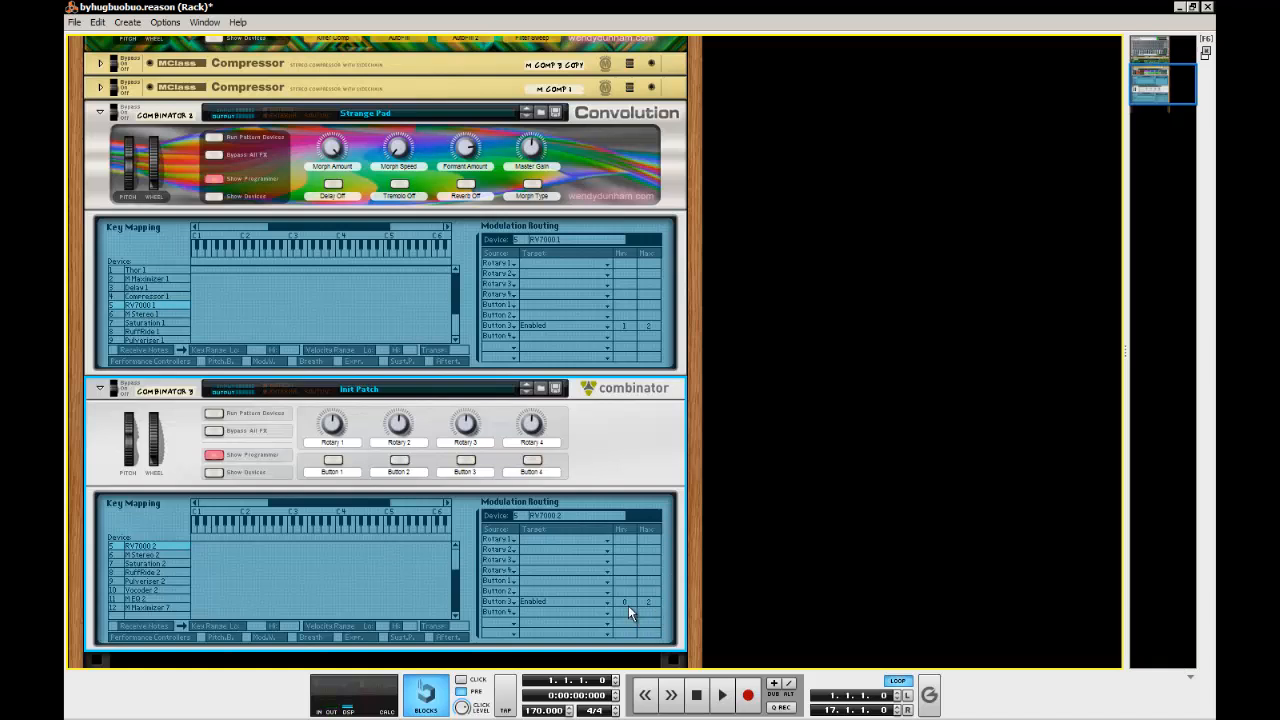
left_click_drag(633, 605, 660, 527)
left_click(821, 530)
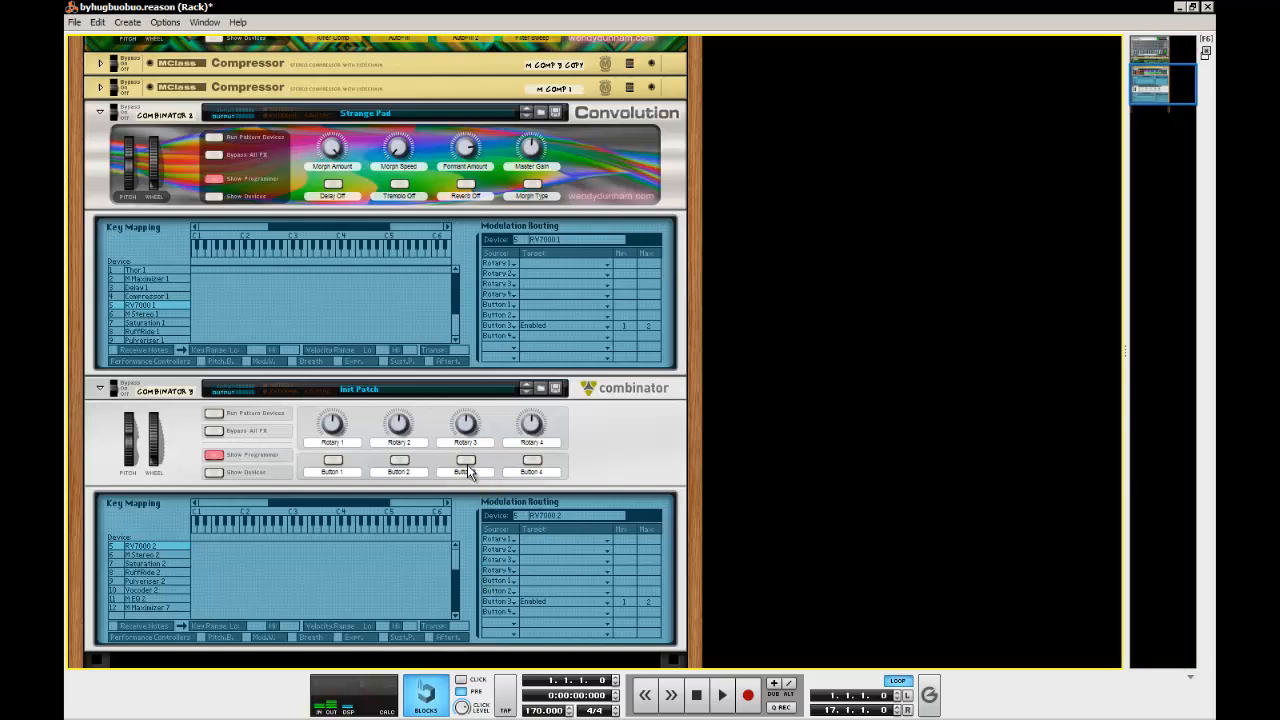
Show the new Combinator's devices and fold Thor 2, M Maximizer 6 and the Delay 2 and Compressor 2 row
scroll(274, 458, "down", 2)
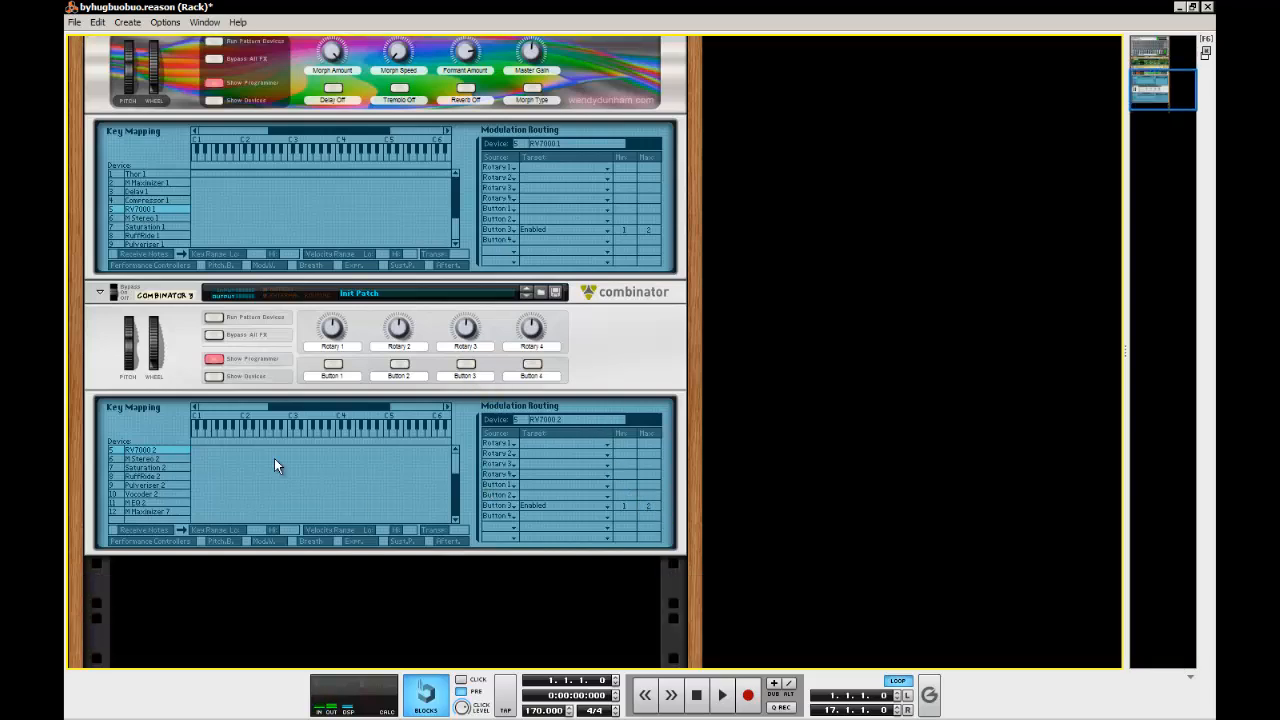
left_click(219, 379)
scroll(221, 382, "down", 5)
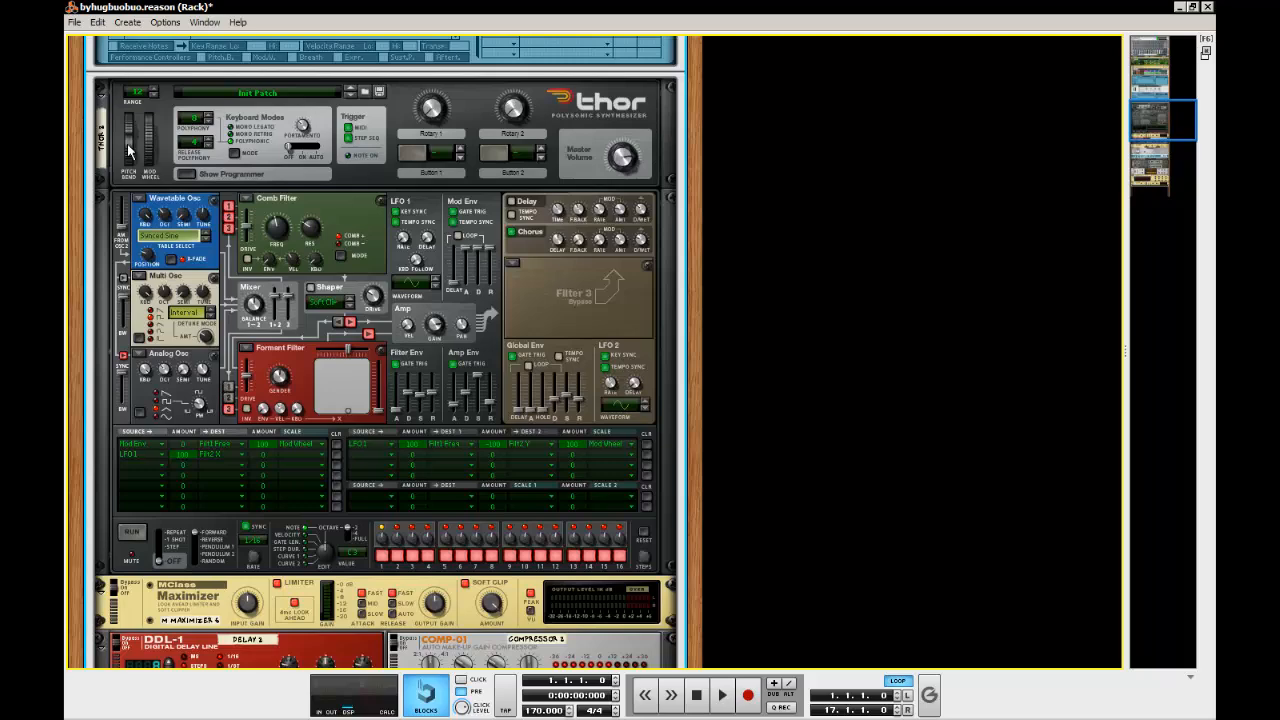
left_click(102, 92)
left_click(101, 110)
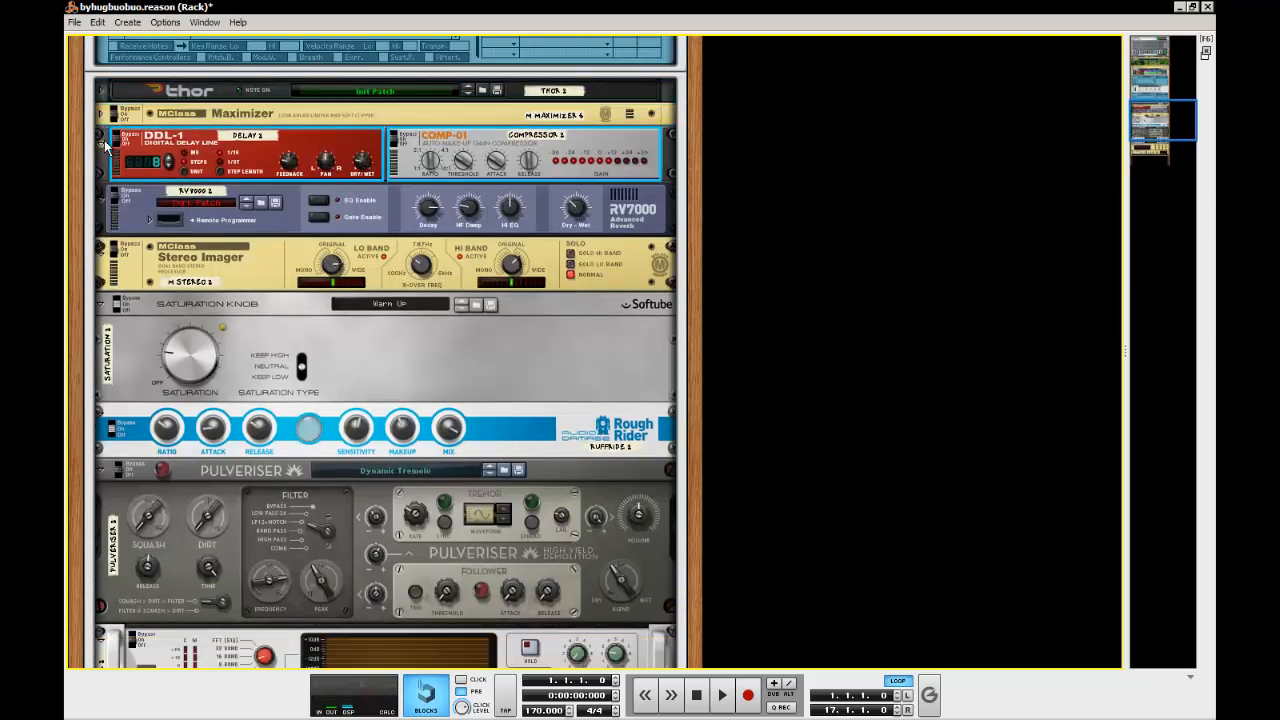
left_click(103, 144)
scroll(437, 368, "up", 7)
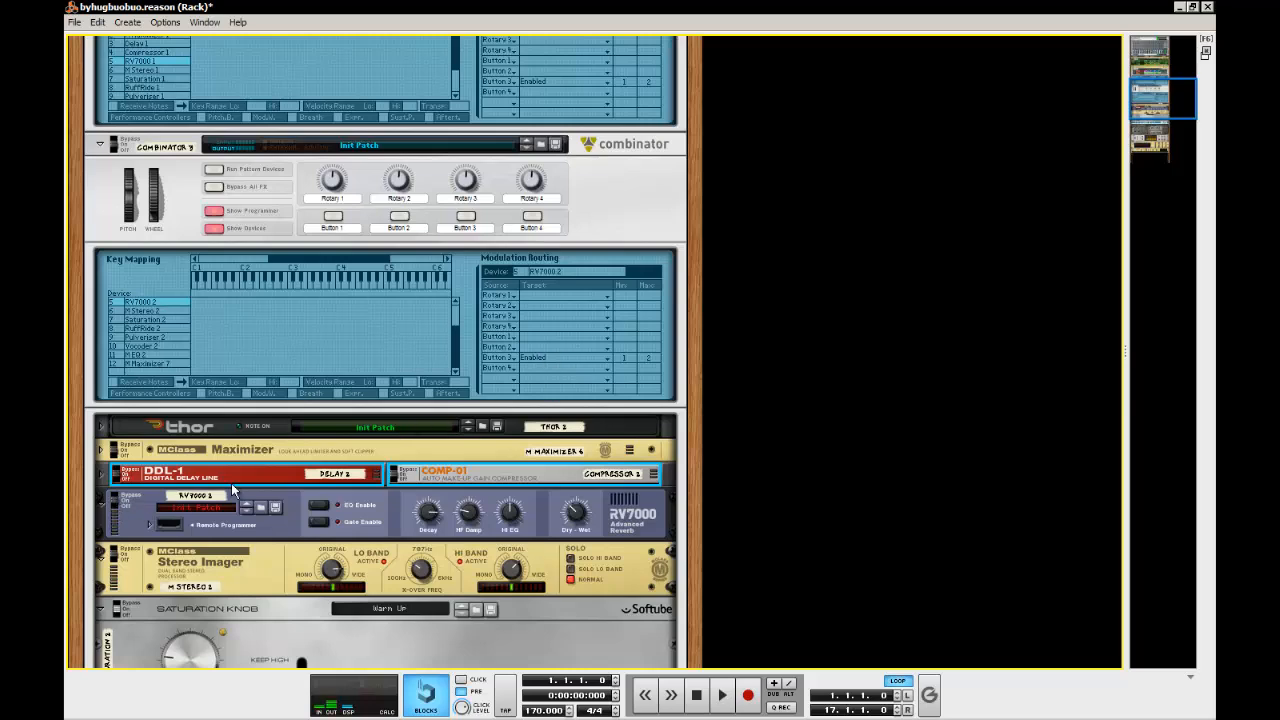
Toggle Button 3 of the new Combinator on and off to test its Enabled routing on RV7000 2
left_click(465, 217)
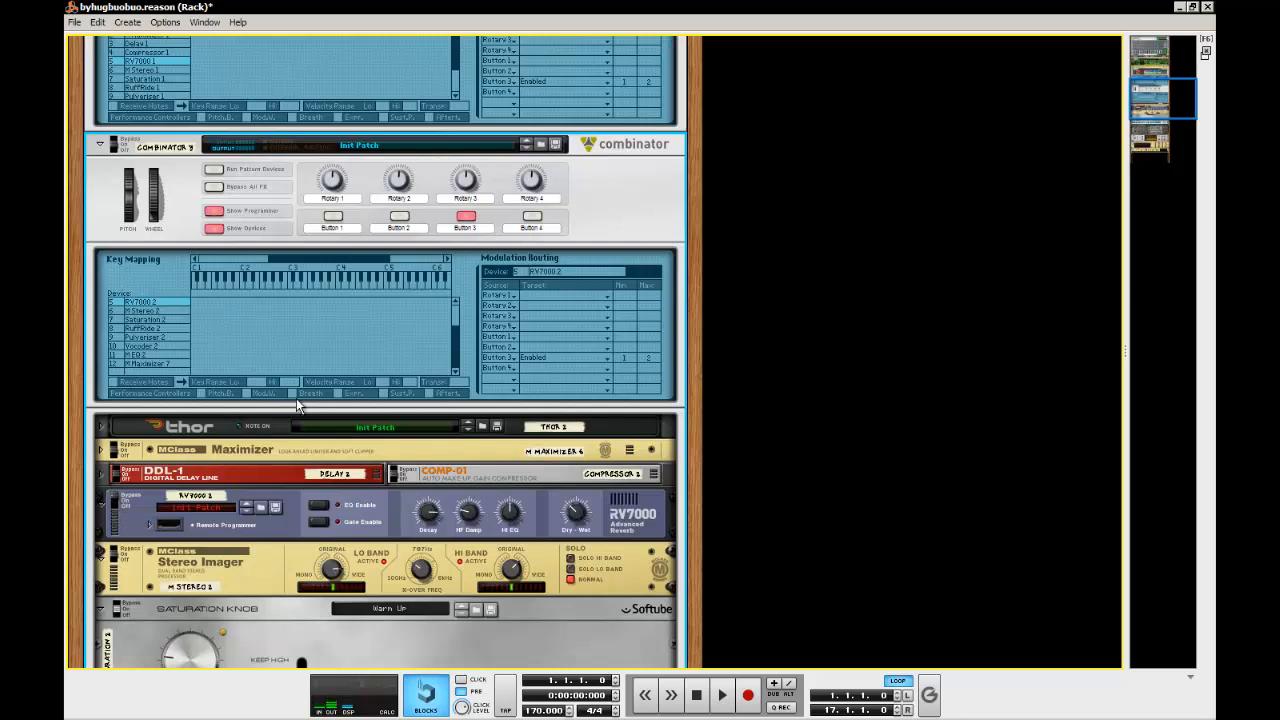
left_click(465, 218)
left_click_drag(623, 360, 628, 380)
Fold the remaining devices from RV7000 2 through M Maximizer 7 and hide the new Combinator's devices
left_click(104, 510)
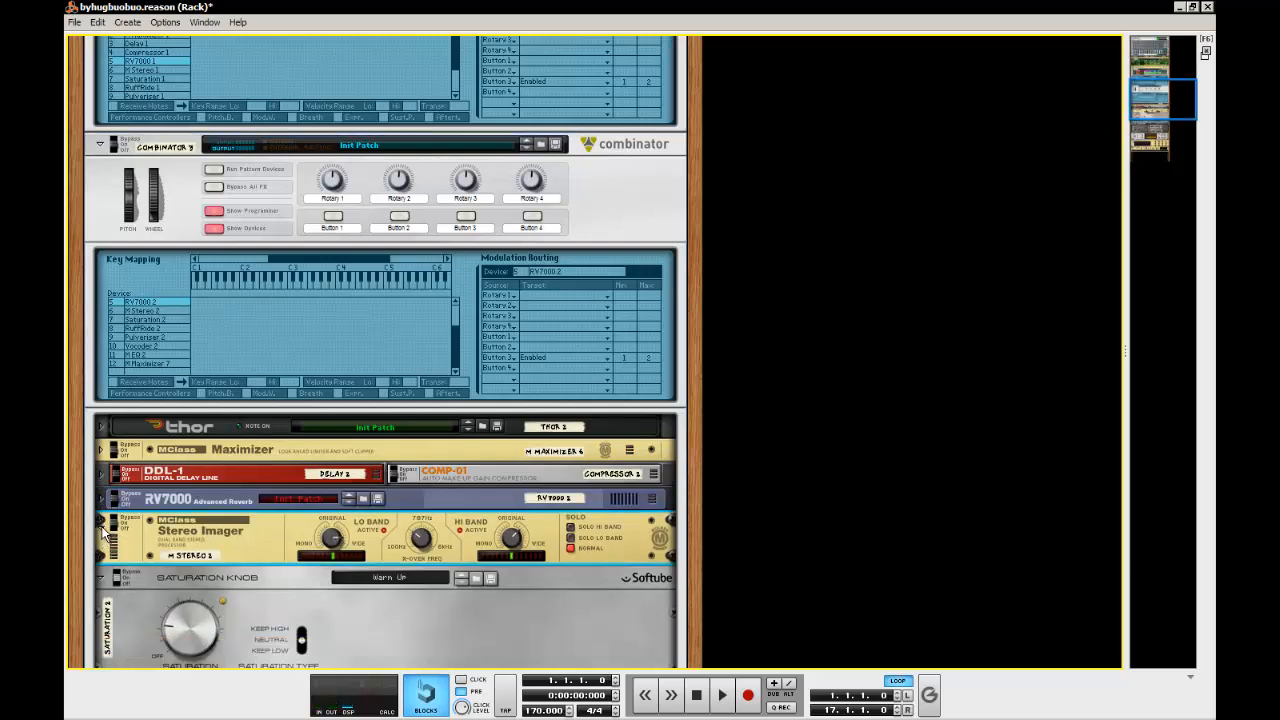
left_click(104, 546)
left_click(104, 546)
left_click(101, 568)
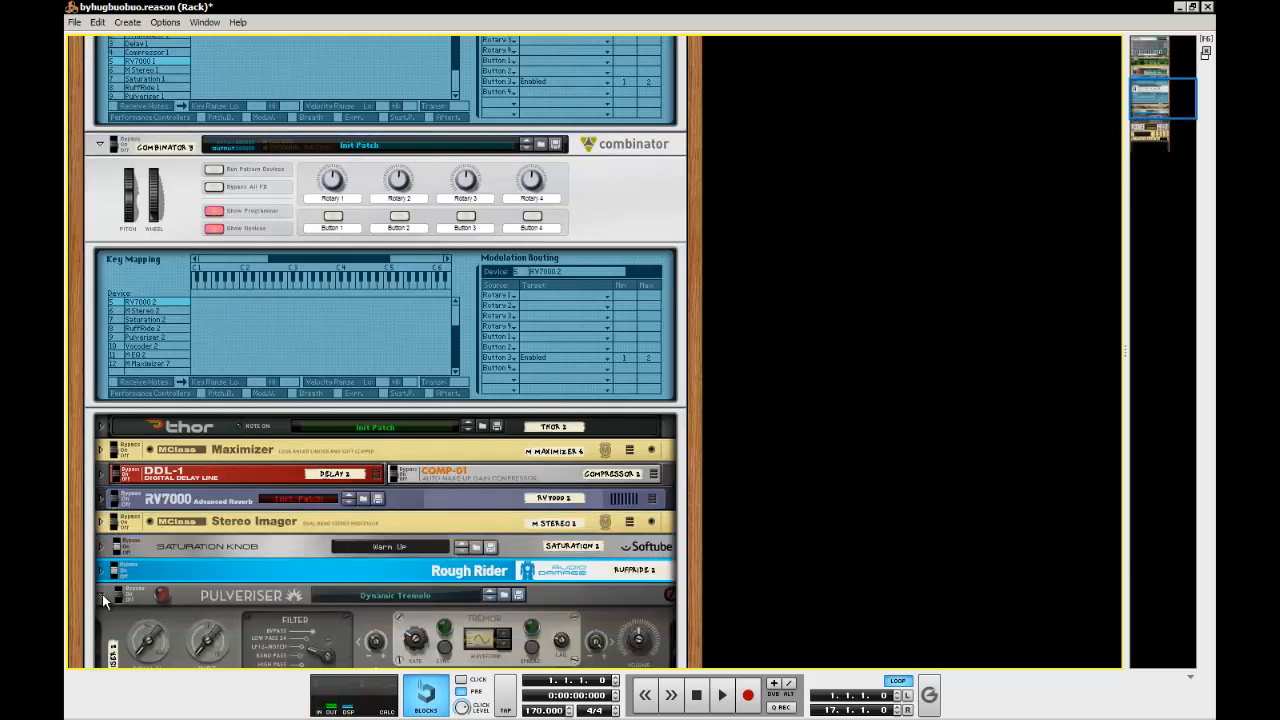
left_click(102, 594)
left_click(101, 618)
left_click(101, 642)
scroll(102, 645, "down", 2)
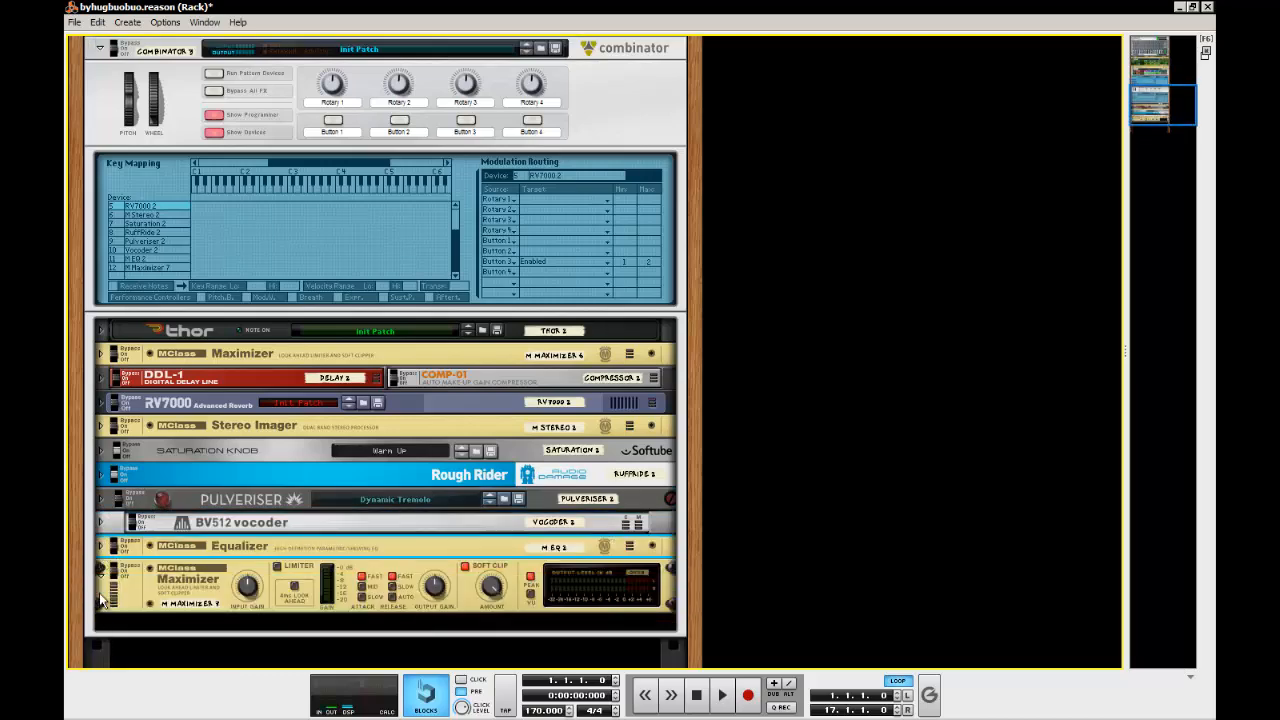
scroll(222, 480, "up", 7)
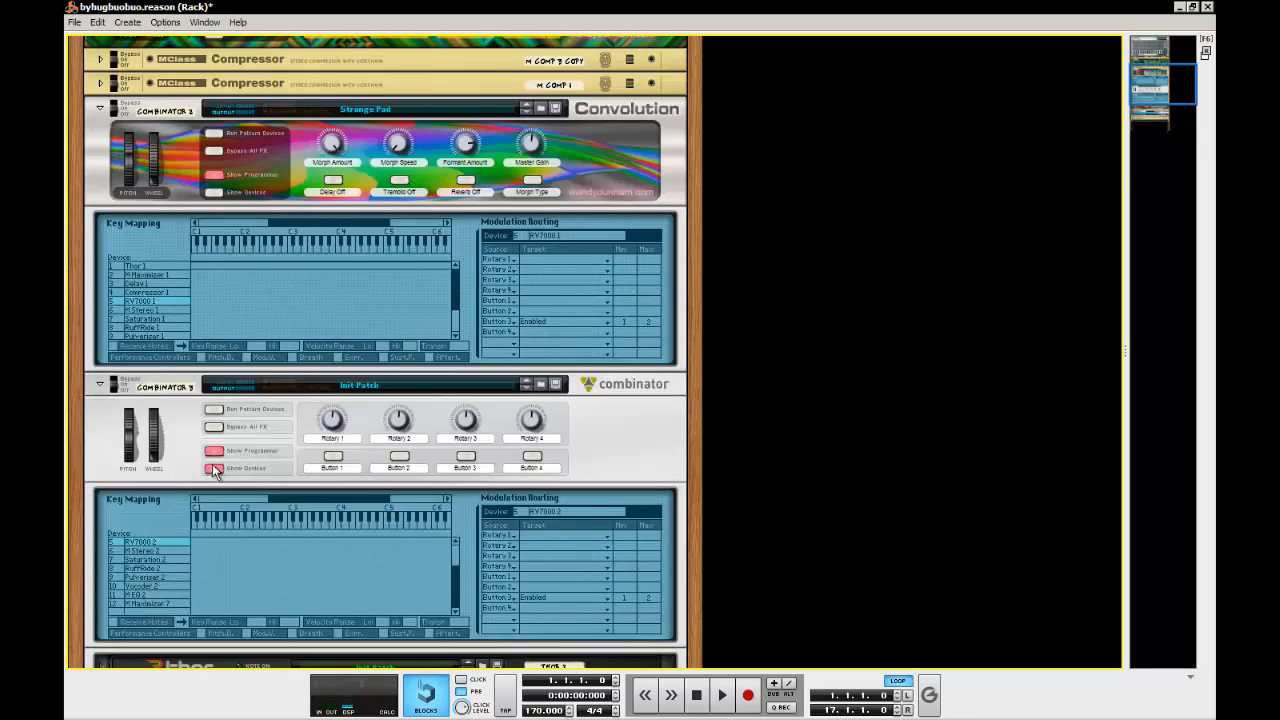
left_click(212, 468)
Route Button 1 of the new Combinator to Enabled on Delay 2, as on the original's Delay 1
left_click(164, 240)
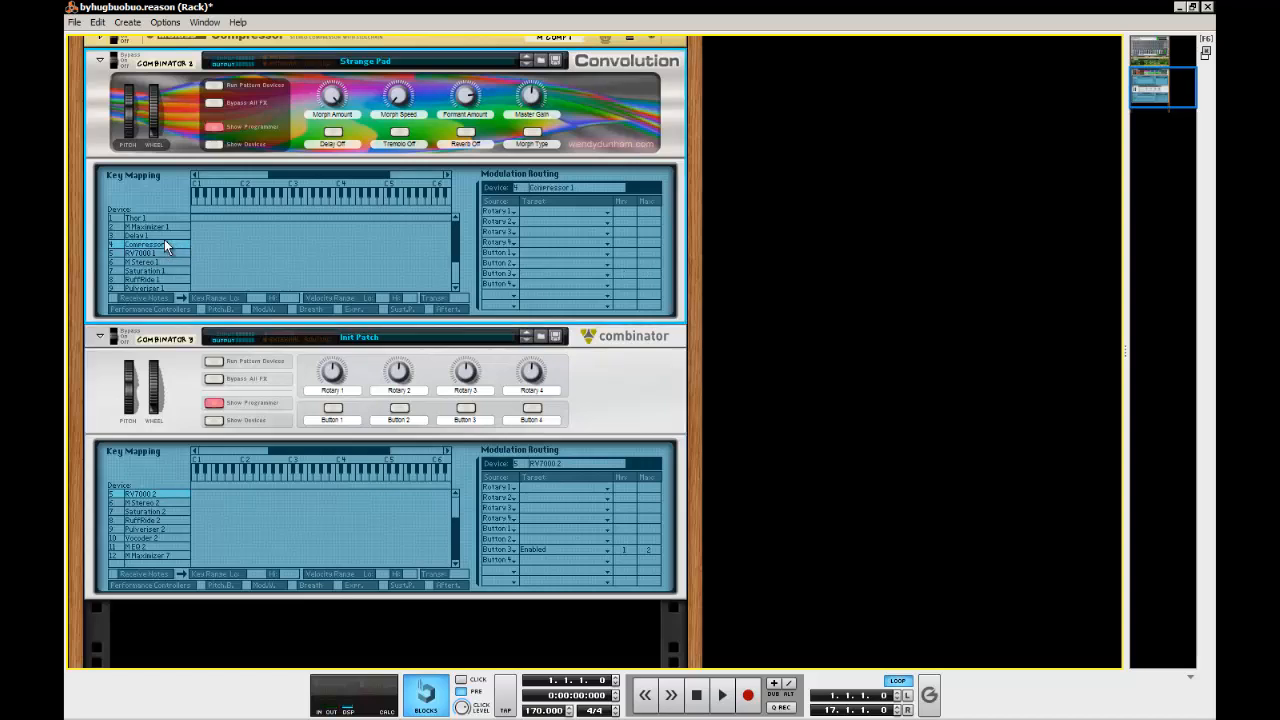
left_click(162, 236)
scroll(161, 228, "down", 1)
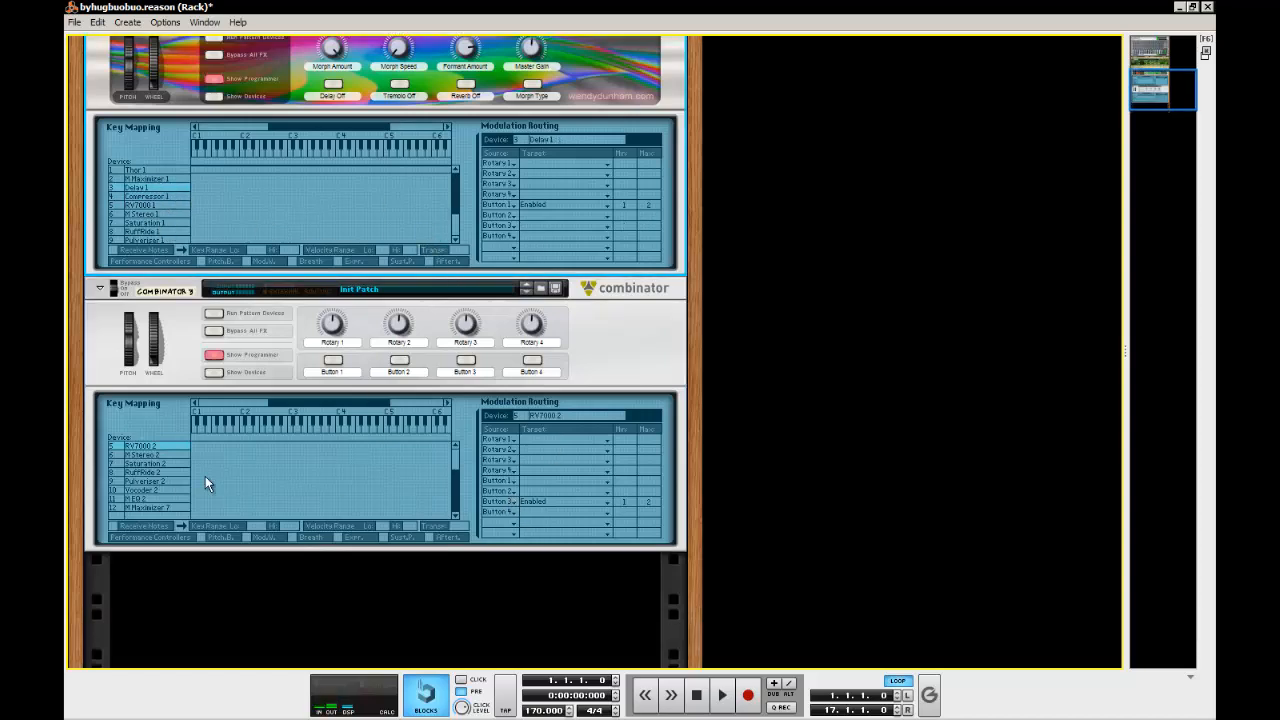
left_click_drag(455, 498, 454, 437)
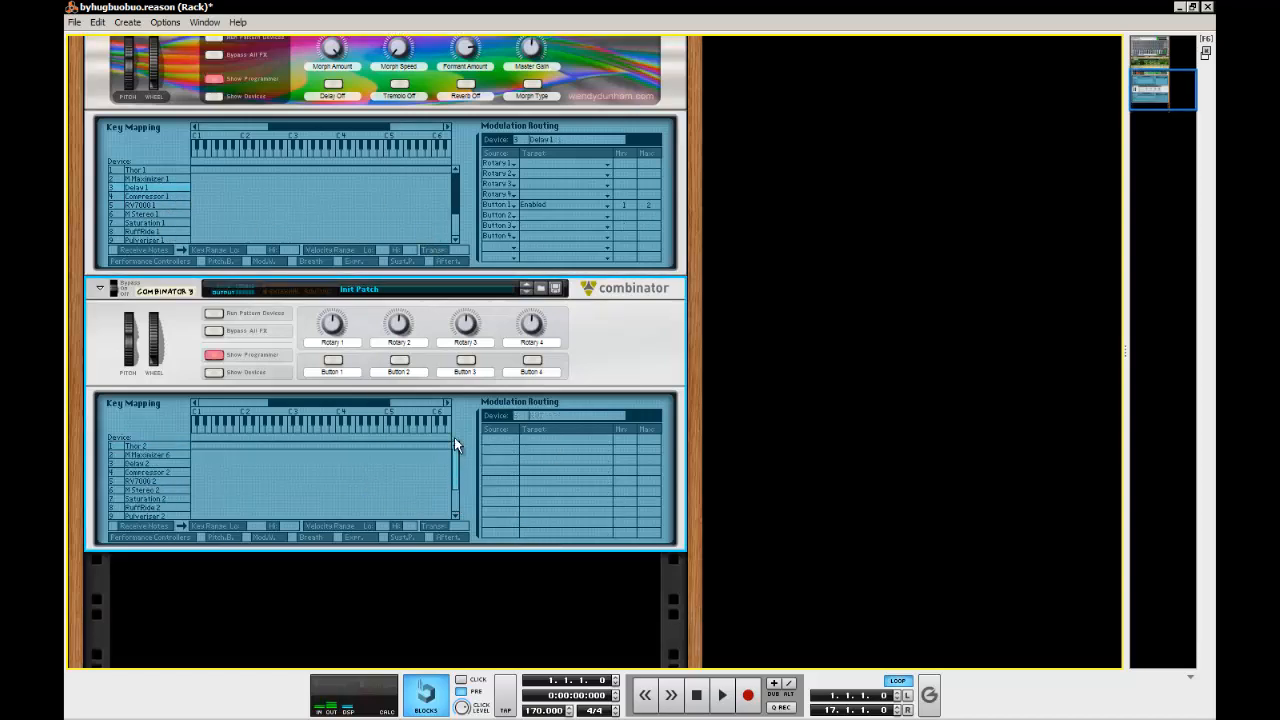
left_click(175, 464)
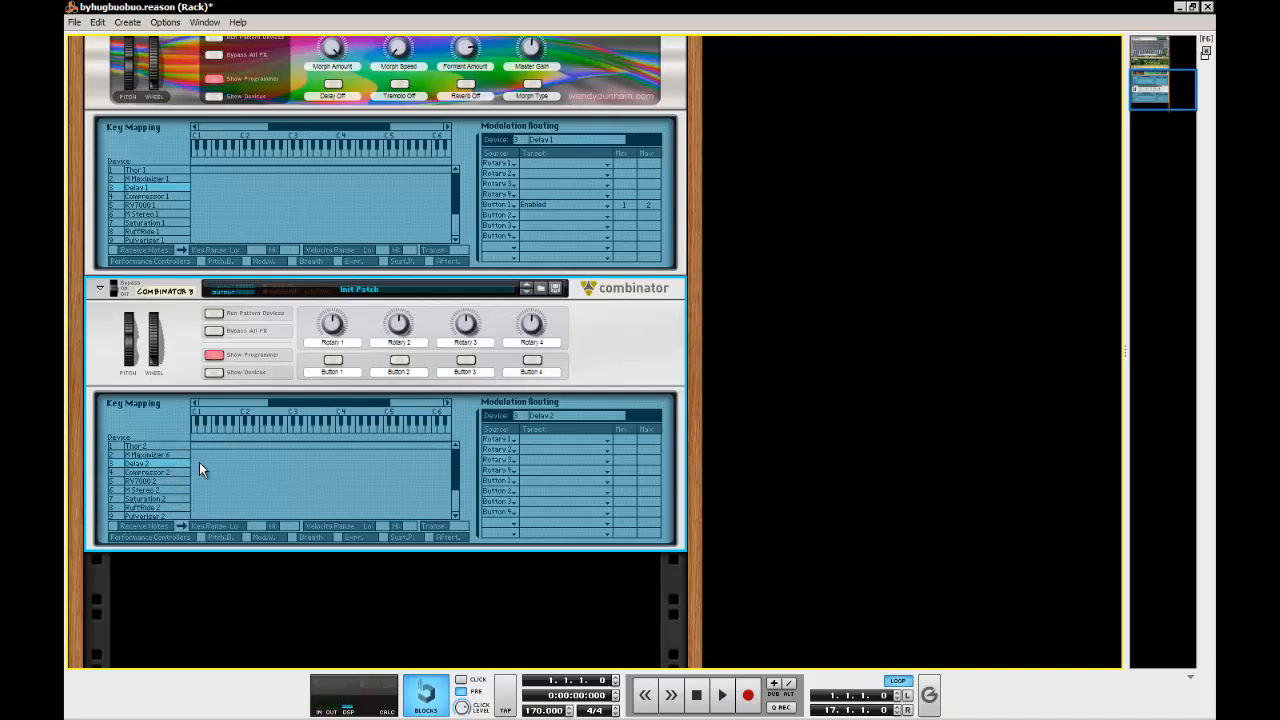
left_click(556, 481)
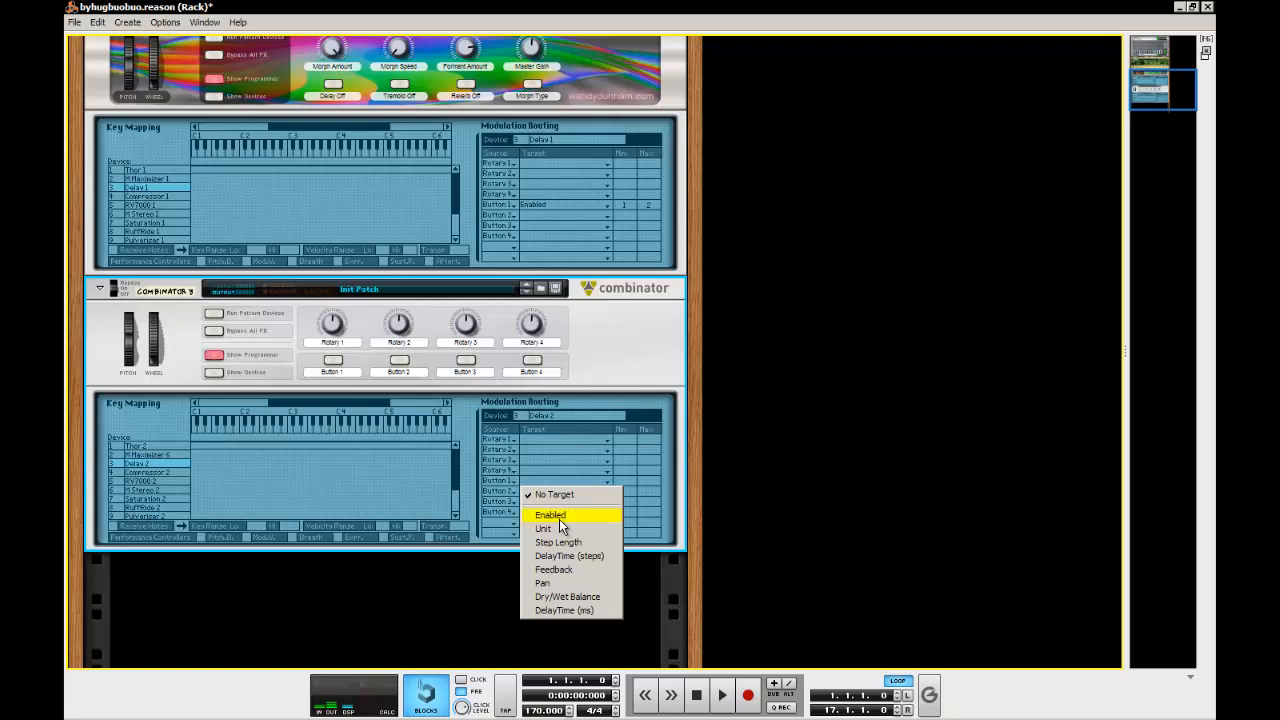
left_click(559, 519)
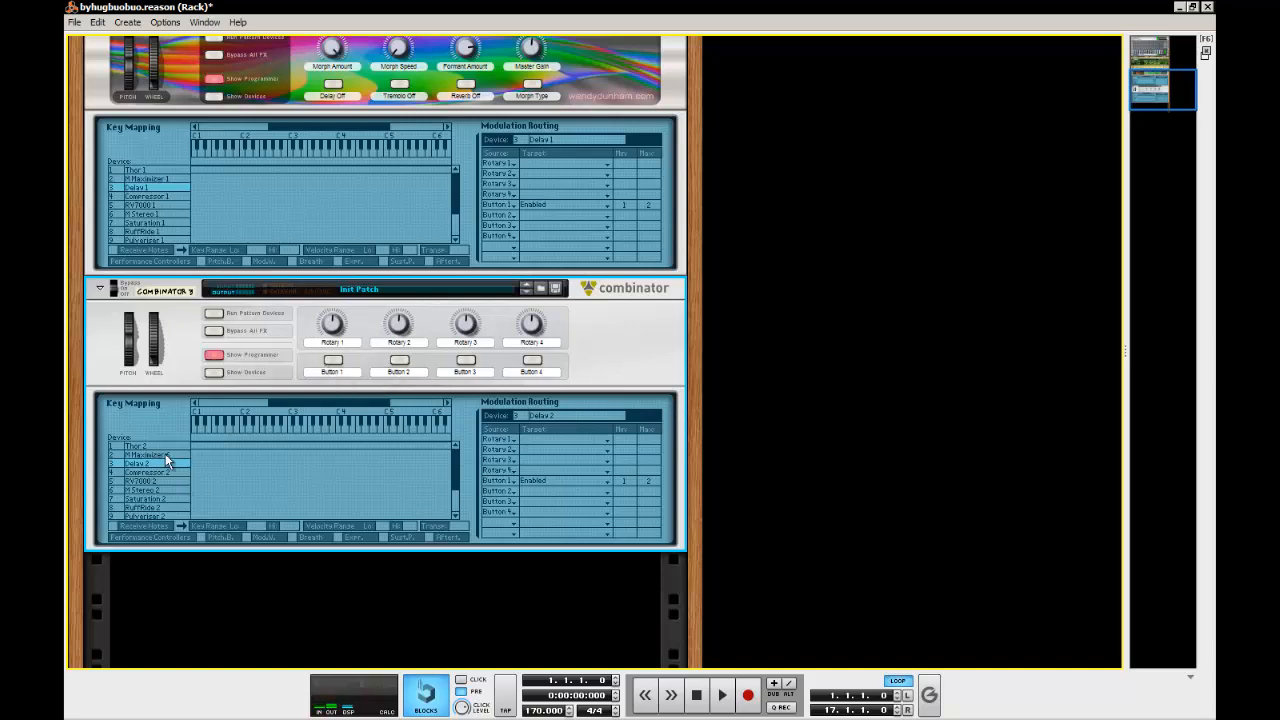
Route Rotary 1 of the new Combinator to the Mod Wheel of Thor 2, following the original's Thor 1 routing
left_click(150, 179)
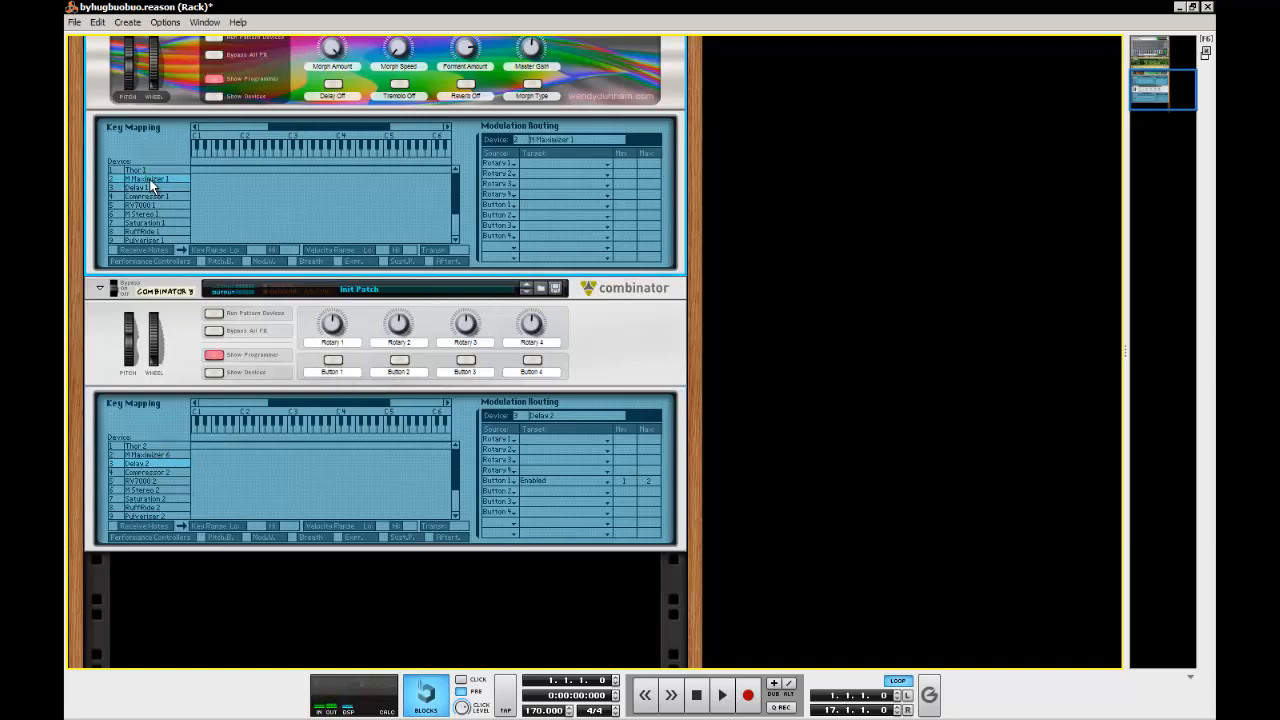
left_click(150, 171)
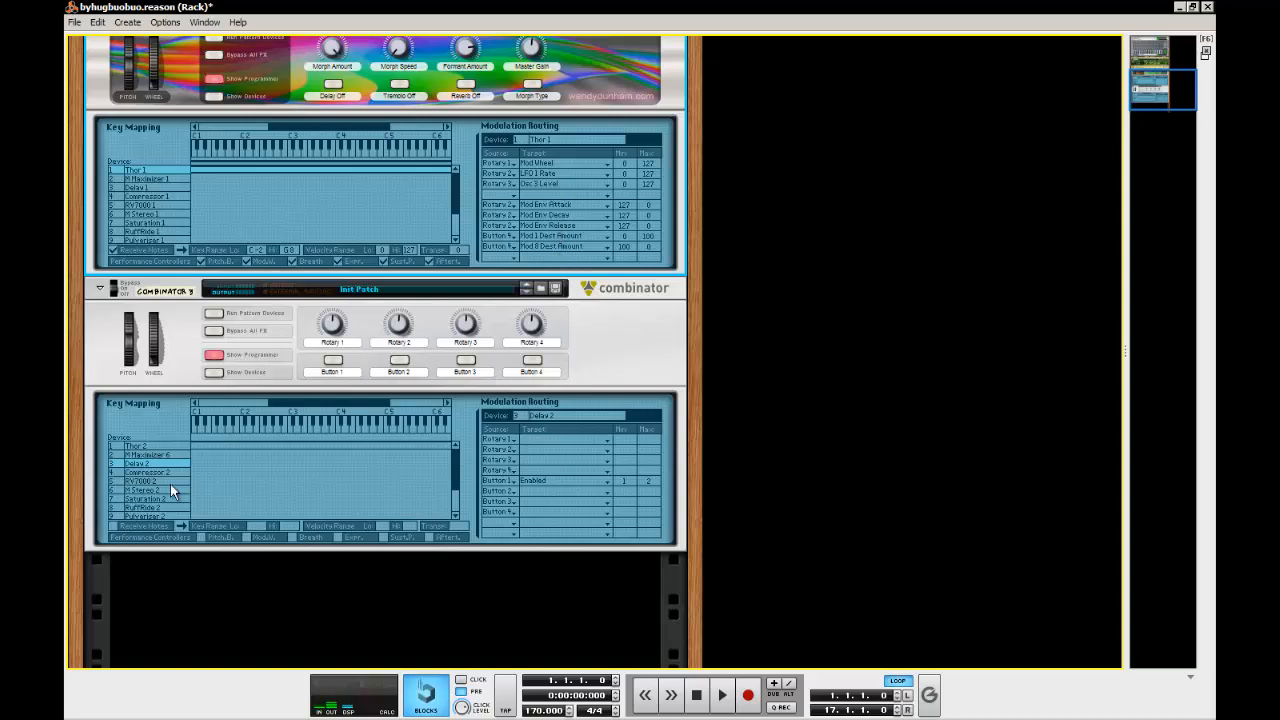
left_click(154, 446)
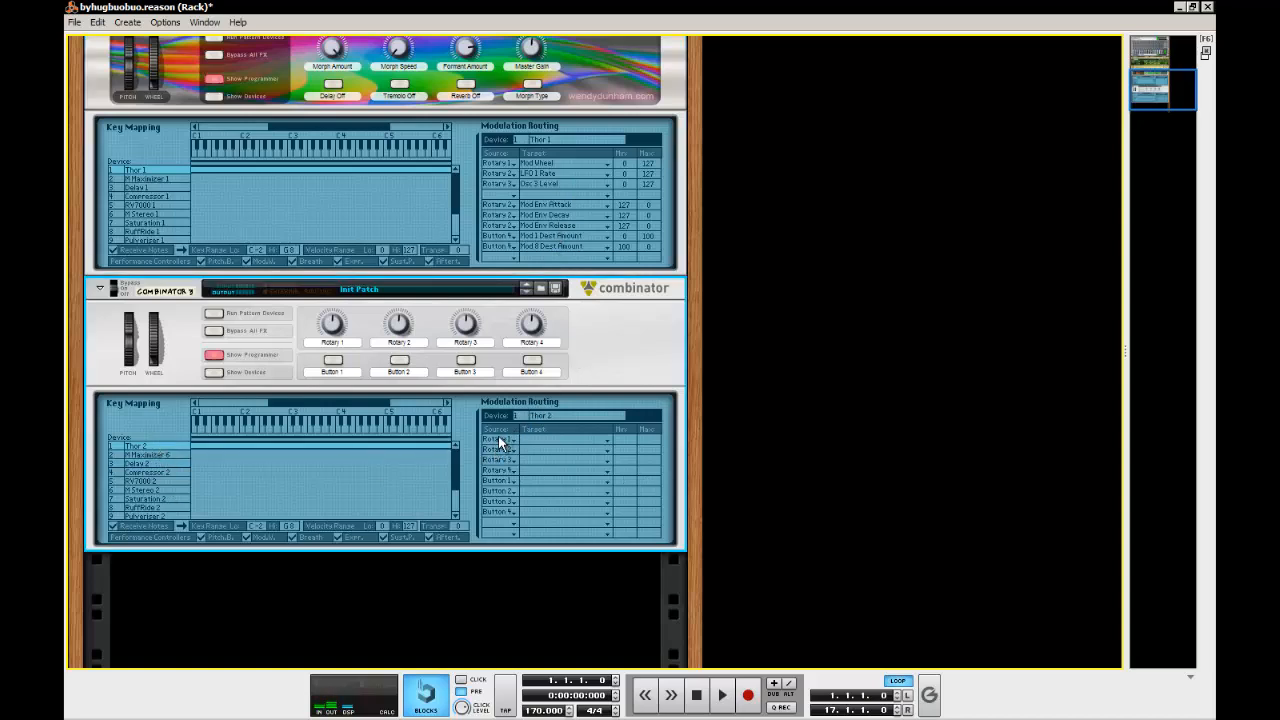
left_click(553, 441)
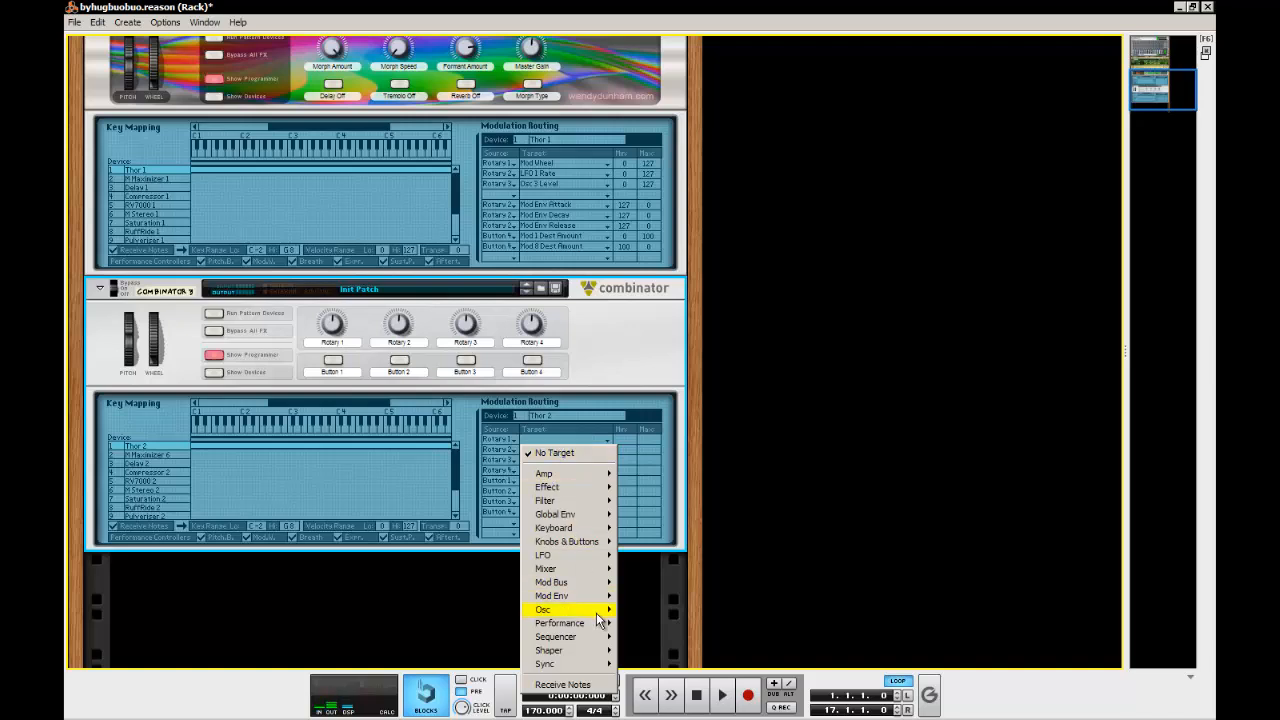
mouse_move(607, 630)
left_click(648, 623)
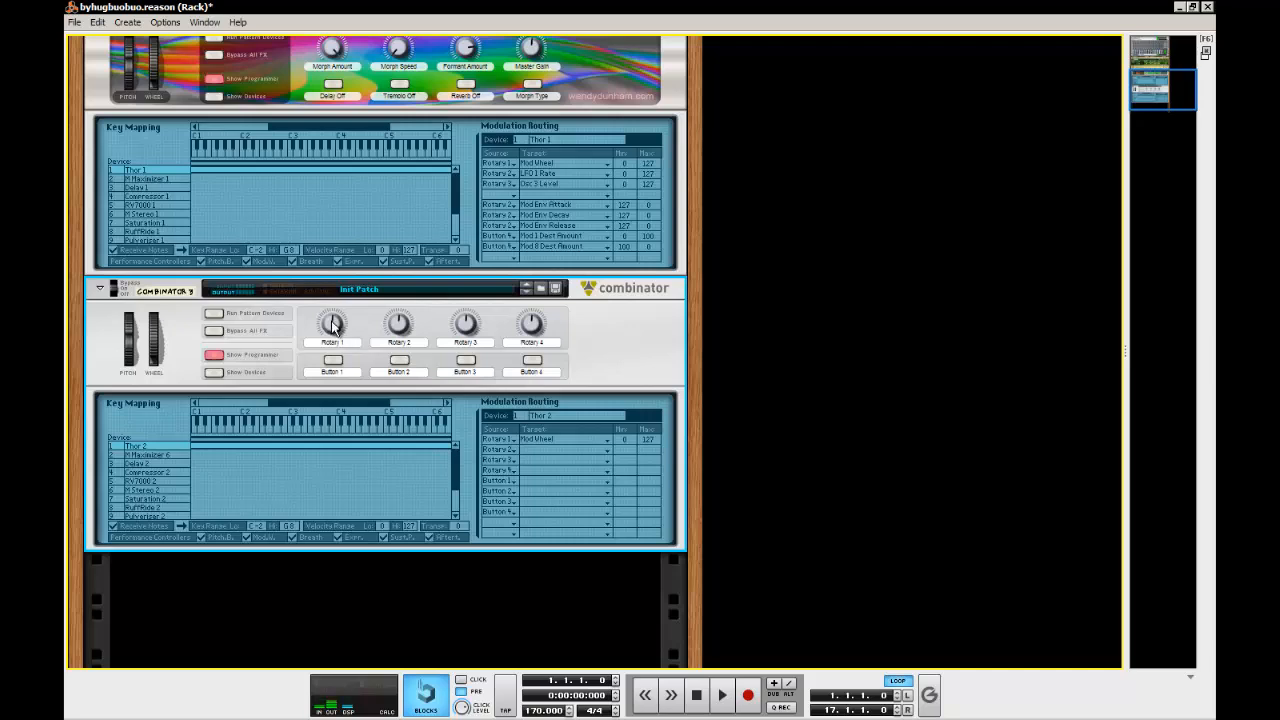
Show the devices, unfold Thor 2 and turn Rotary 1 to test its effect on the synth's Mod Wheel
mouse_move(332, 322)
left_mouse_down()
mouse_move(333, 285)
mouse_move(335, 355)
mouse_move(335, 298)
mouse_move(327, 343)
left_mouse_up()
left_click(214, 372)
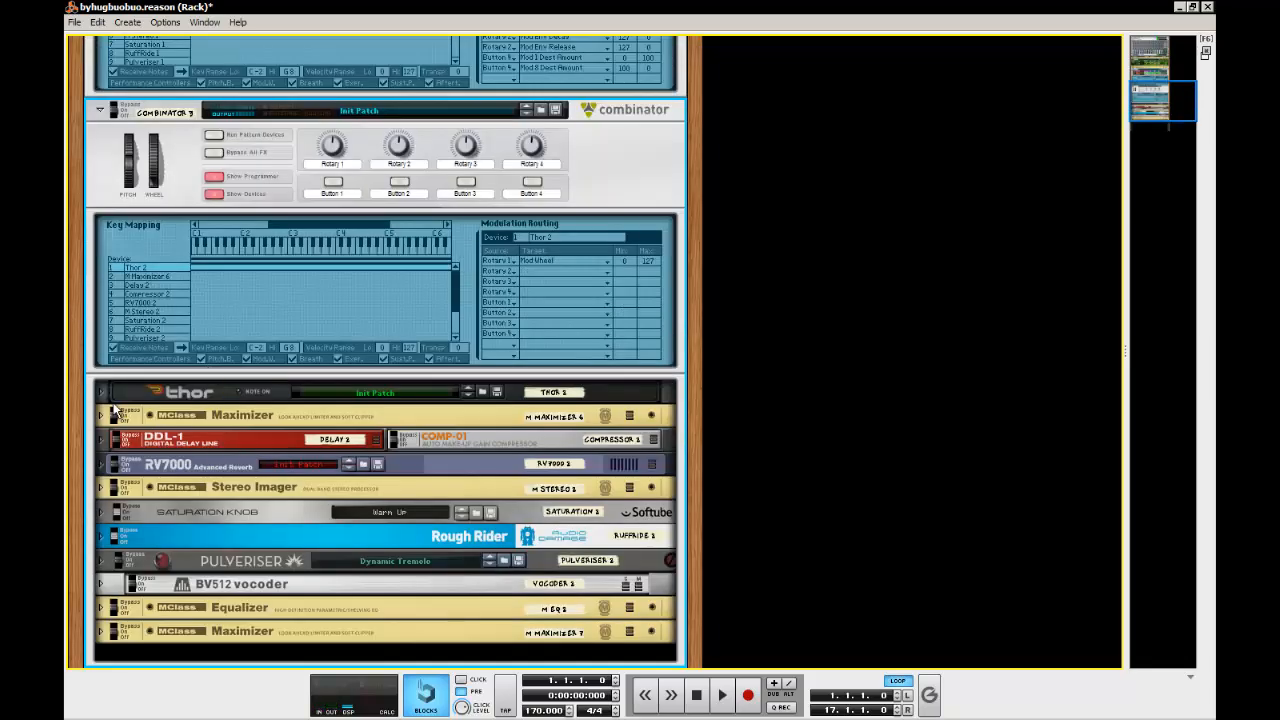
left_click(101, 393)
scroll(184, 388, "up", 2)
left_click(183, 363)
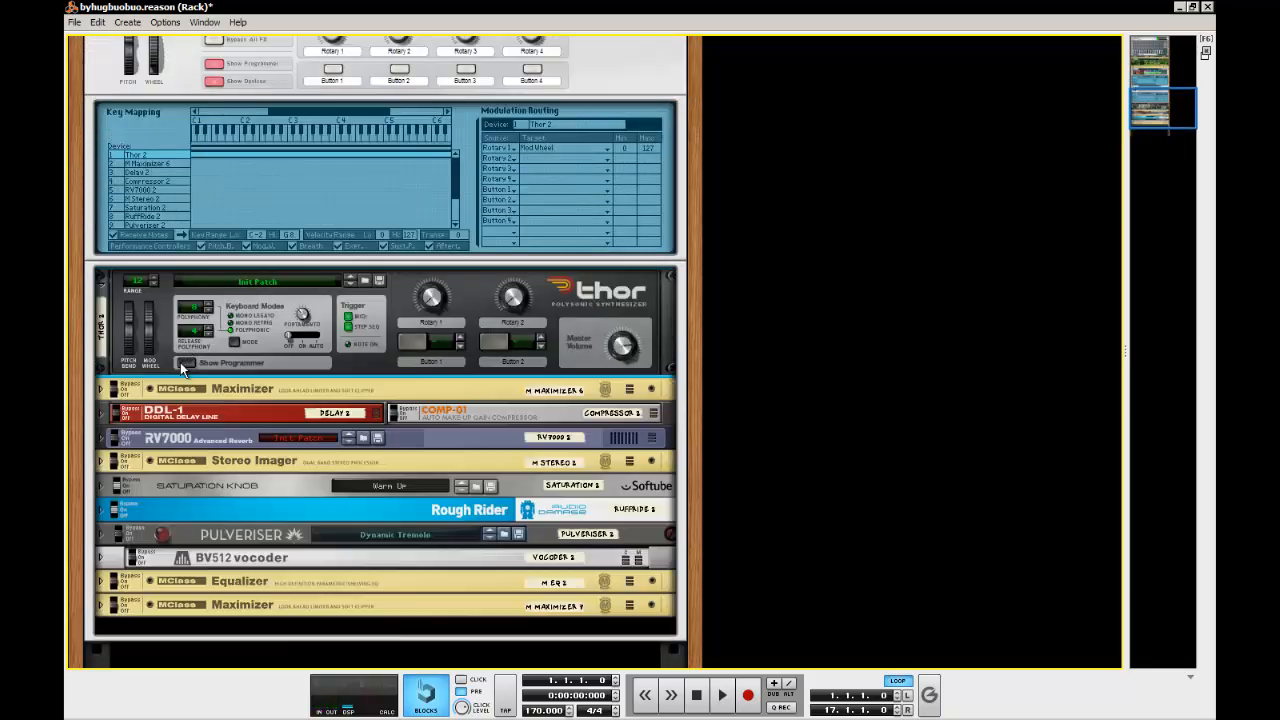
scroll(180, 362, "up", 3)
left_click(347, 190)
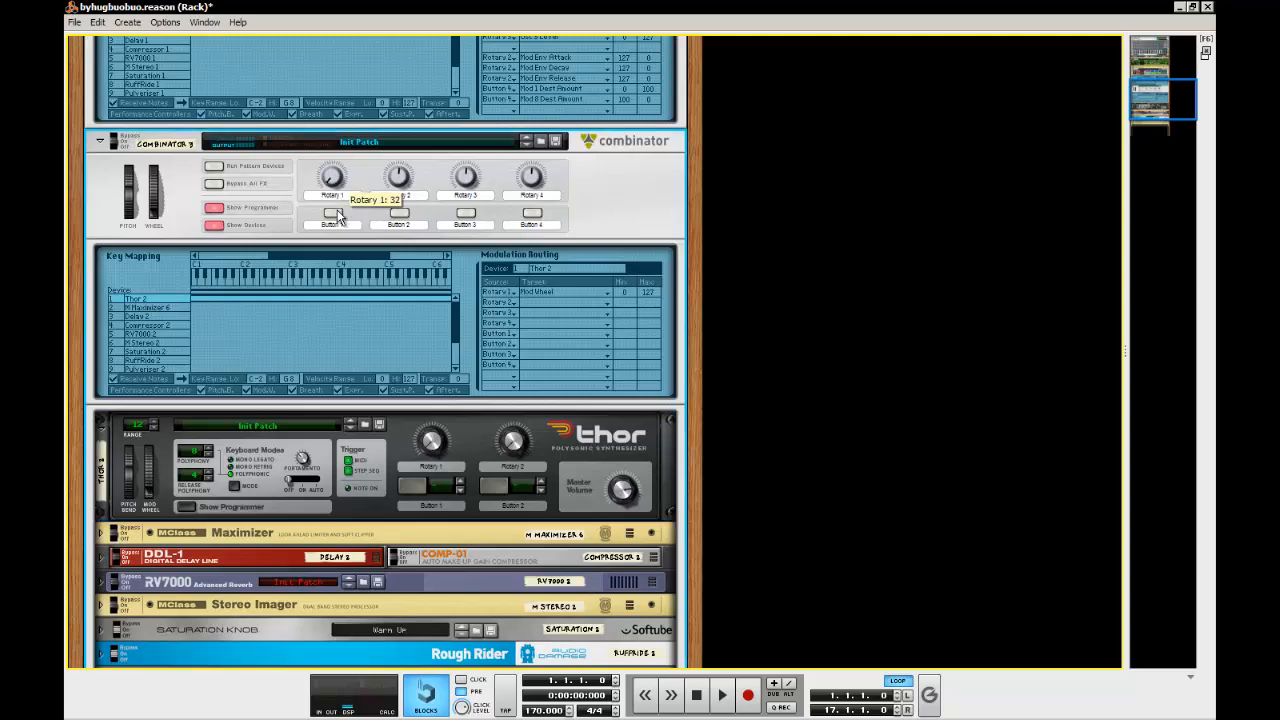
left_click_drag(347, 200, 252, 357)
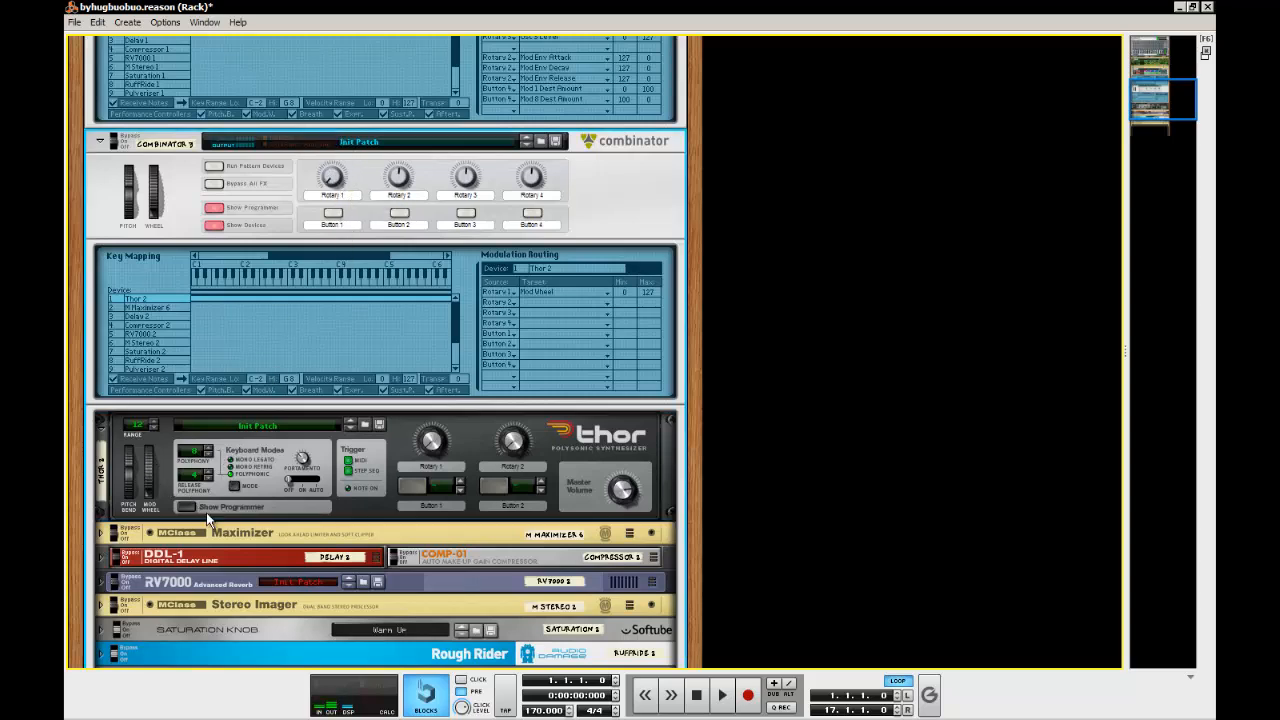
Check Thor 2's programmer and close it, fold Thor 2 and hide the new Combinator's devices
left_click(206, 507)
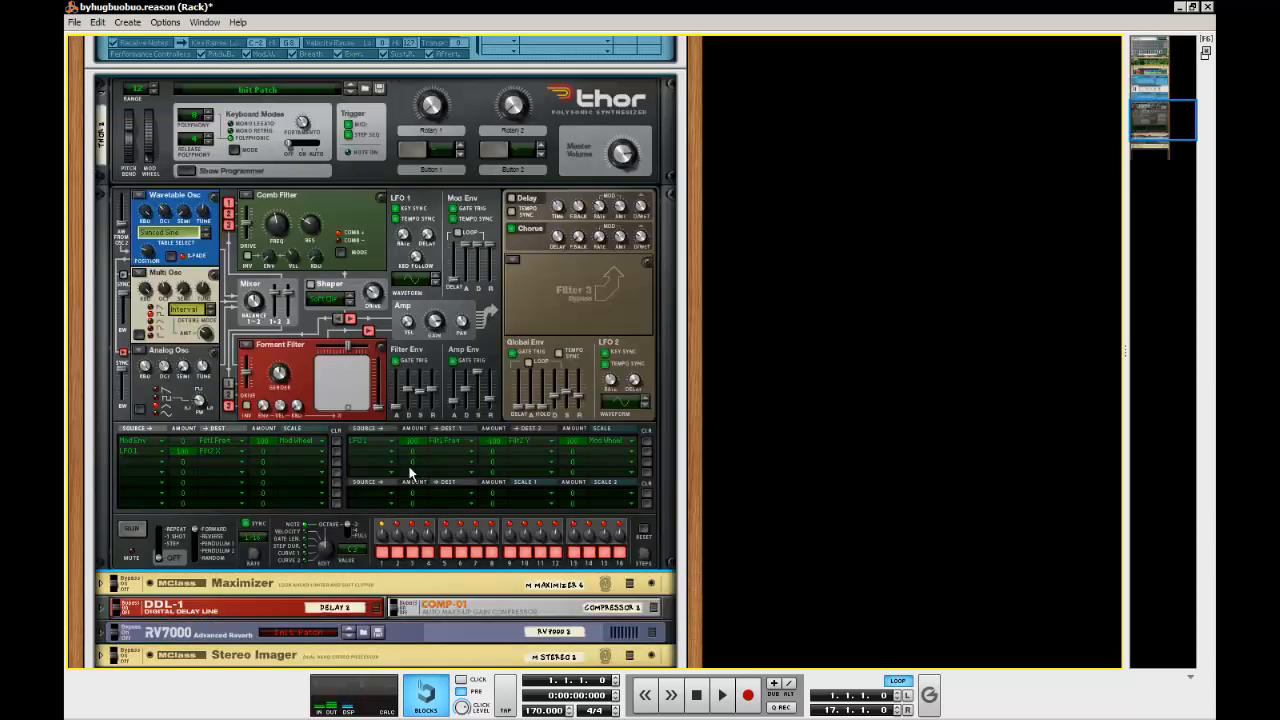
scroll(235, 375, "up", 4)
left_click(205, 363)
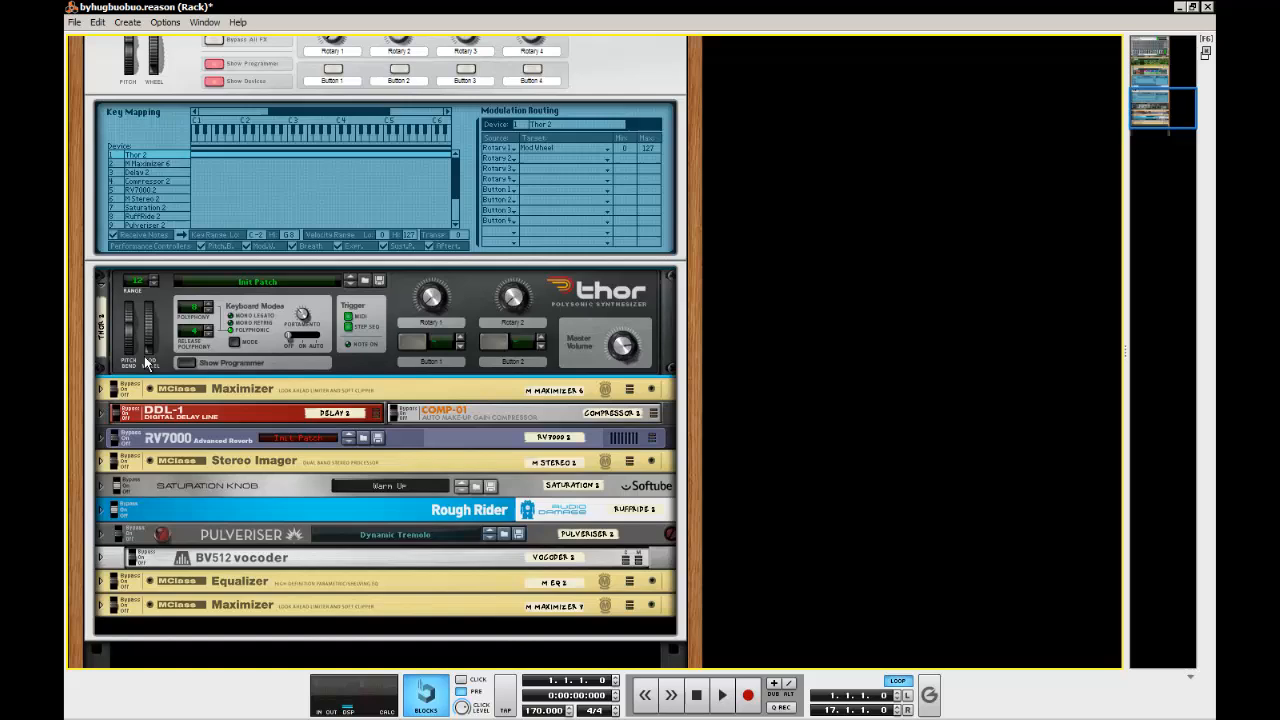
left_click(101, 288)
left_click(214, 324)
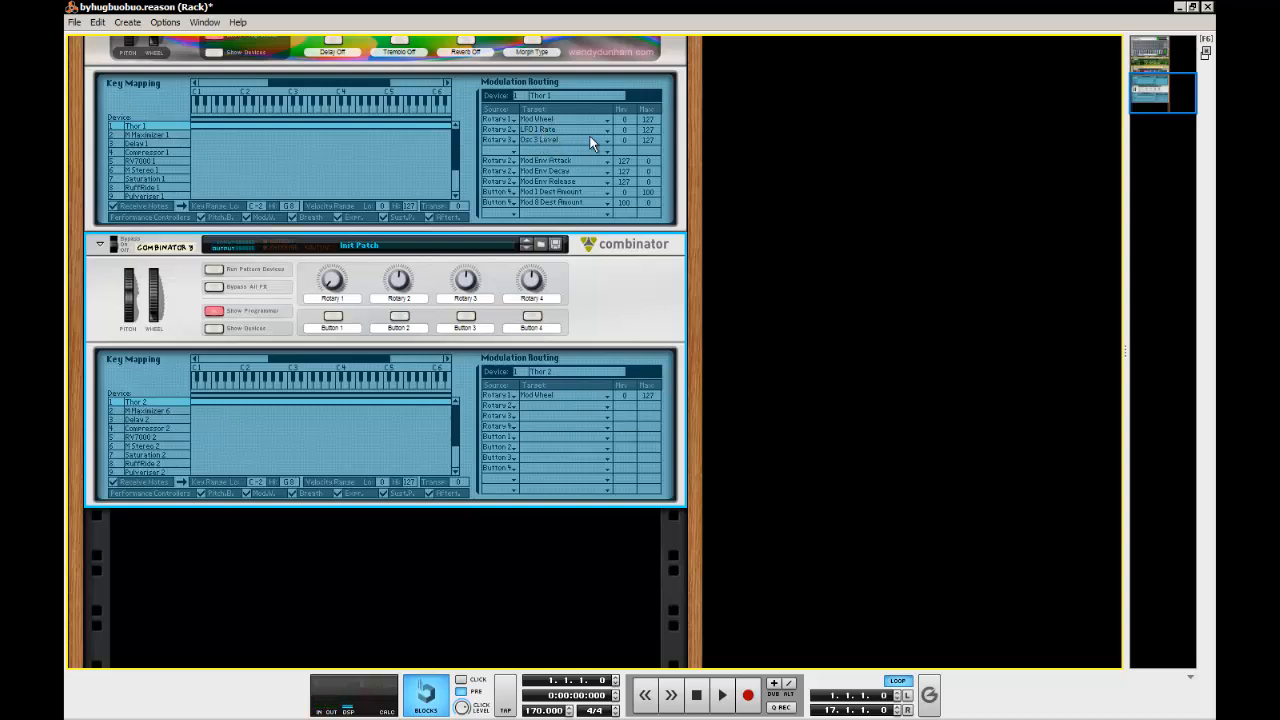
Route Rotary 2 of the new Combinator to LFO 1 Rate on Thor 2, as on the original's Thor 1
left_click(535, 408)
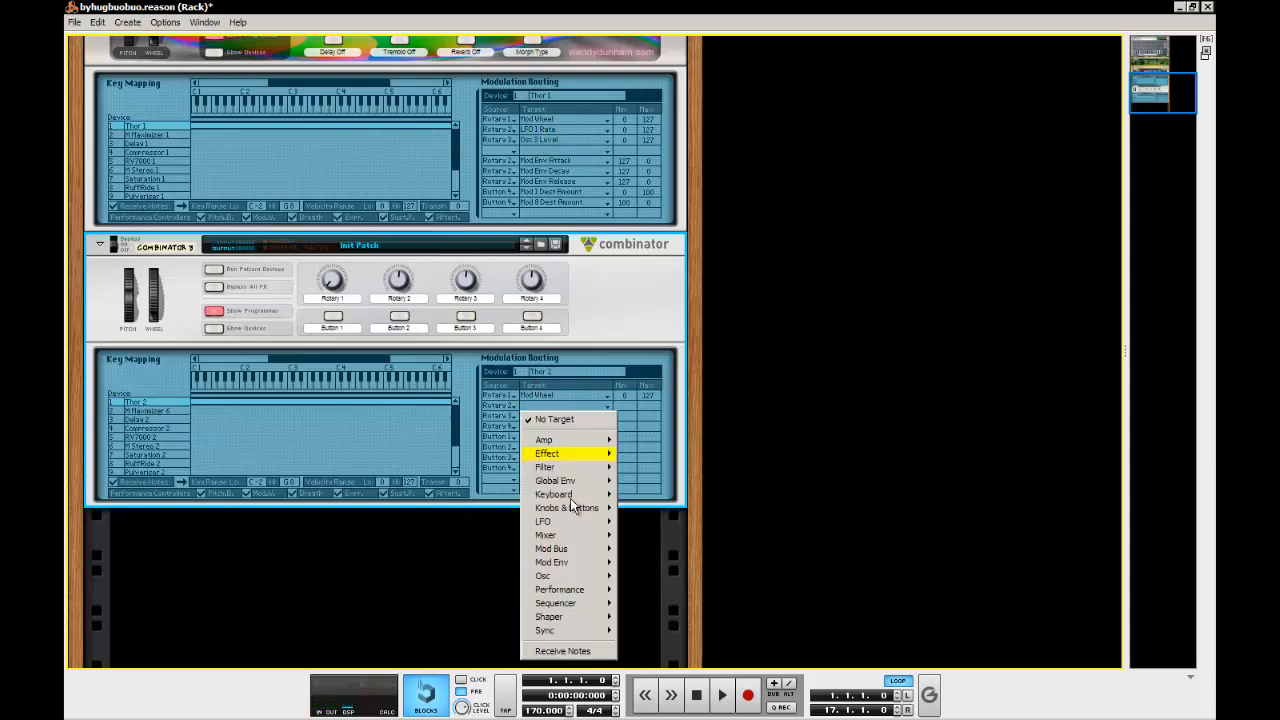
mouse_move(591, 521)
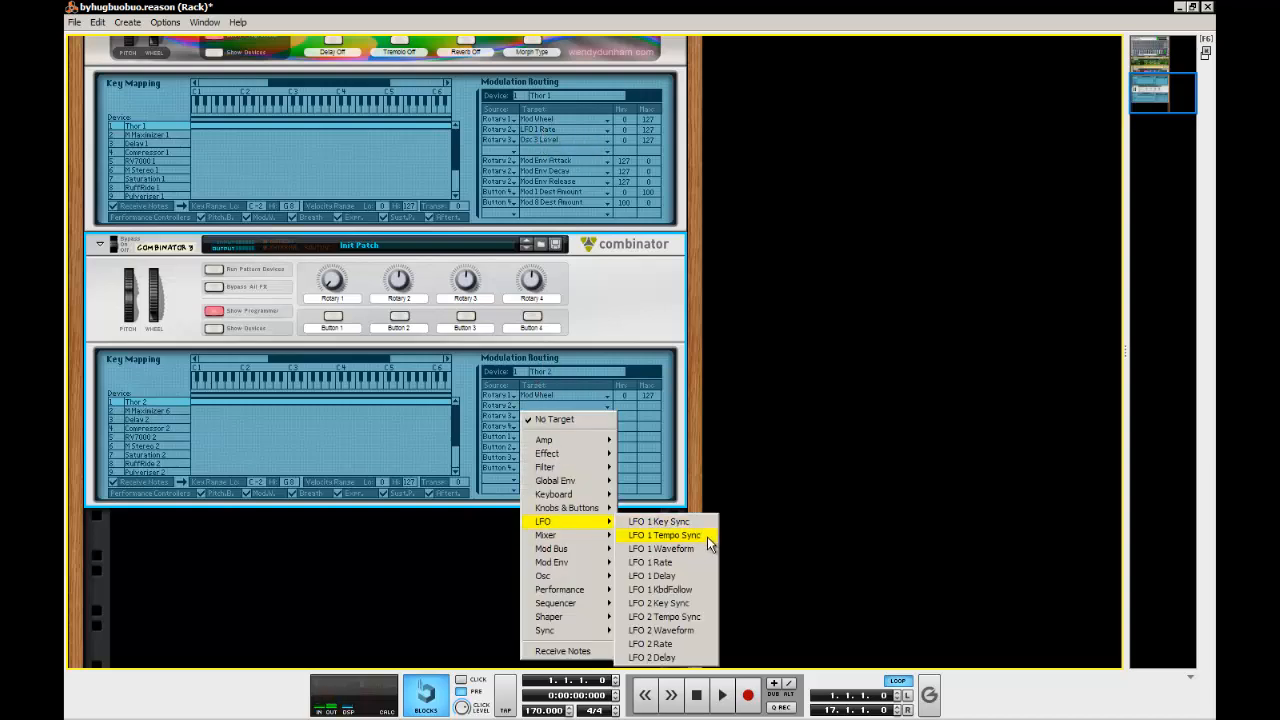
left_click(679, 561)
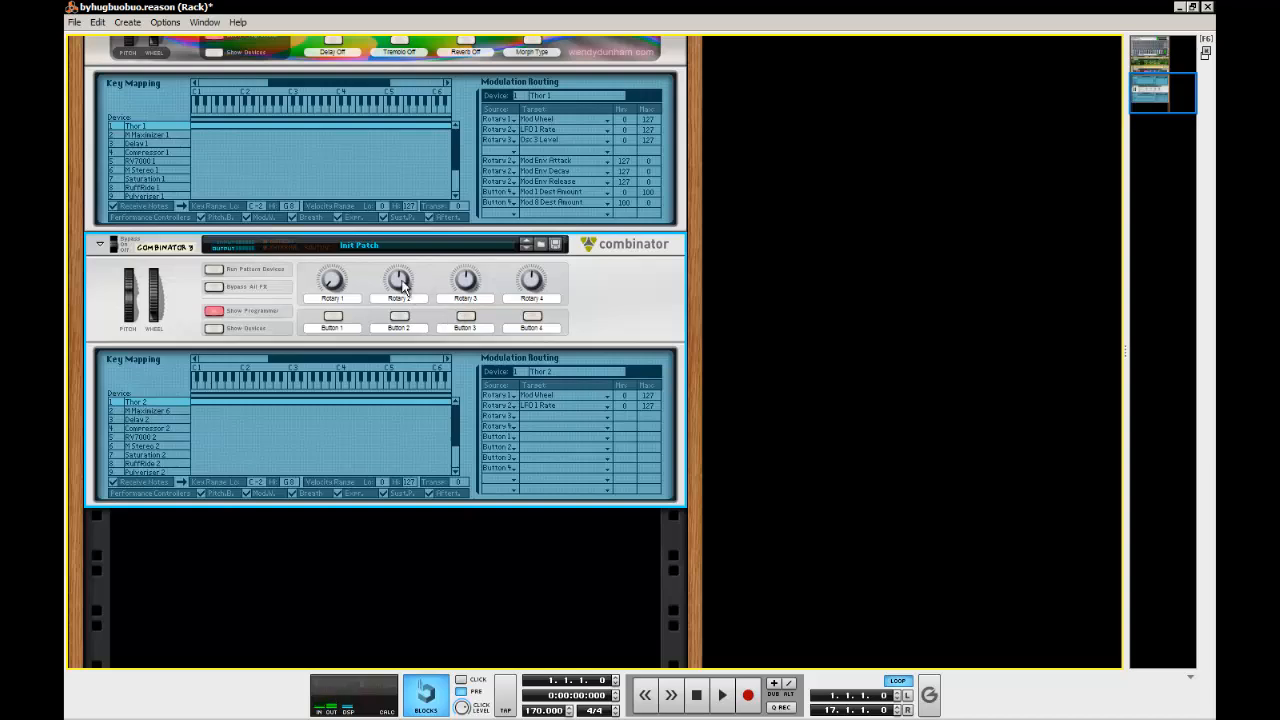
Show Thor 2 with its programmer and turn Rotary 2 down to test its control of the LFO 1 Rate
left_click_drag(400, 284, 395, 273)
left_click(213, 328)
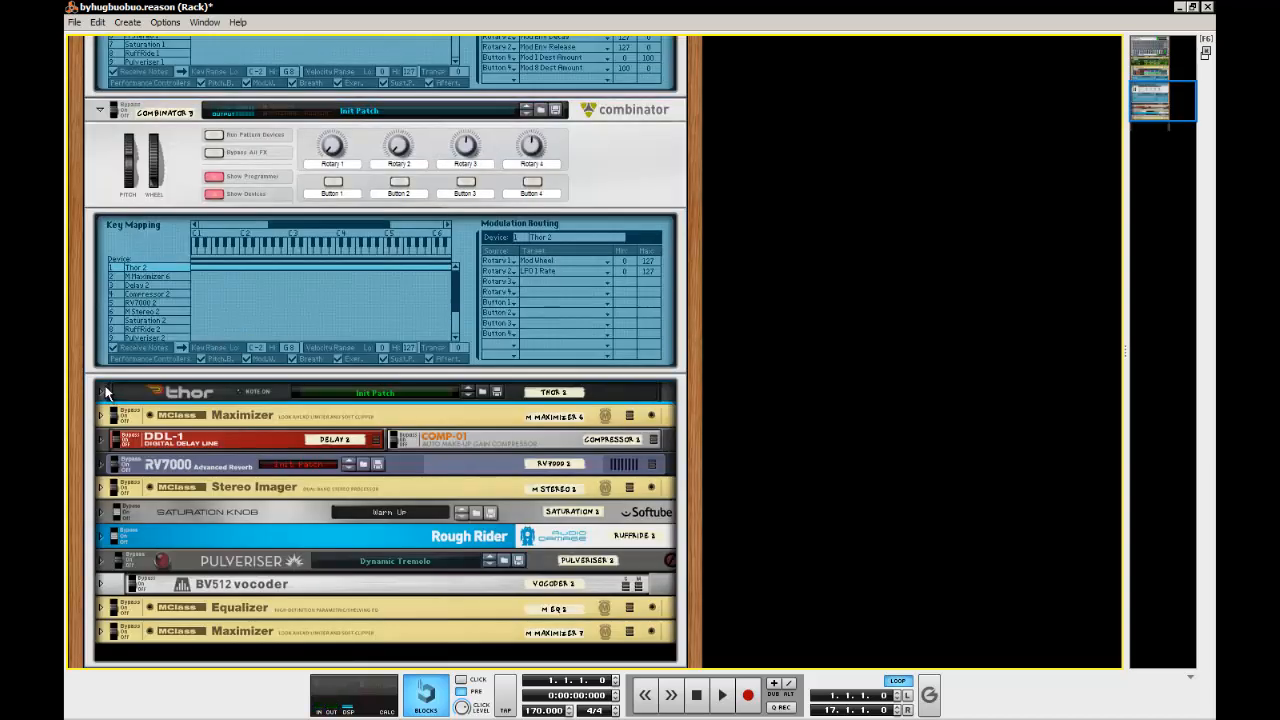
left_click(101, 391)
left_click(184, 476)
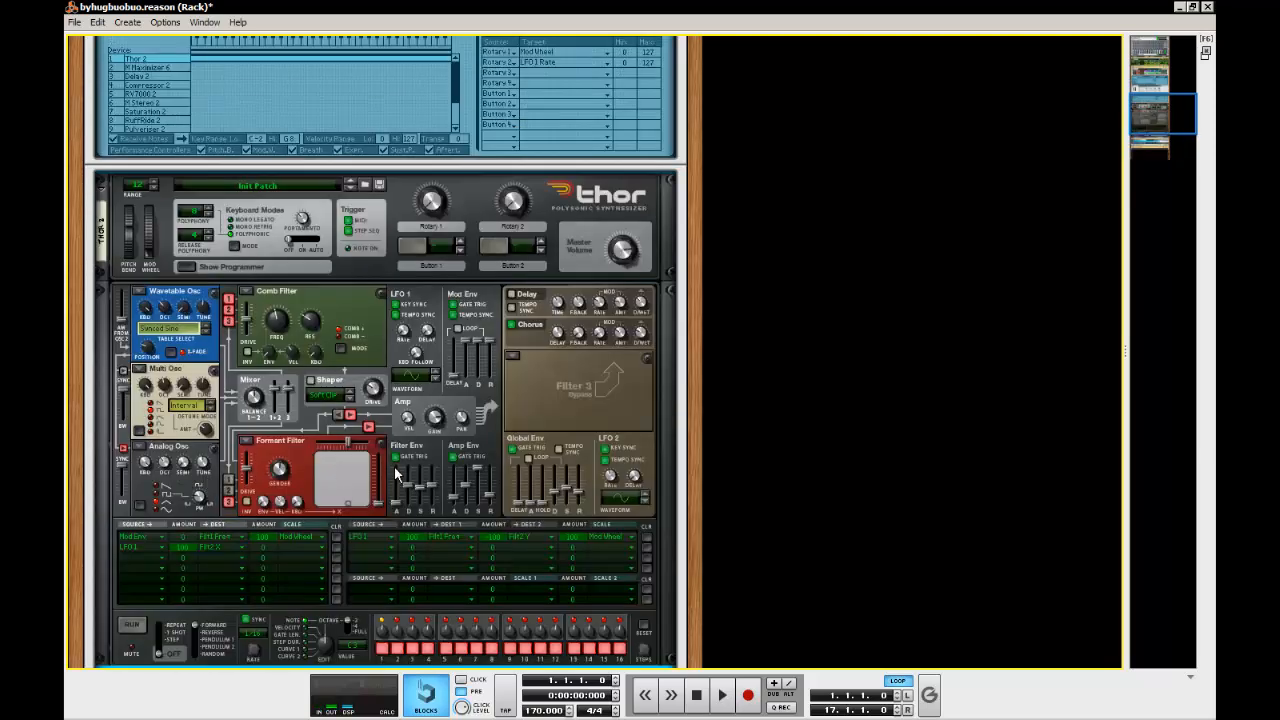
scroll(394, 467, "up", 5)
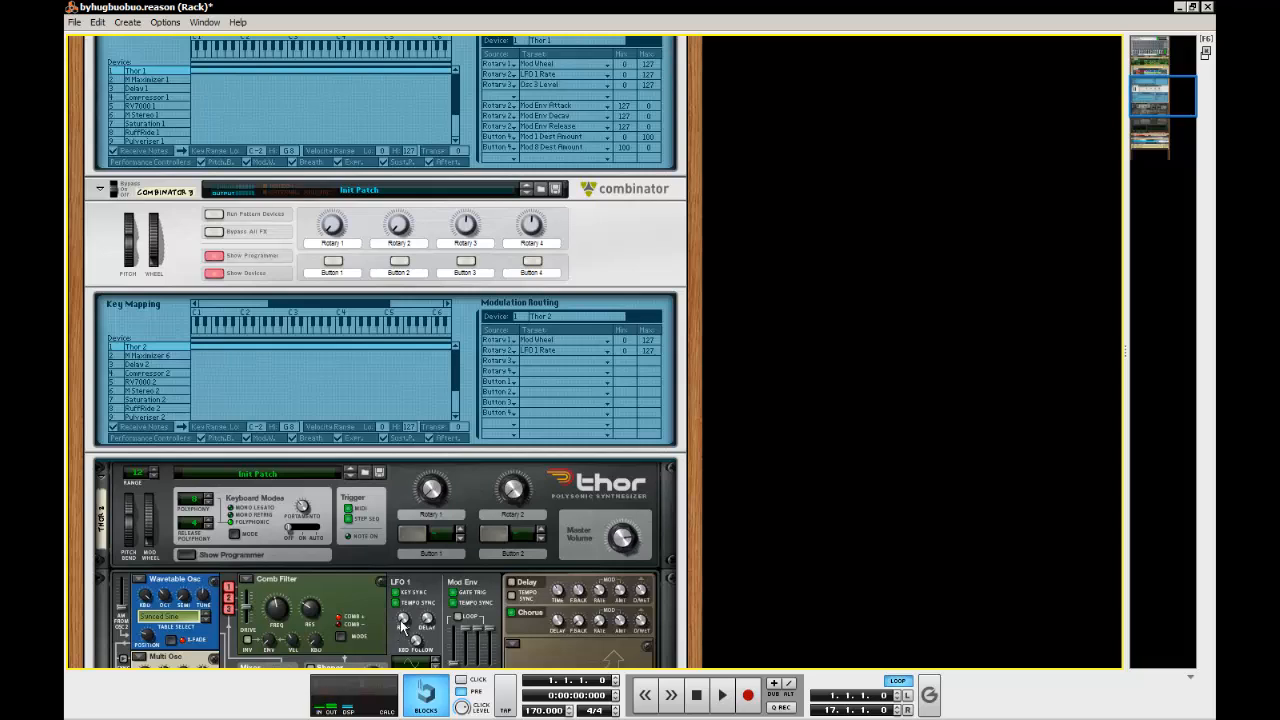
left_click_drag(399, 231, 402, 294)
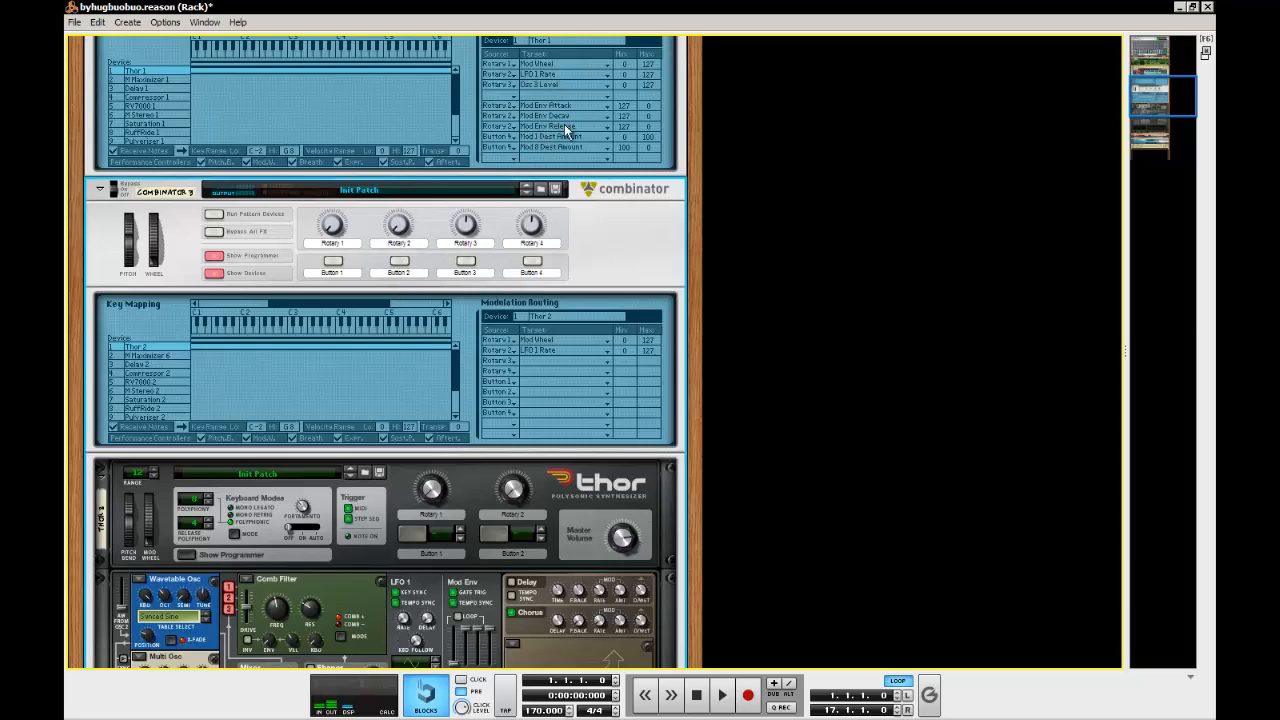
Route Rotary 2 of the new Combinator to Mod Env Attack on Thor 2, with minimum 127 and maximum 0
left_click(509, 362)
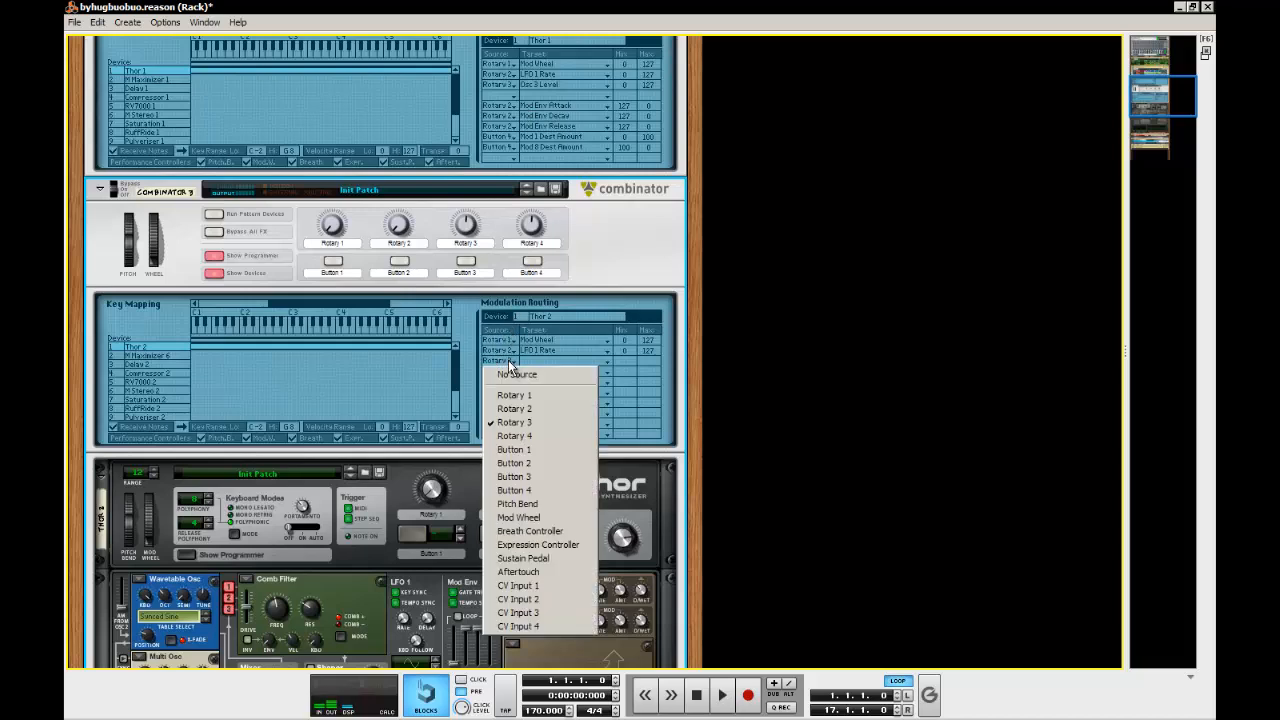
left_click(539, 408)
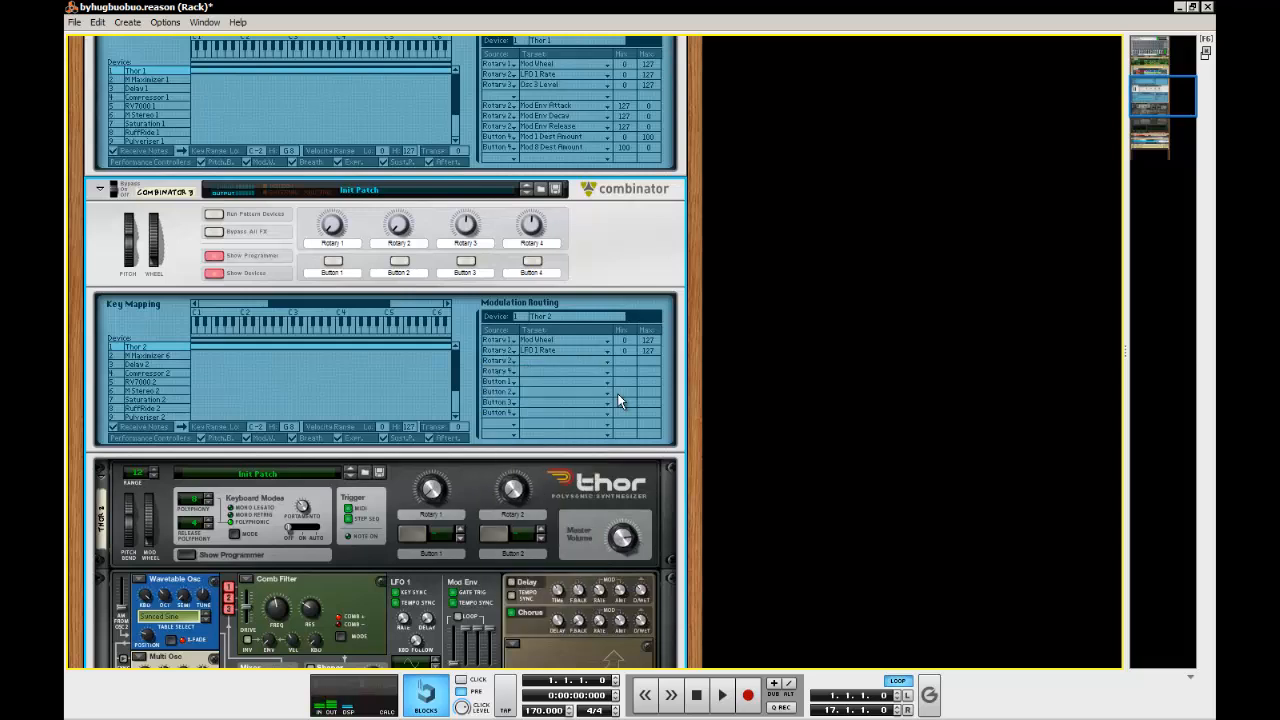
left_click(544, 364)
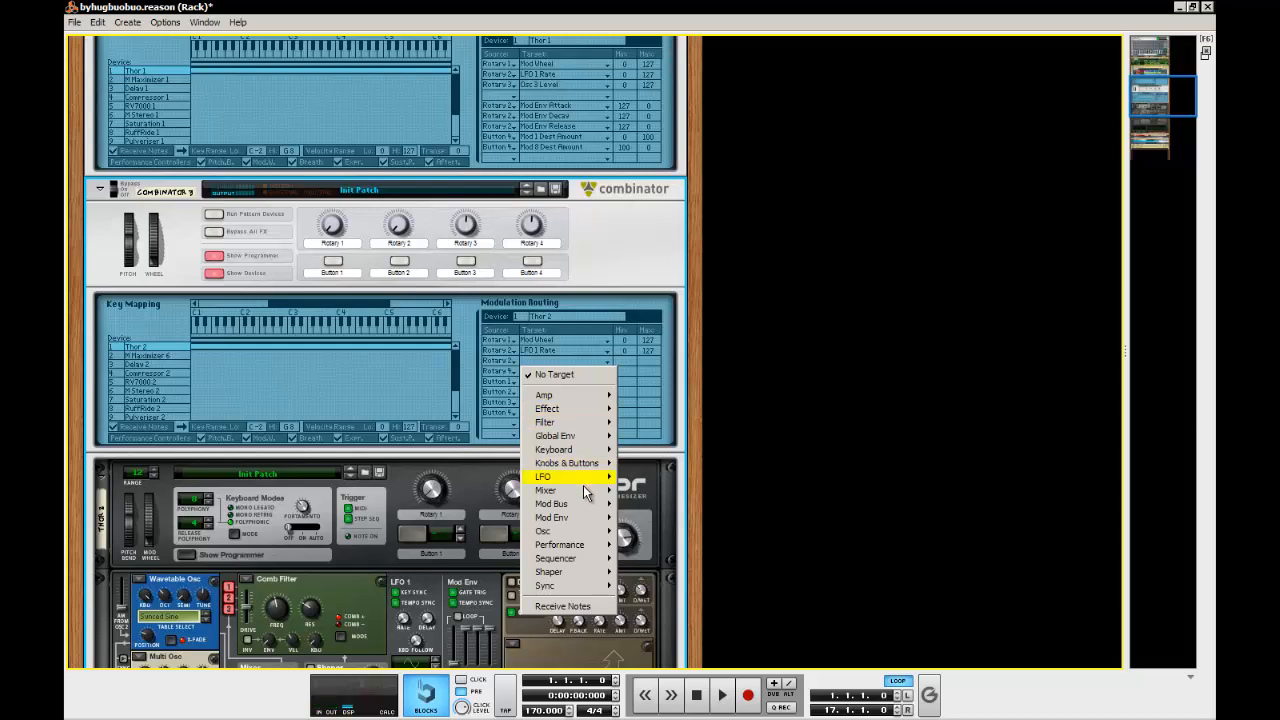
mouse_move(575, 521)
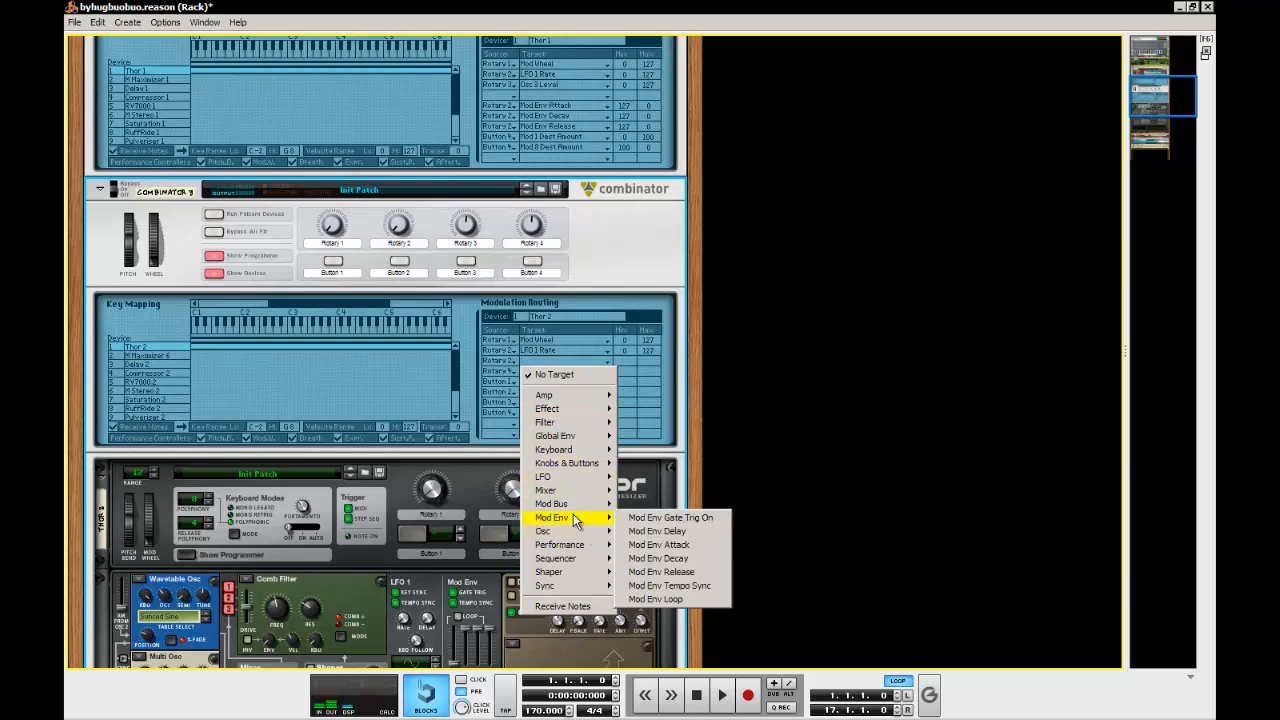
left_click(680, 544)
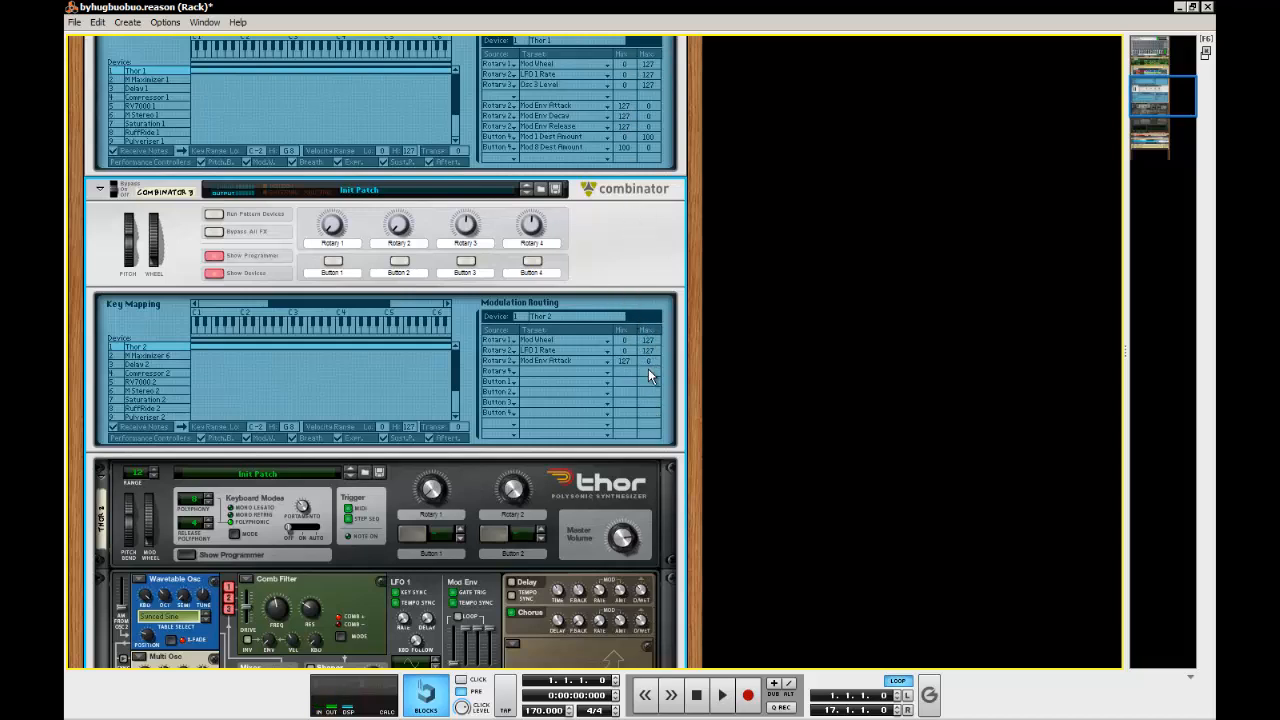
Add another Rotary 2 routing to Mod Env Decay on Thor 2, with minimum 127 and maximum 0
left_click(500, 380)
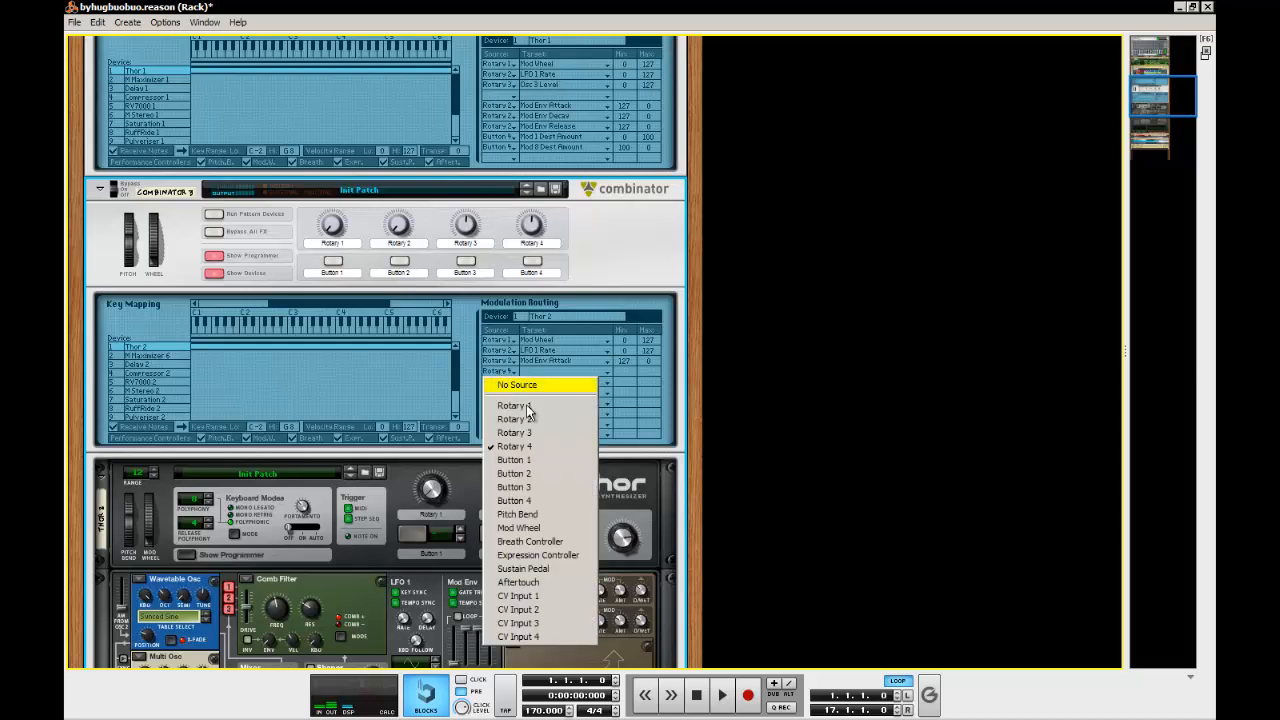
left_click(551, 419)
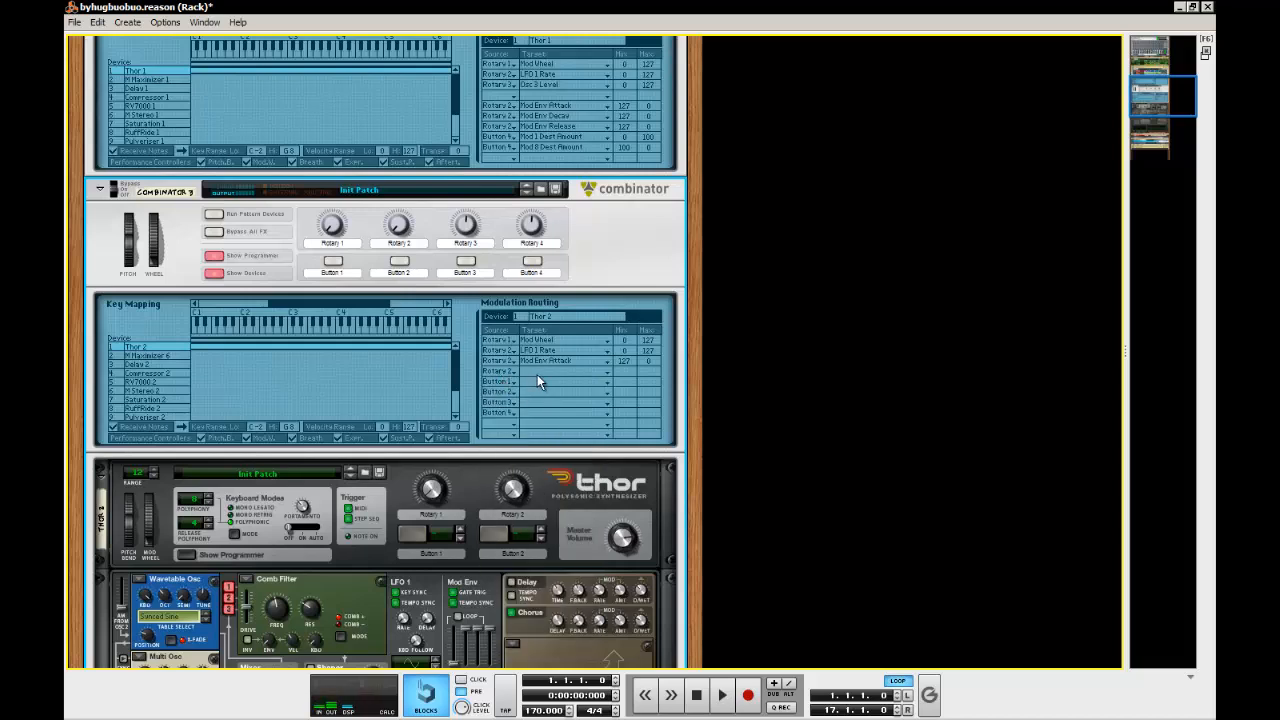
left_click(537, 376)
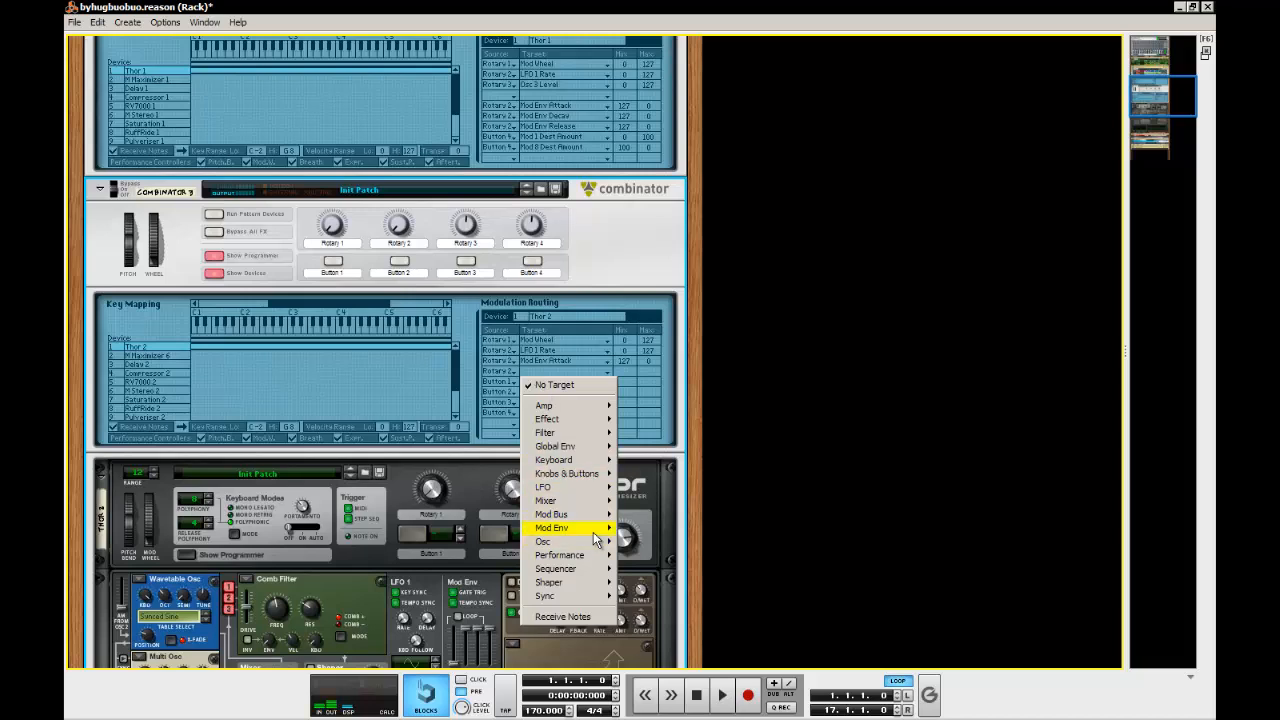
mouse_move(597, 540)
left_click(700, 568)
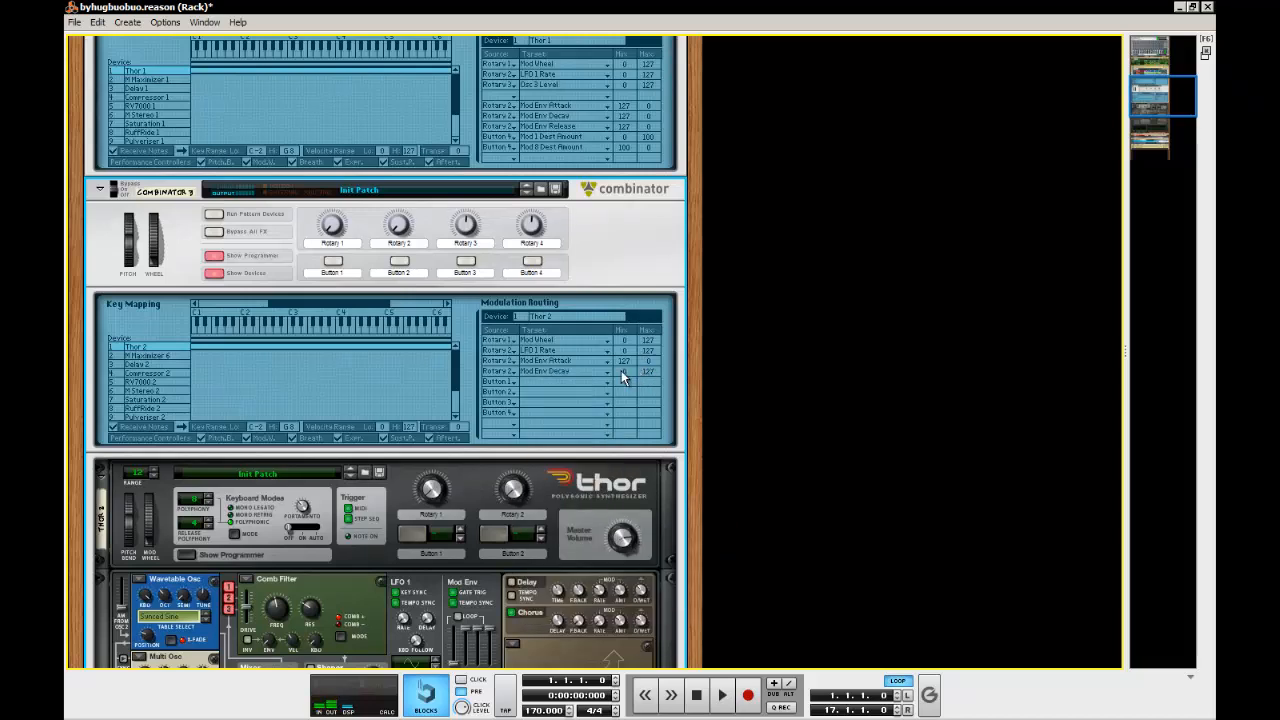
left_click_drag(621, 372, 624, 26)
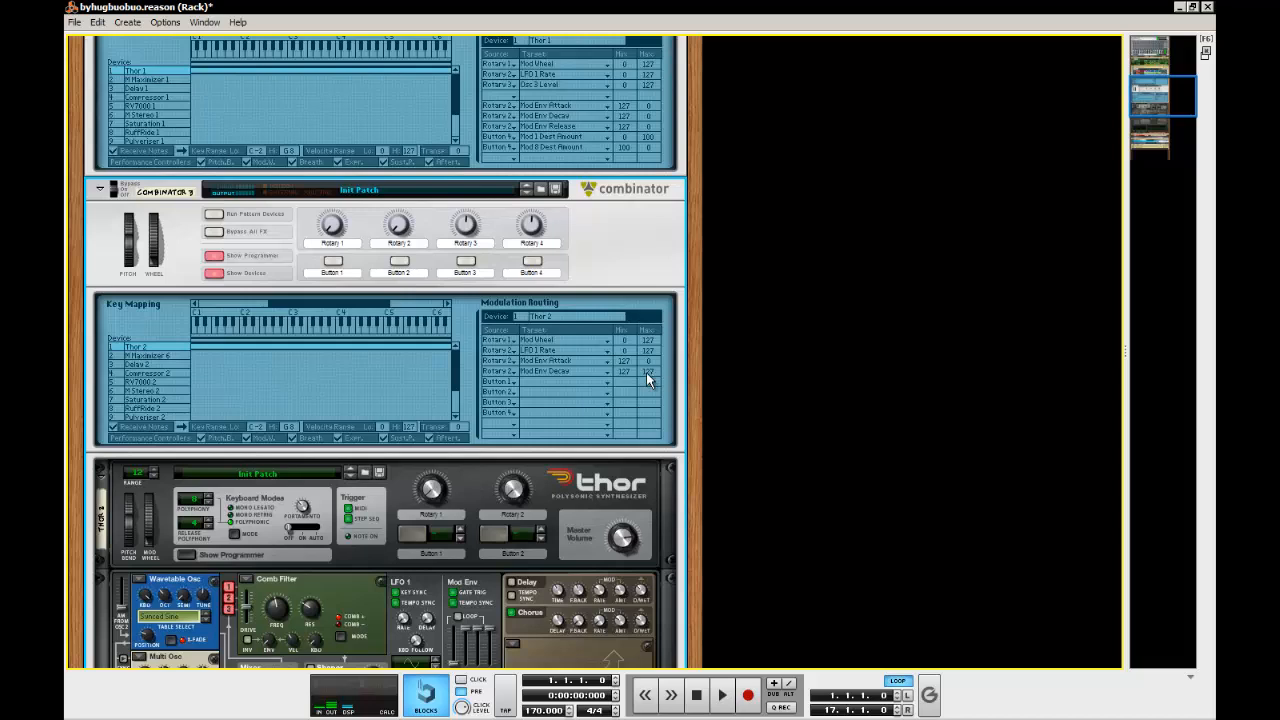
left_click_drag(646, 372, 656, 671)
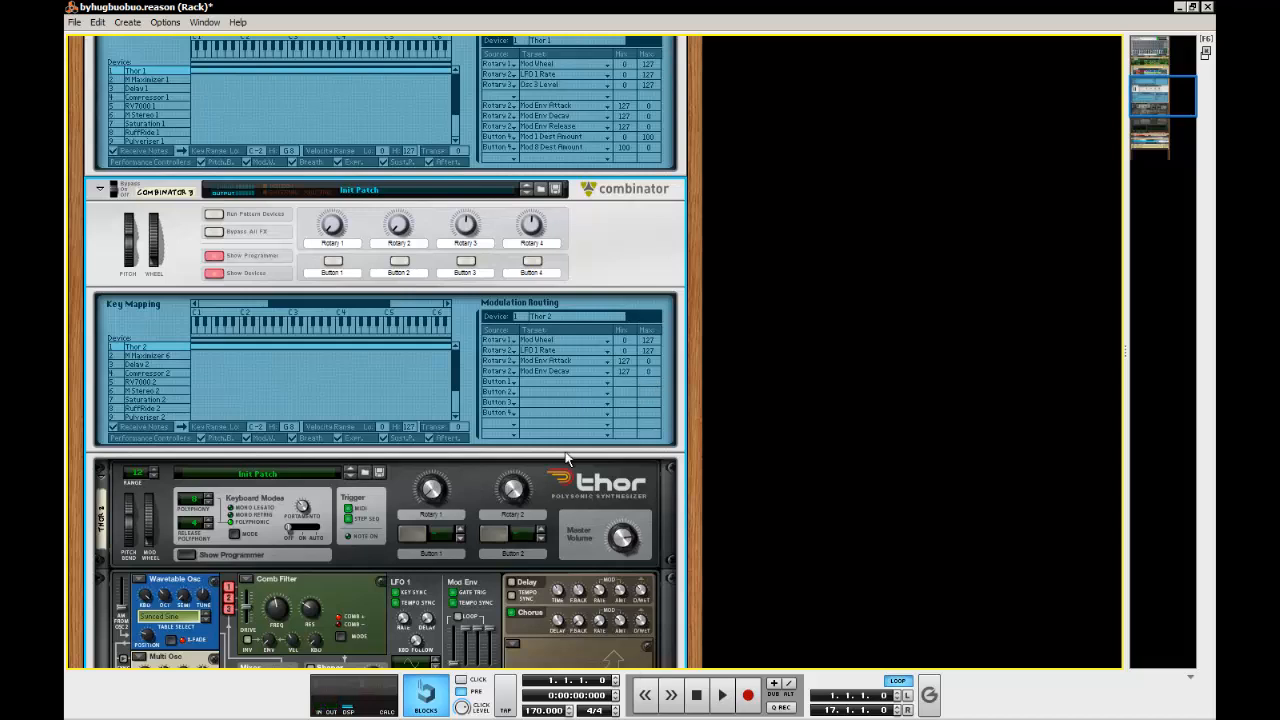
Use the following routing row to assign Rotary 2 to Thor 2's Mod Env Release, with minimum 127 and maximum 0
left_click(497, 382)
left_click(532, 430)
left_click(541, 379)
mouse_move(618, 541)
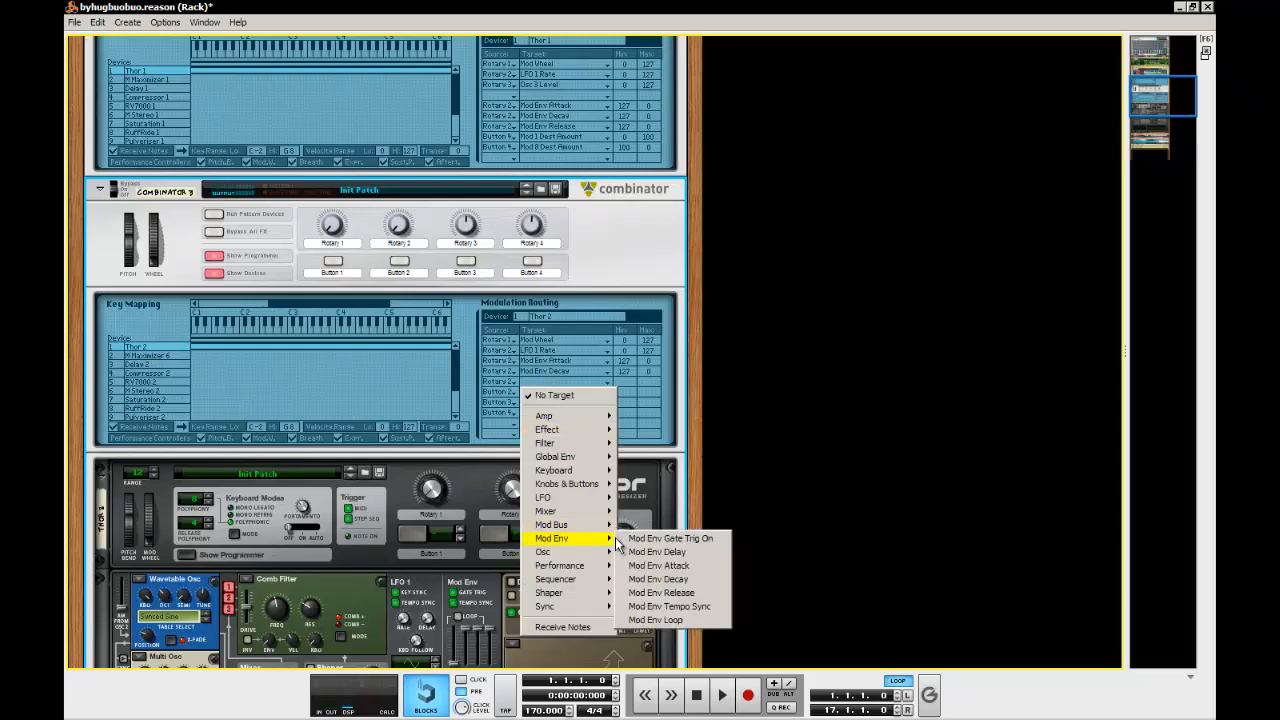
left_click(698, 593)
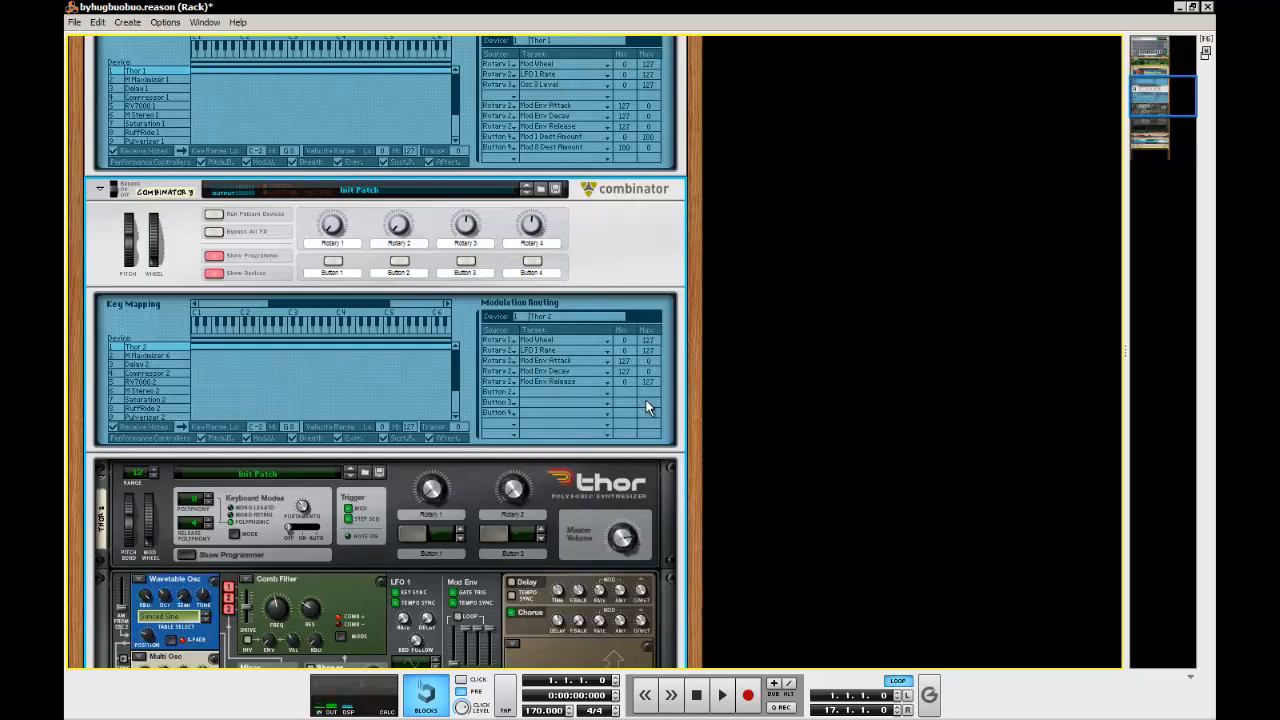
left_click_drag(625, 381, 634, 27)
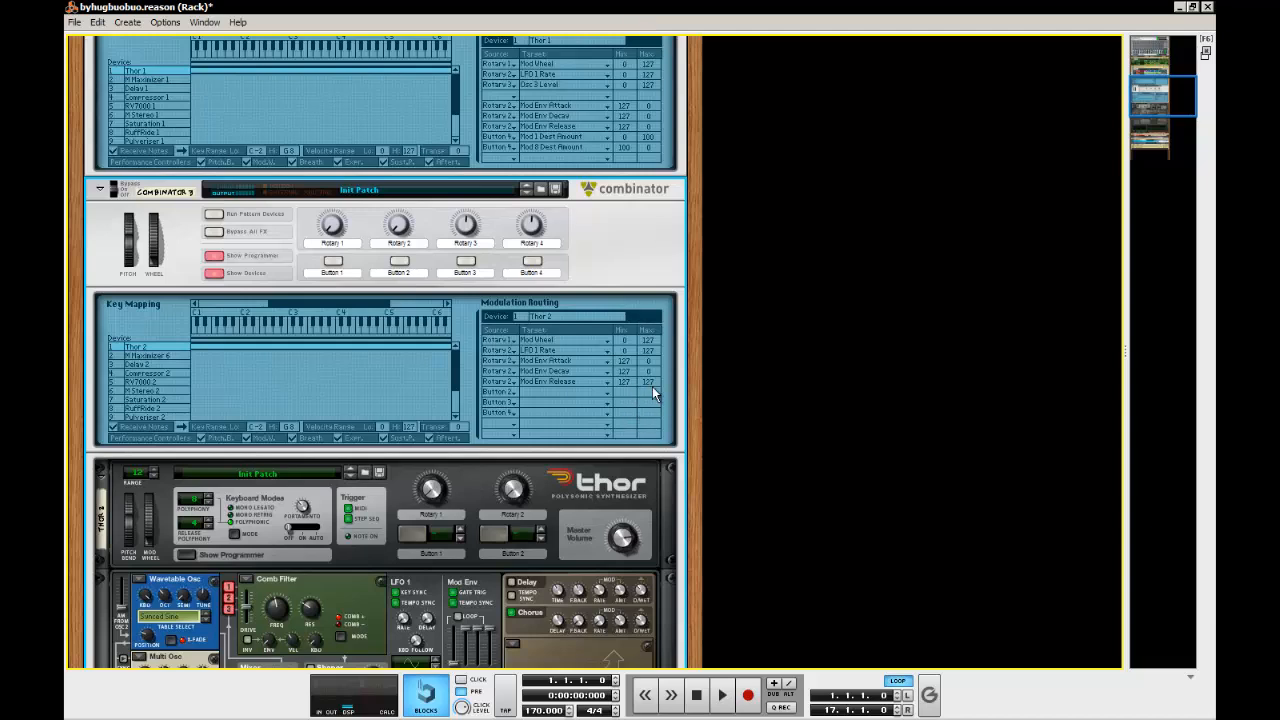
left_click_drag(651, 404, 660, 622)
left_click(473, 647)
Change the next routing row's source to Rotary 3 and target Osc 3 Level on Thor 2
left_click(510, 396)
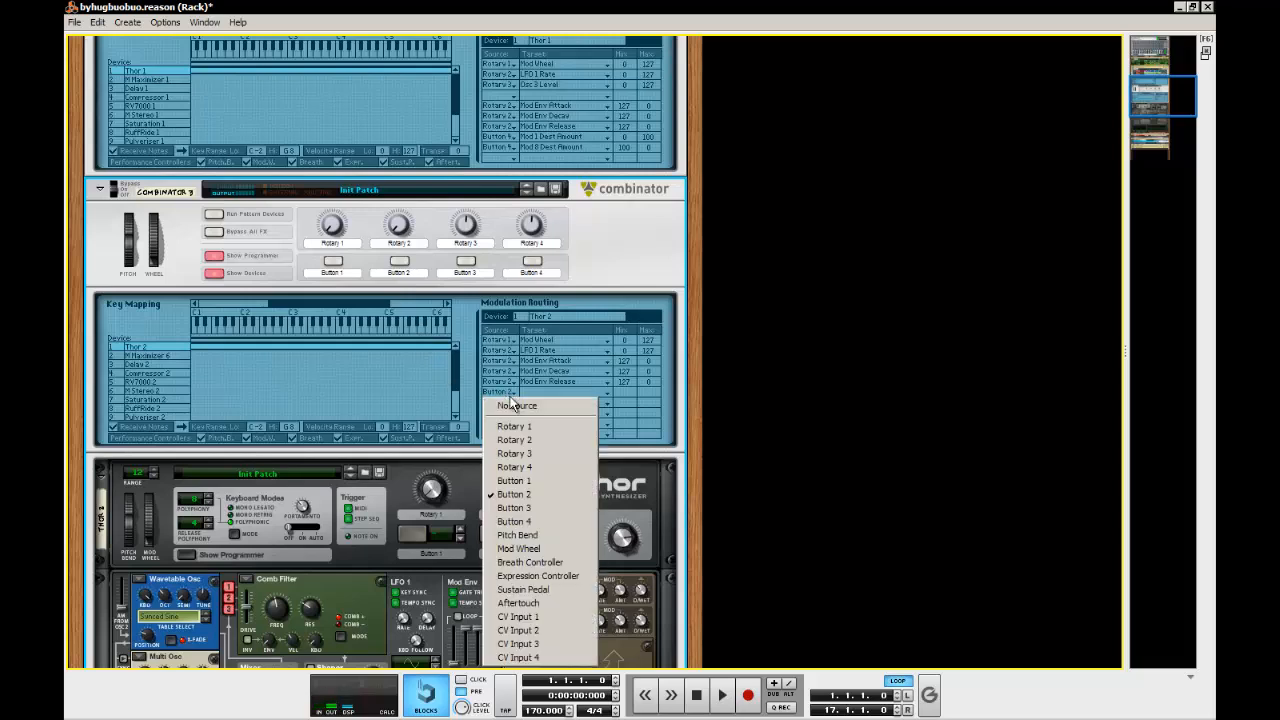
left_click(556, 463)
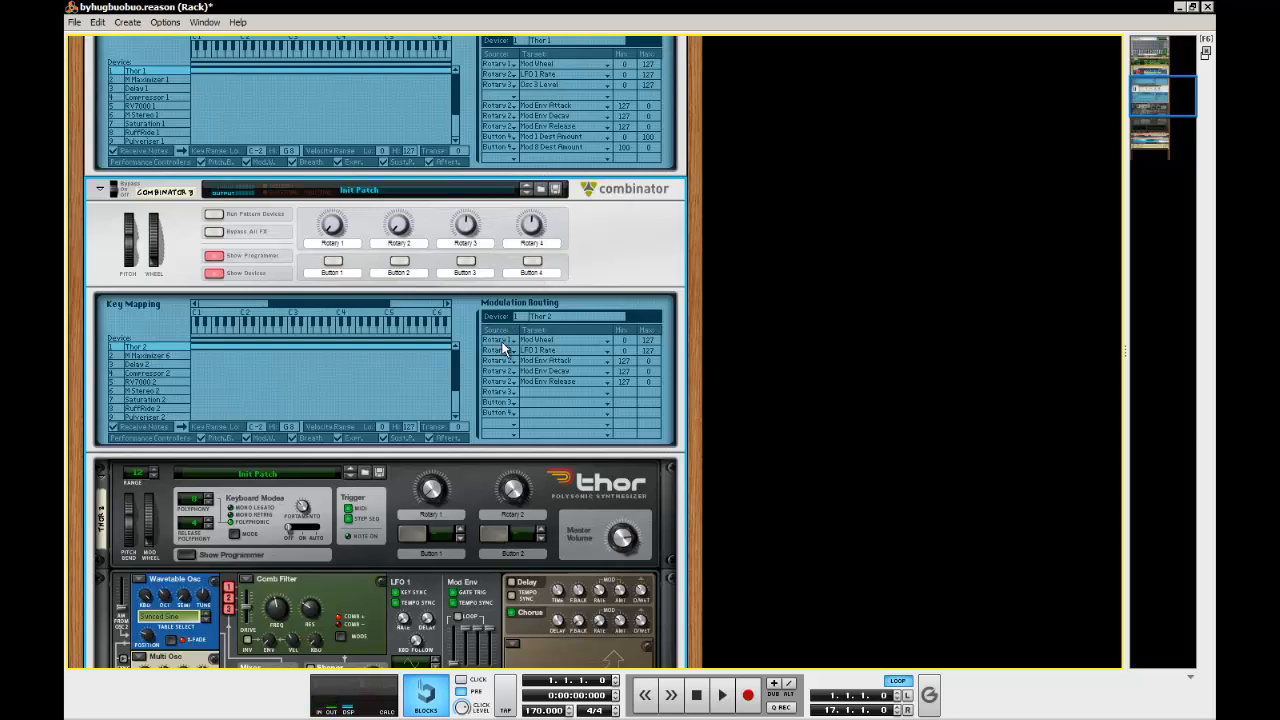
left_click(533, 395)
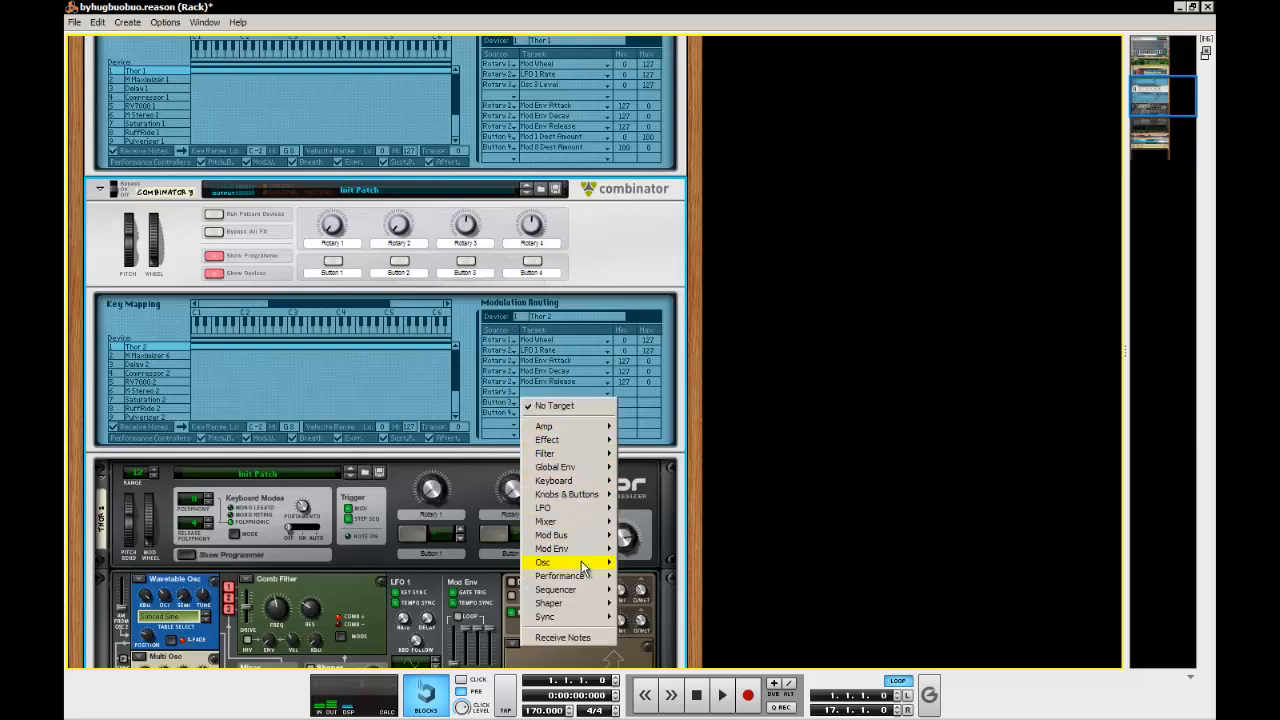
mouse_move(586, 562)
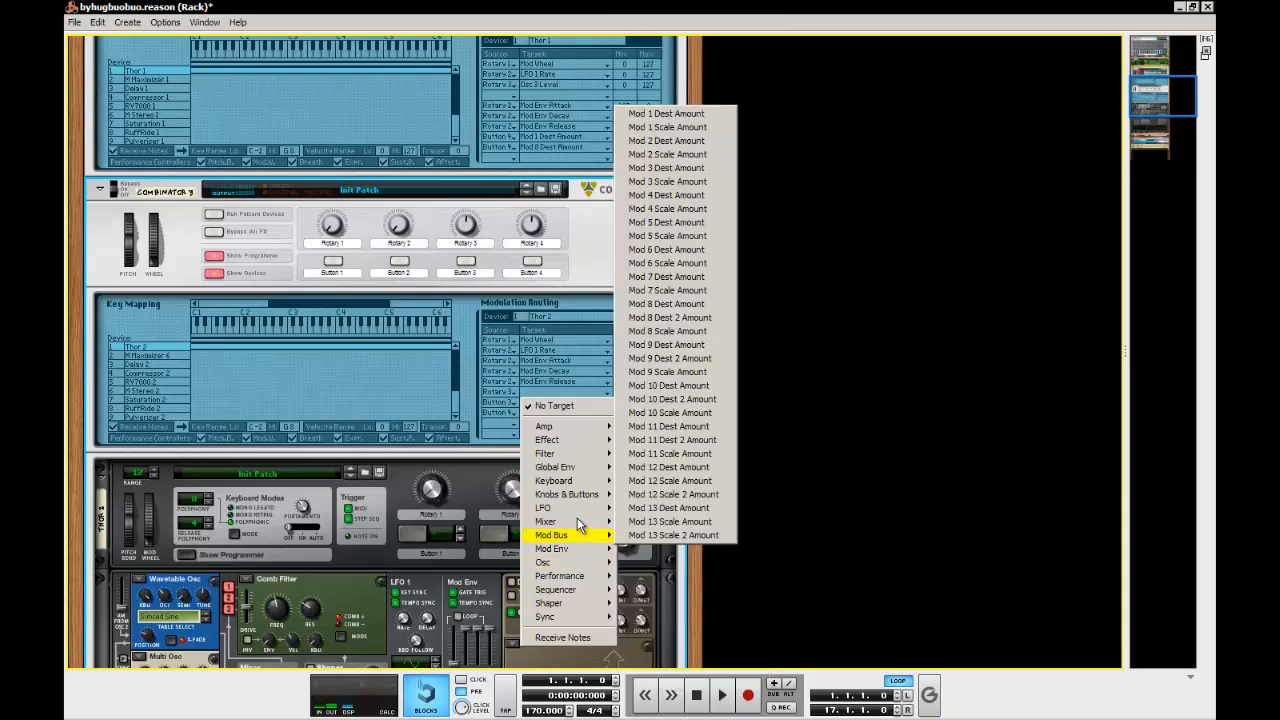
mouse_move(580, 525)
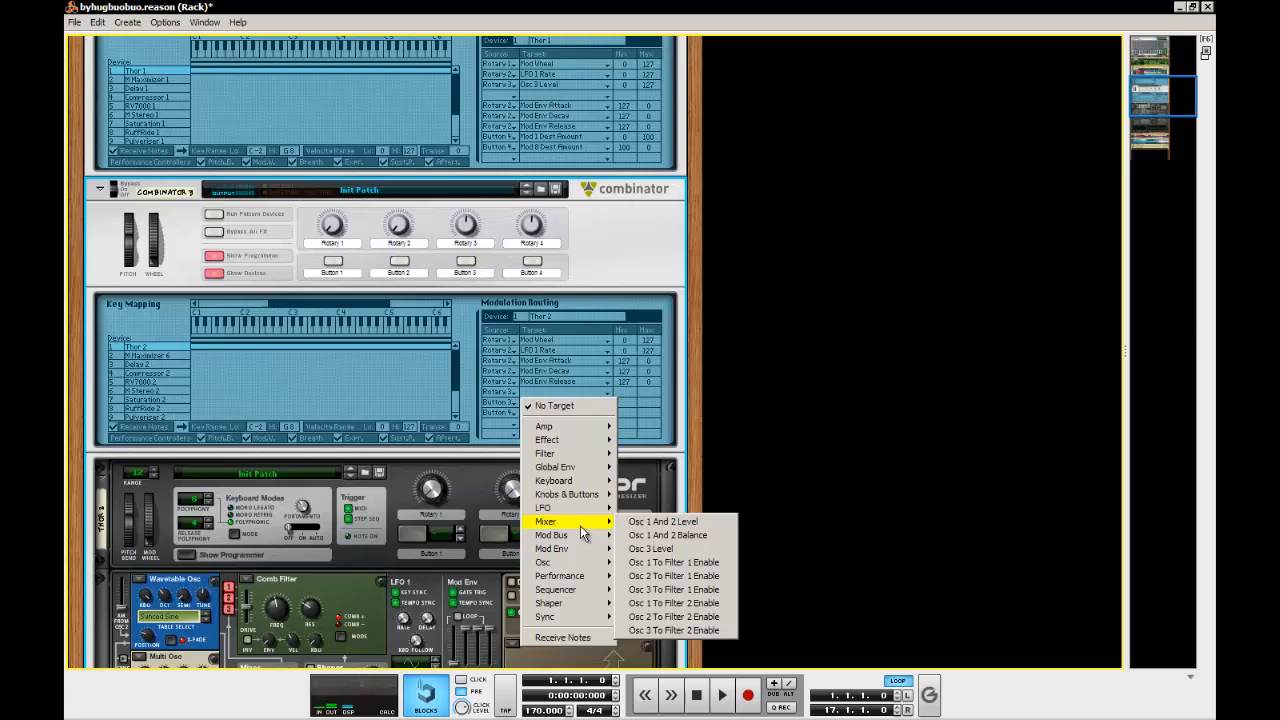
left_click(651, 549)
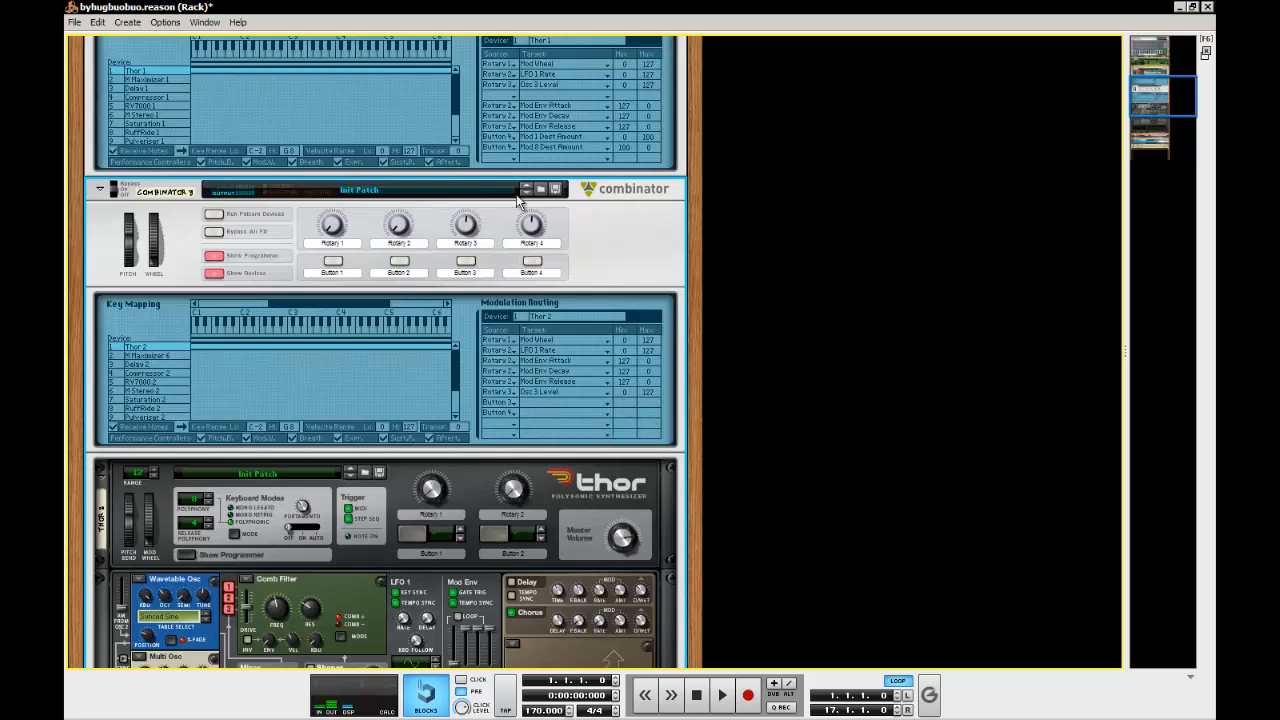
Route Button 4 to Mod 1 Dest Amount on Thor 2, with minimum 0 and maximum 100
left_click(505, 403)
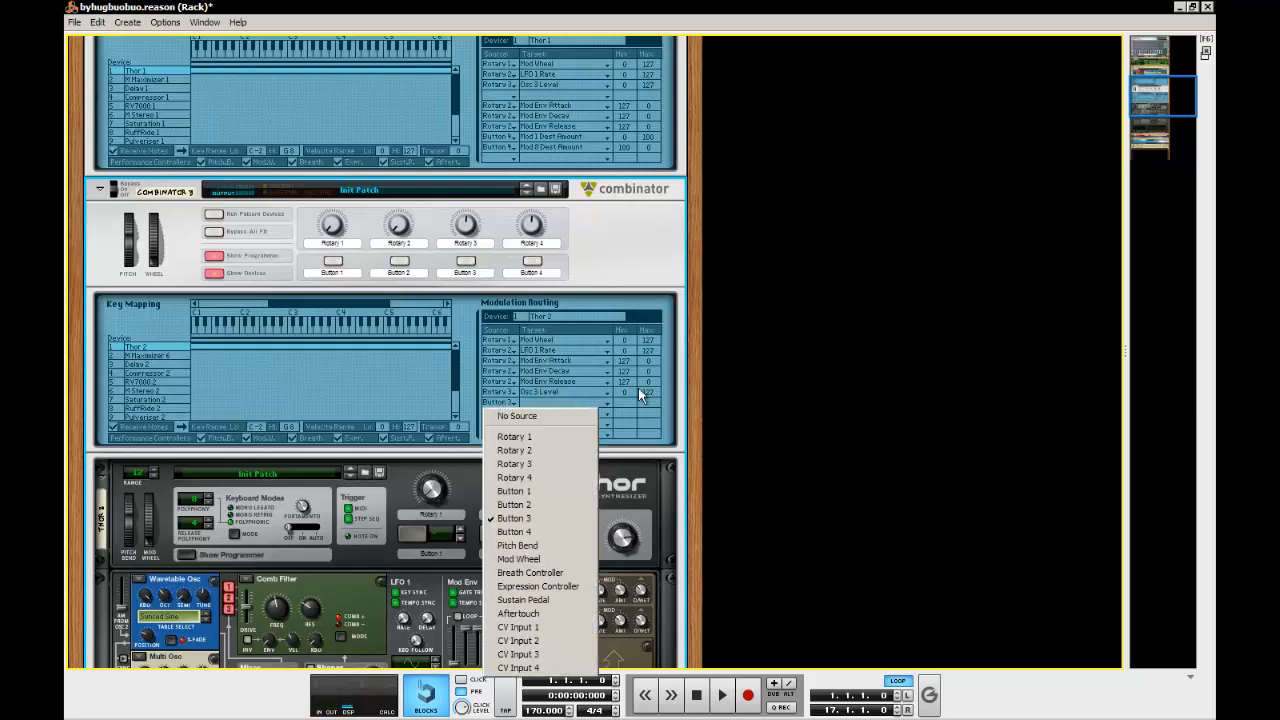
left_click(545, 531)
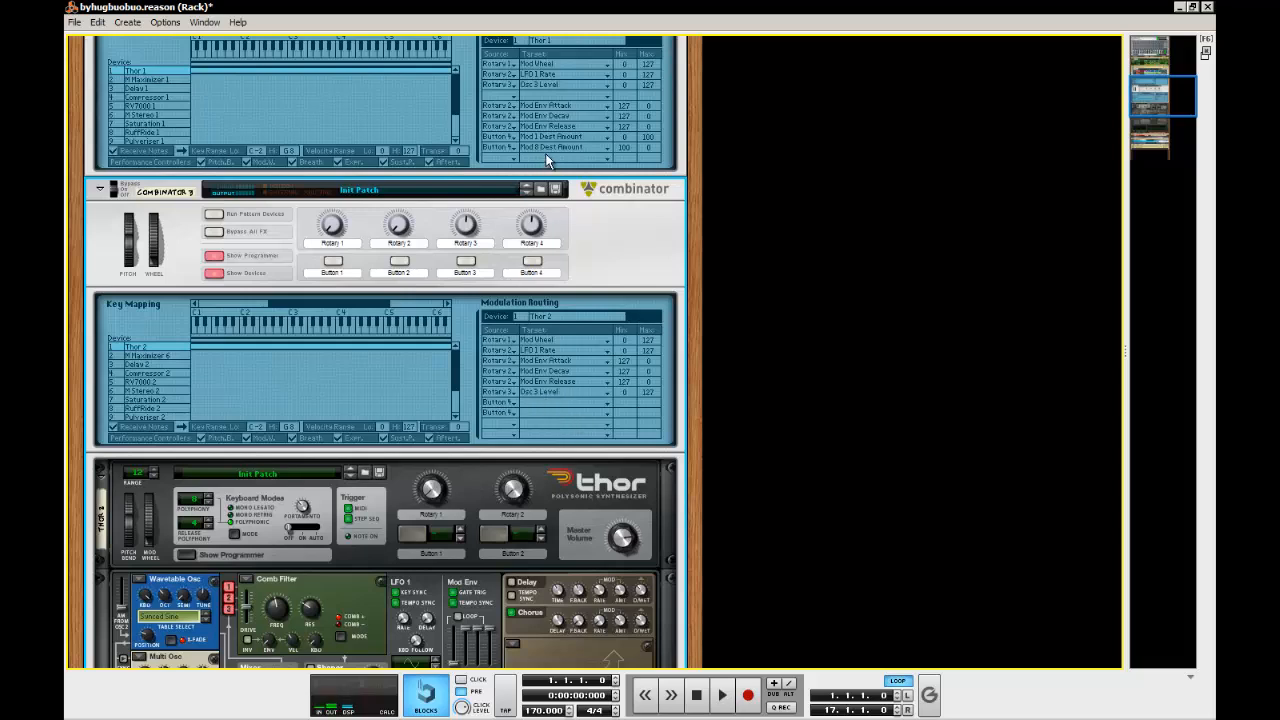
left_click(540, 405)
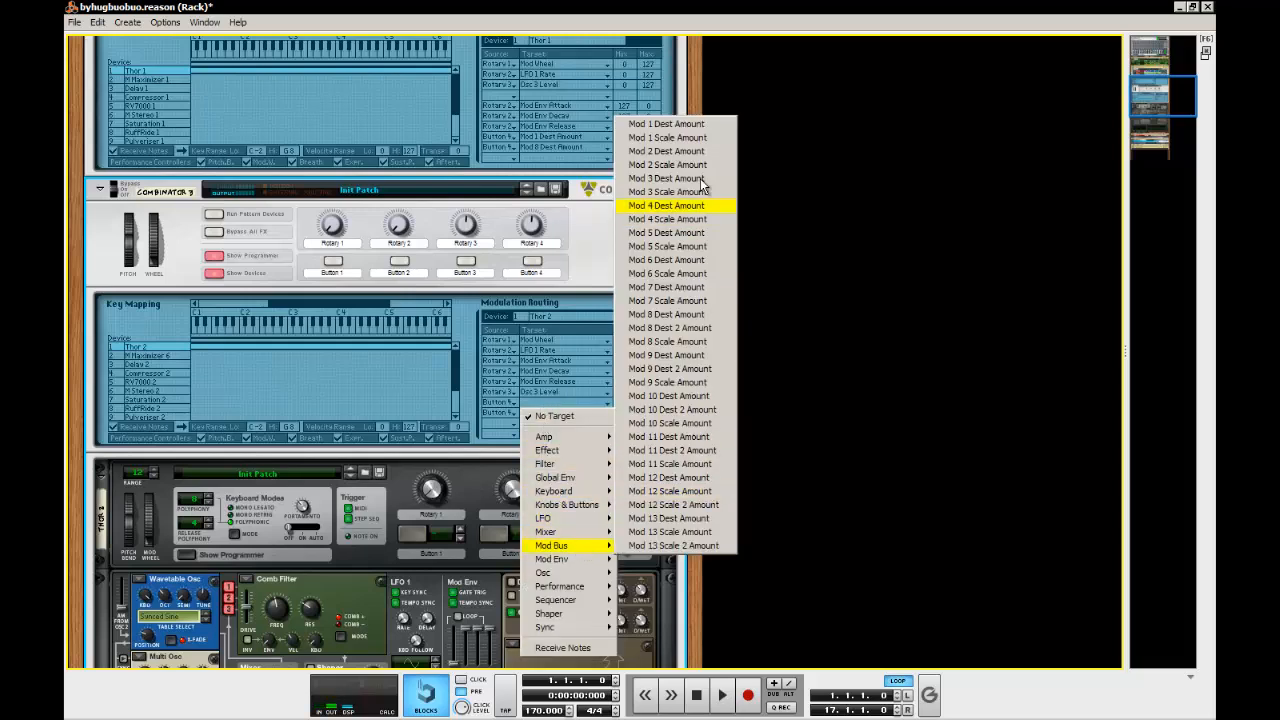
left_click(660, 122)
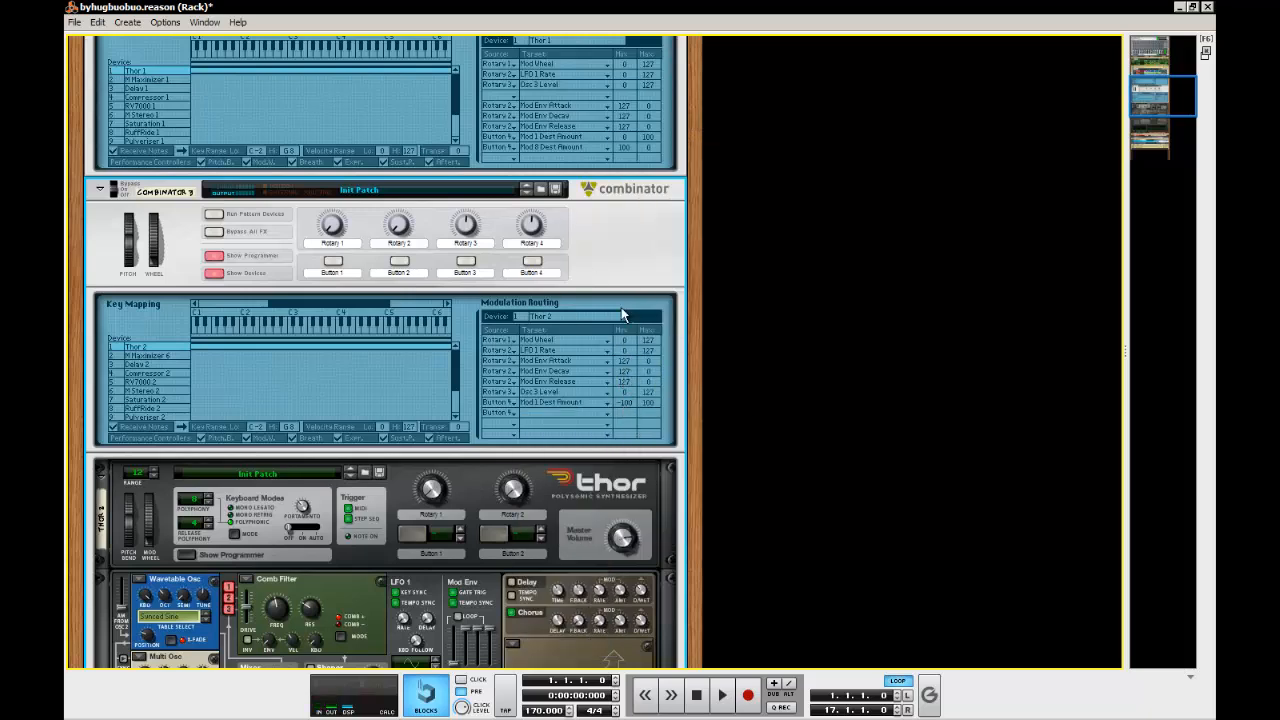
left_click_drag(625, 402, 637, 365)
left_click(915, 401)
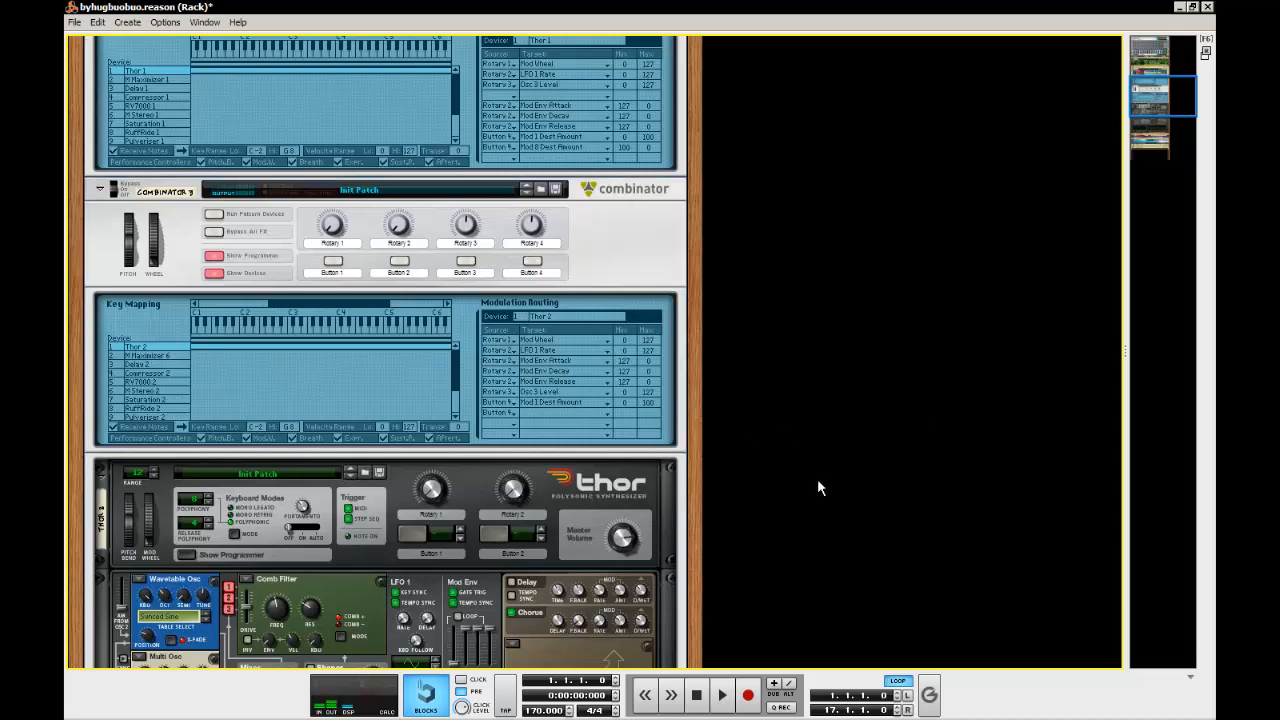
Toggle Button 4 on the new Combinator to test its effect on Thor 2's Mod 1 Dest Amount
scroll(818, 478, "up", 1)
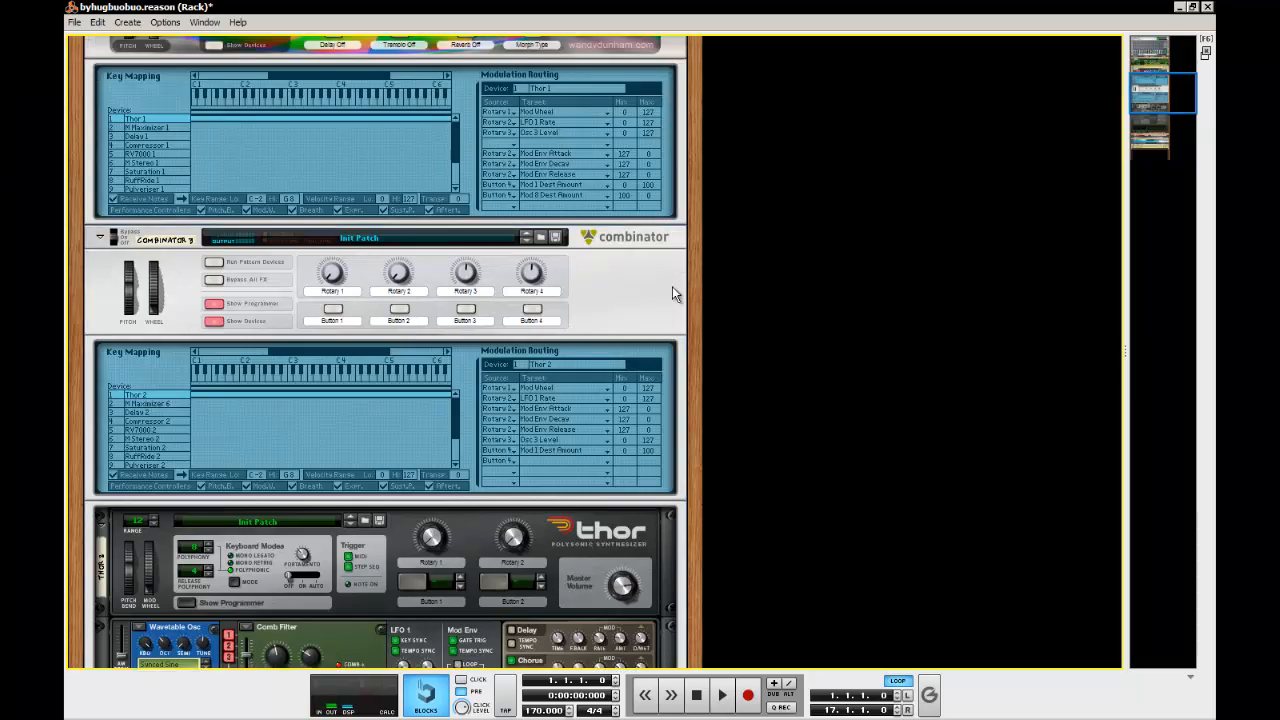
scroll(519, 310, "up", 2)
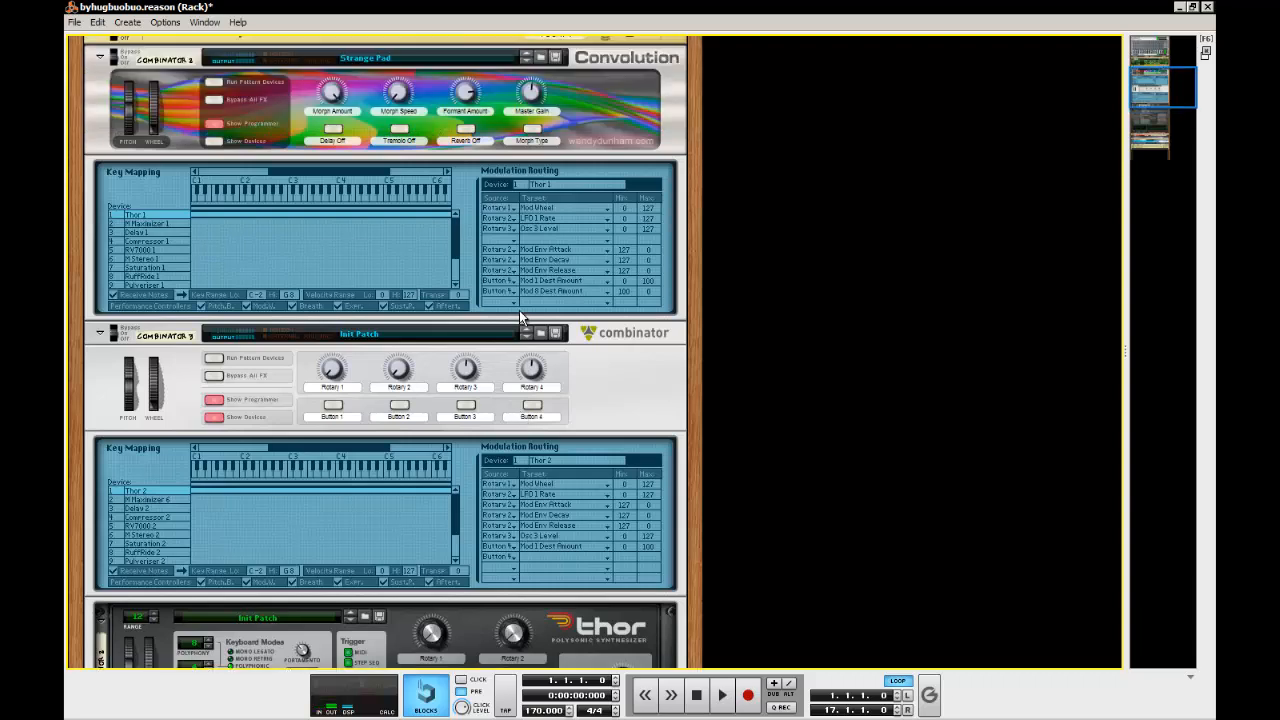
scroll(600, 360, "down", 3)
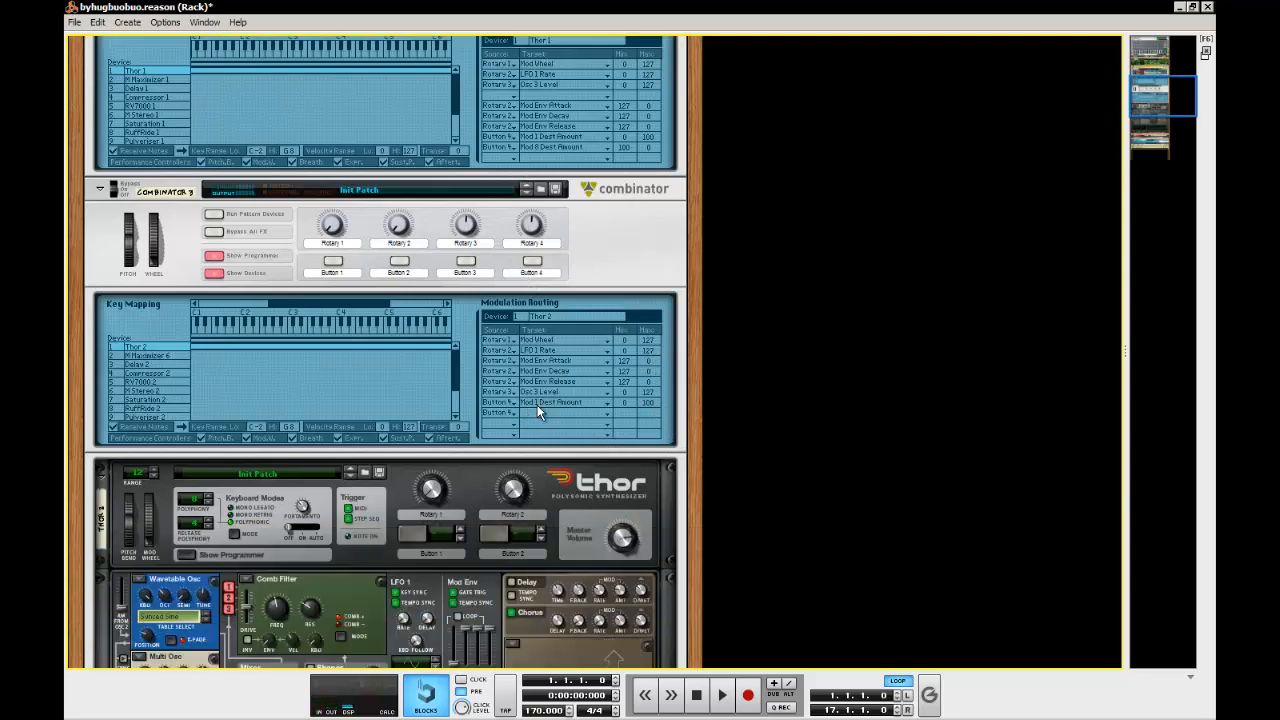
scroll(320, 527, "down", 5)
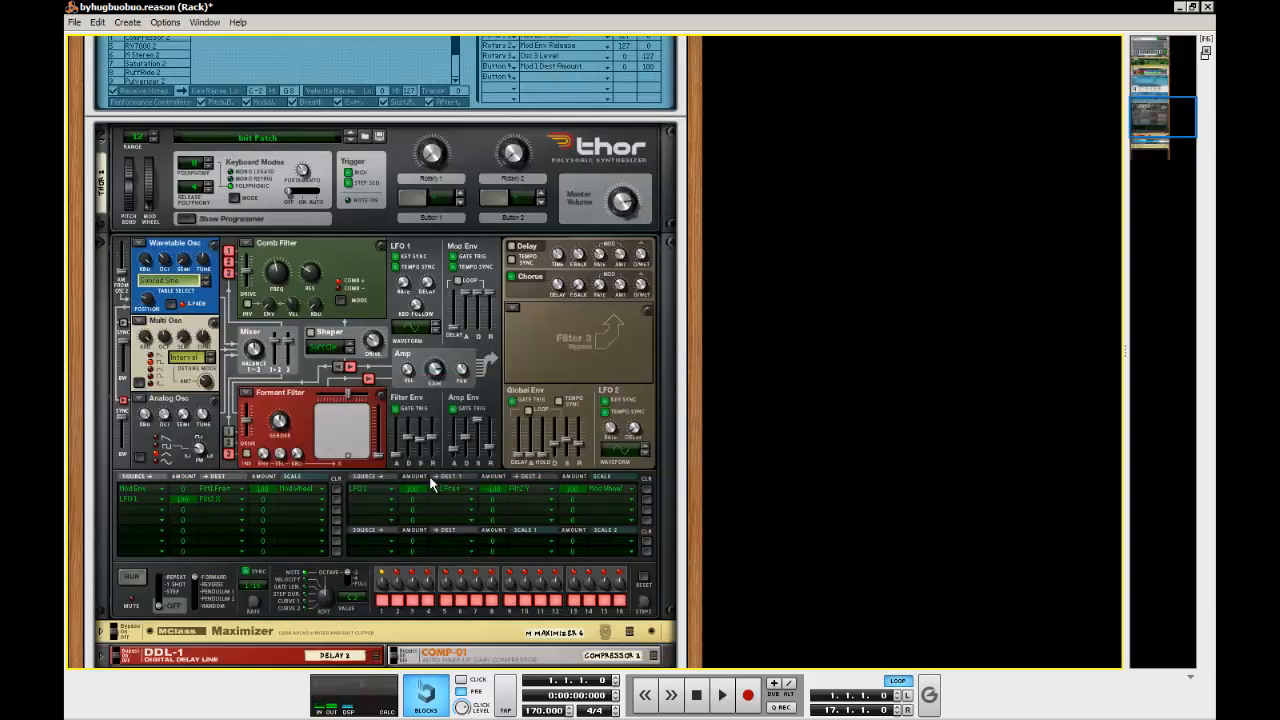
scroll(430, 480, "up", 2)
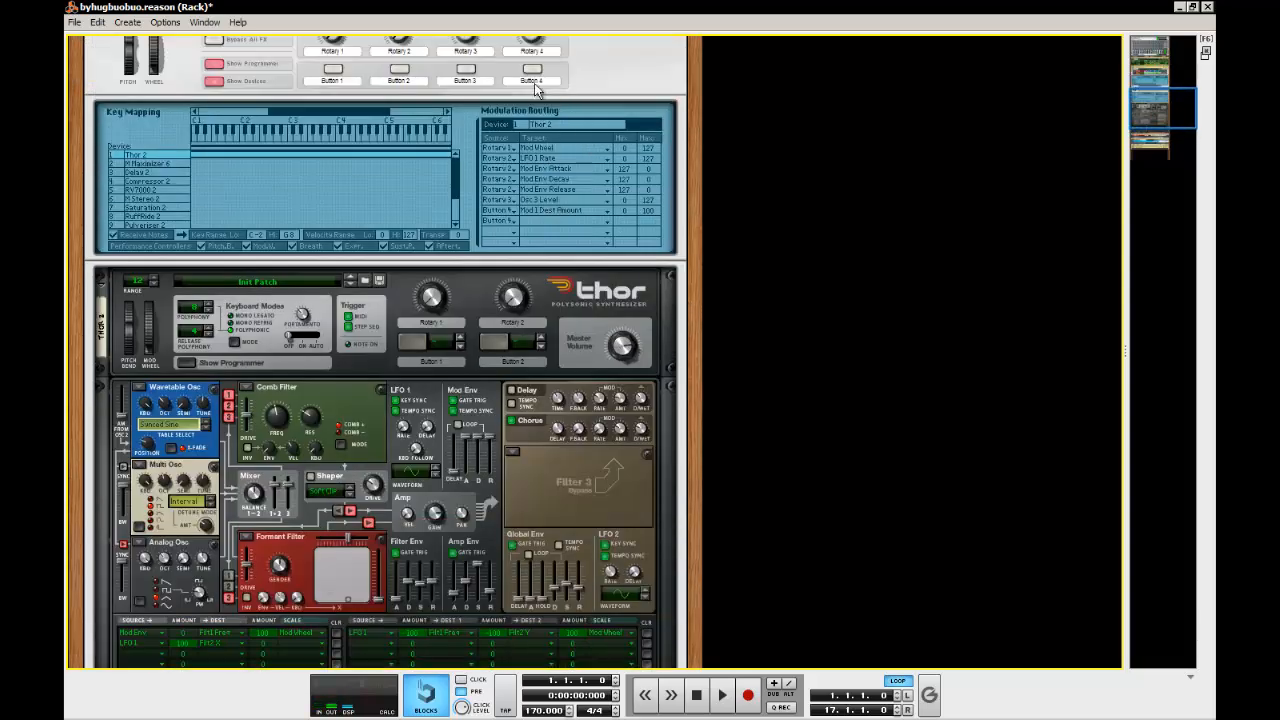
left_click(529, 72)
left_click(528, 73)
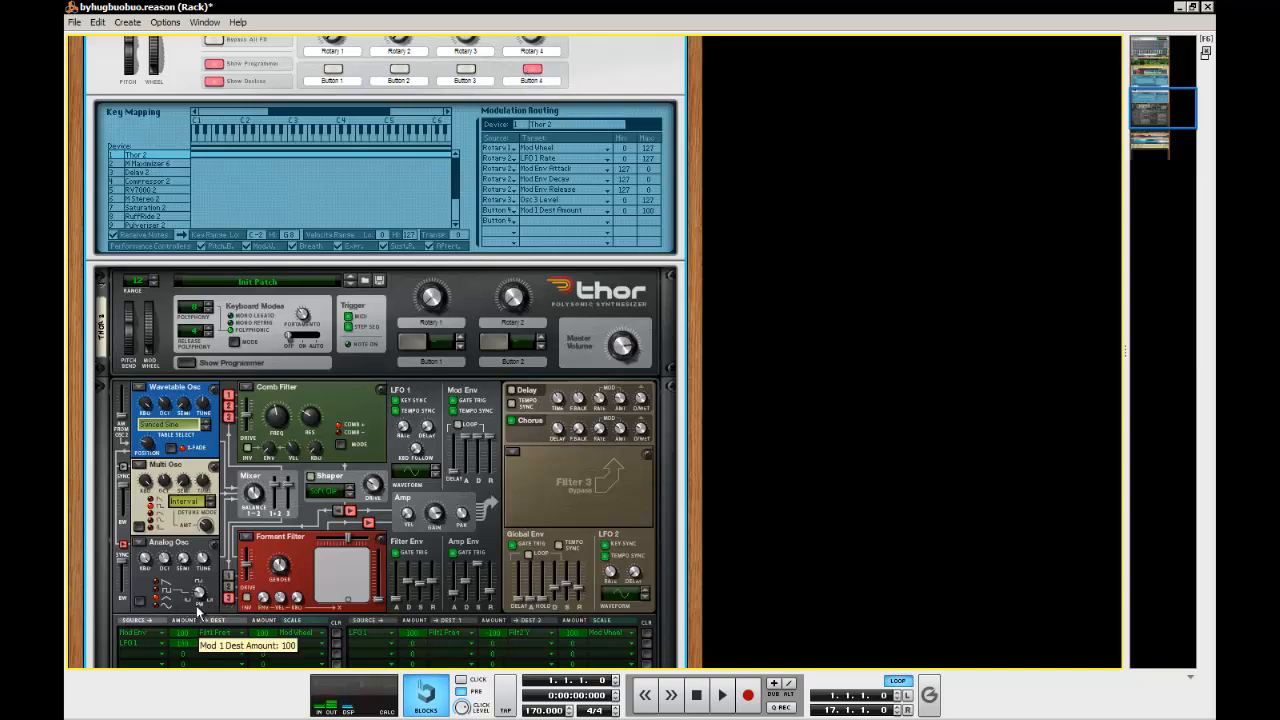
left_click(532, 72)
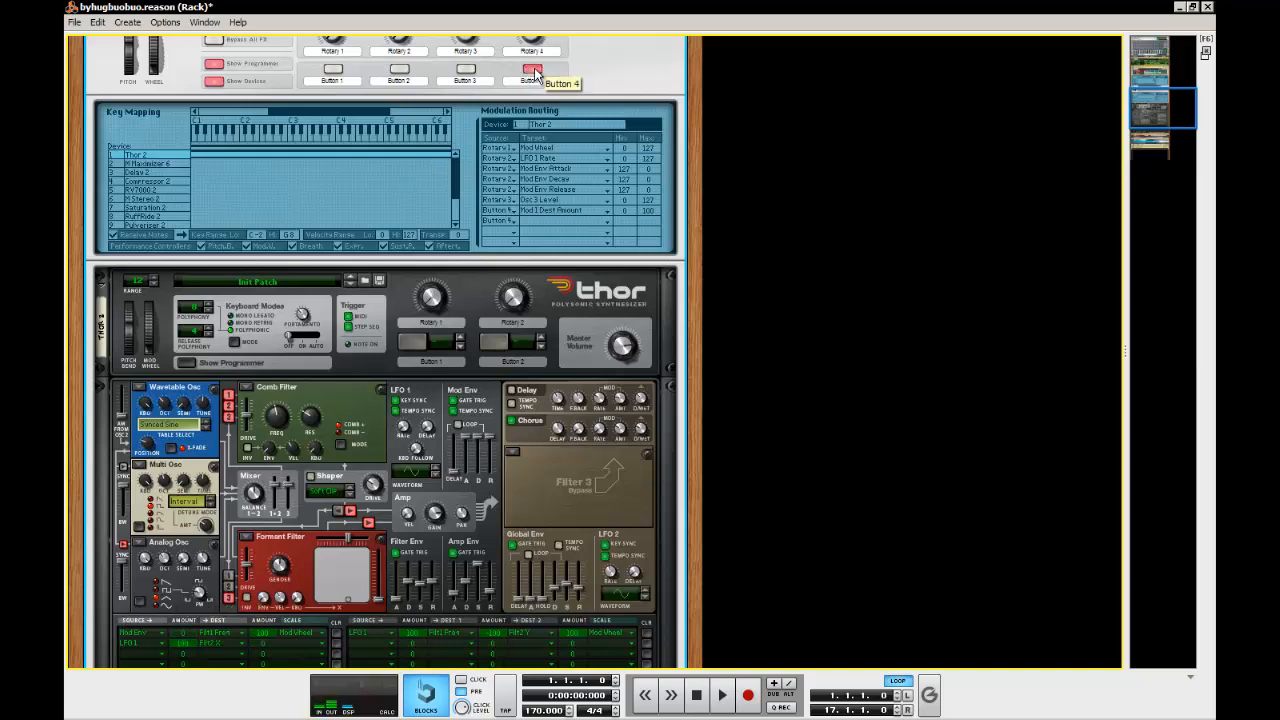
Route Button 4 to Mod 8 Dest Amount on Thor 2, with minimum 100 and maximum 0, and switch Button 4 on to test it
left_click(529, 219)
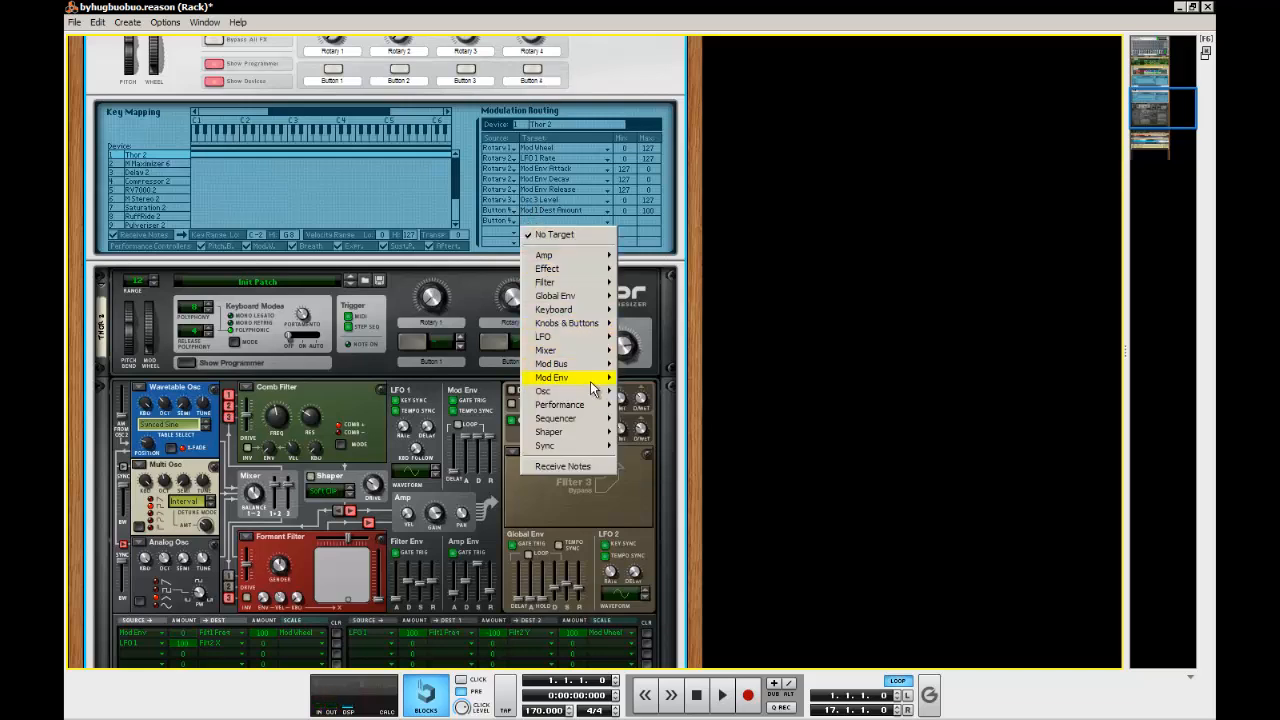
mouse_move(595, 364)
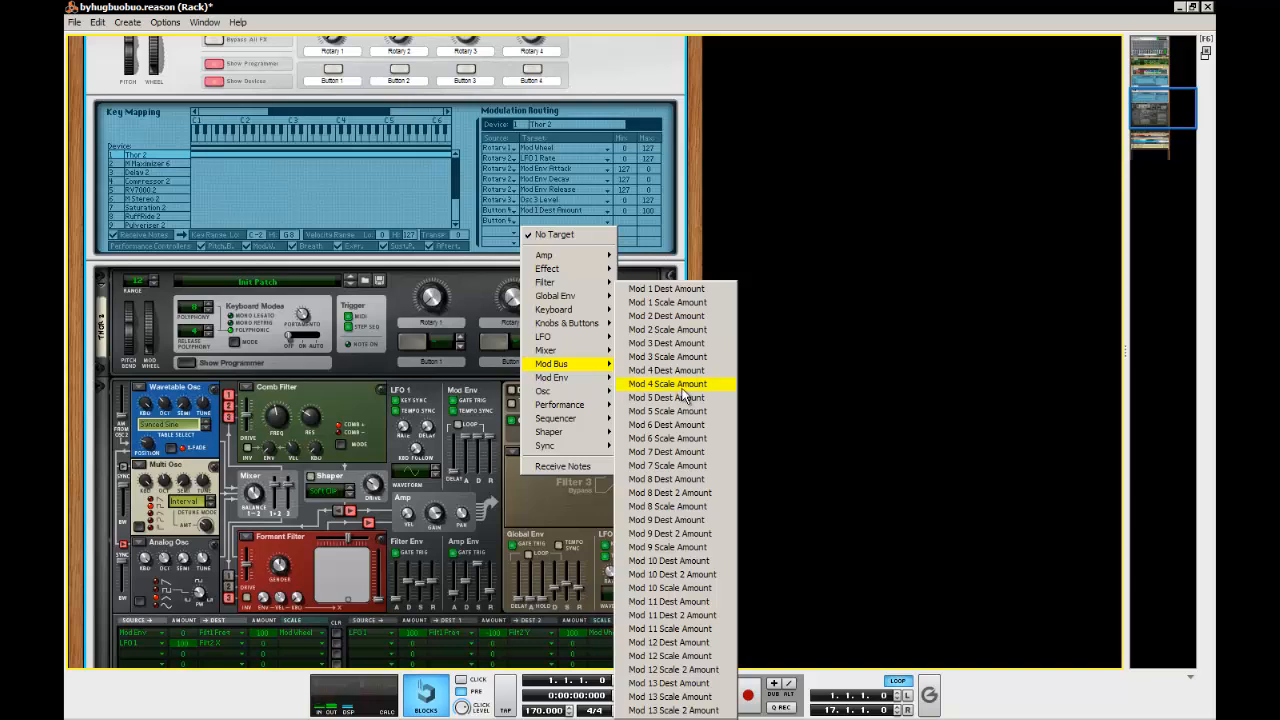
left_click(694, 480)
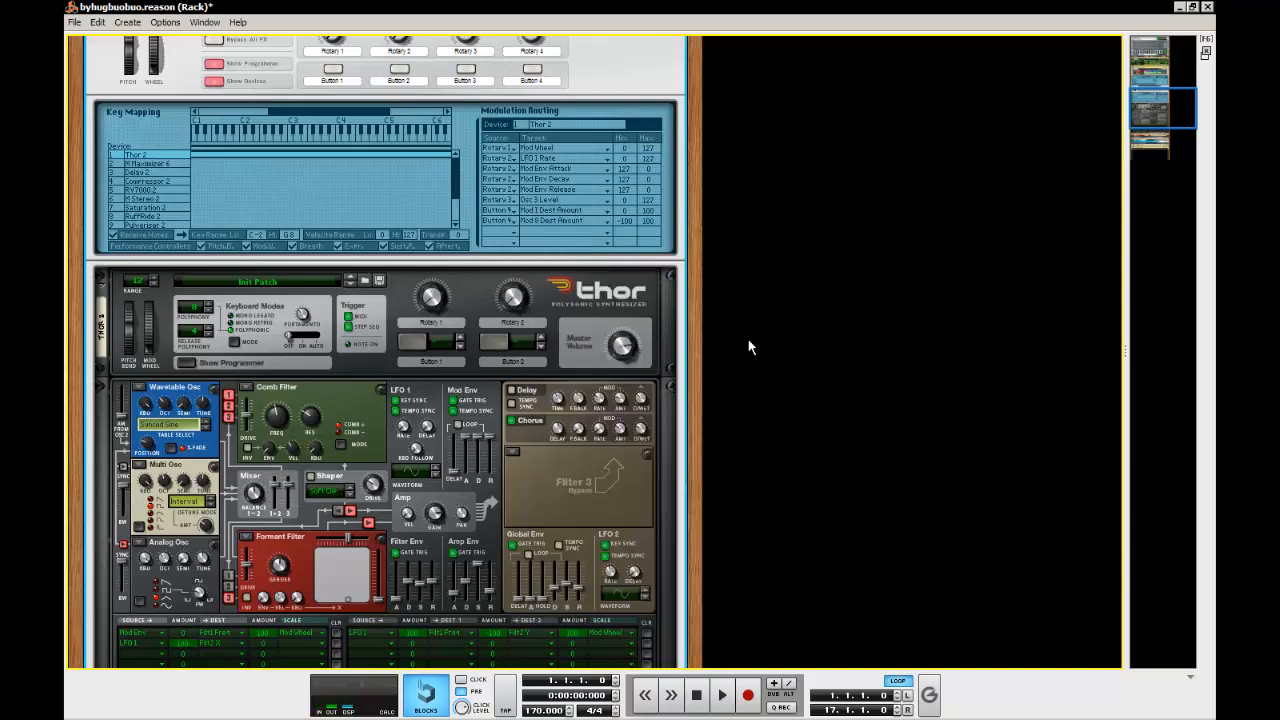
left_click_drag(632, 218, 658, 266)
left_click(532, 69)
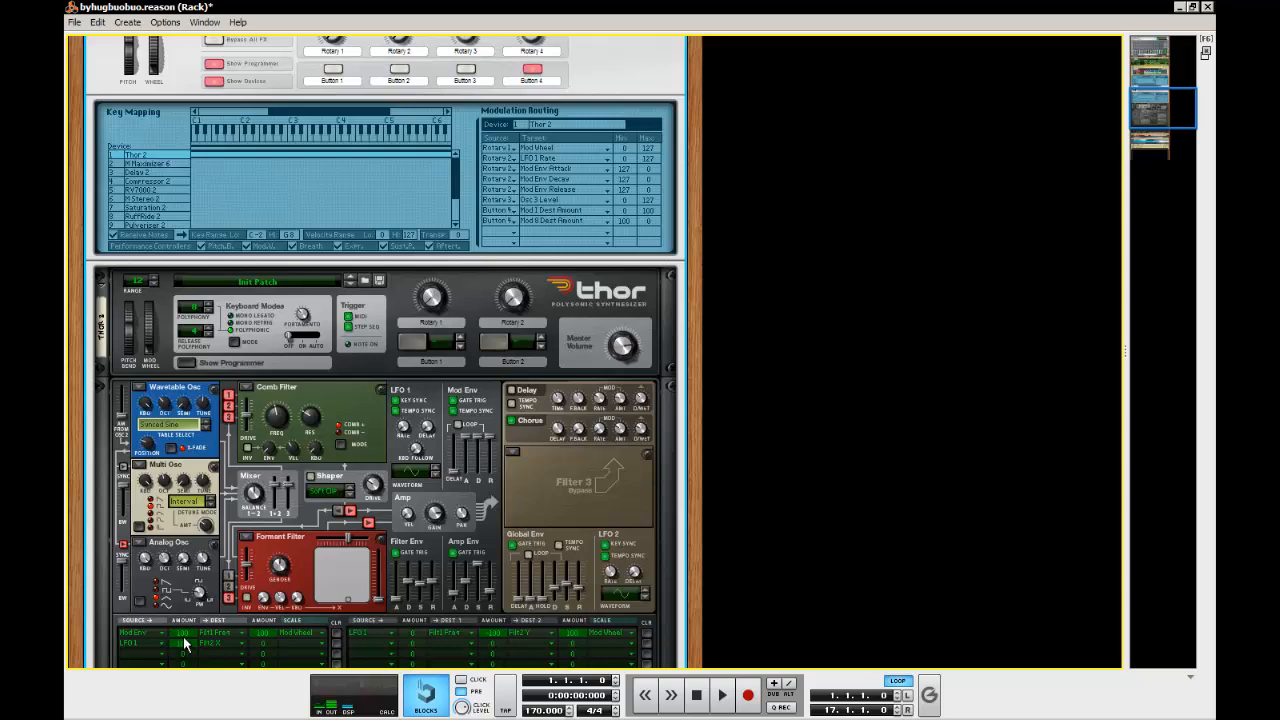
Switch Button 4 off on the new Combinator and hide its Programmer
left_click(536, 71)
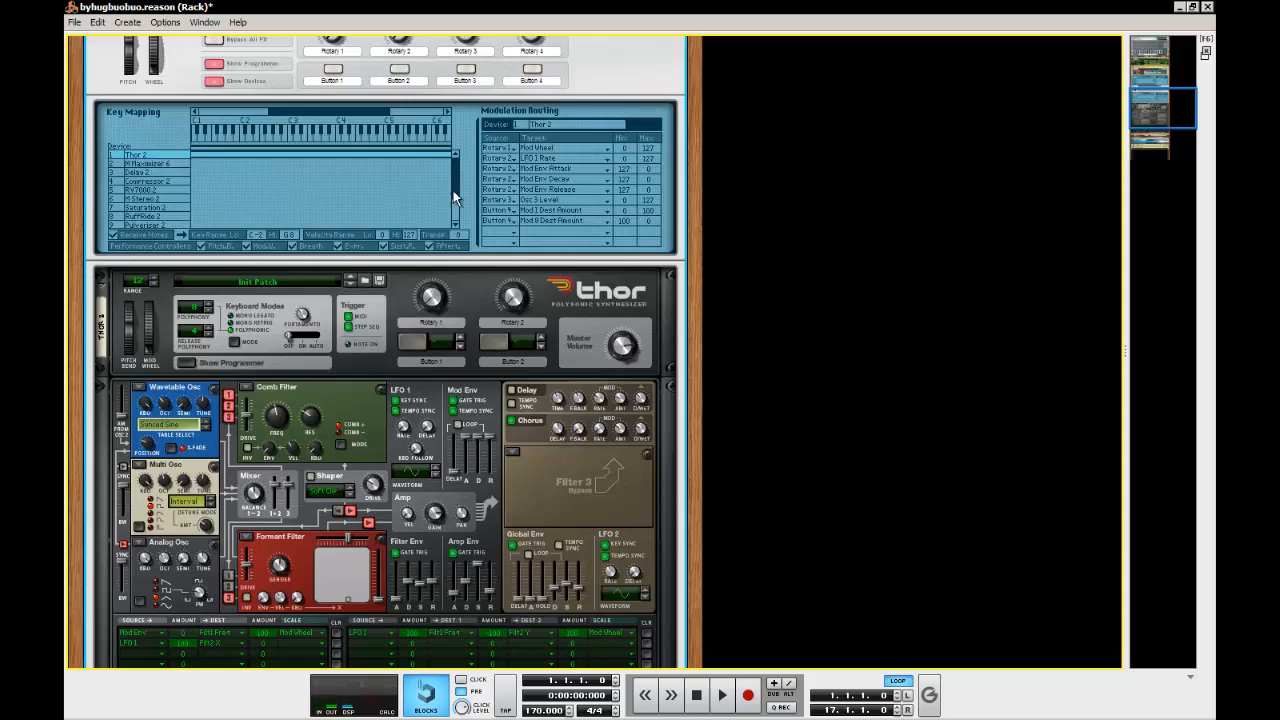
scroll(623, 279, "up", 5)
scroll(500, 274, "down", 3)
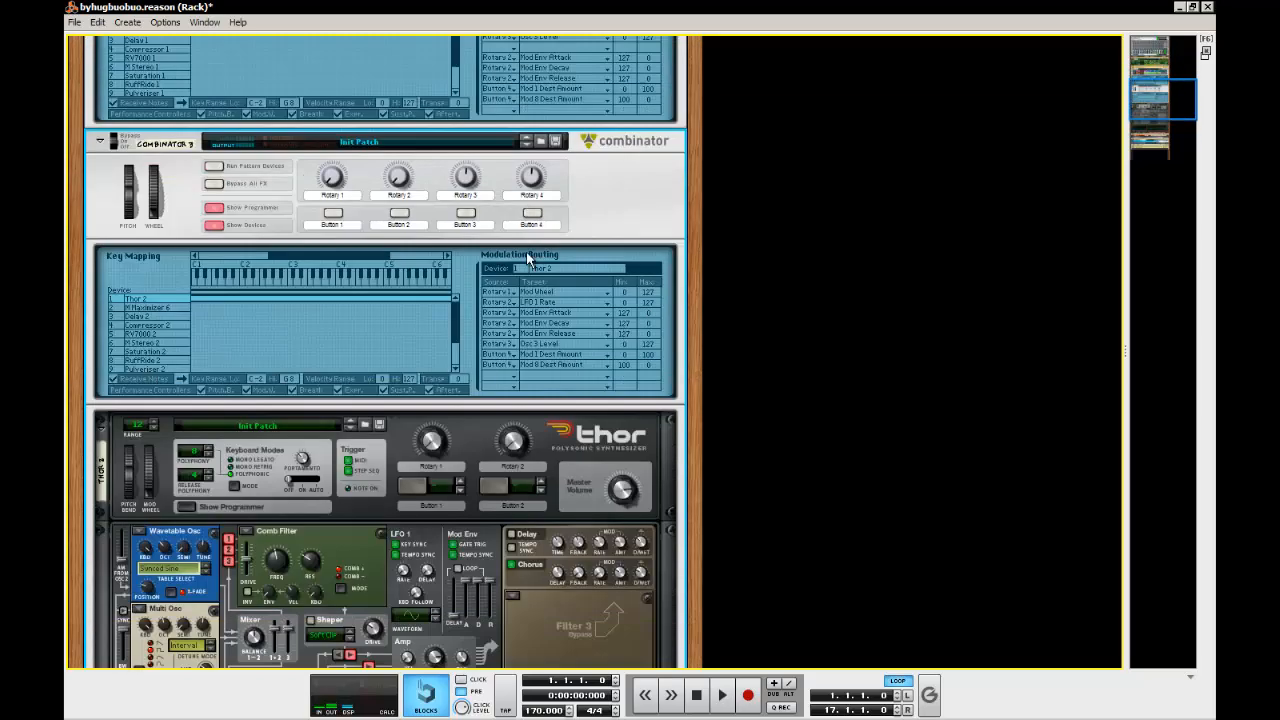
scroll(560, 220, "down", 2)
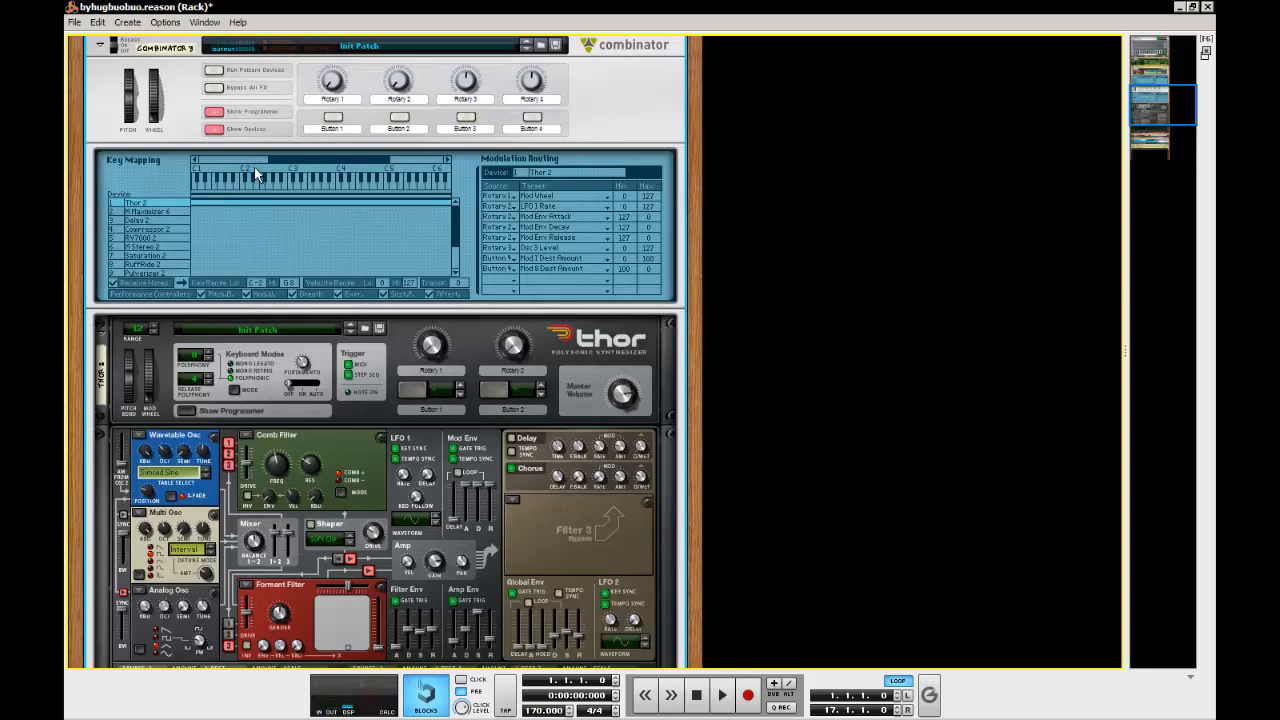
left_click(217, 117)
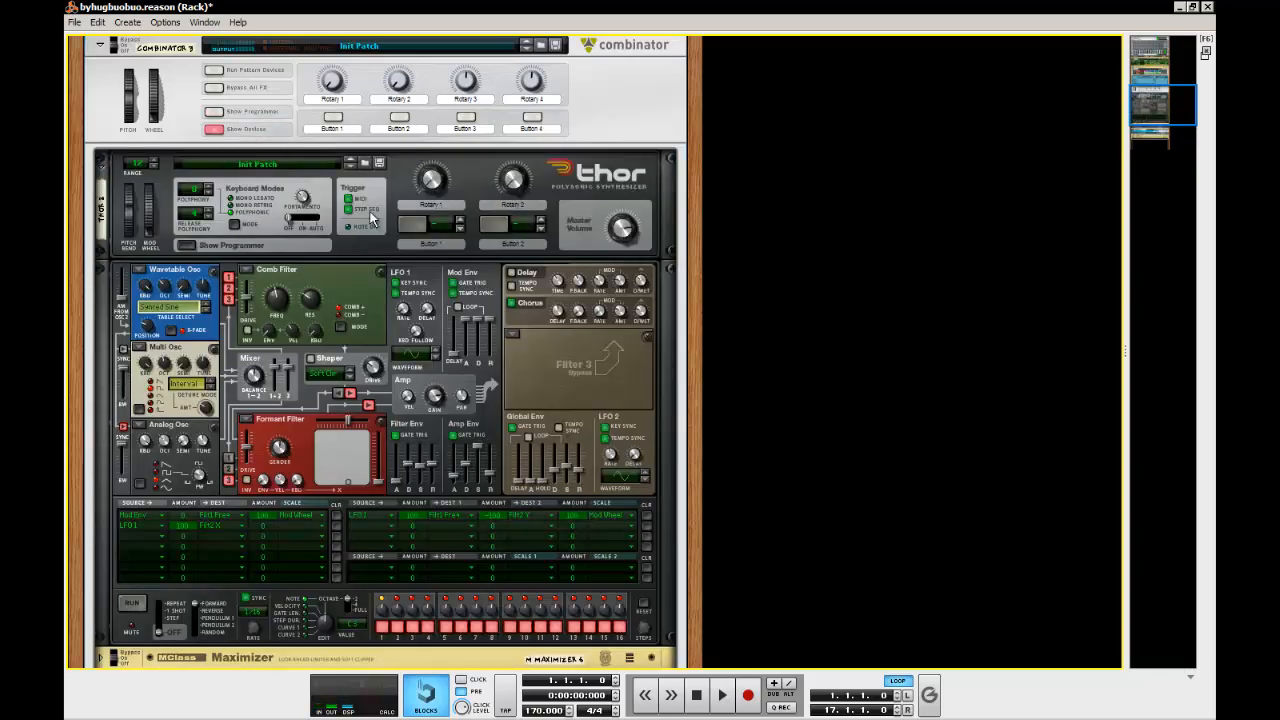
Hide Thor 2's programmer section and fold the device
left_click(186, 246)
left_click(101, 167)
scroll(311, 301, "up", 3)
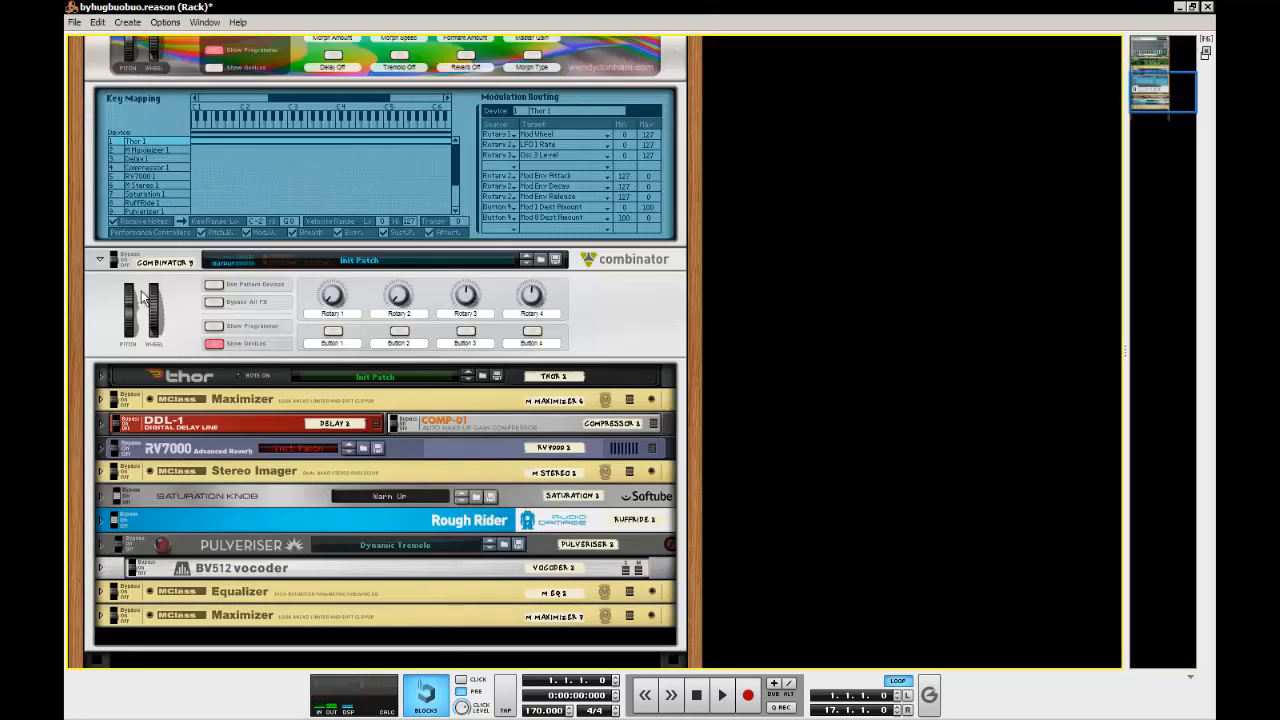
Hide the Programmer of the Strange Pad Combinator
left_click(623, 346)
scroll(601, 322, "up", 3)
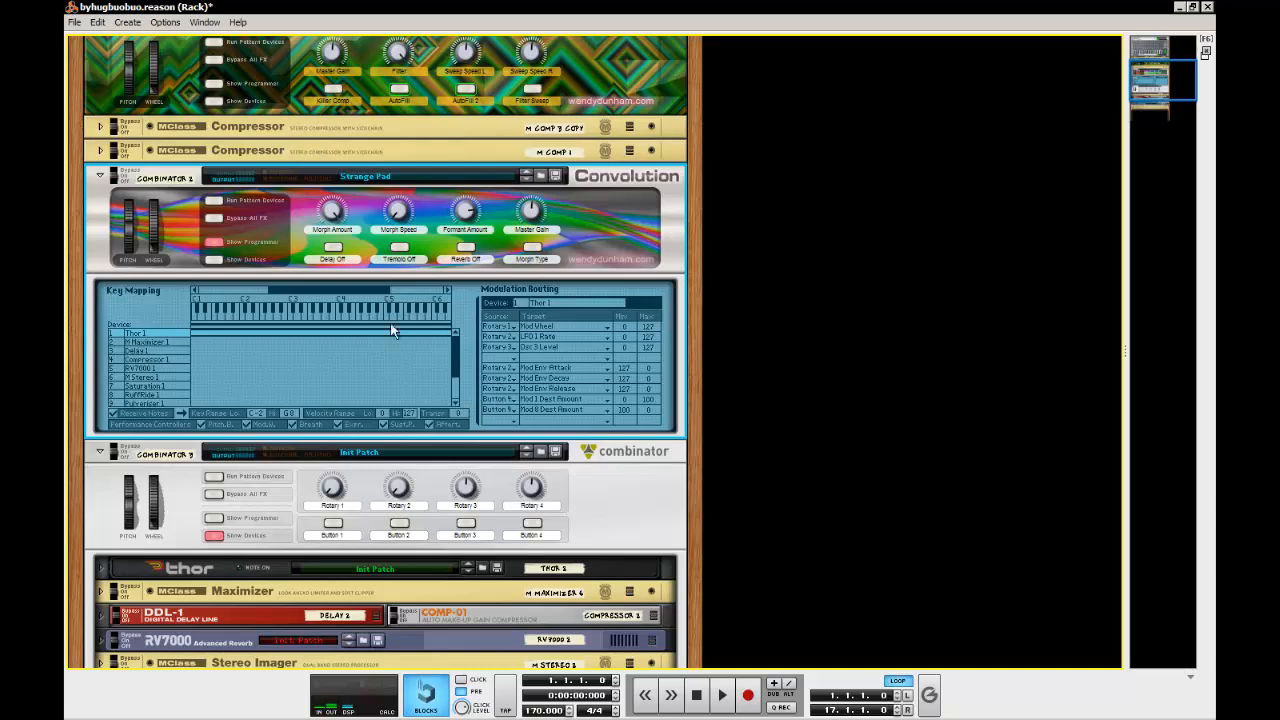
scroll(612, 515, "down", 3)
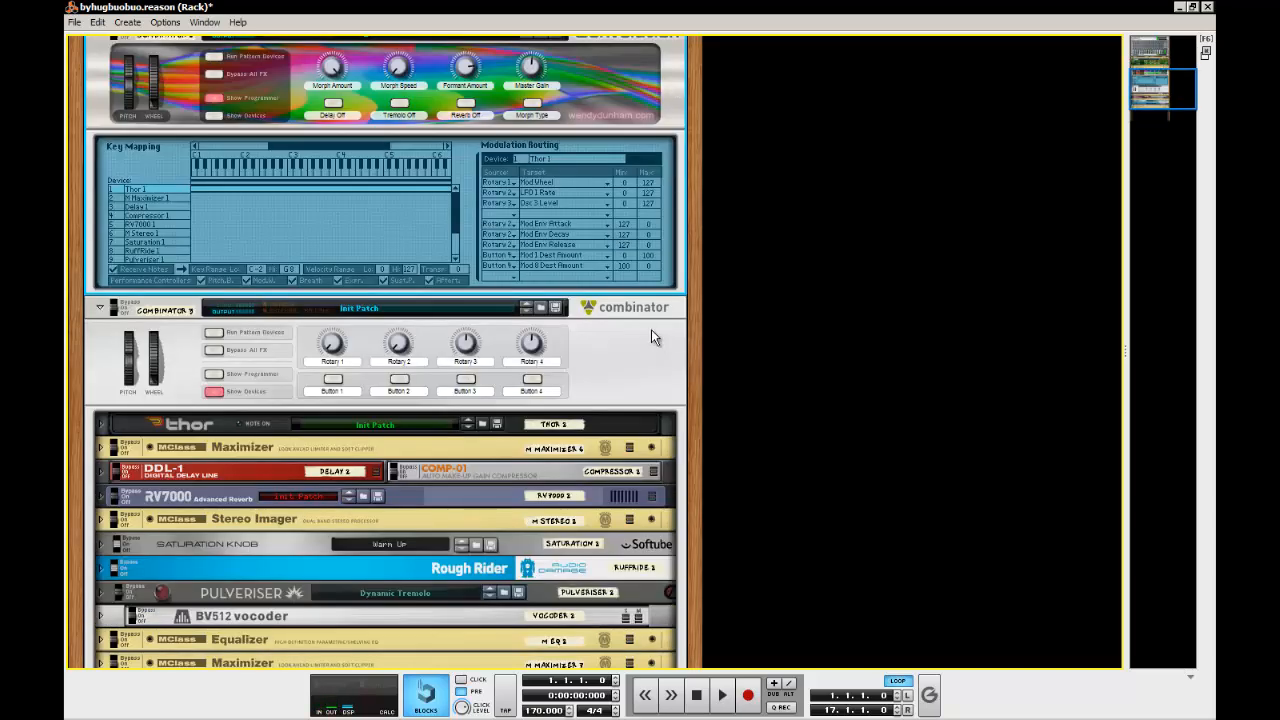
left_click(603, 342)
scroll(558, 434, "up", 4)
scroll(548, 436, "down", 3)
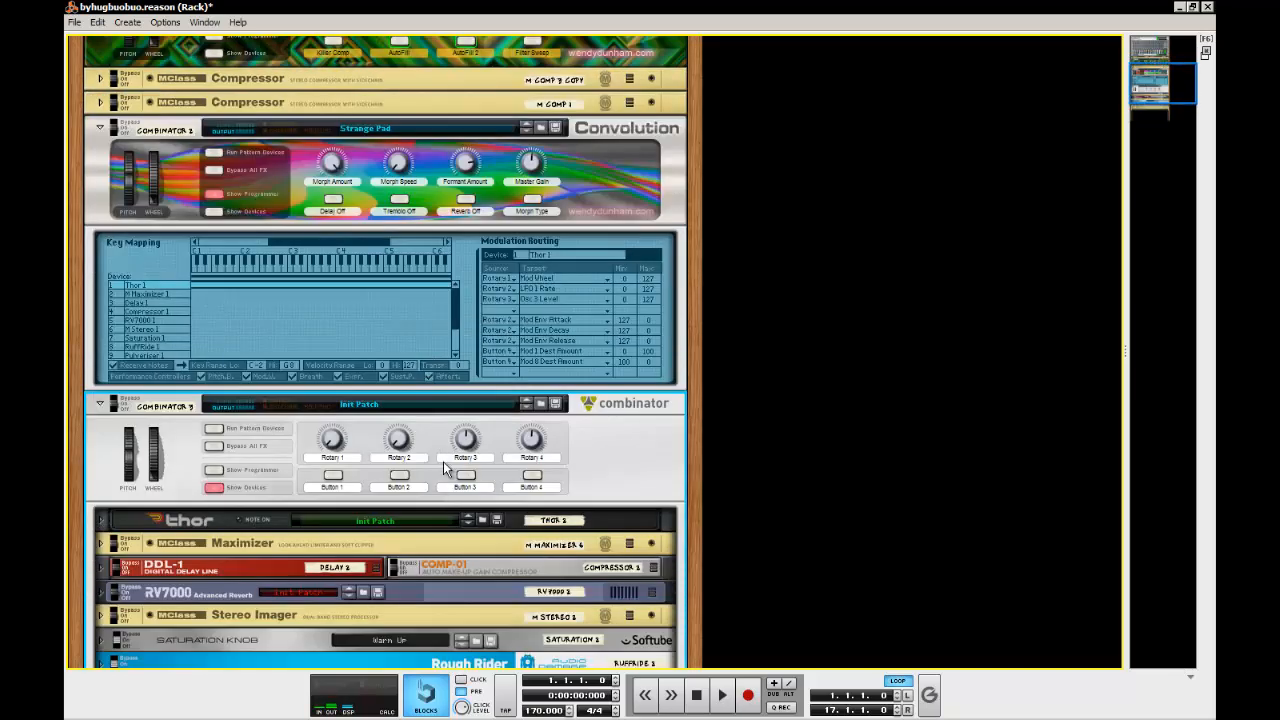
left_click(213, 193)
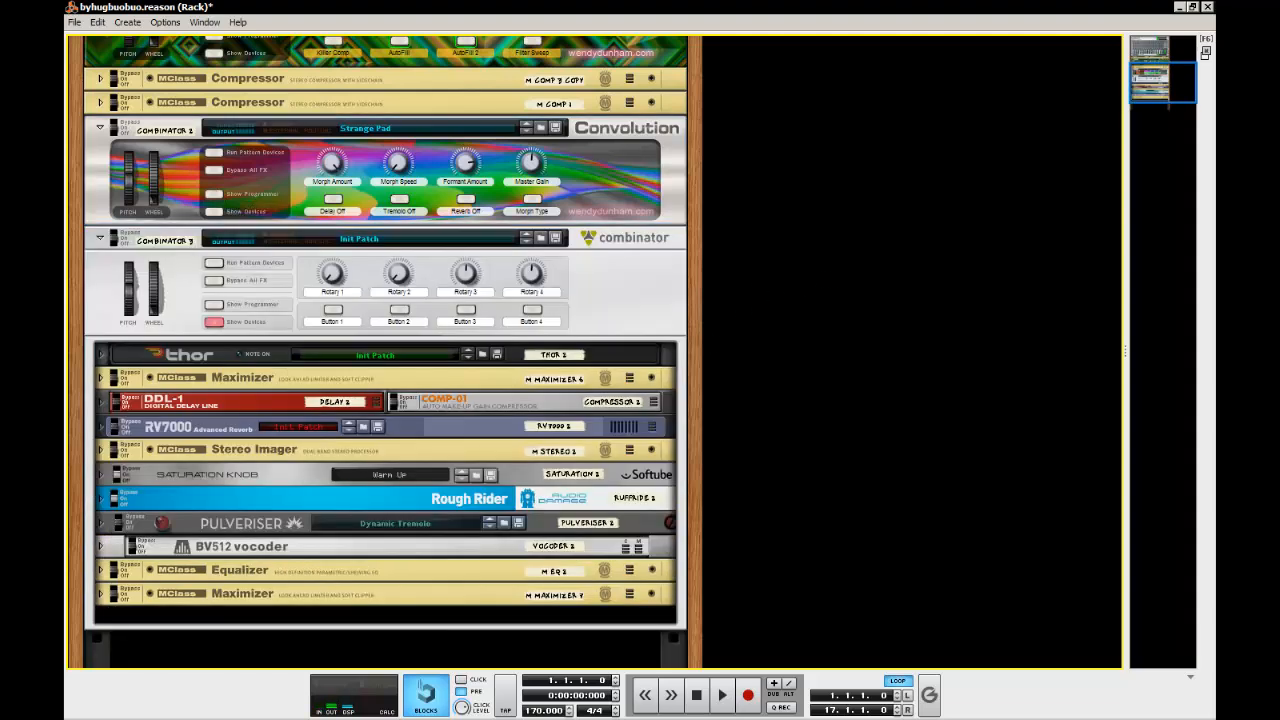
Bring the sequencer window with the song arrangement to the front
left_click_drag(1279, 20, 1089, 10)
double_click(1089, 10)
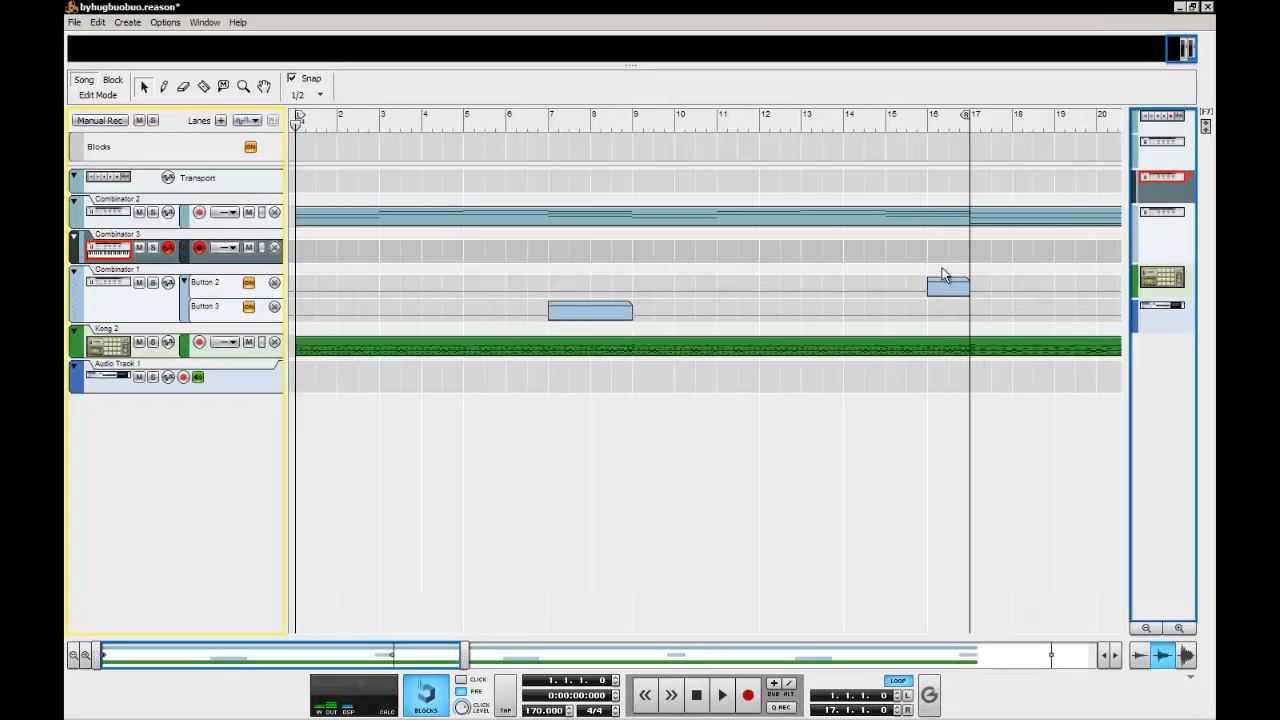
left_click(806, 475)
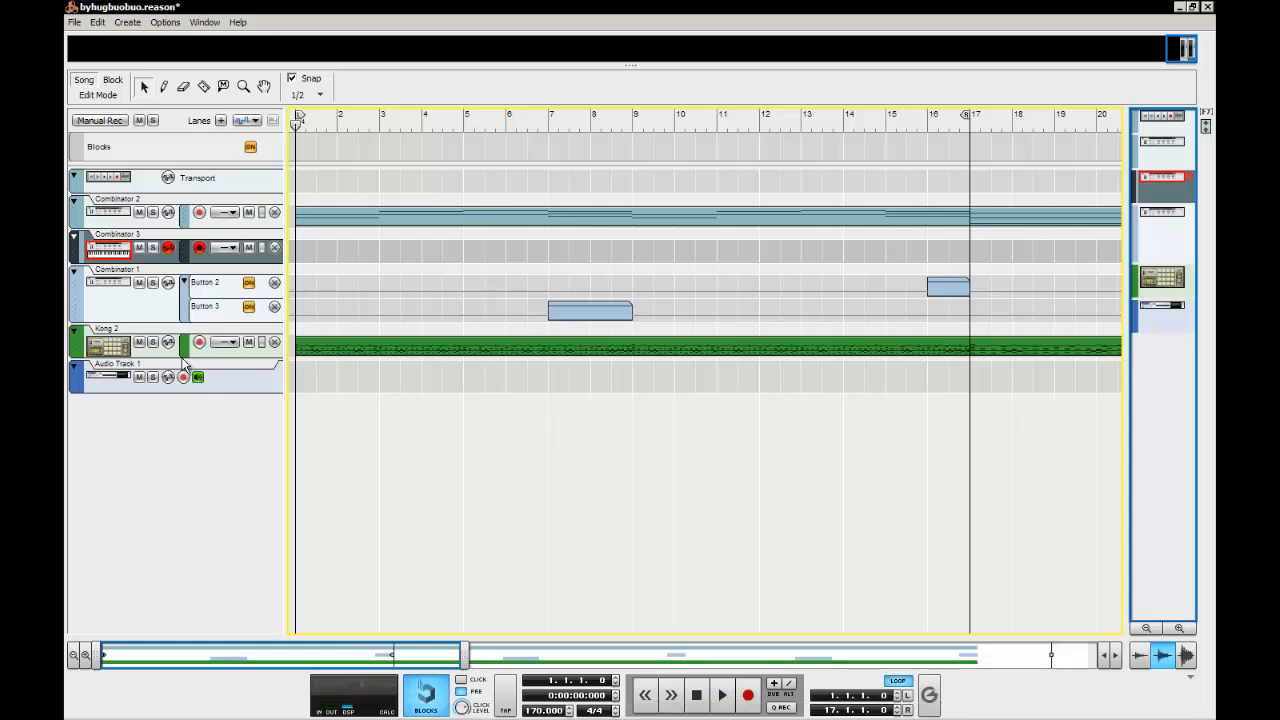
Examine the drum notes inside the first Kong 2 clip and return to the arrangement
left_click(120, 350)
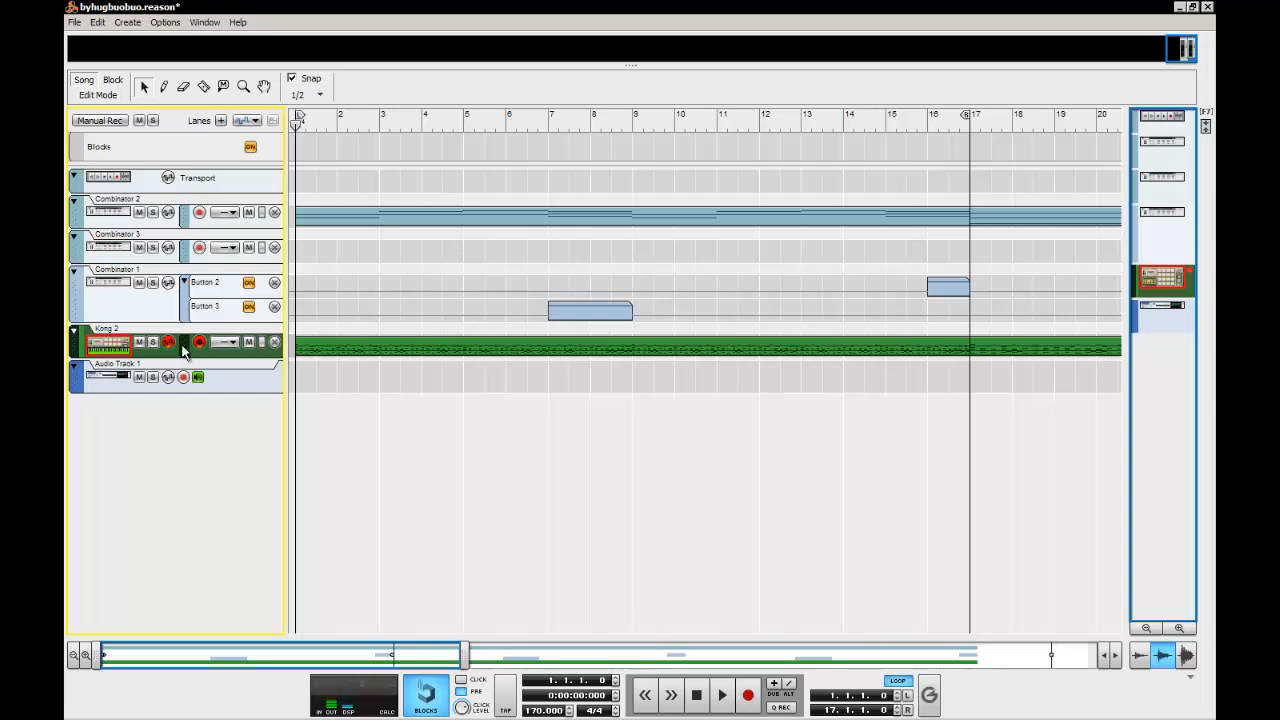
double_click(415, 352)
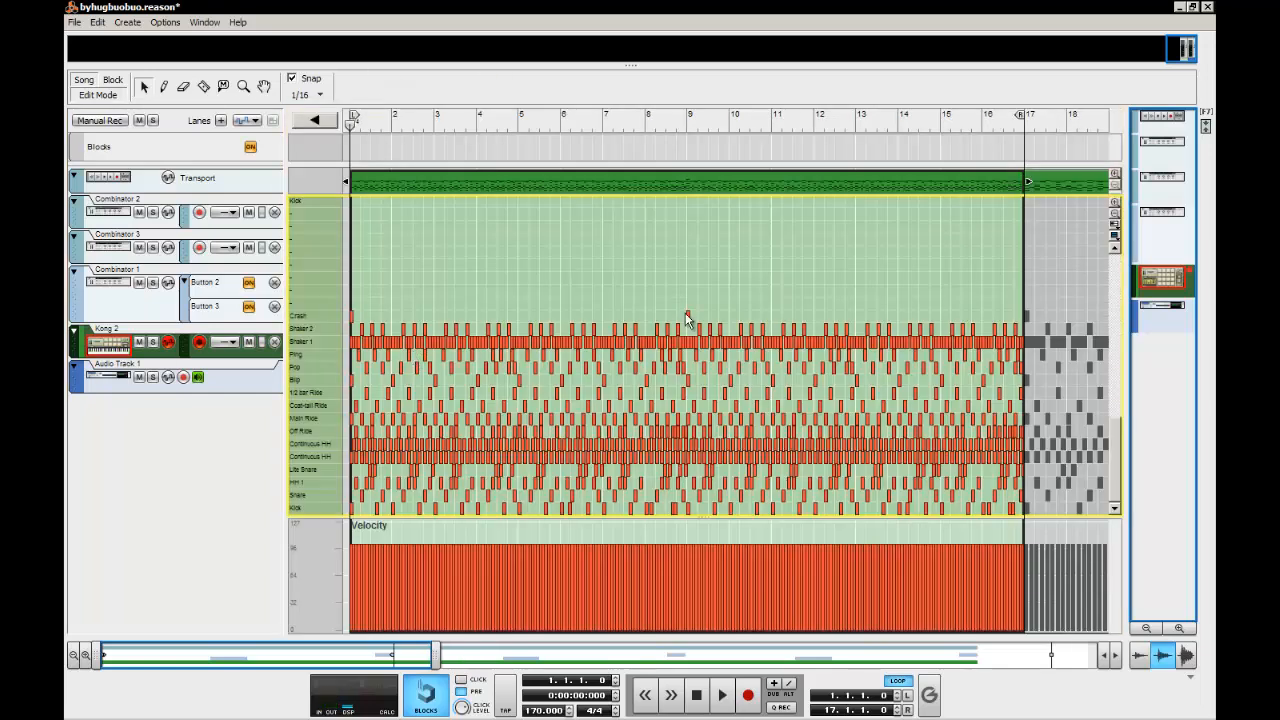
left_click(318, 125)
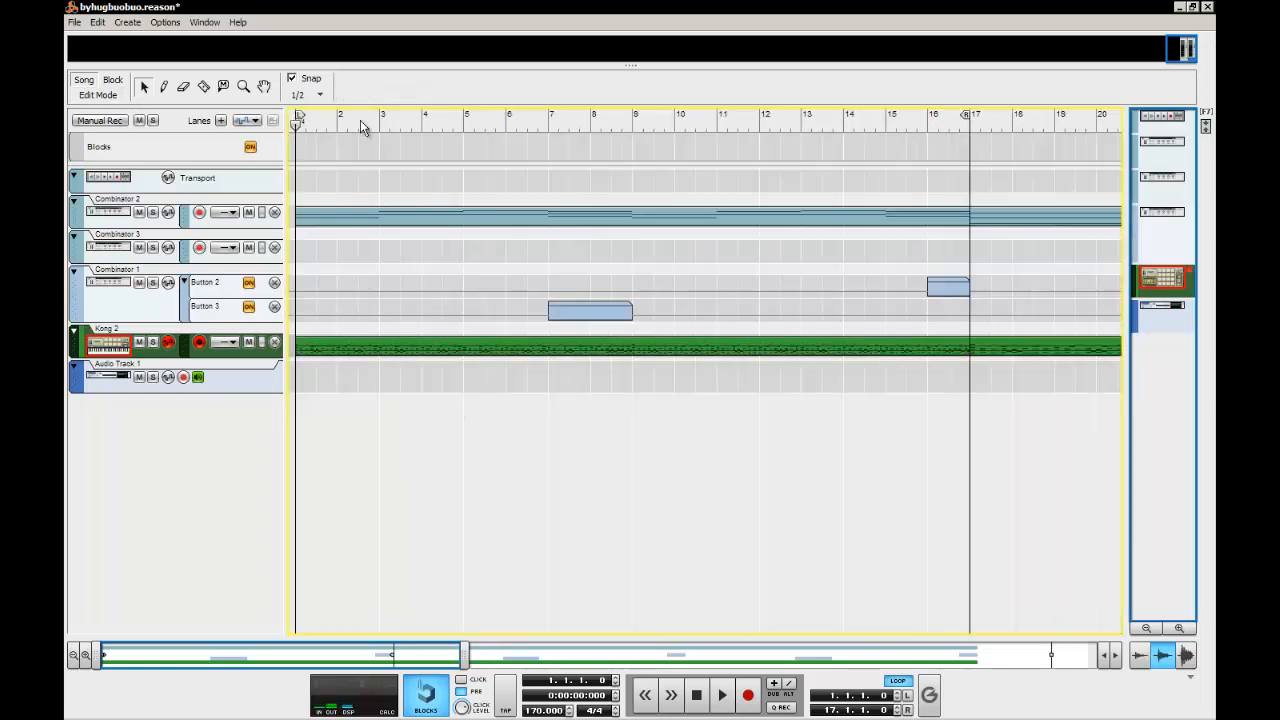
Select the Combinator 2 track and play the song from the start
left_click(117, 214)
left_click(365, 261)
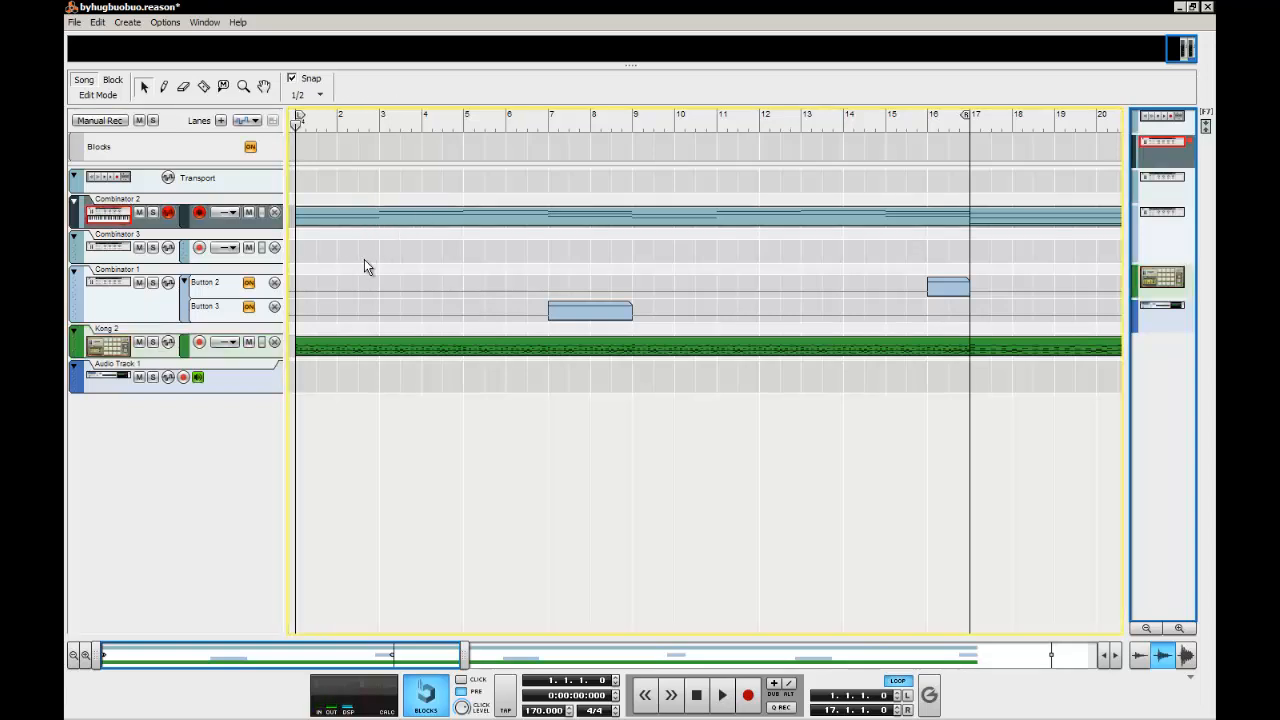
key("space")
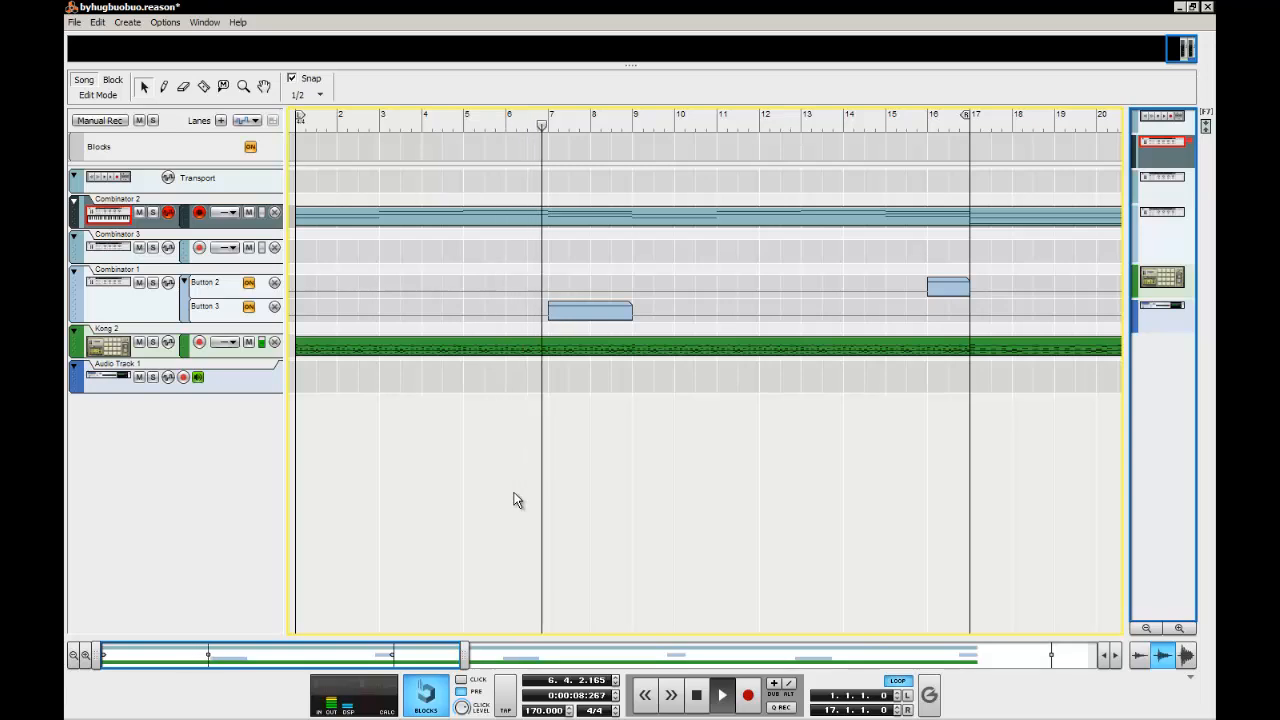
Extend the loop's end to bar 49
left_click_drag(465, 657, 1075, 662)
left_click(1093, 125, "alt")
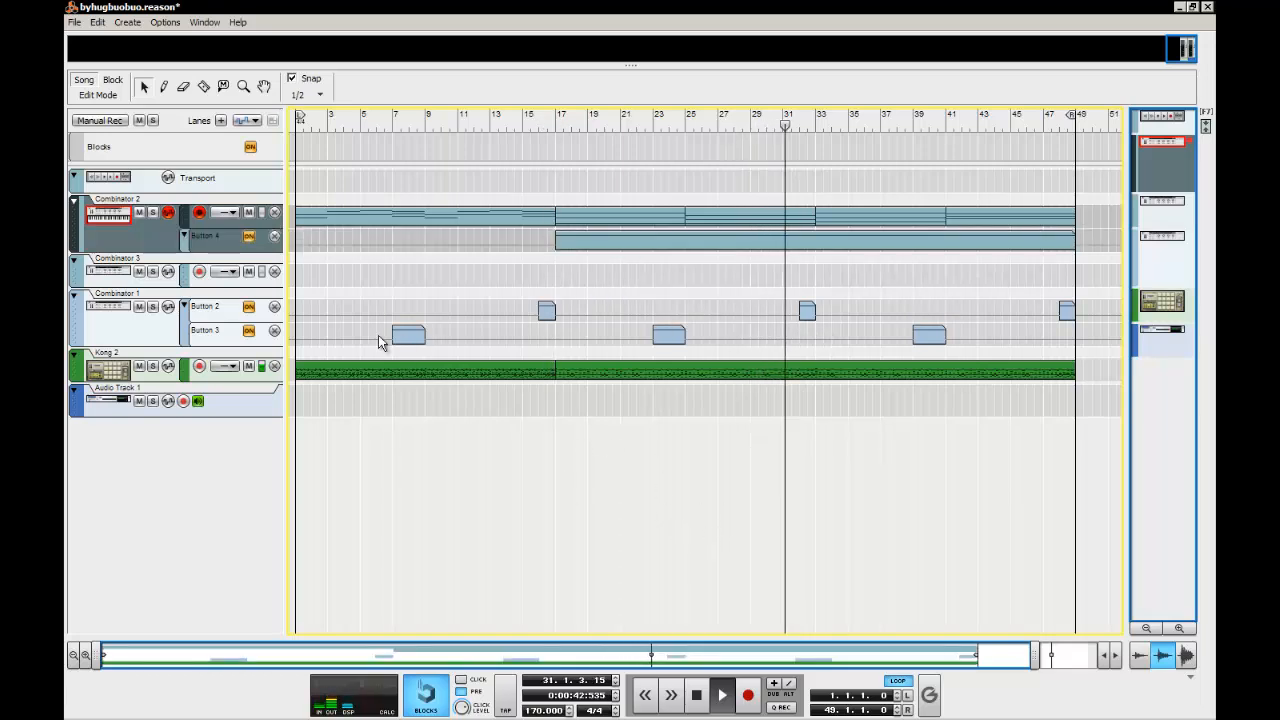
Examine the Strange Pad and rebuilt Combinators in the rack during playback, and switch back to the sequencer window
left_click(1183, 9)
scroll(767, 314, "up", 3)
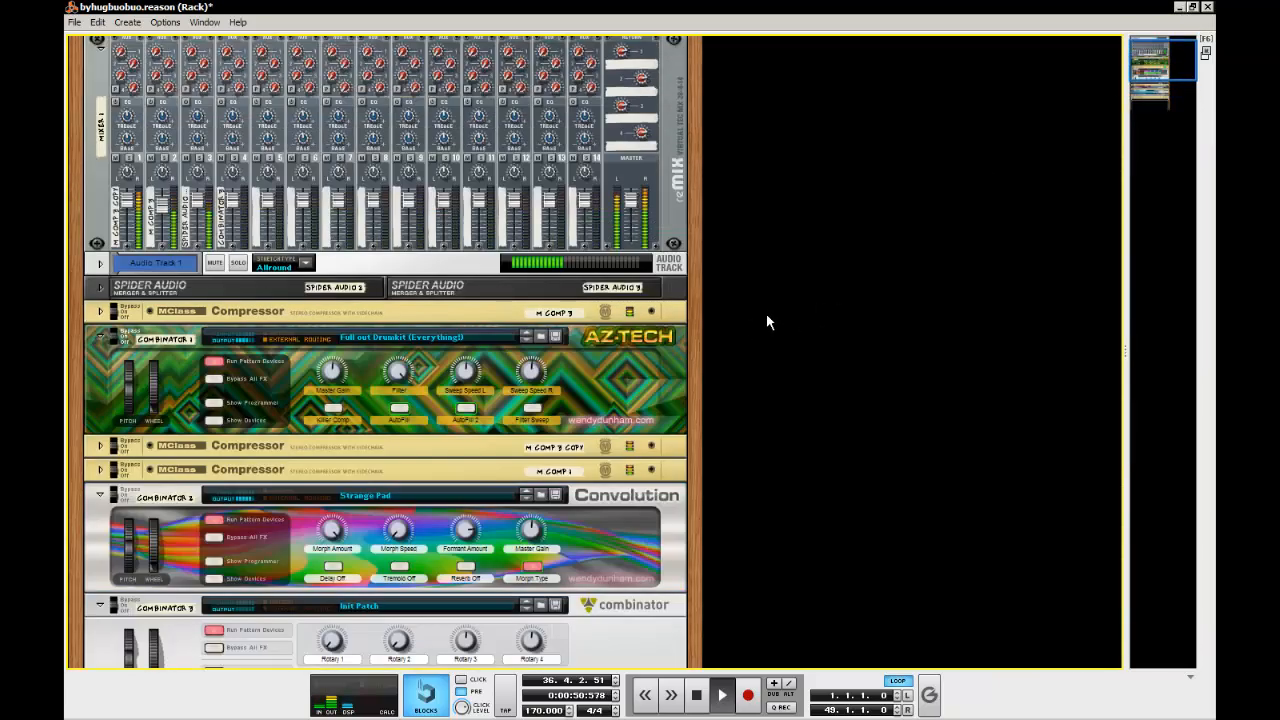
scroll(780, 320, "down", 5)
left_click(510, 396)
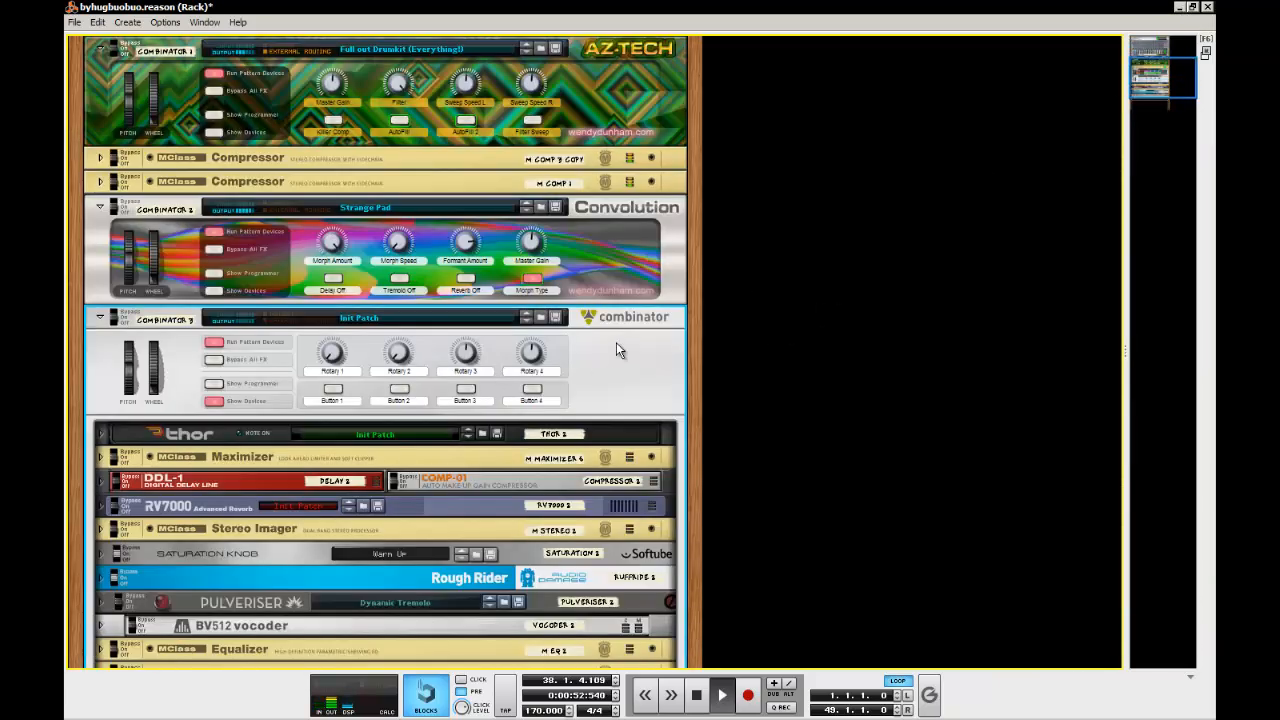
scroll(375, 510, "down", 3)
scroll(889, 443, "up", 2)
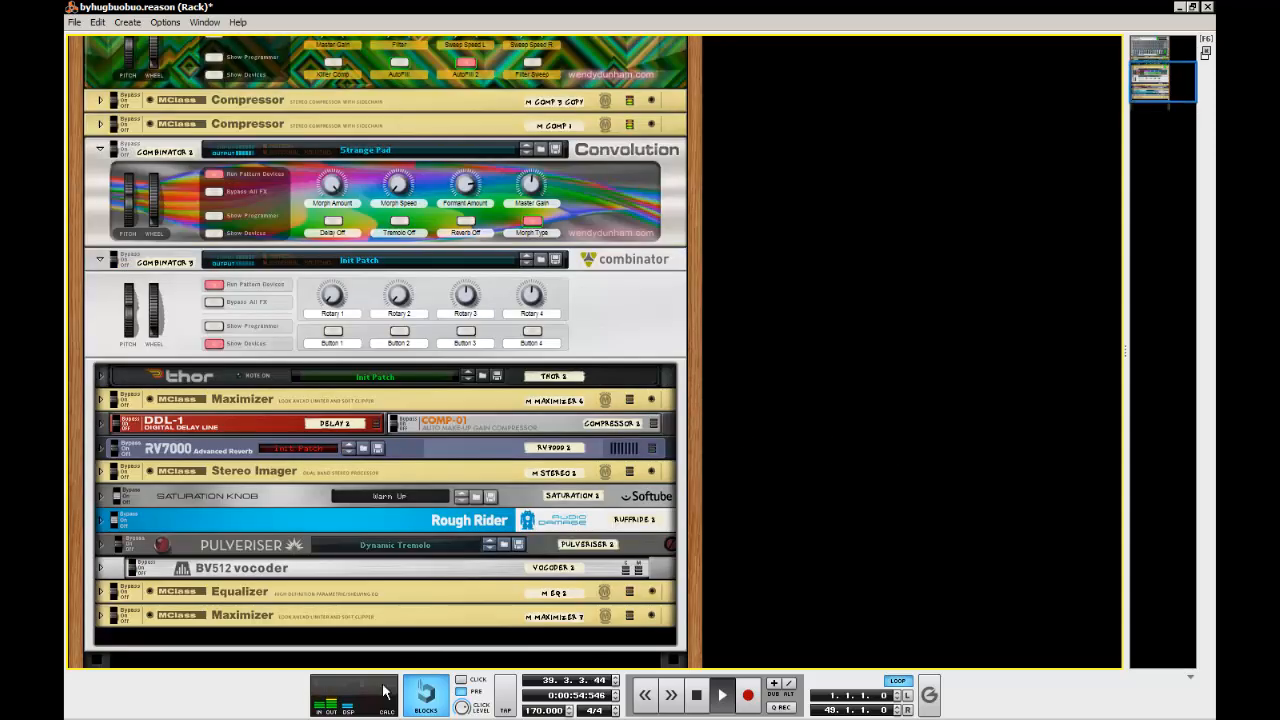
mouse_move(545, 710)
left_click(262, 710)
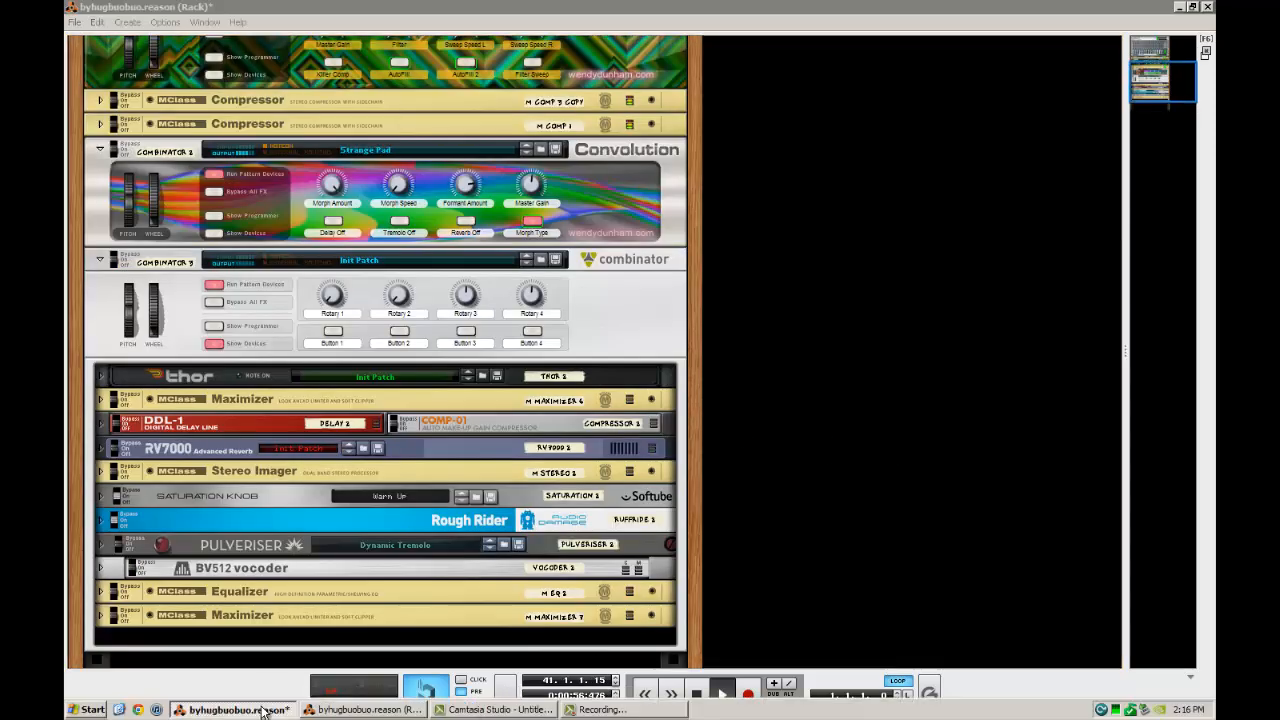